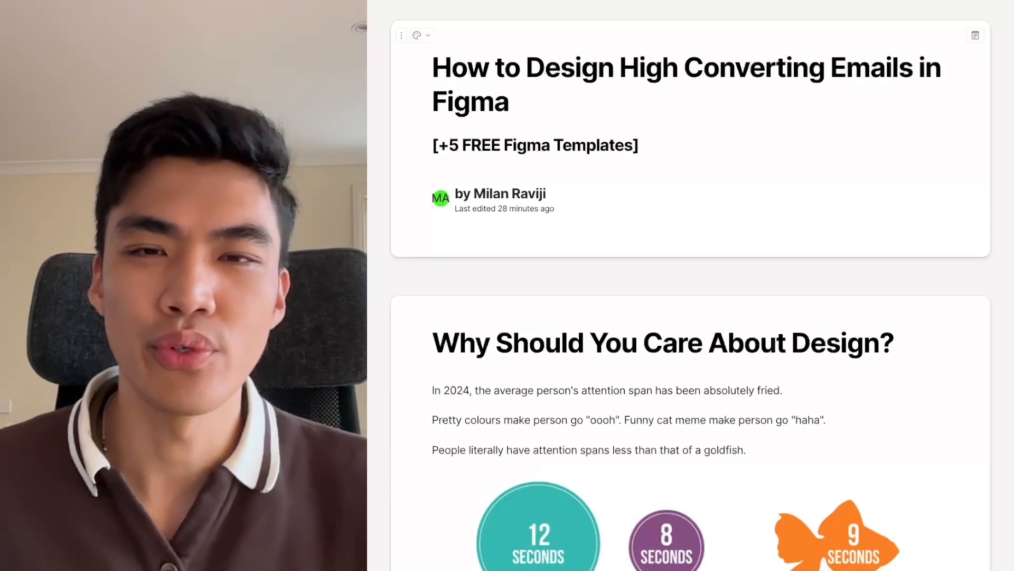
Read the opening section on why design matters, including the graphic comparing human and goldfish attention spans
scroll(690, 285, "down", 5)
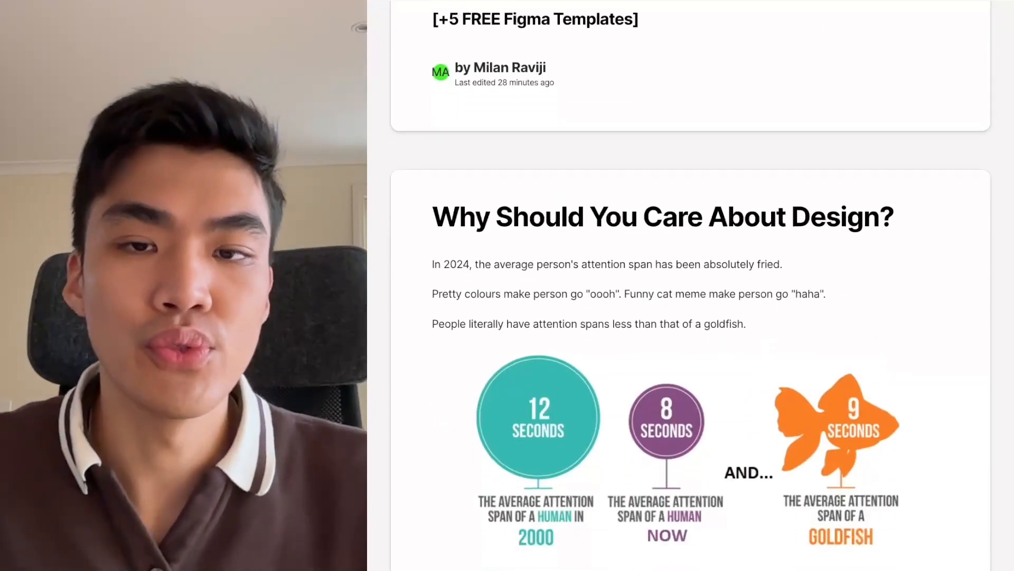
scroll(691, 285, "down", 1)
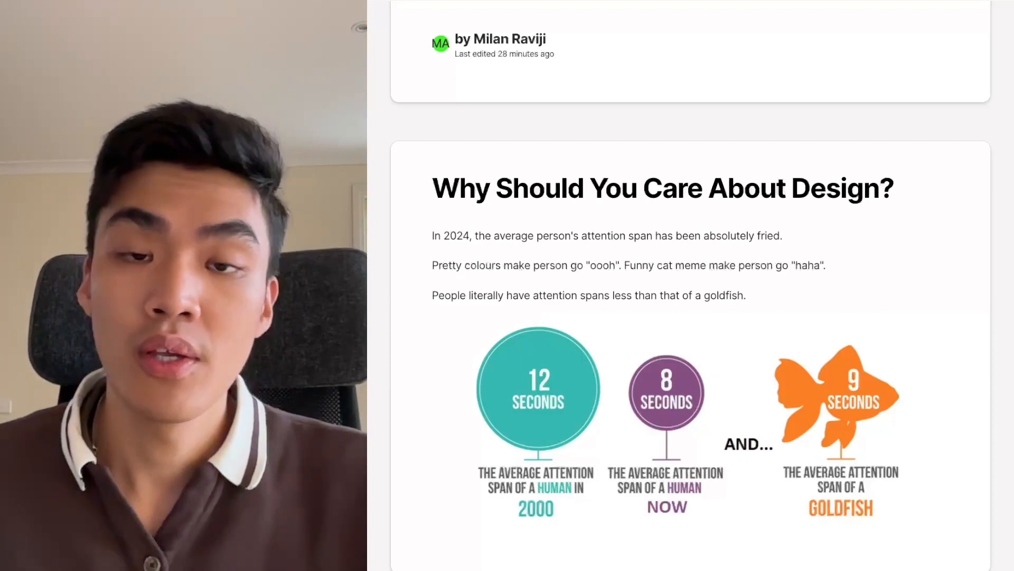
scroll(665, 296, "down", 1)
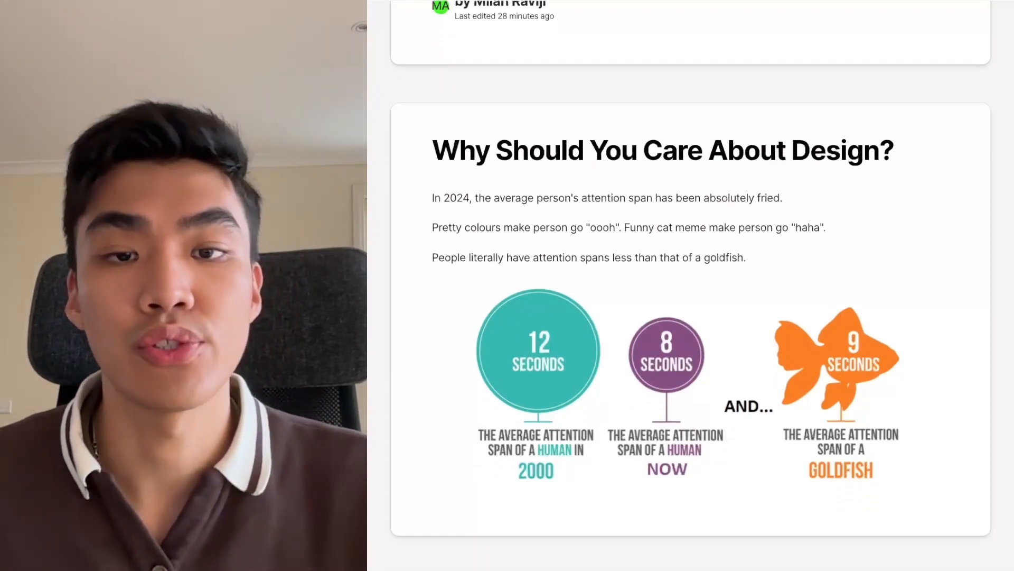
scroll(691, 286, "down", 1)
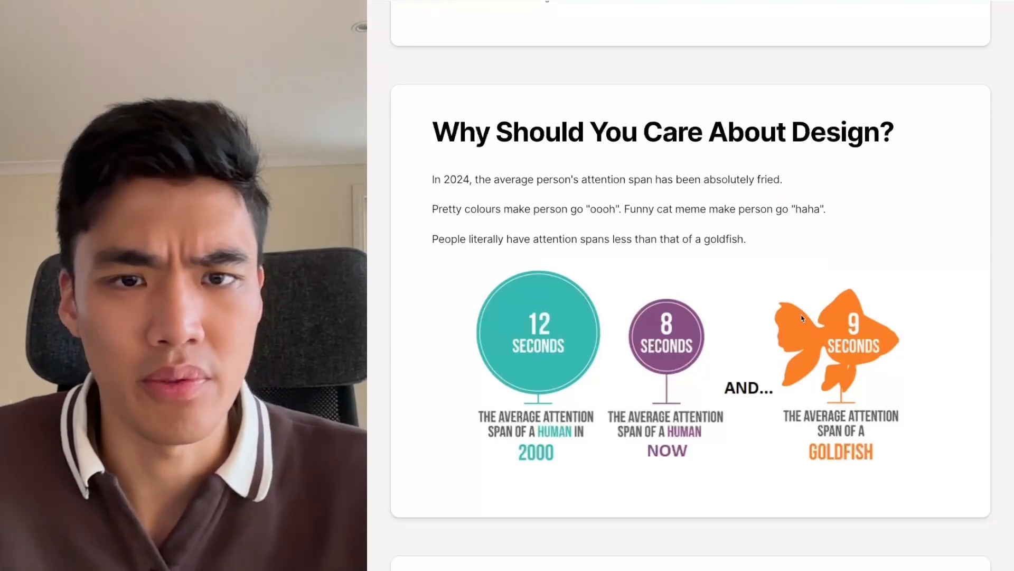
scroll(801, 320, "down", 3)
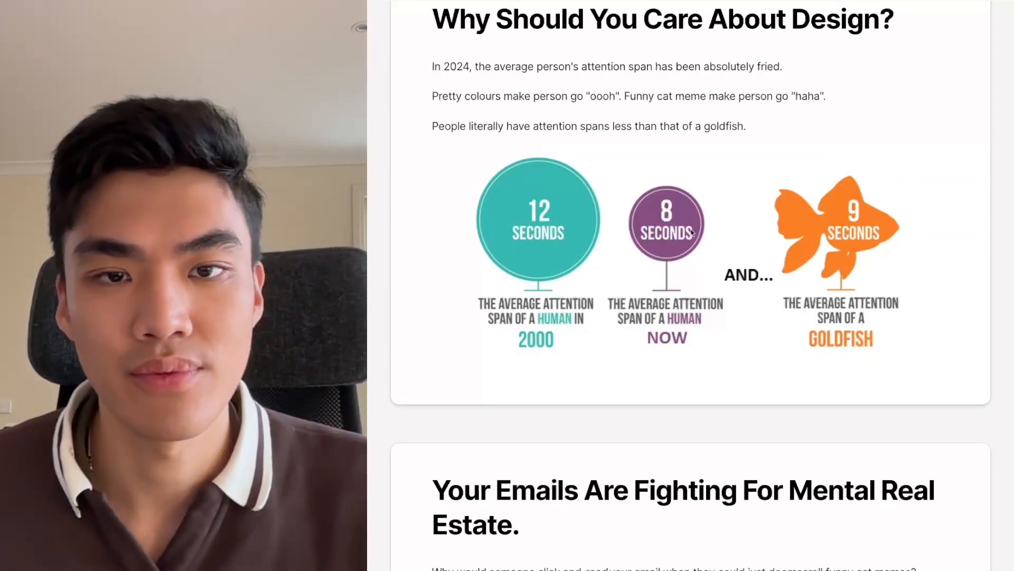
Read the sections on emails fighting for mental real estate and people judging a book by its cover
scroll(692, 232, "down", 2)
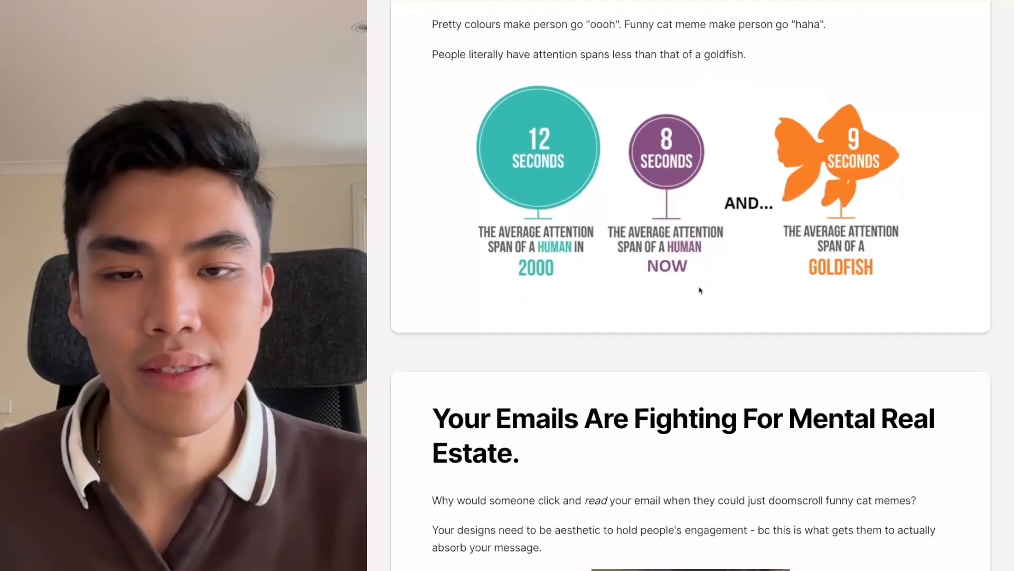
scroll(702, 296, "down", 5)
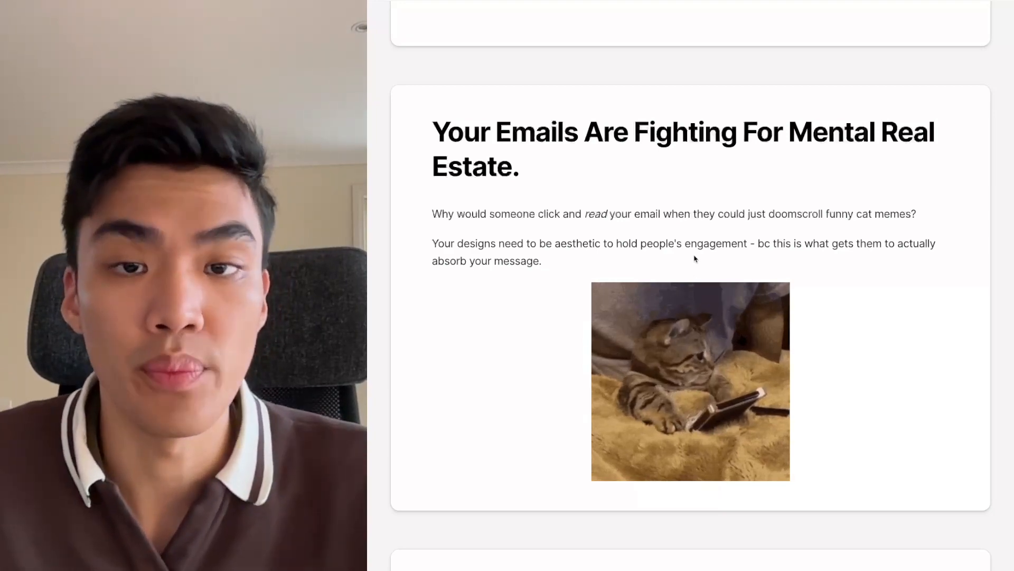
scroll(695, 258, "down", 4)
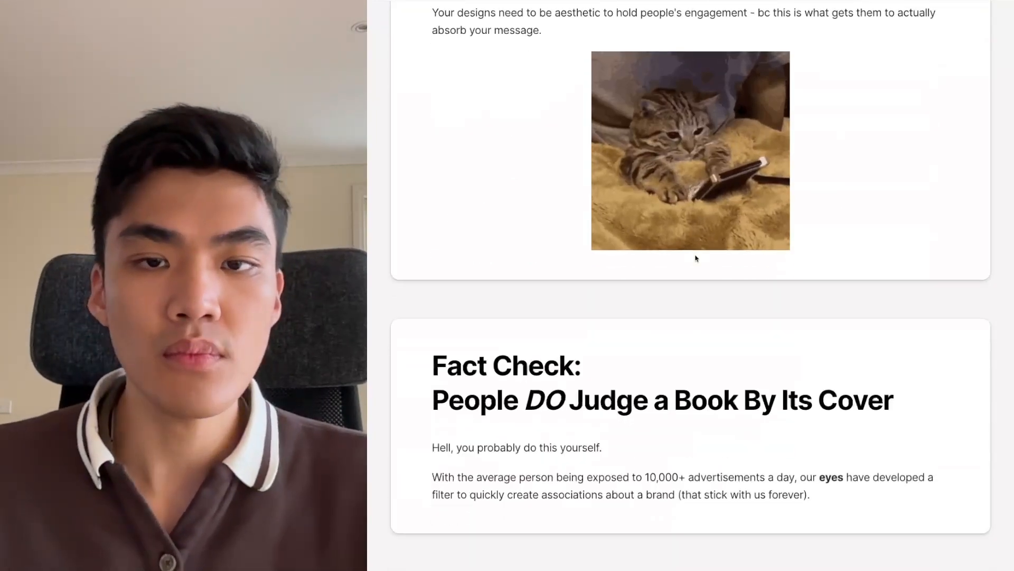
scroll(694, 260, "down", 3)
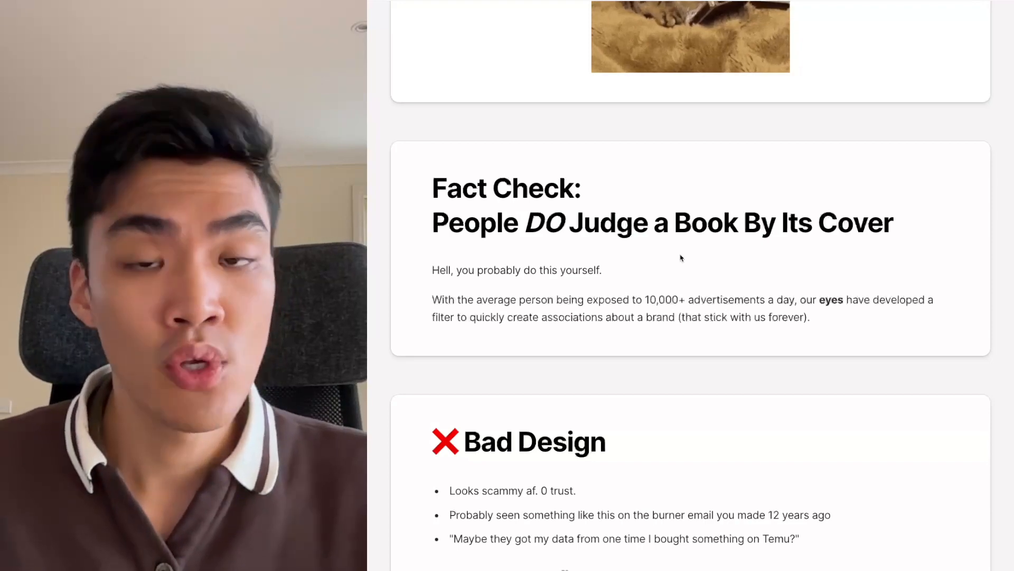
scroll(681, 257, "down", 1)
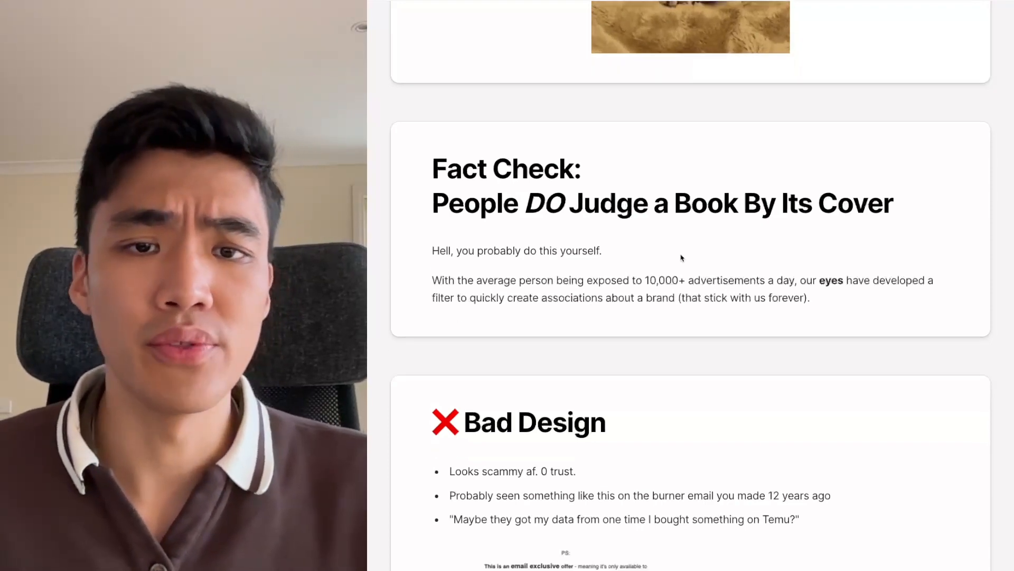
scroll(681, 257, "down", 3)
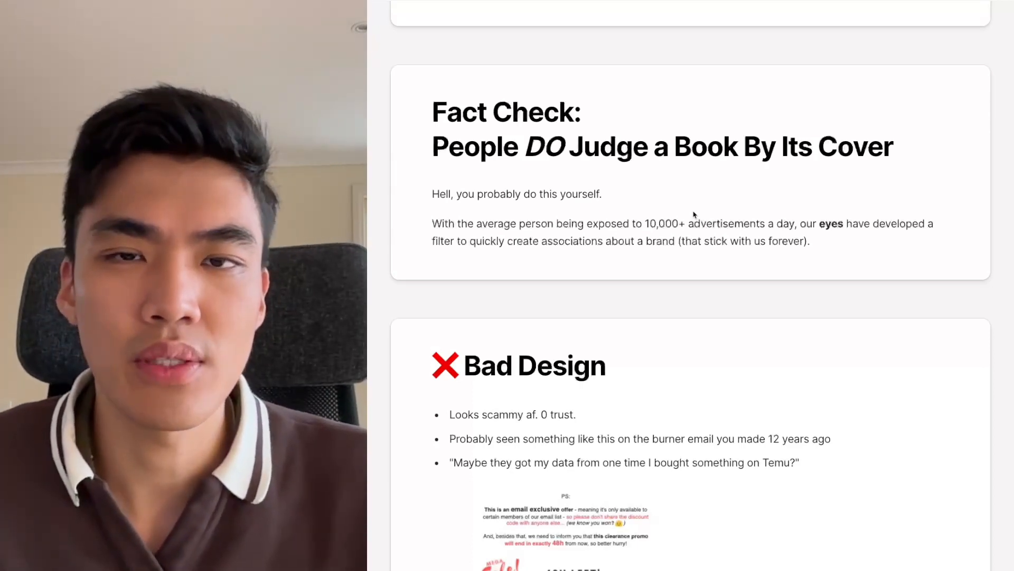
Examine the Bad Design section with its laser comb sale email example and reader reactions
scroll(694, 222, "down", 5)
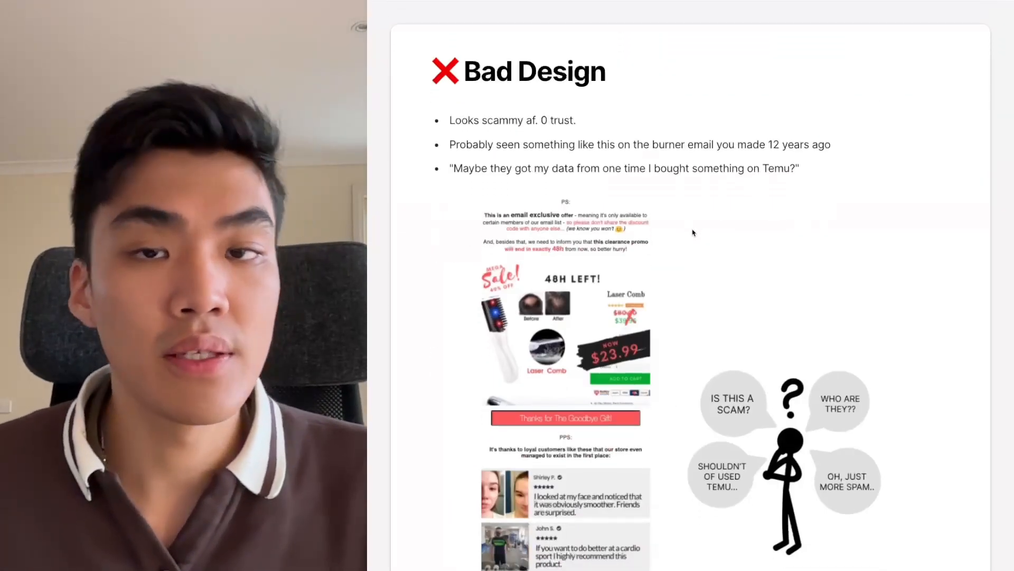
scroll(694, 233, "down", 1)
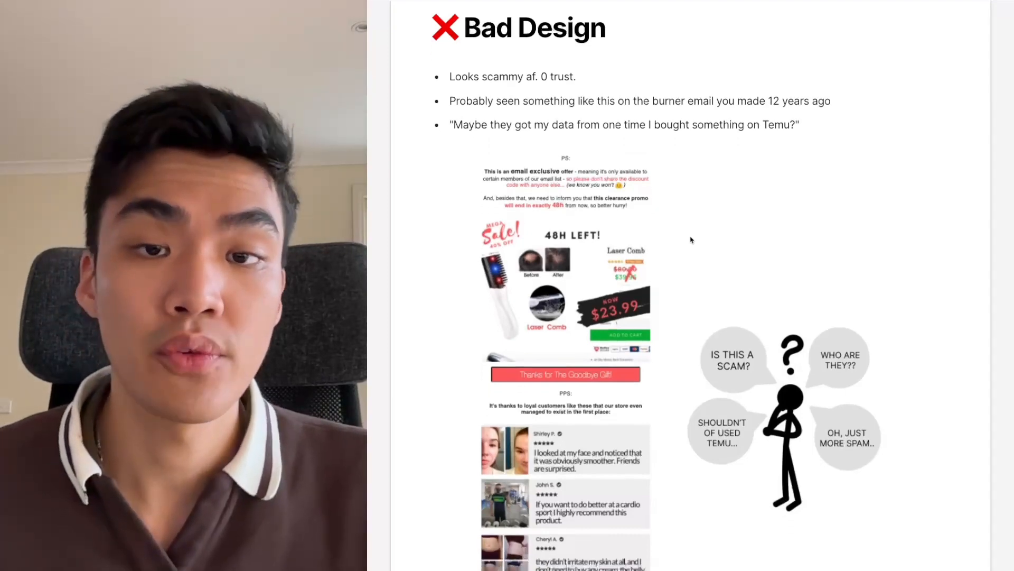
scroll(634, 276, "down", 1)
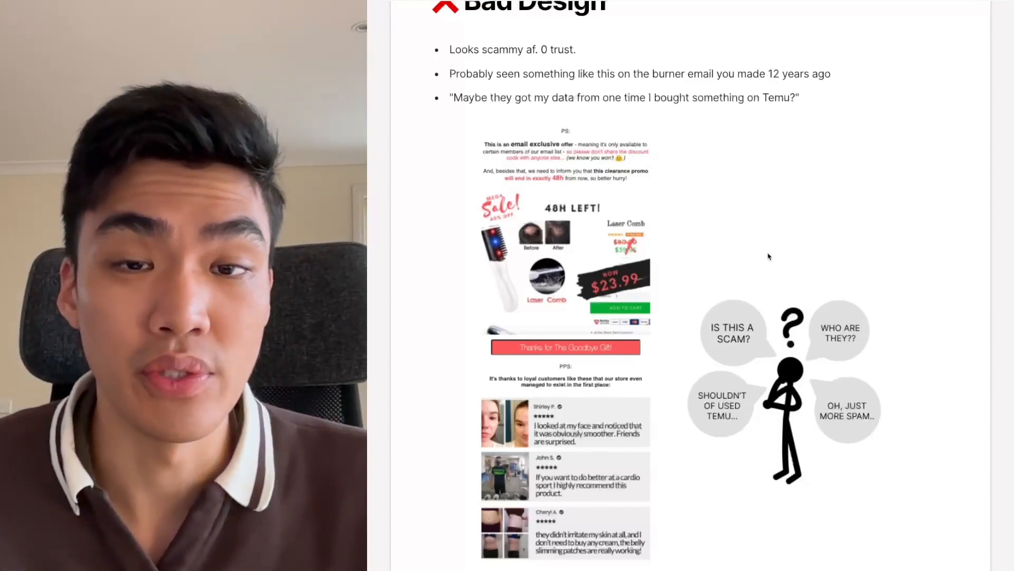
scroll(769, 262, "down", 1)
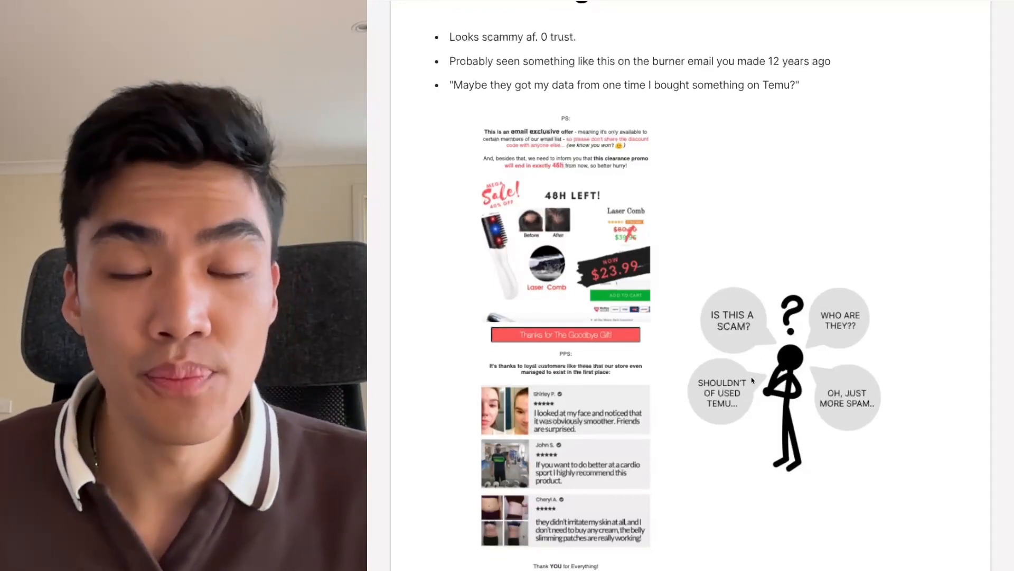
scroll(598, 235, "down", 3)
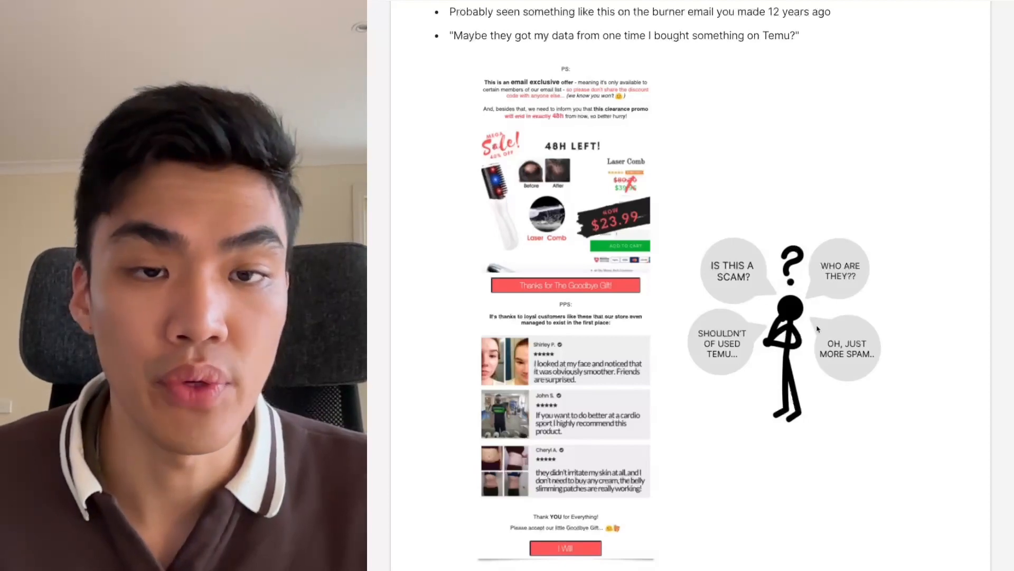
Expand the Danger Zone note below the bad design example, read it and collapse it again
scroll(740, 312, "down", 5)
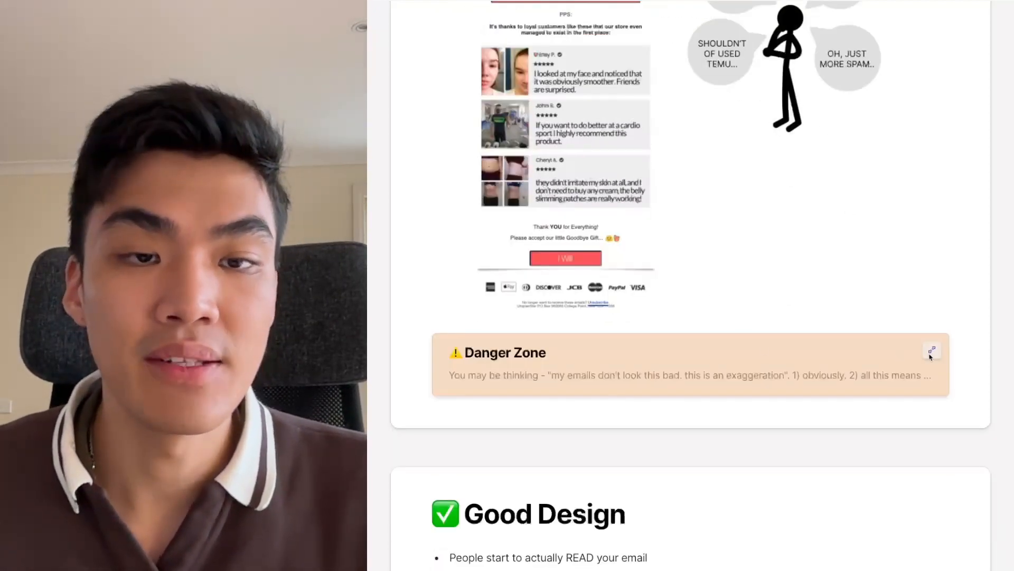
left_click(928, 351)
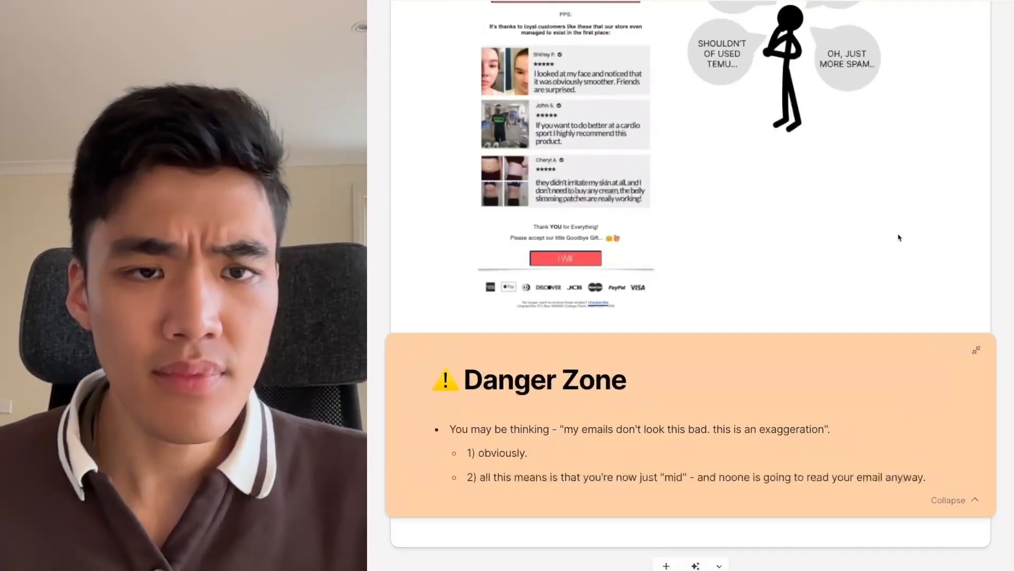
scroll(889, 295, "down", 1)
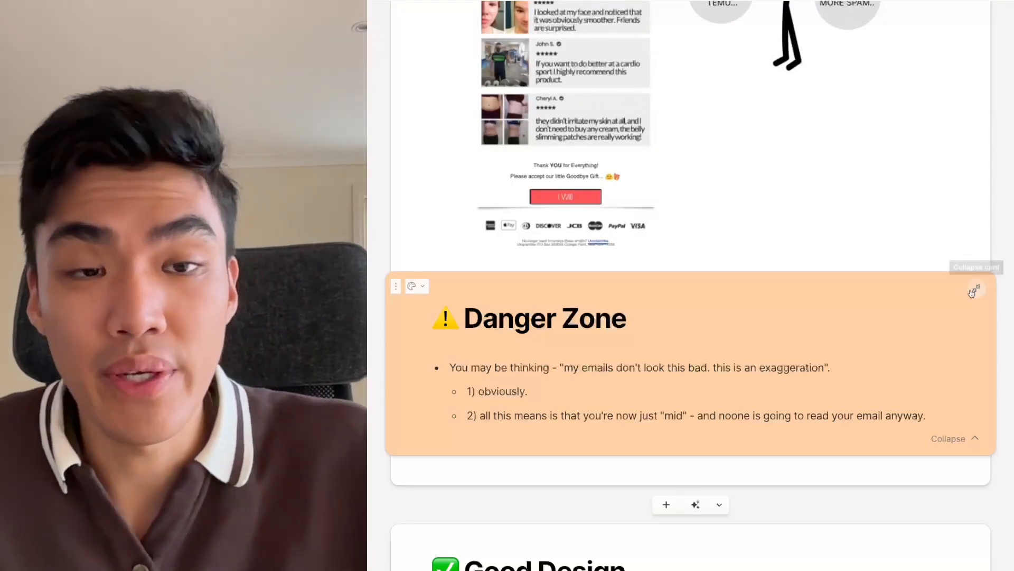
left_click(972, 292)
Examine the Good Design section with its Scooch Bank Holiday email example and reader reactions
scroll(988, 264, "down", 4)
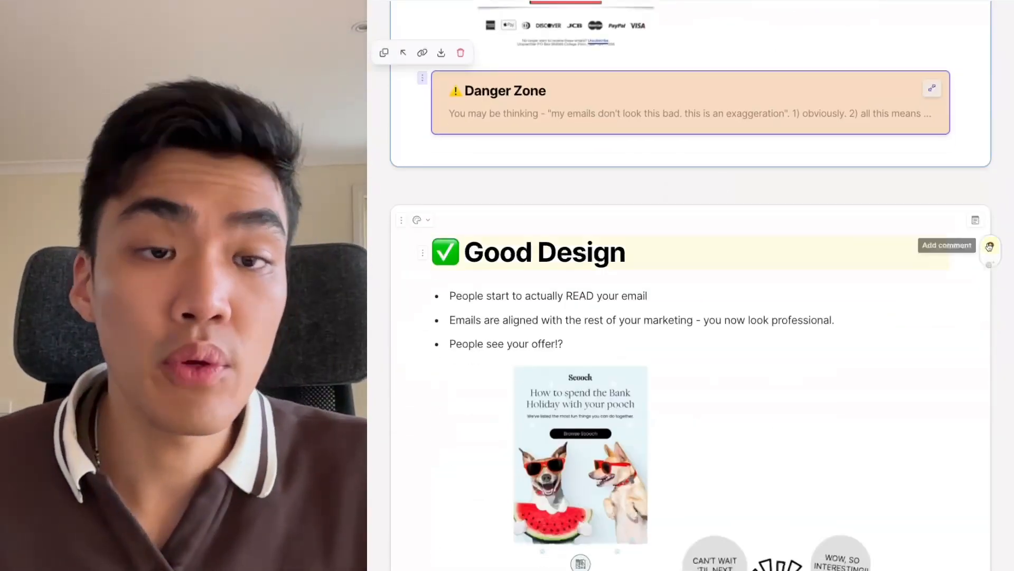
scroll(1009, 289, "down", 2)
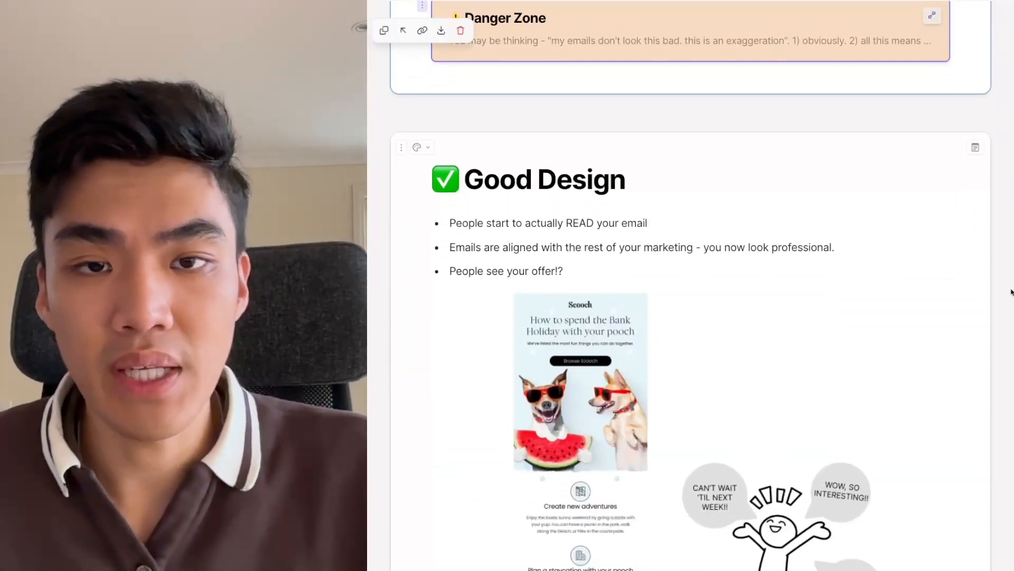
scroll(1011, 292, "down", 3)
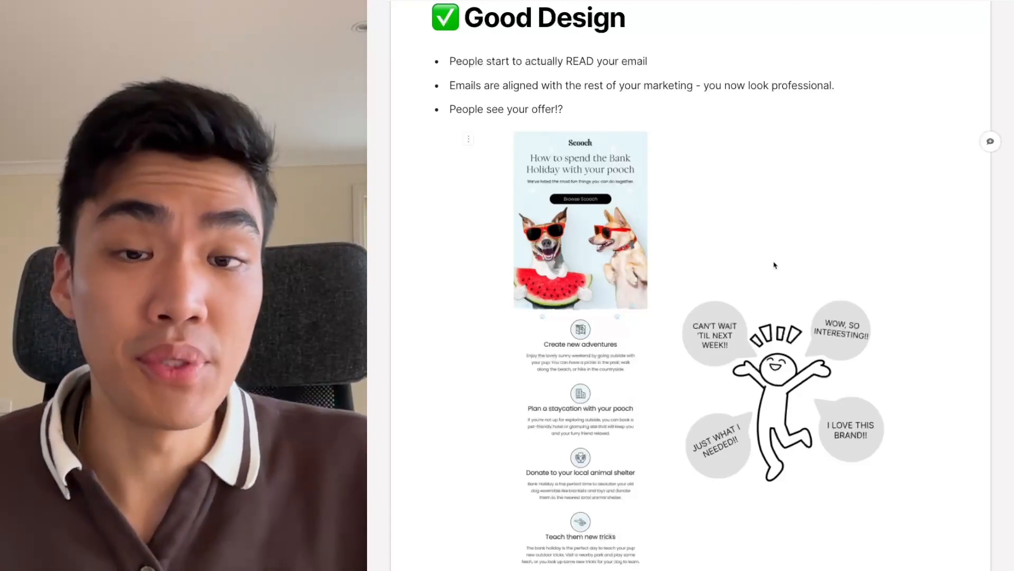
scroll(692, 242, "down", 3)
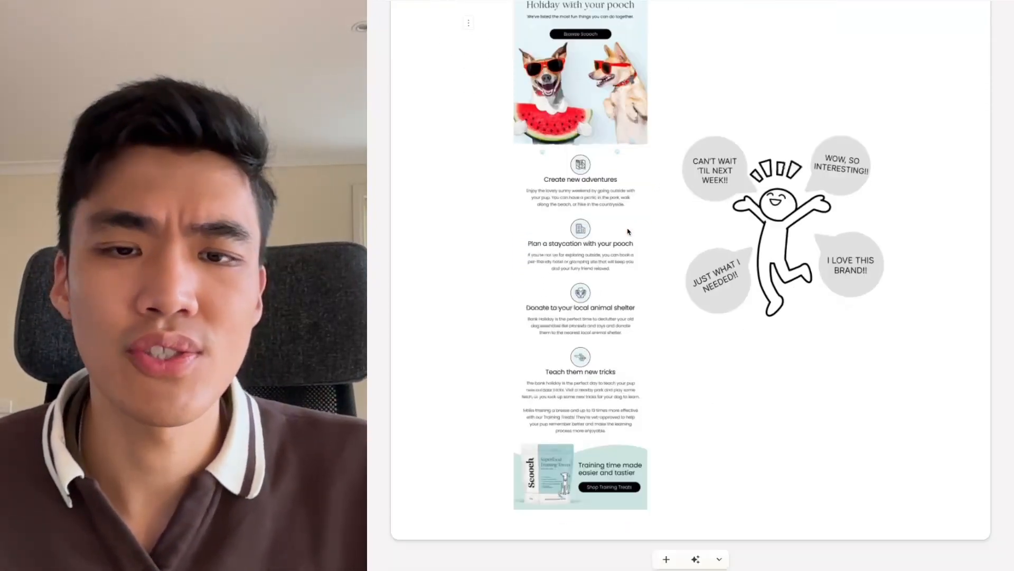
scroll(628, 231, "down", 1)
scroll(698, 402, "up", 1)
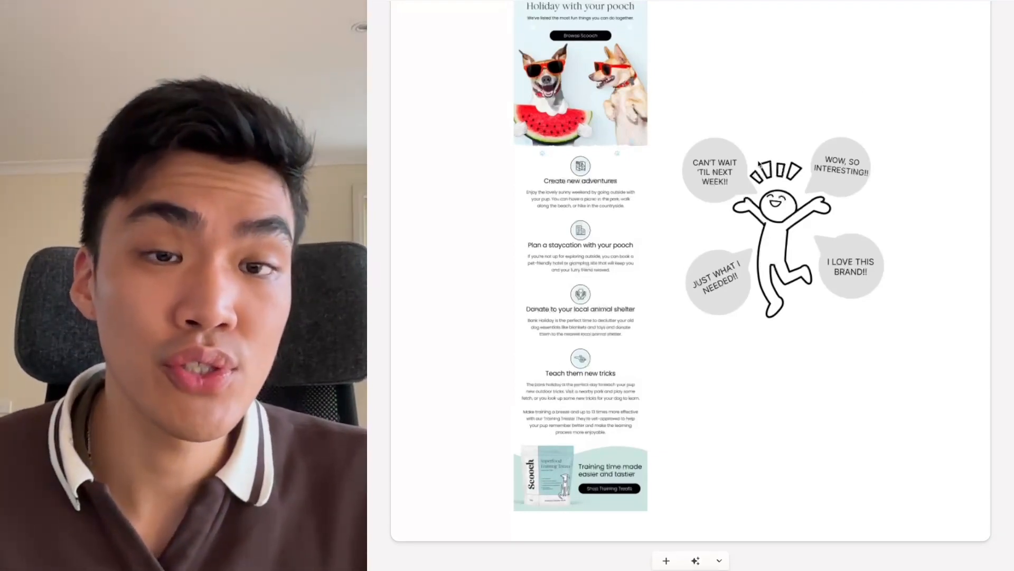
scroll(760, 165, "up", 1)
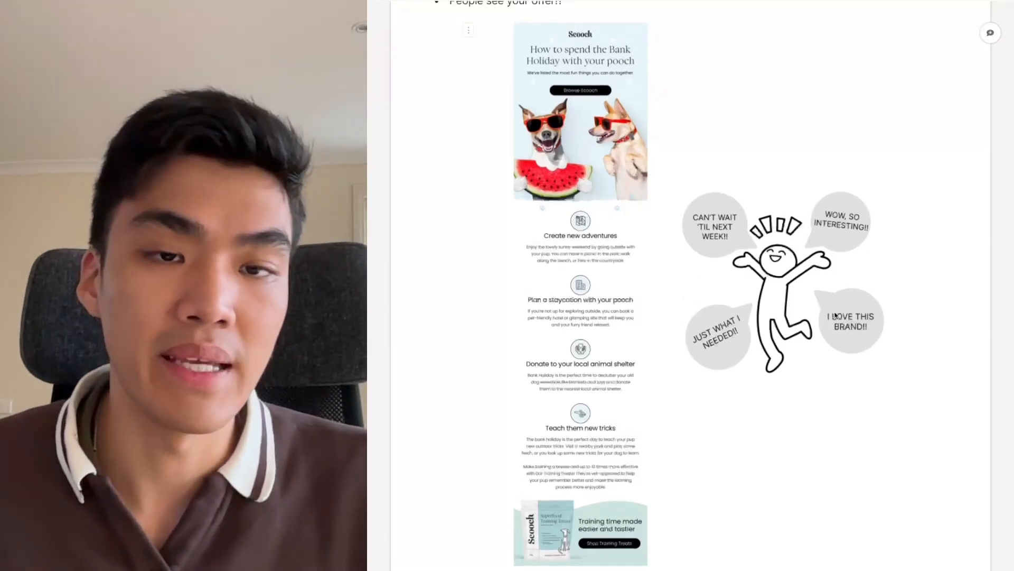
Read the What Does This Mean For You section on the reasons to learn basic design skills
scroll(835, 316, "down", 9)
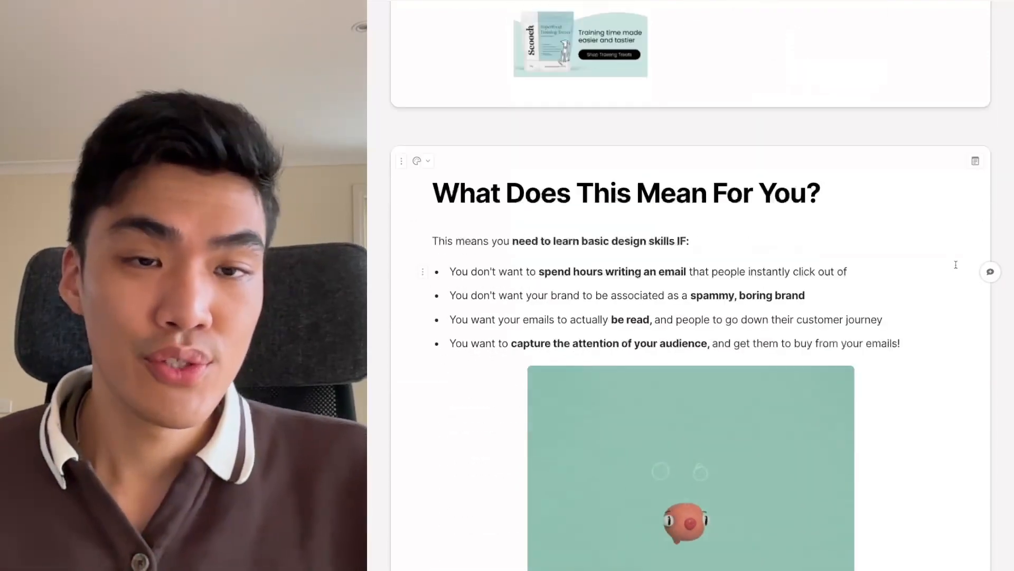
scroll(691, 285, "down", 2)
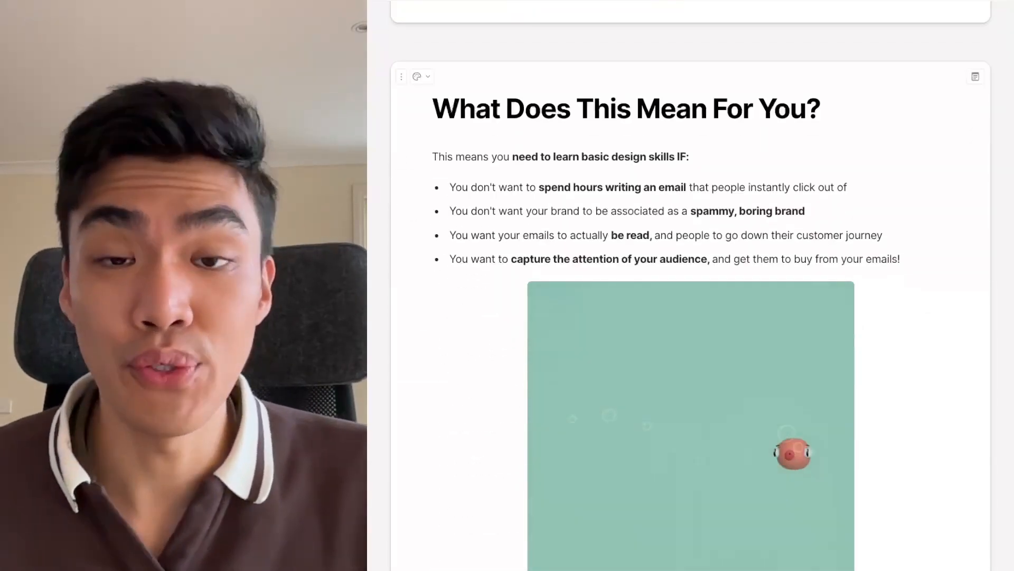
scroll(691, 285, "down", 1)
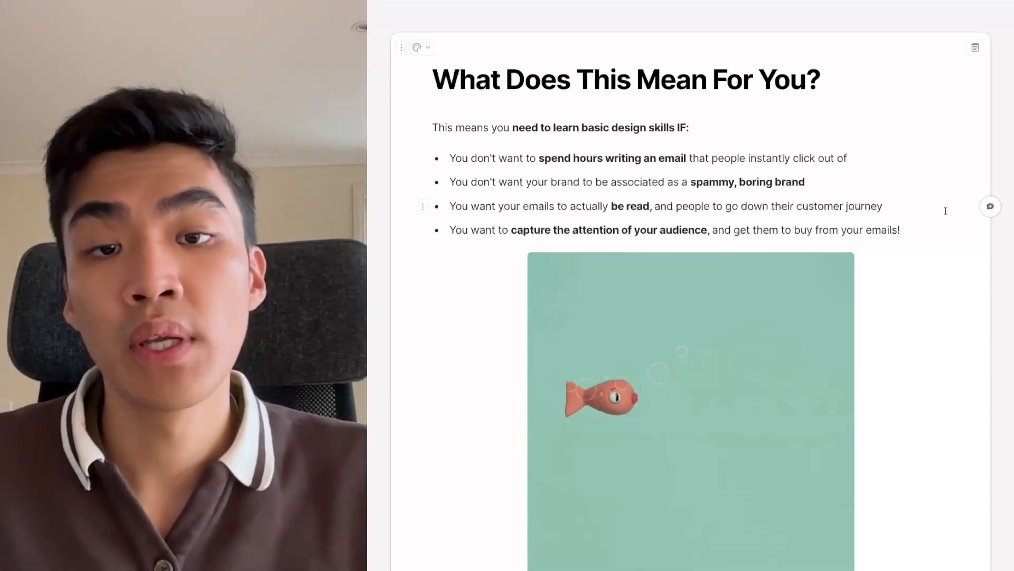
scroll(789, 258, "down", 1)
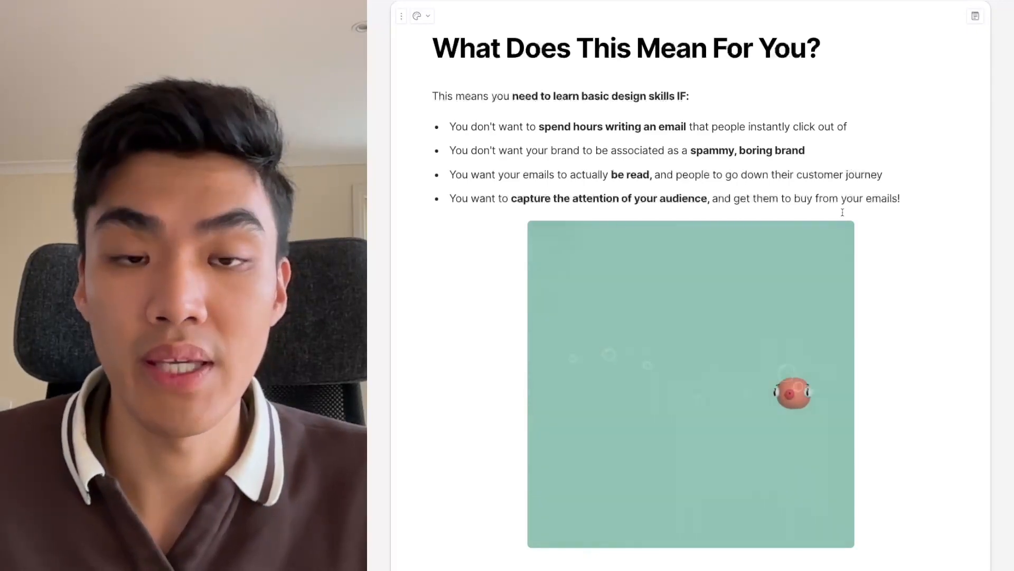
scroll(842, 212, "down", 1)
Review the blonde. target email, the 5 FREE Figma Templates link and the What You Need to Prepare checklist
scroll(870, 274, "down", 10)
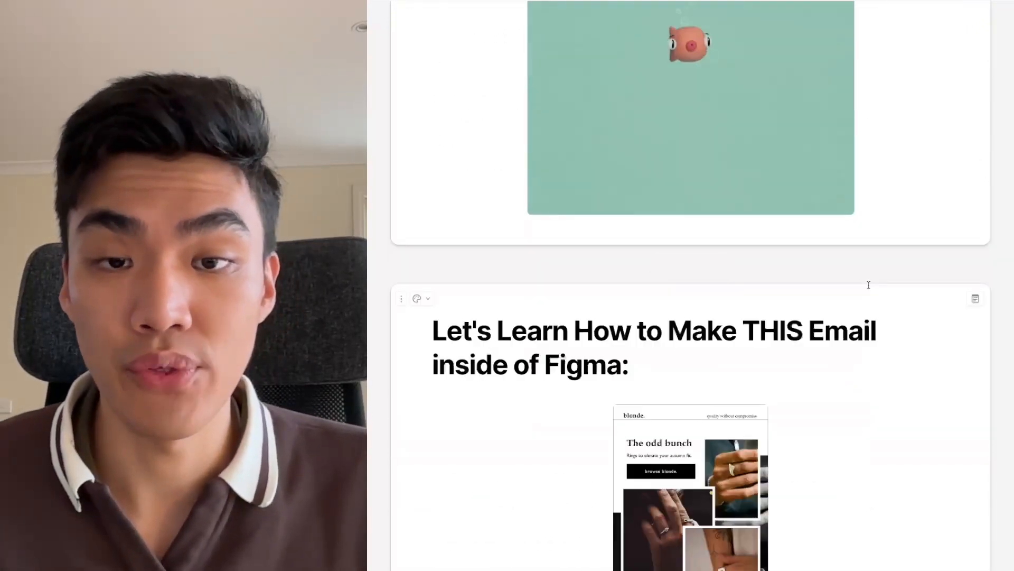
scroll(959, 288, "down", 1)
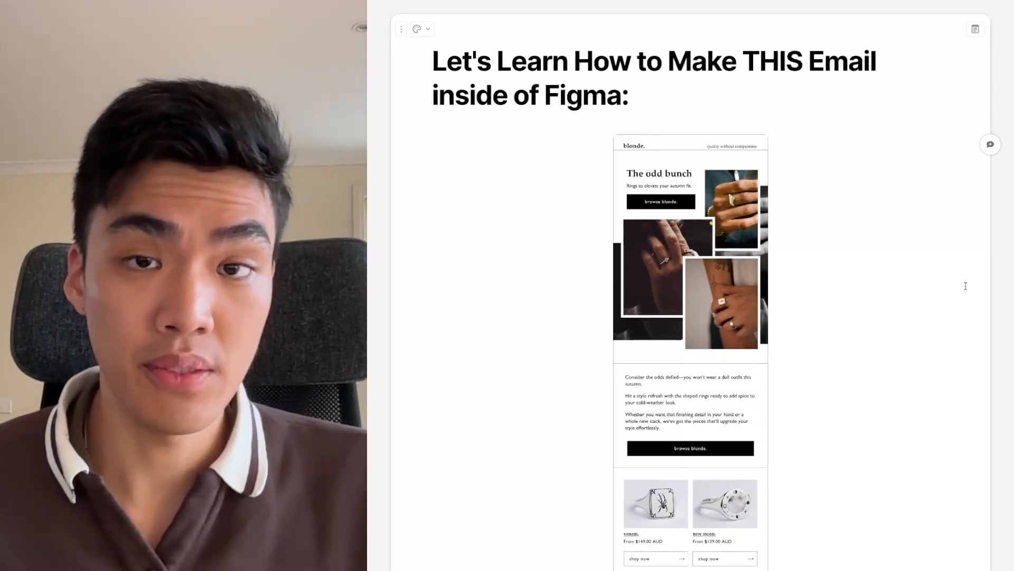
scroll(966, 286, "down", 10)
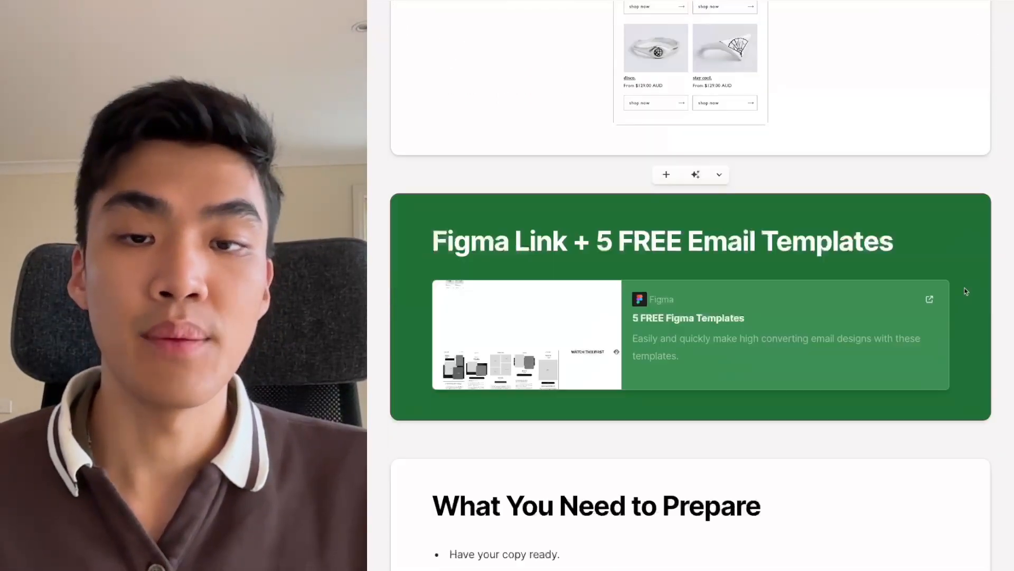
scroll(966, 291, "down", 2)
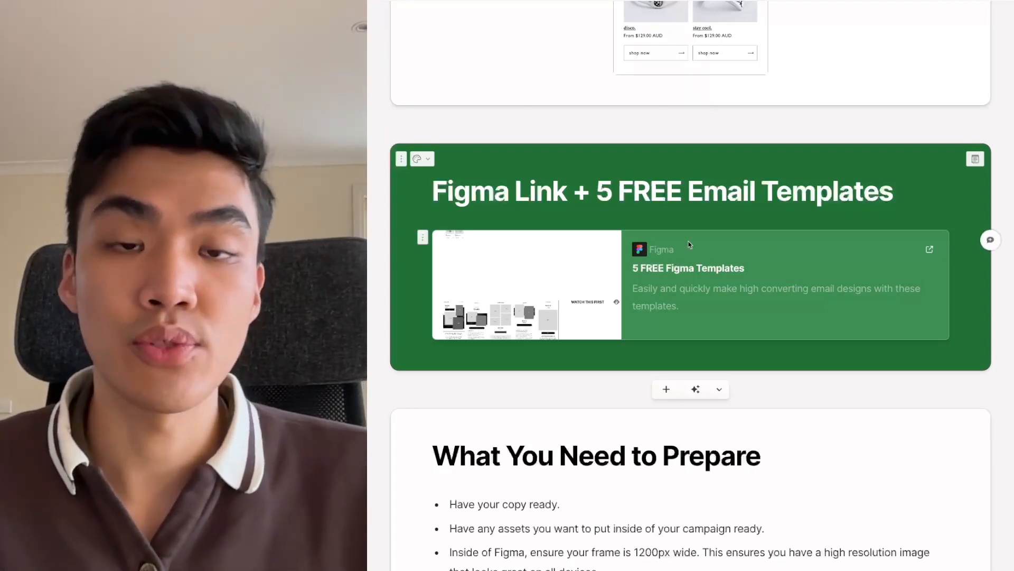
scroll(866, 275, "down", 2)
scroll(887, 286, "down", 3)
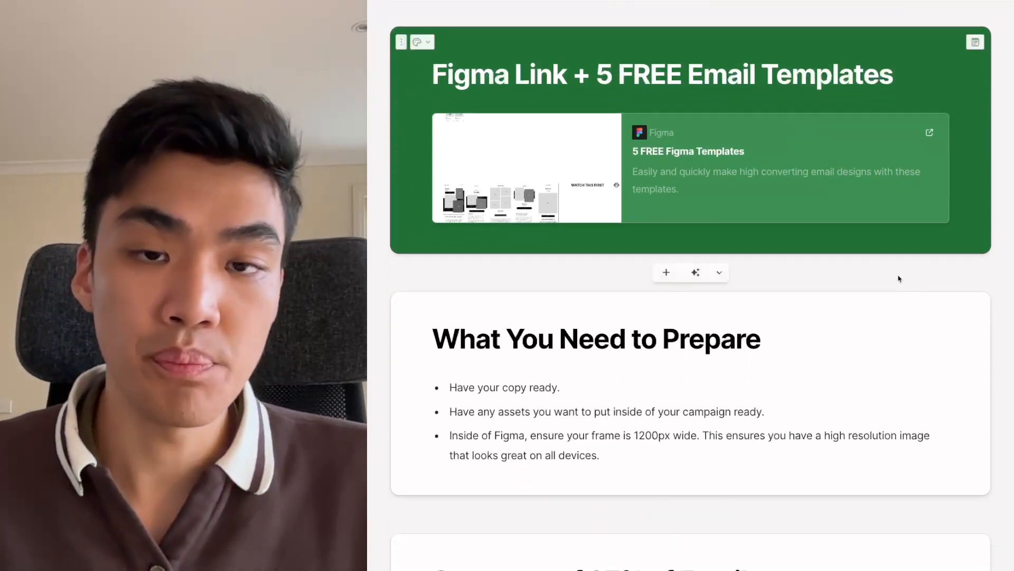
scroll(898, 280, "down", 2)
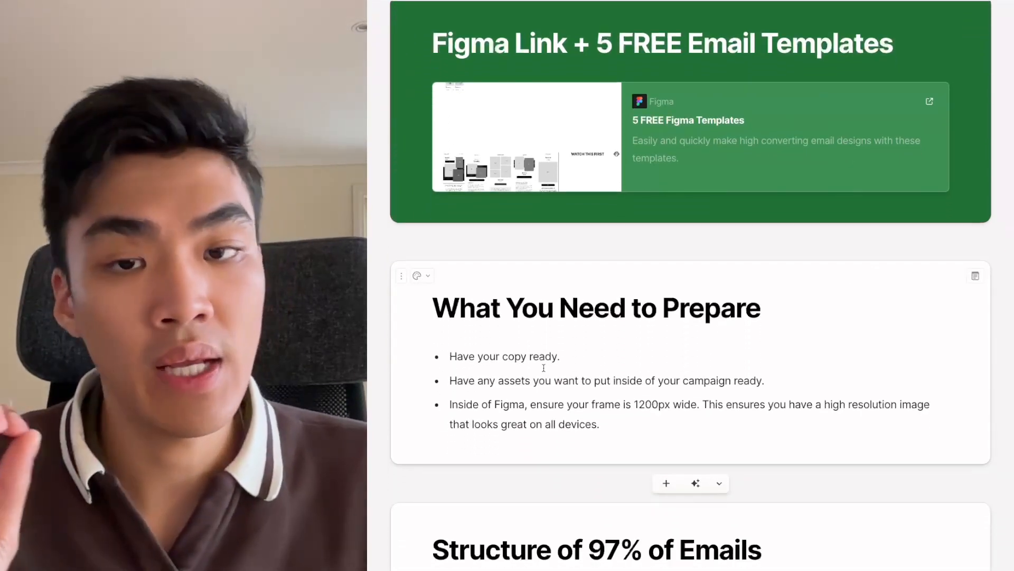
Read the What You Need to Prepare checklist on copy, assets and the 1200px frame width
scroll(545, 366, "down", 1)
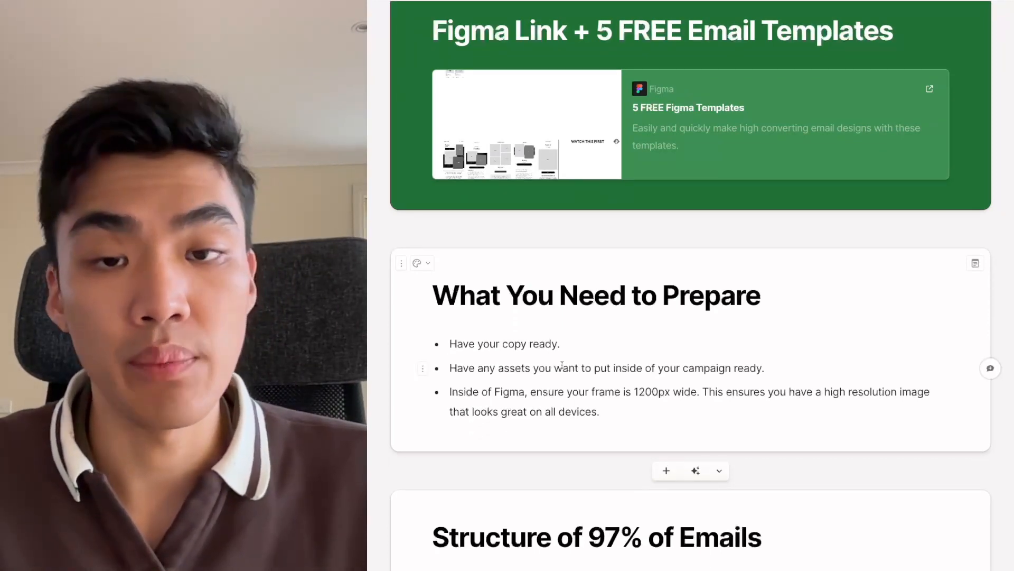
scroll(562, 365, "down", 2)
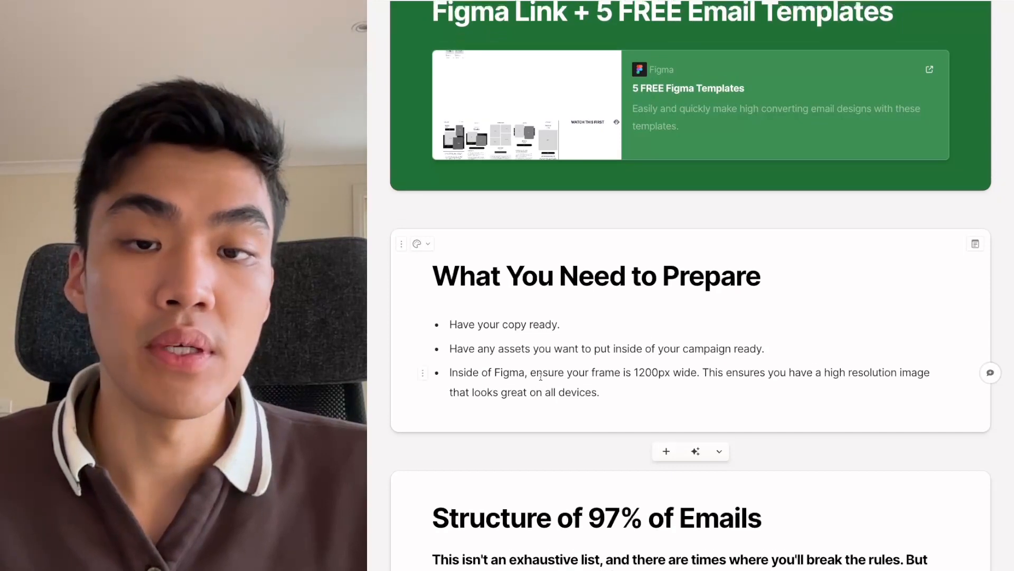
scroll(541, 376, "up", 1)
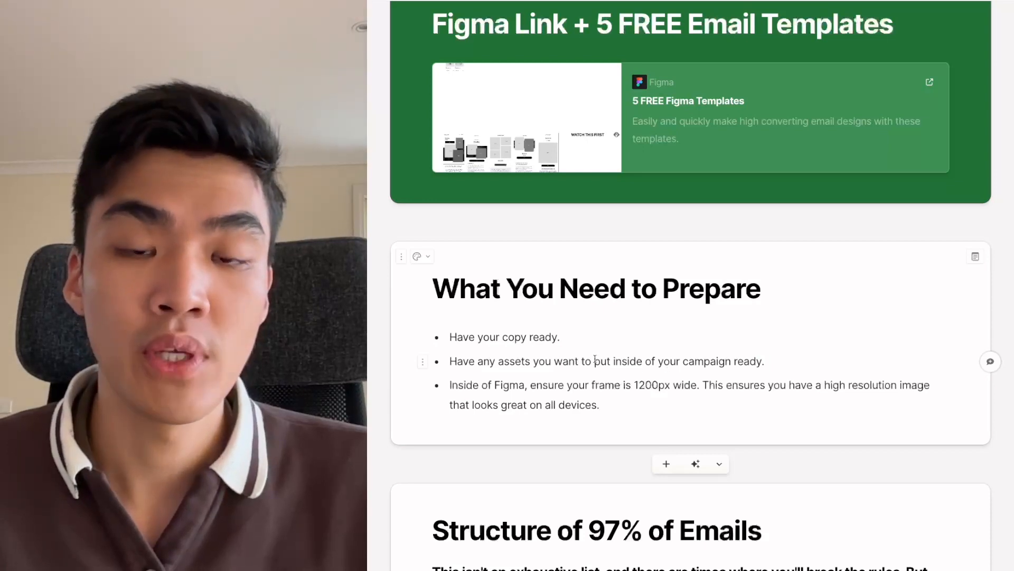
scroll(664, 366, "down", 1)
scroll(665, 366, "down", 1)
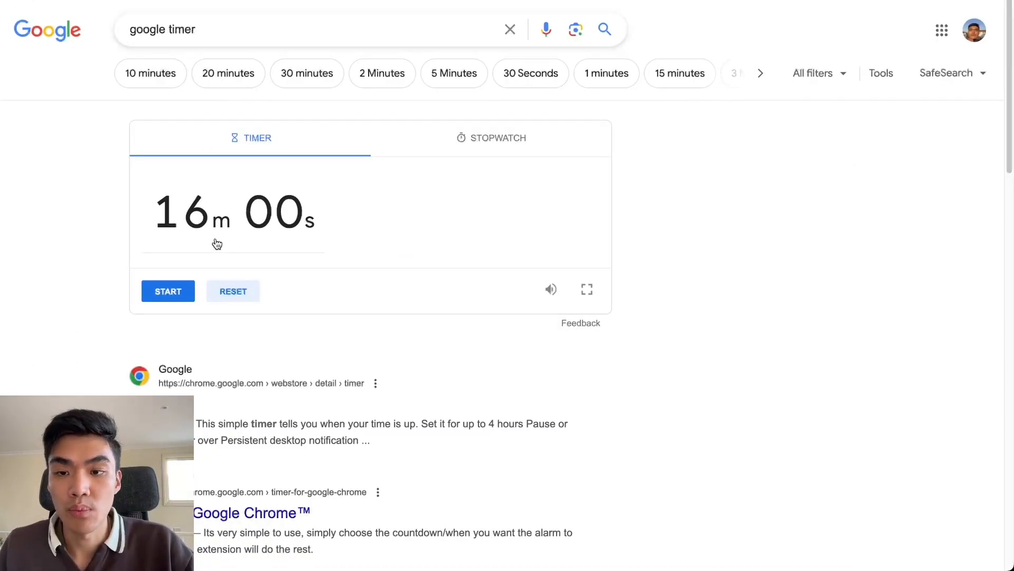
Switch to the Google timer and start the 16-minute countdown
left_click(168, 291)
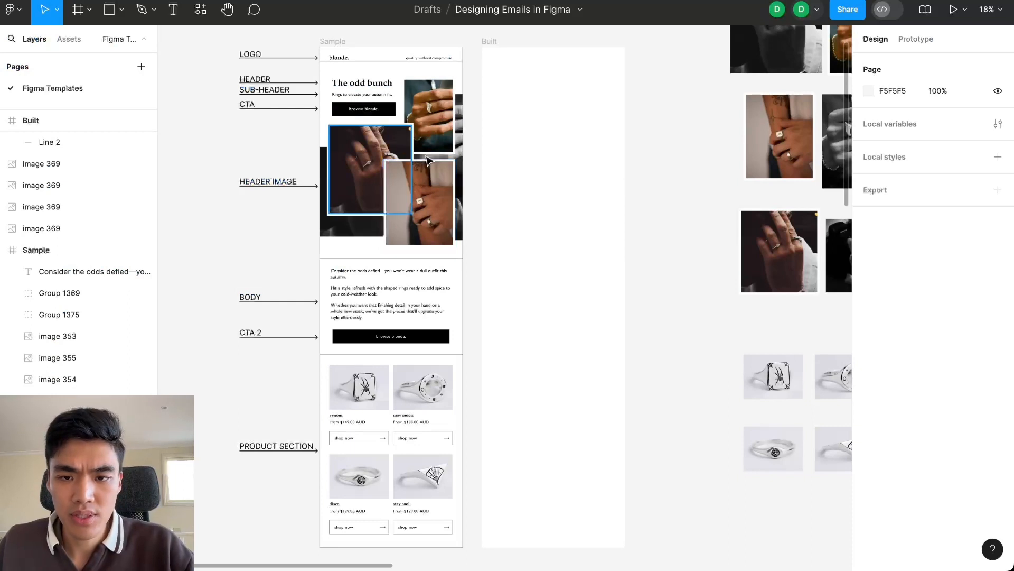
In Figma, examine the labelled sections of the Sample email, from the logo down to the product section
scroll(433, 253, "down", 2)
scroll(308, 178, "up", 4)
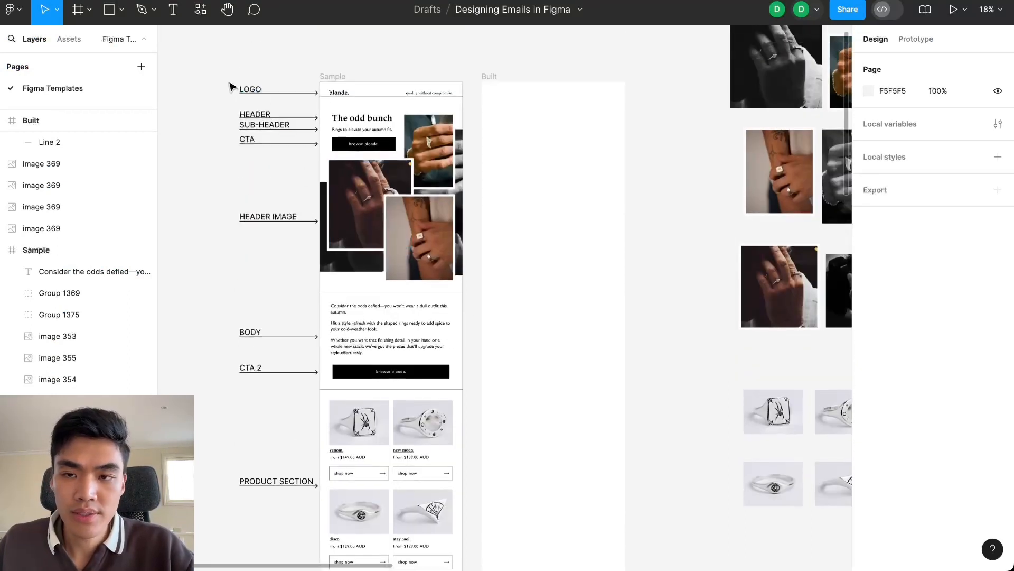
left_click_drag(228, 80, 243, 502)
left_click(197, 318)
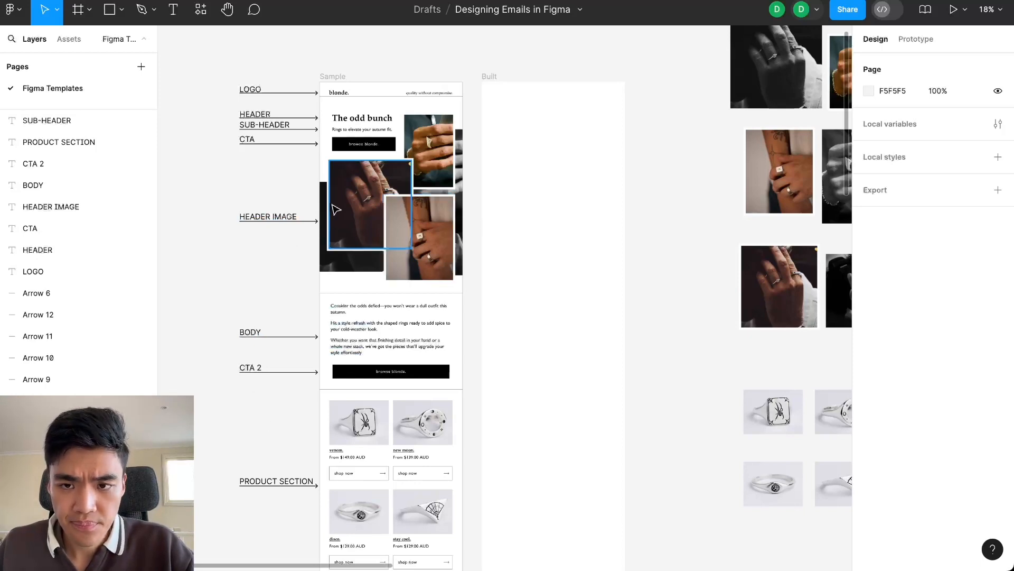
scroll(479, 133, "down", 2)
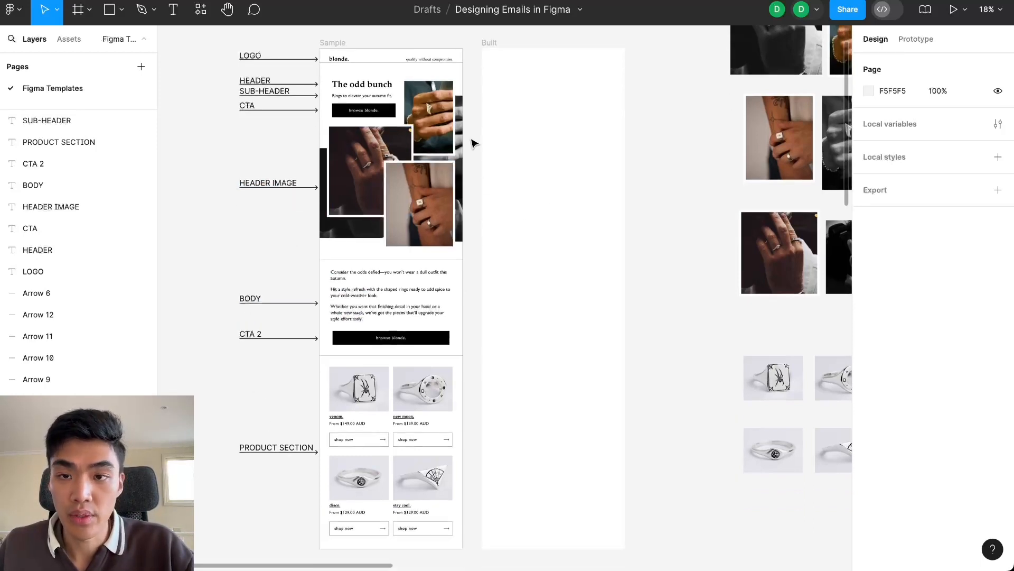
scroll(698, 131, "up", 1)
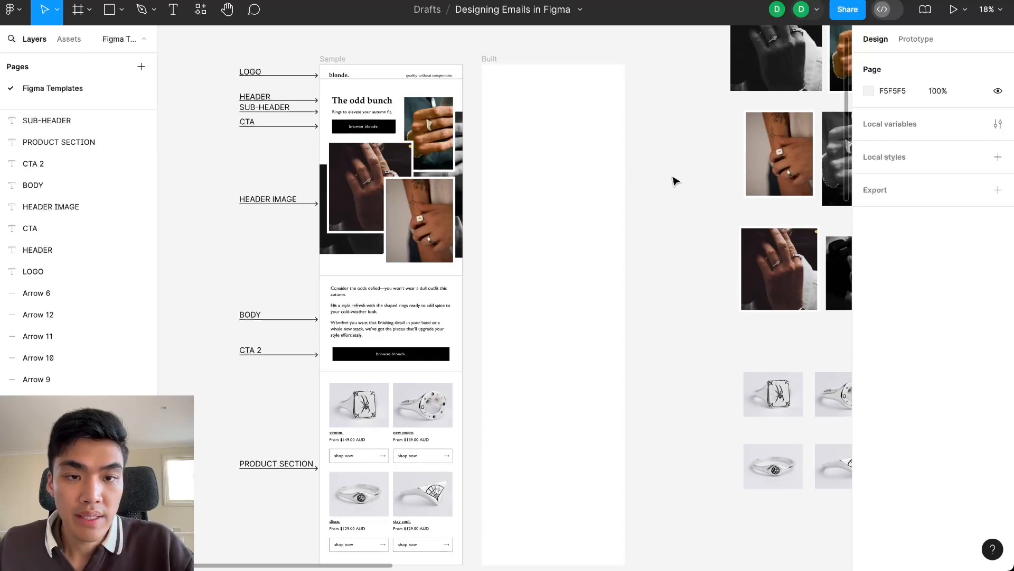
Review the ring photos and product images prepared beside the empty Built frame and compare them with the Sample email
scroll(677, 181, "down", 3)
left_click_drag(685, 168, 528, 196)
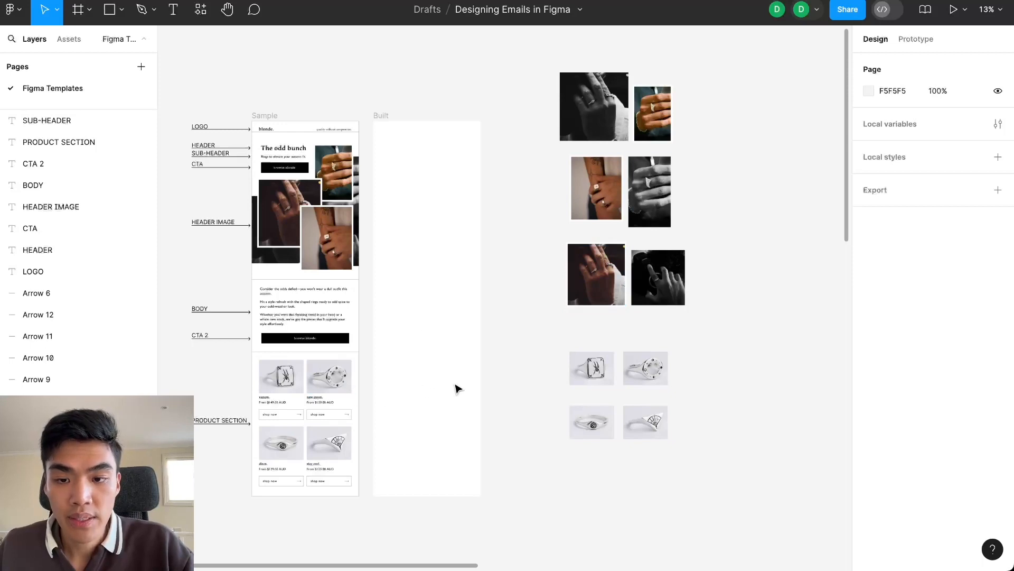
scroll(606, 295, "up", 1)
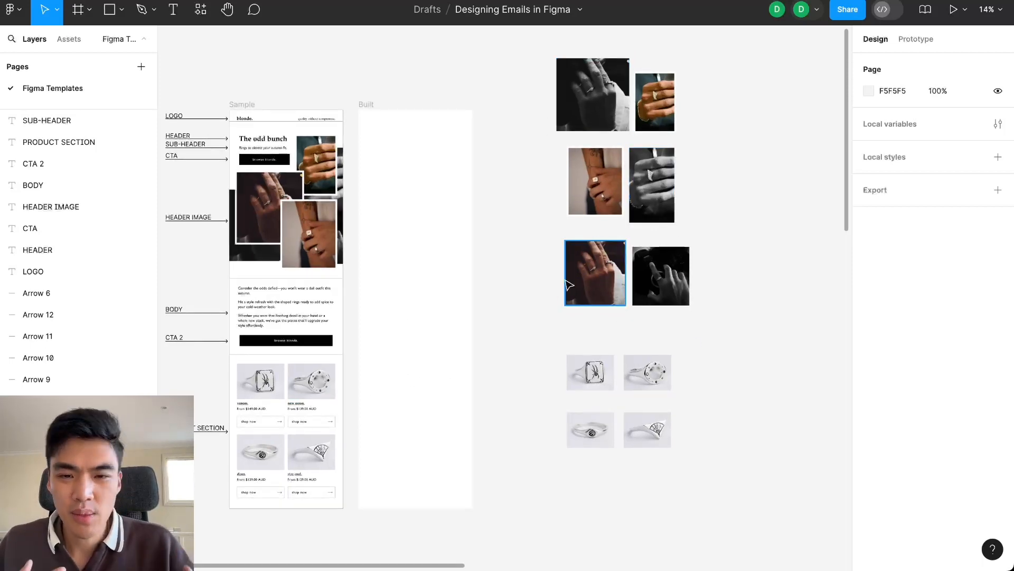
scroll(545, 277, "left", 3)
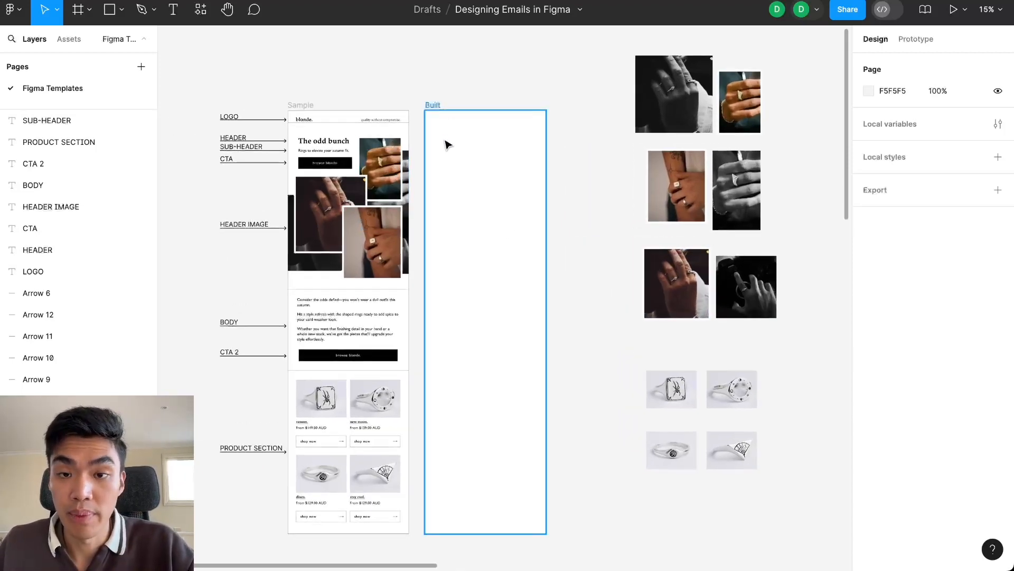
scroll(446, 159, "up", 3)
scroll(413, 296, "down", 3)
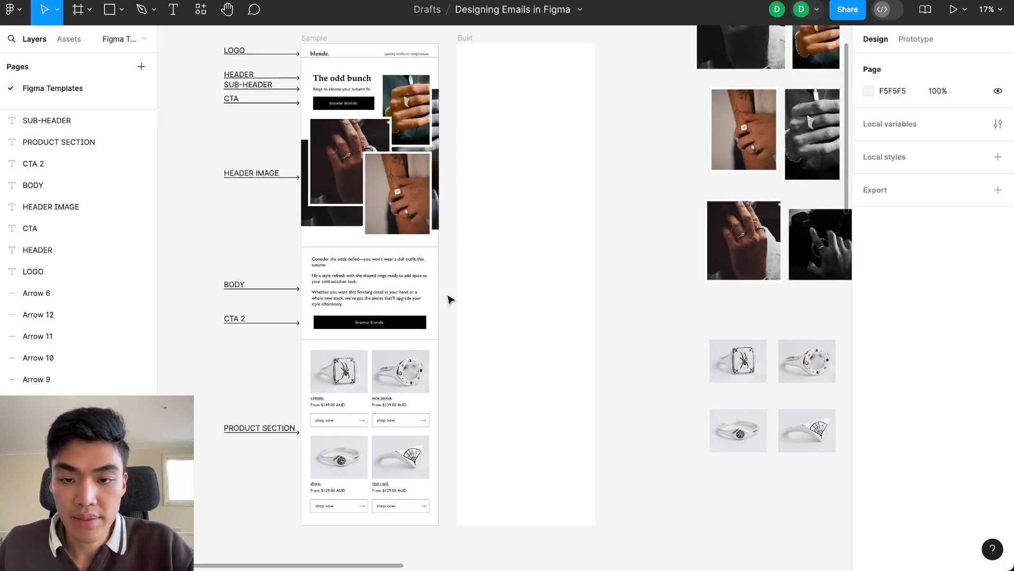
scroll(448, 355, "down", 2)
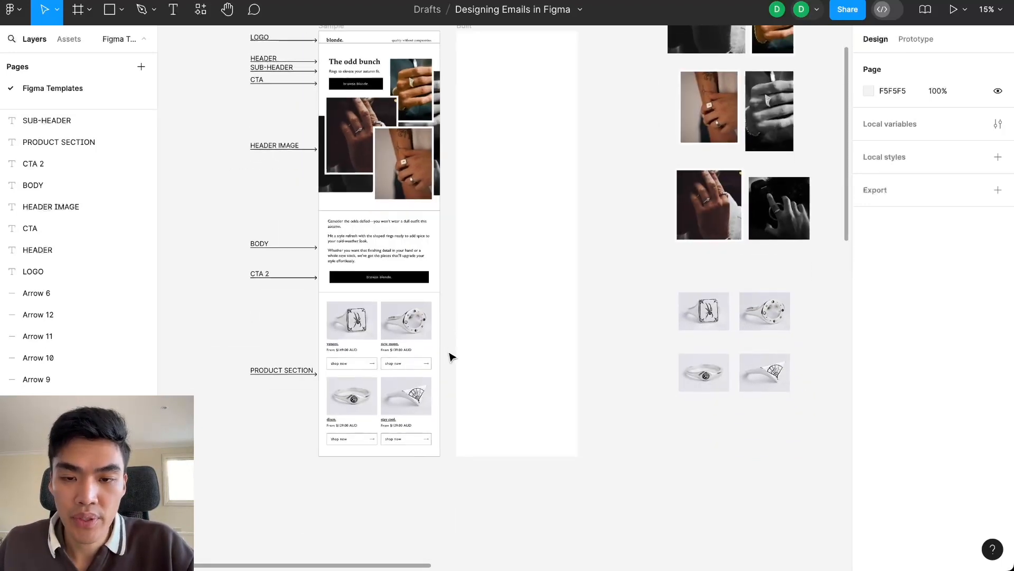
scroll(462, 432, "down", 5)
scroll(464, 412, "up", 5)
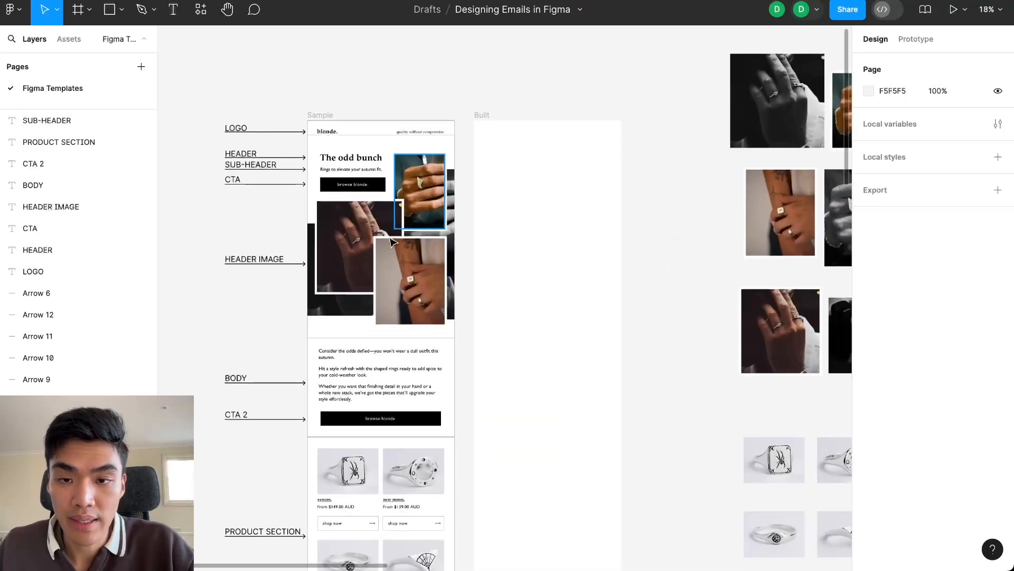
Find the 5 Templates frame below the sample and examine the first template's header, CTA and image placeholders up close
left_click_drag(478, 393, 493, 143)
left_click_drag(561, 462, 583, 236)
scroll(576, 326, "down", 5)
left_click_drag(579, 326, 579, 217)
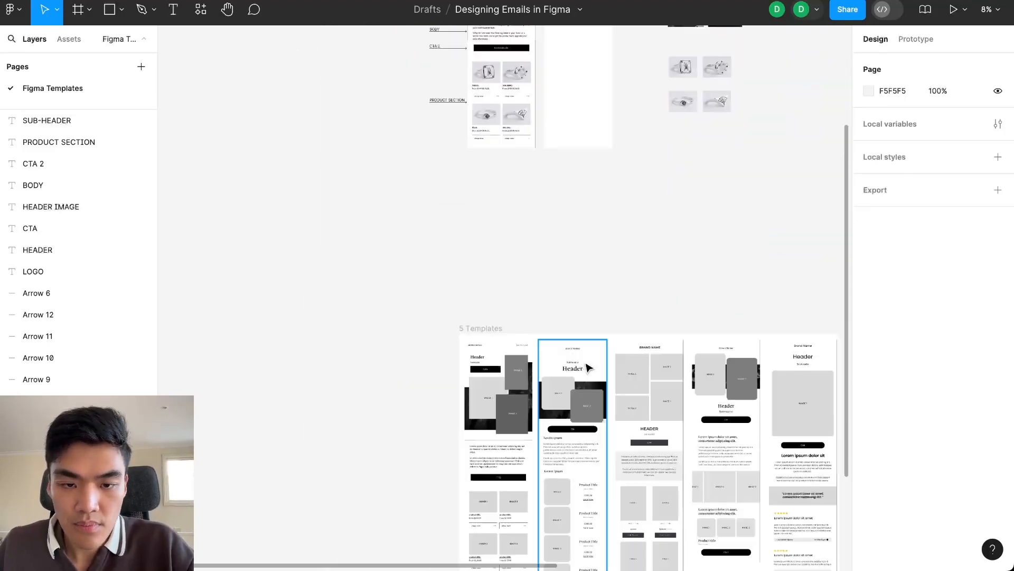
left_click_drag(627, 270, 577, 135)
scroll(528, 174, "down", 3)
scroll(424, 242, "up", 4)
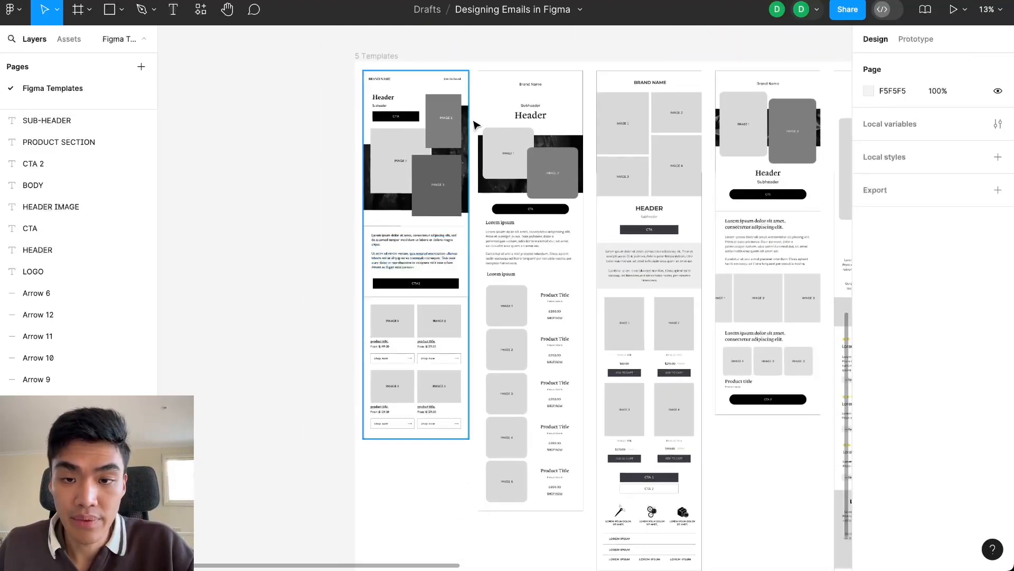
scroll(394, 89, "up", 1)
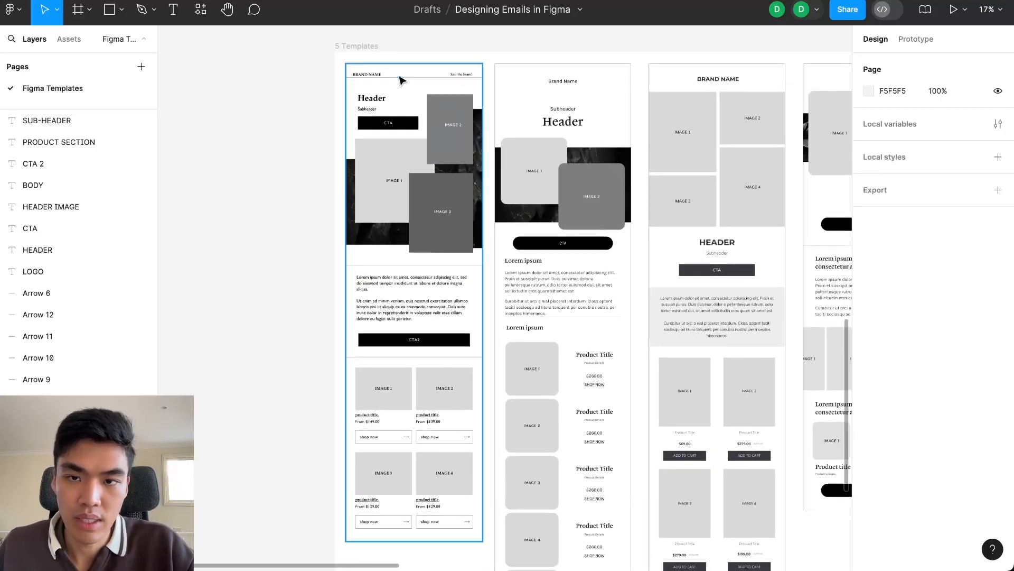
scroll(402, 81, "up", 1)
scroll(468, 82, "up", 5)
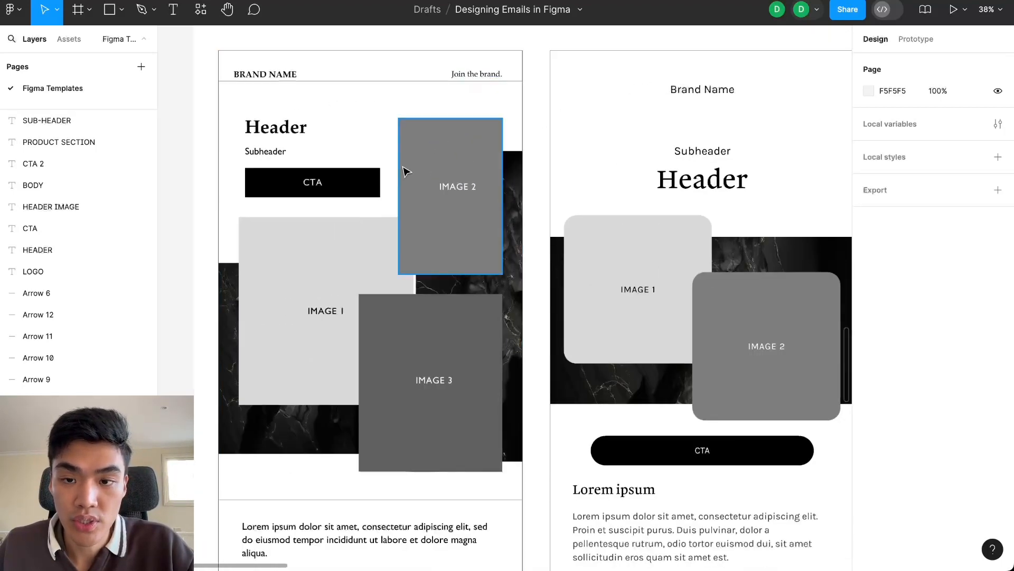
scroll(420, 235, "down", 3)
left_click_drag(421, 240, 383, 119)
Compare the layouts of all five email templates with one another and with the Sample email
scroll(380, 280, "down", 5)
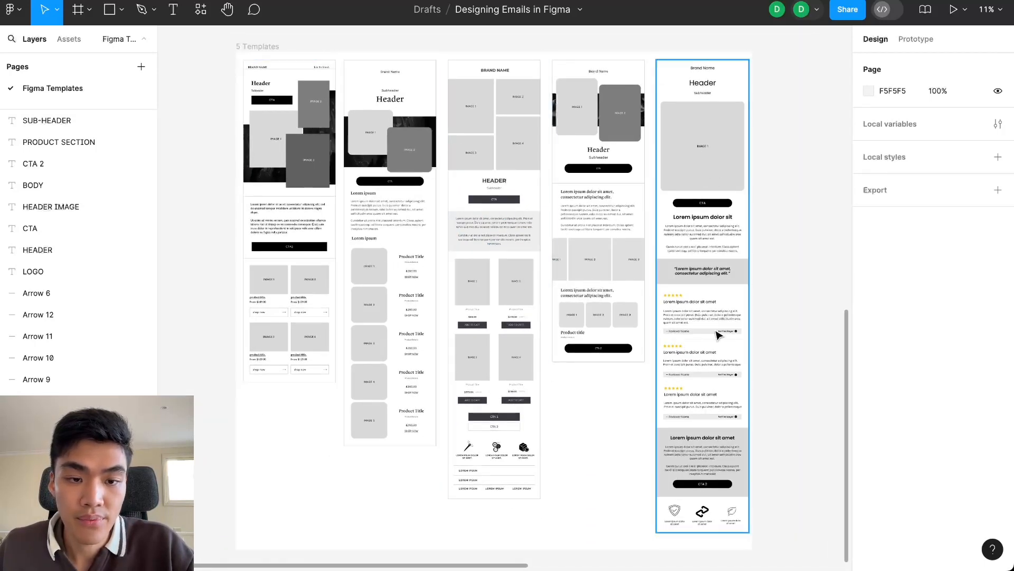
scroll(511, 240, "up", 1)
scroll(515, 182, "up", 2)
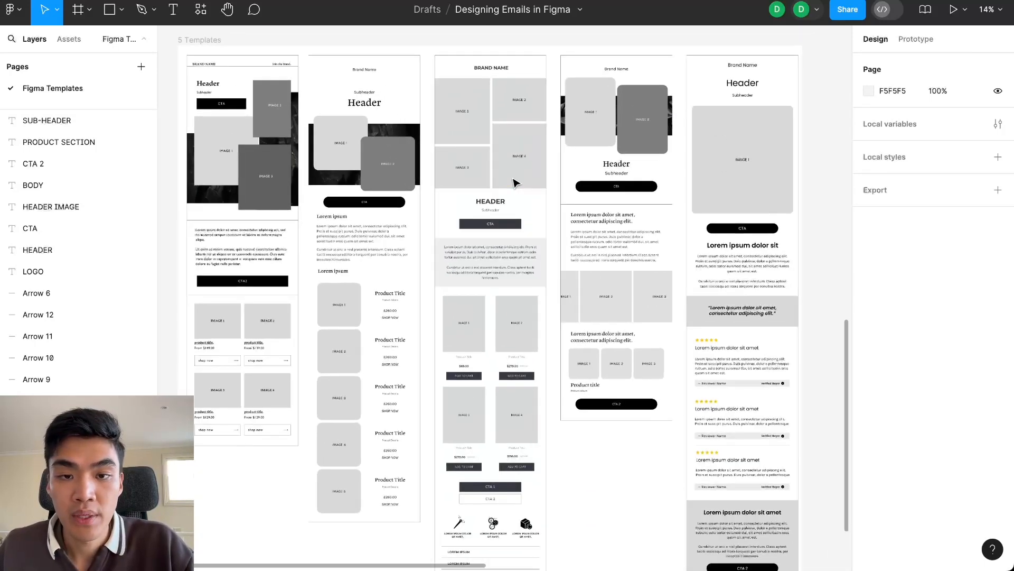
scroll(523, 127, "down", 2)
scroll(448, 178, "up", 3)
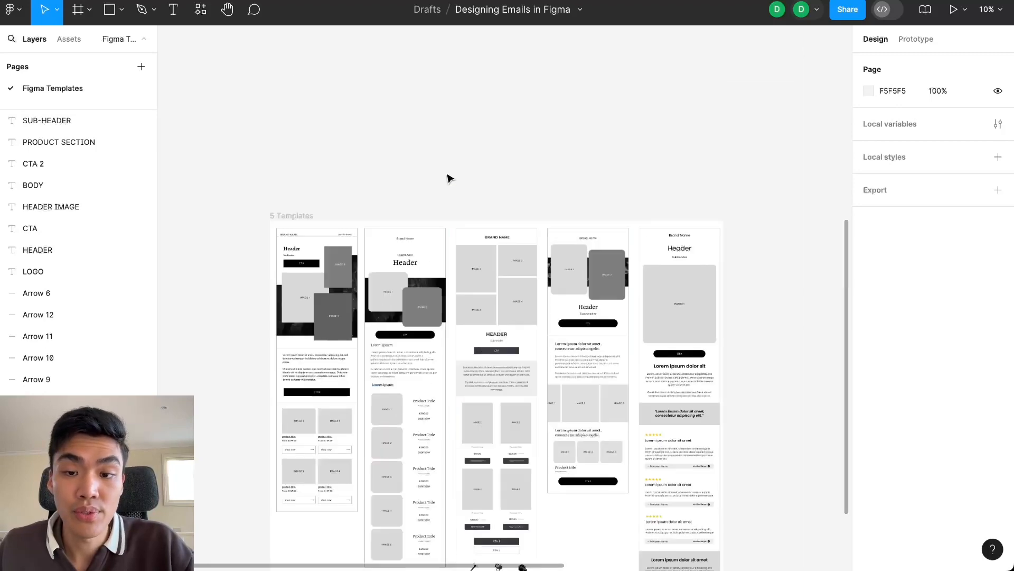
scroll(422, 183, "up", 8)
scroll(404, 206, "up", 2)
scroll(398, 254, "down", 5)
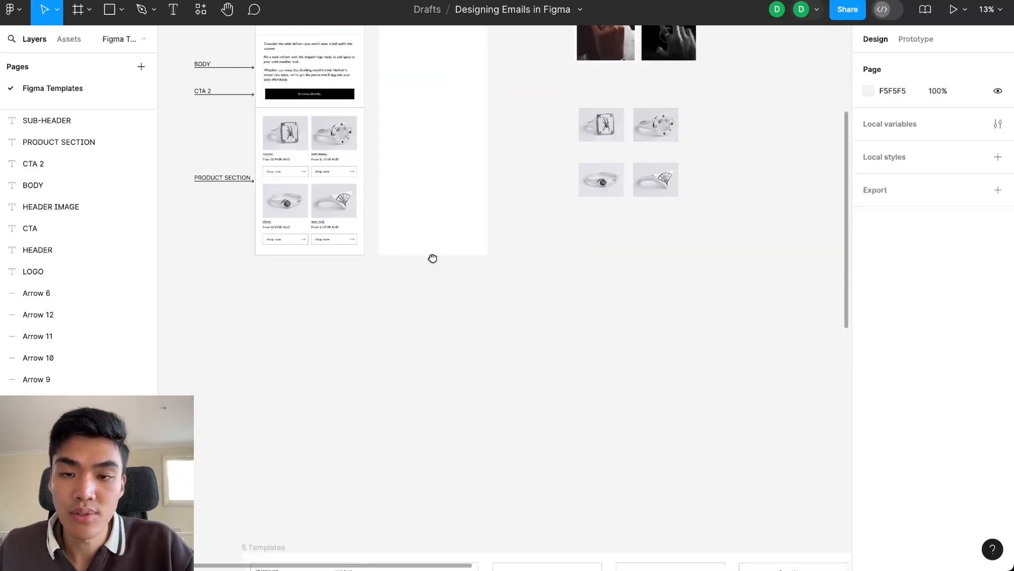
scroll(432, 259, "down", 10)
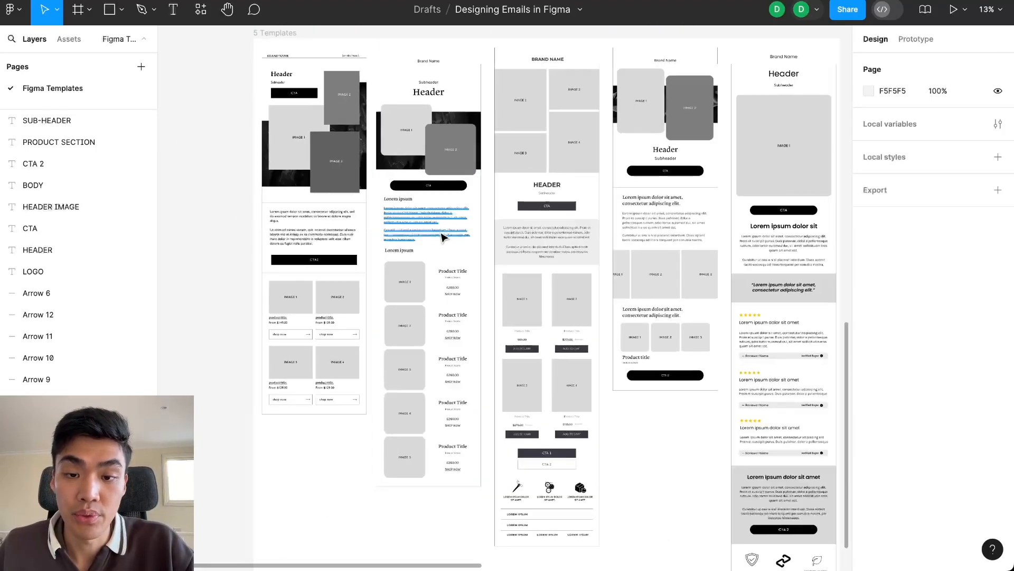
scroll(636, 315, "right", 2)
scroll(637, 315, "up", 1)
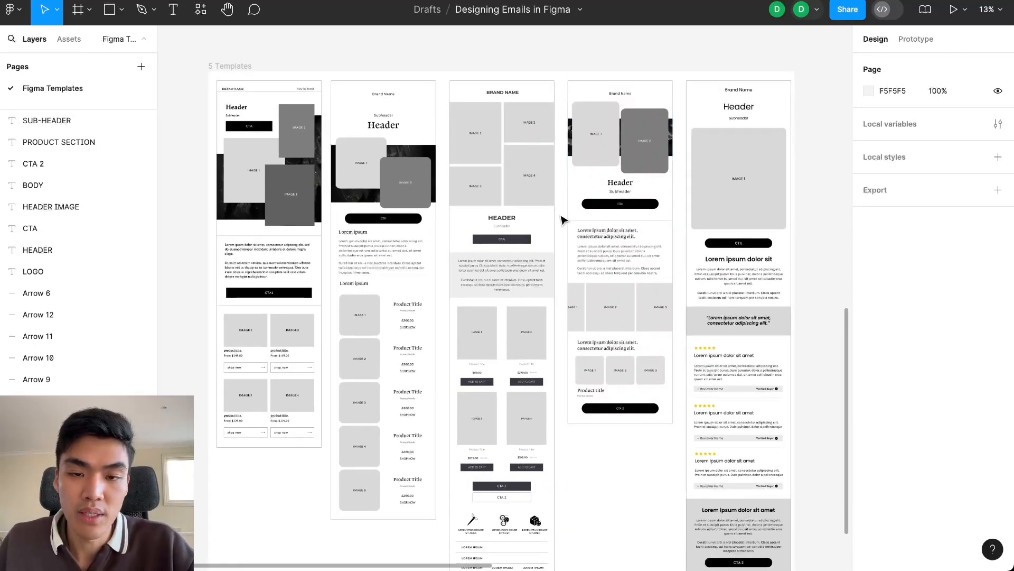
Copy the blonde. logo from the Sample email and place it centred near the top of the Built frame
scroll(563, 220, "up", 7)
left_click_drag(517, 228, 697, 406)
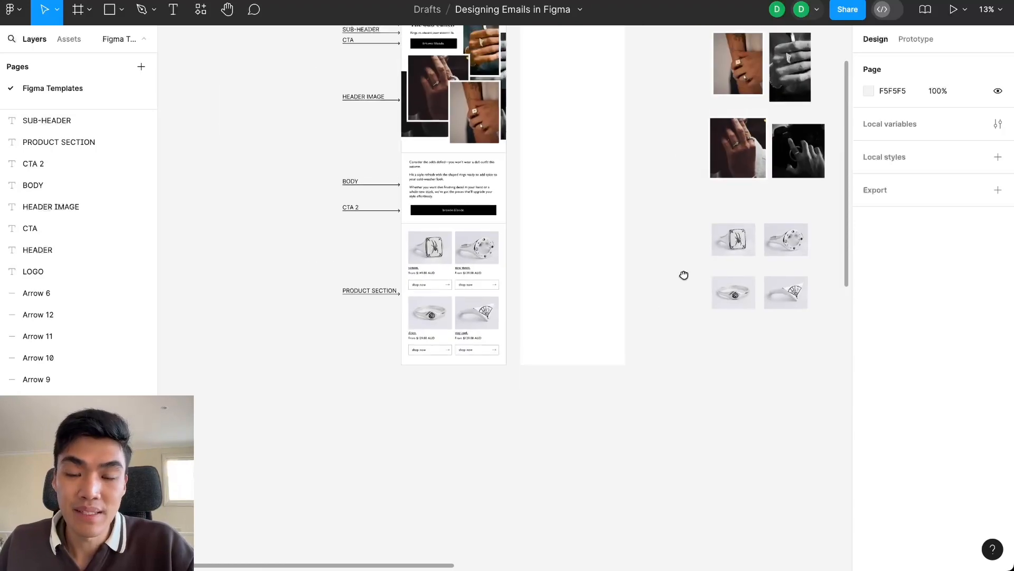
scroll(539, 137, "up", 5)
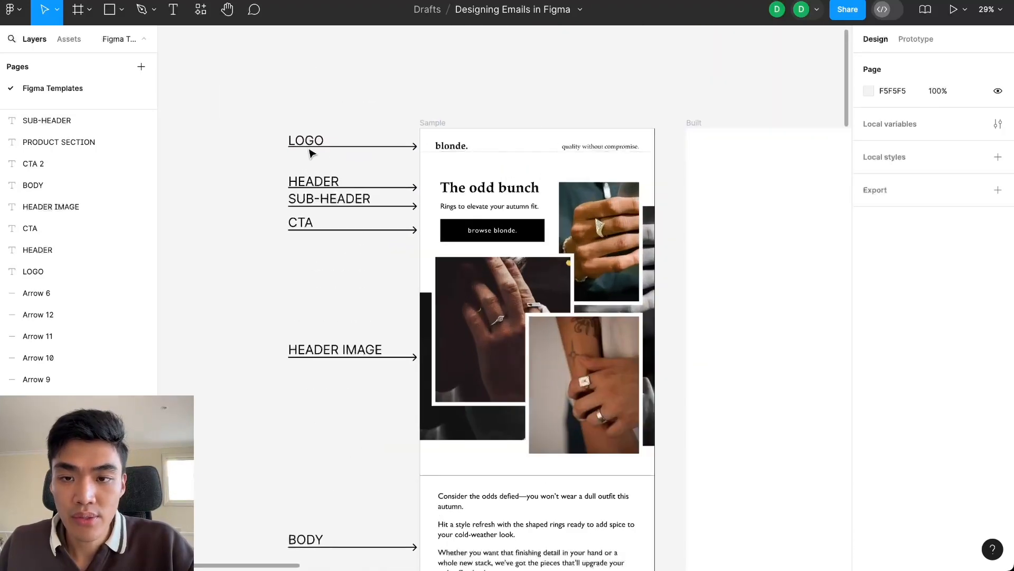
scroll(498, 106, "right", 5)
scroll(498, 106, "down", 1)
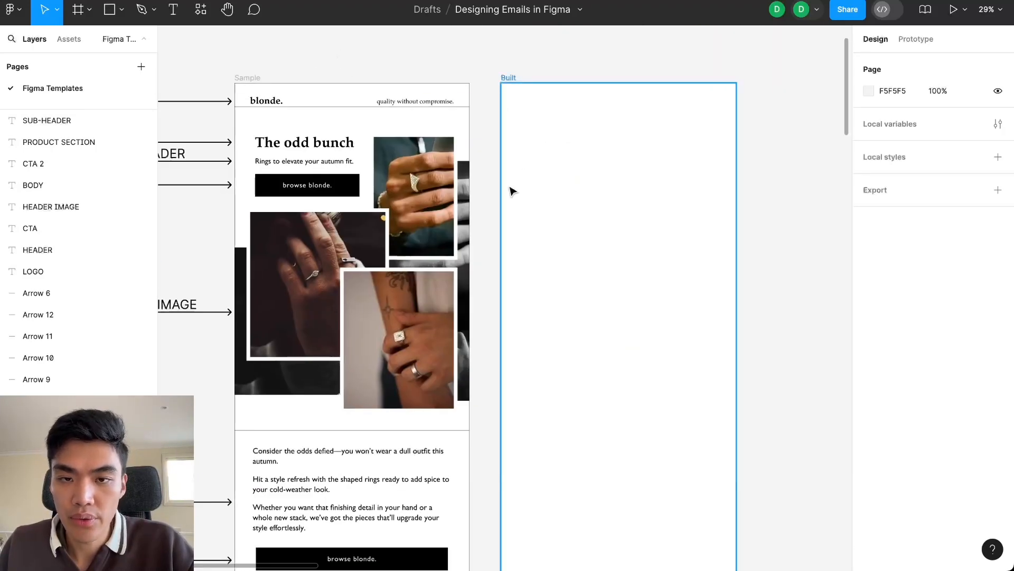
scroll(503, 100, "left", 2)
scroll(503, 100, "up", 1)
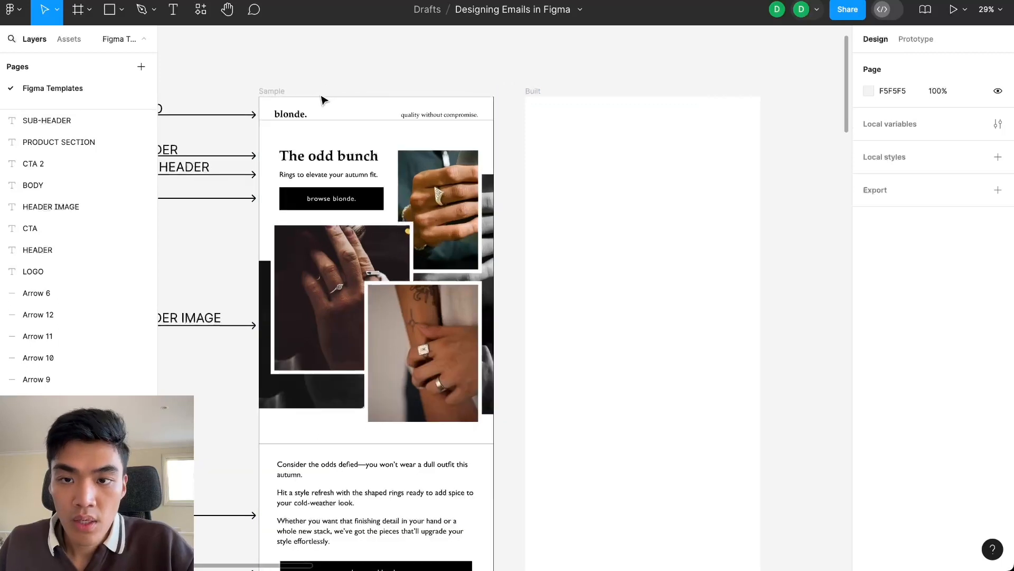
left_click(291, 119)
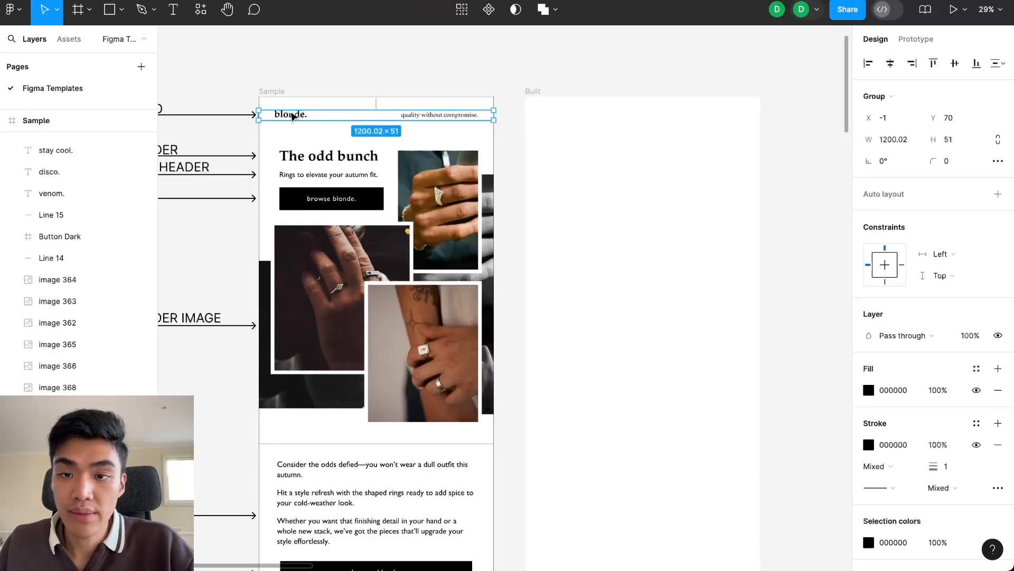
scroll(292, 116, "up", 2)
double_click(291, 116)
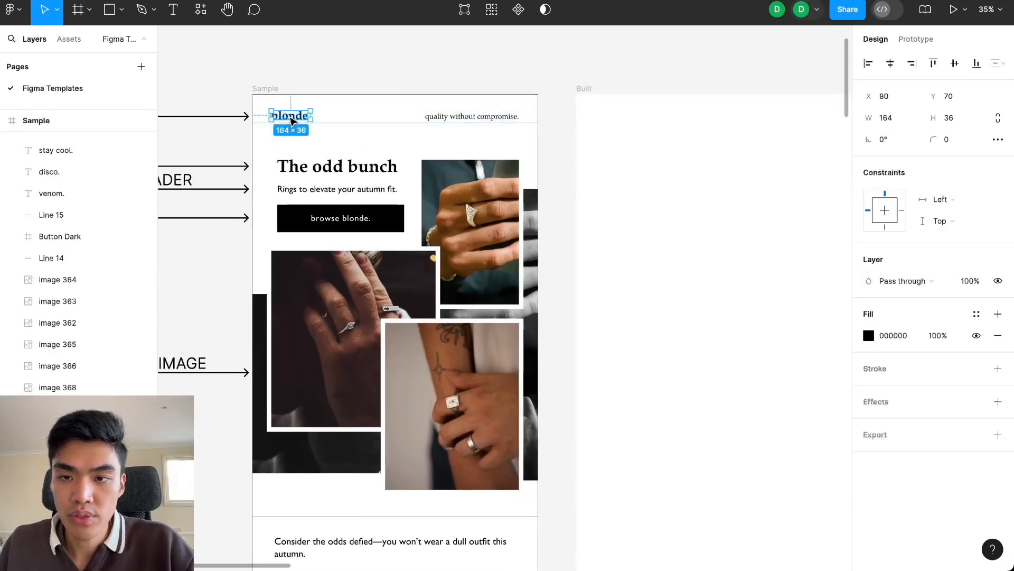
left_click_drag(299, 125, 565, 146)
left_click(541, 198)
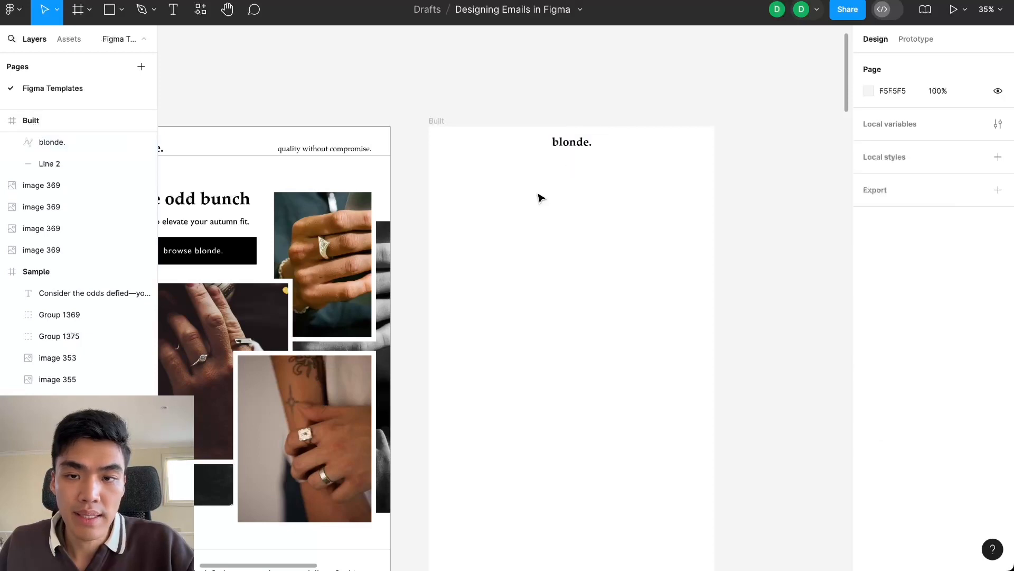
Try the blonde. logo at the left side of the Built frame, at X 60, Y 62
left_click_drag(420, 166, 484, 169)
left_click_drag(643, 157, 535, 158)
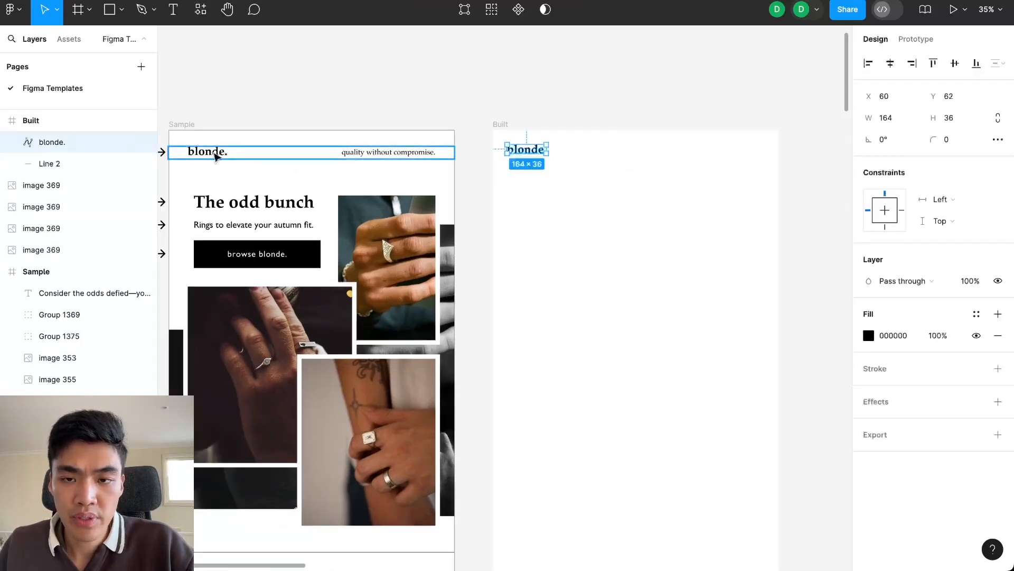
scroll(370, 160, "up", 1)
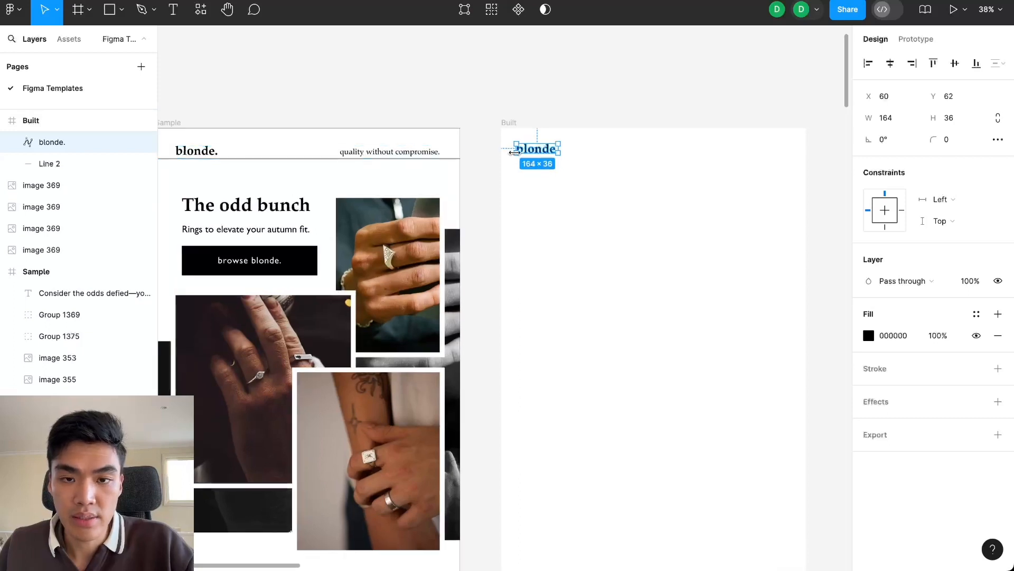
Move the blonde. logo back to the horizontal centre at the top of the Built frame and deselect it
left_click_drag(537, 156, 661, 154)
scroll(660, 152, "up", 2)
left_click(567, 115)
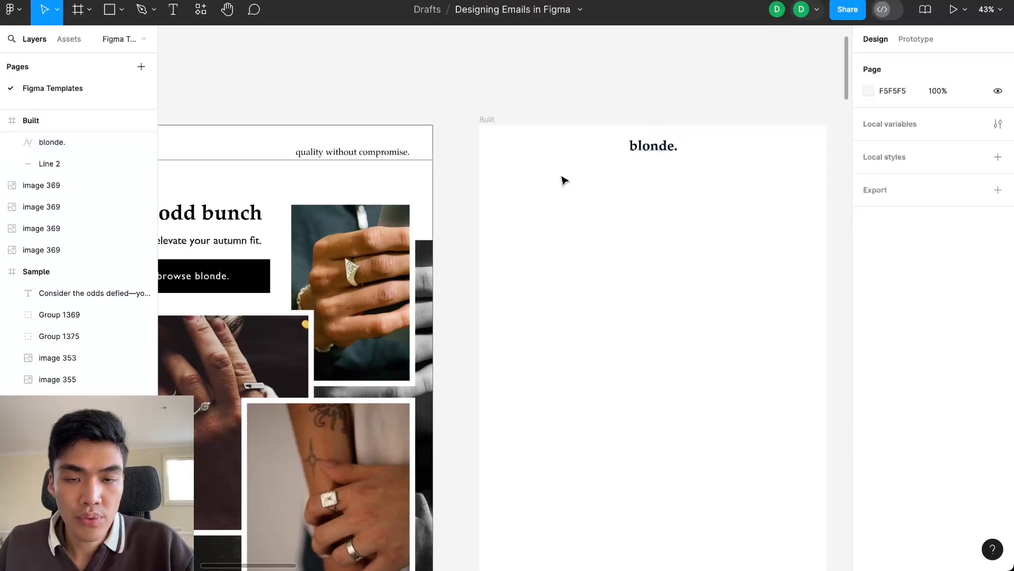
Draw a roughly horizontal line 1200 px wide across the Built frame, just below the blonde. logo
scroll(457, 185, "left", 5)
scroll(430, 172, "up", 2)
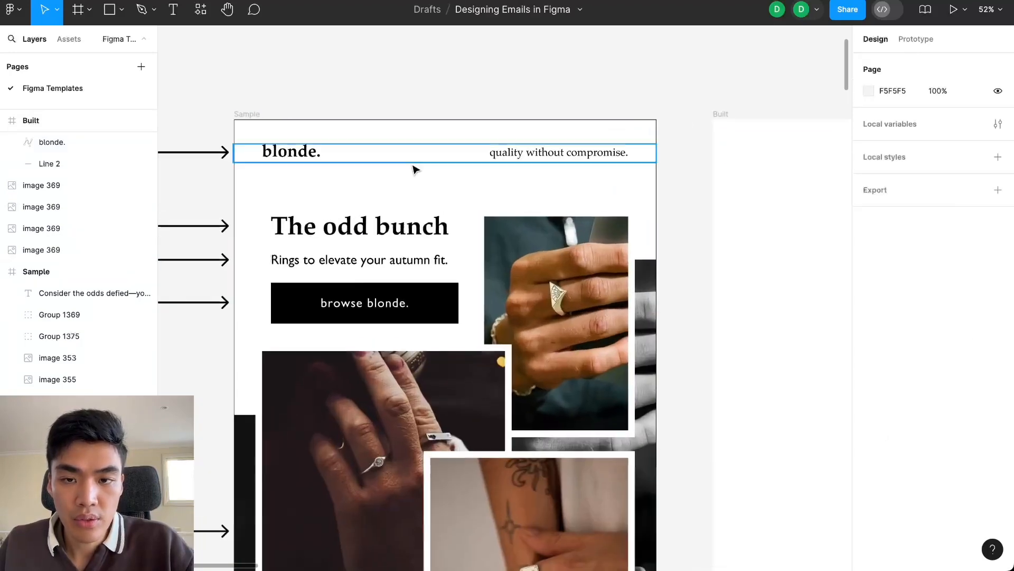
scroll(601, 152, "down", 2)
scroll(679, 215, "right", 5)
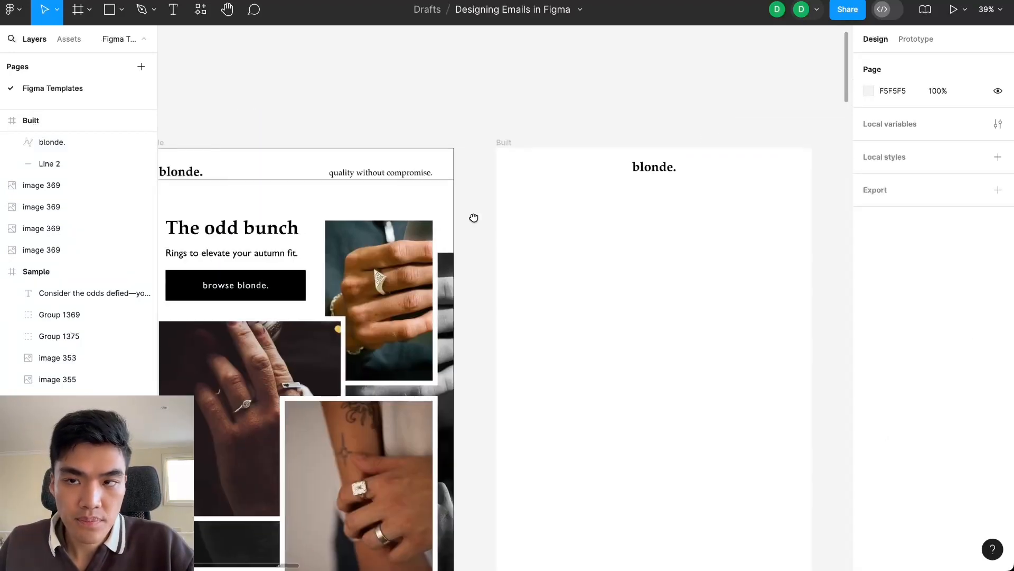
scroll(410, 213, "down", 1)
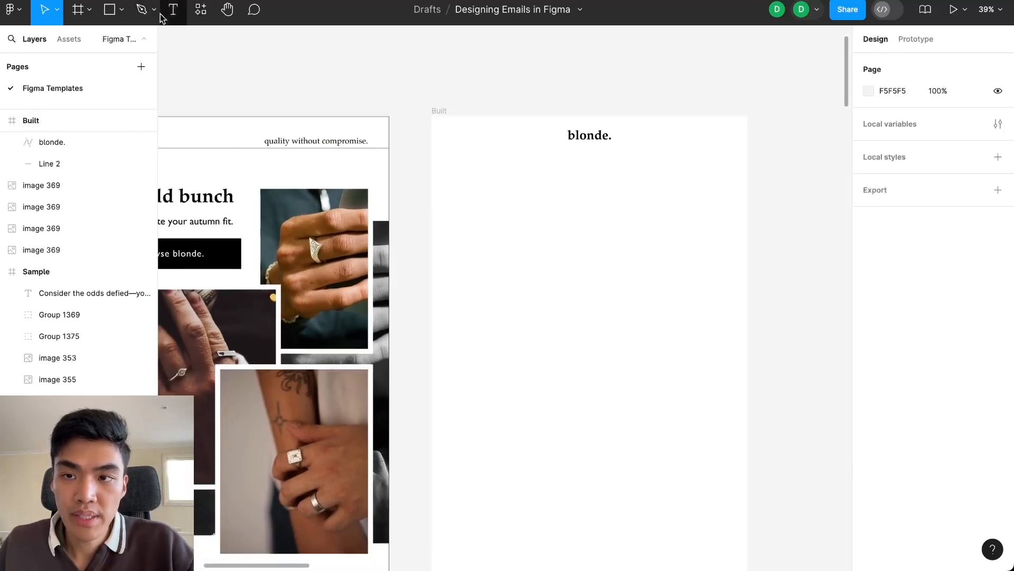
left_click(122, 11)
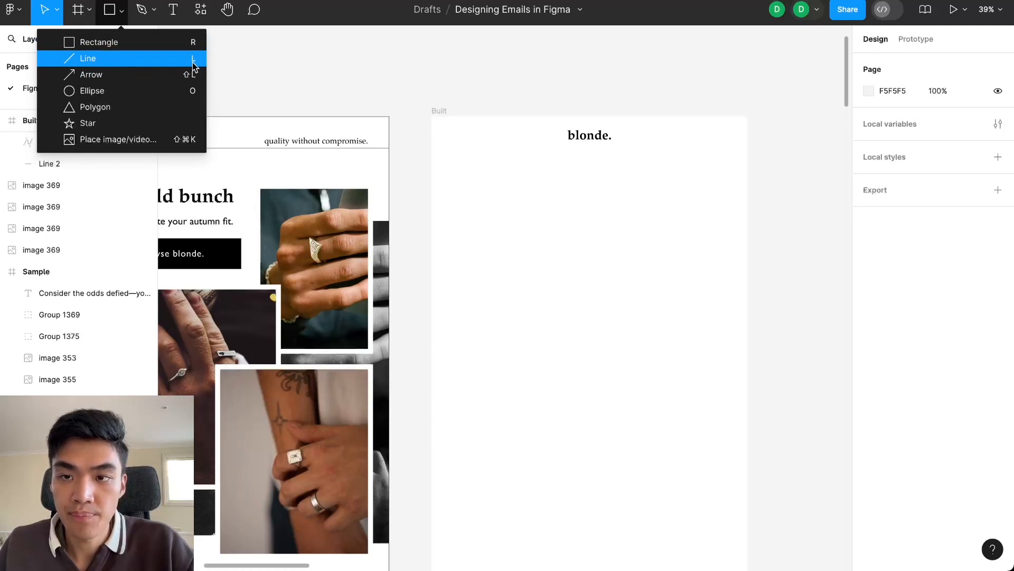
left_click(322, 68)
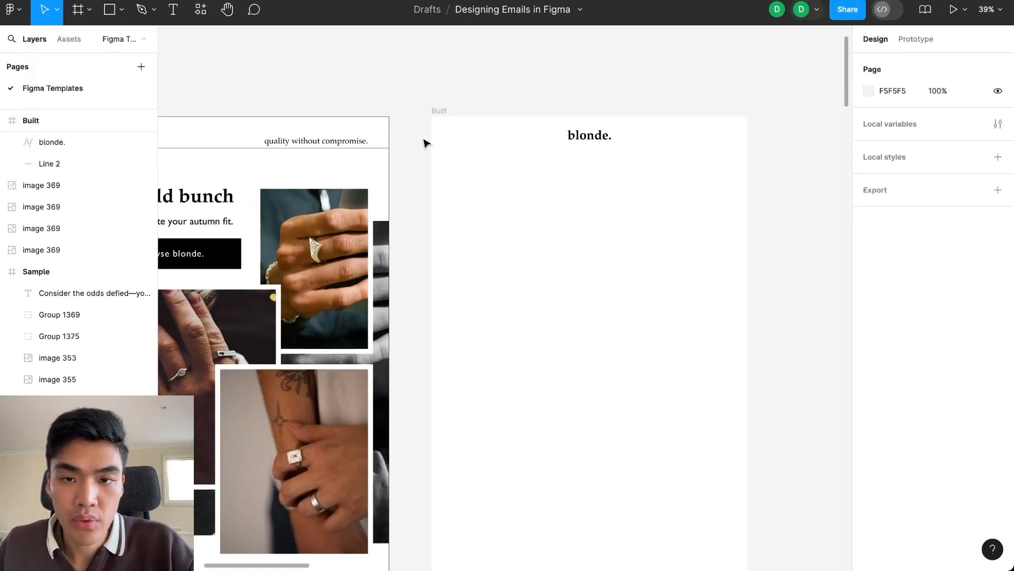
key("l")
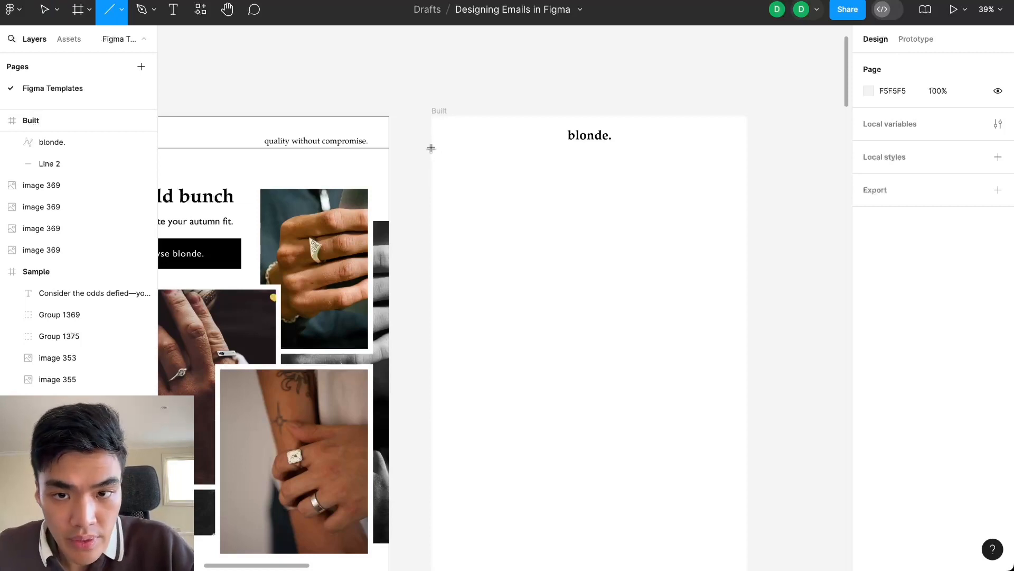
left_click_drag(431, 148, 746, 148)
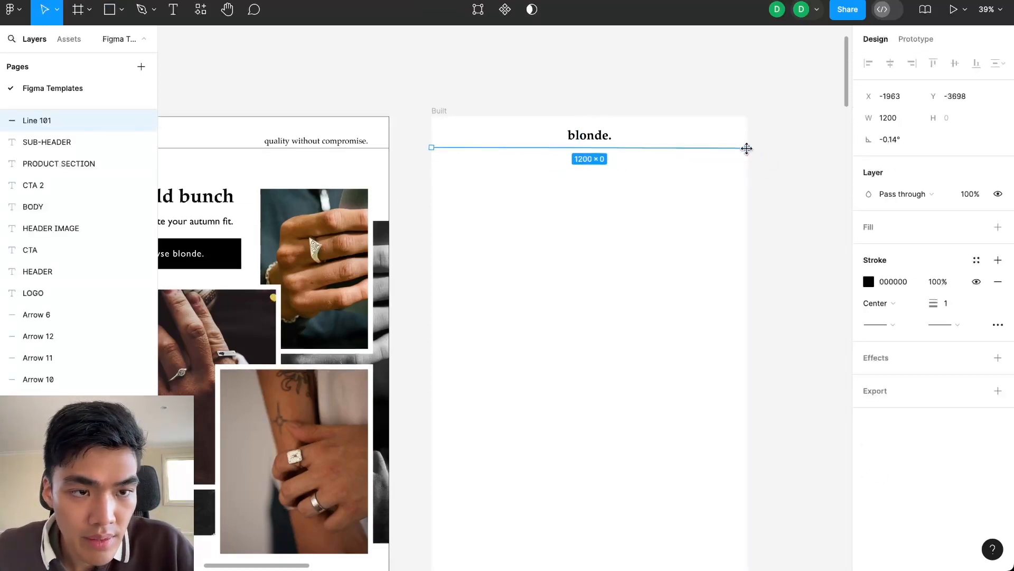
Set the rotation of the line under the blonde. logo to 0° and deselect it
scroll(624, 159, "up", 5)
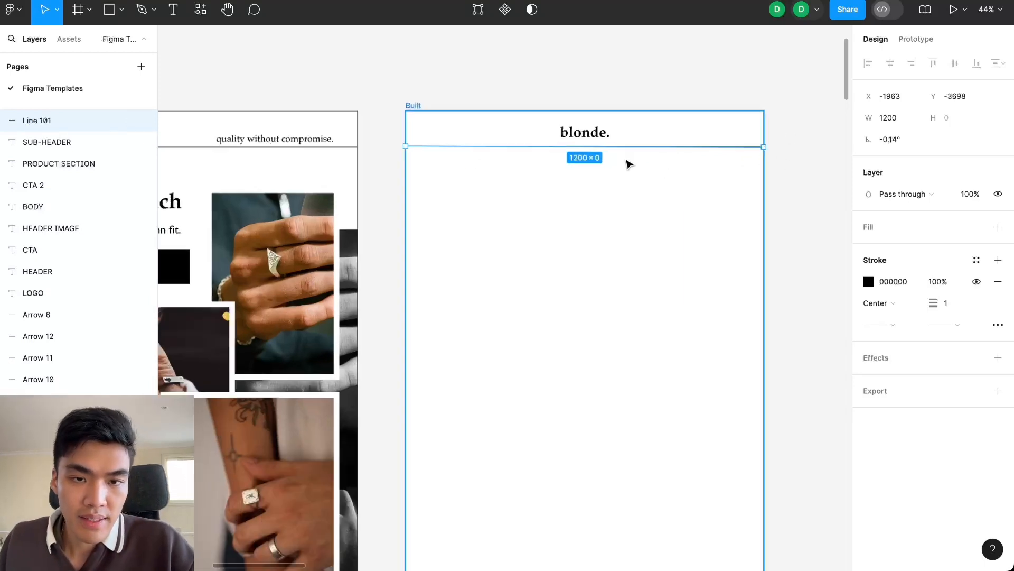
left_click(894, 140)
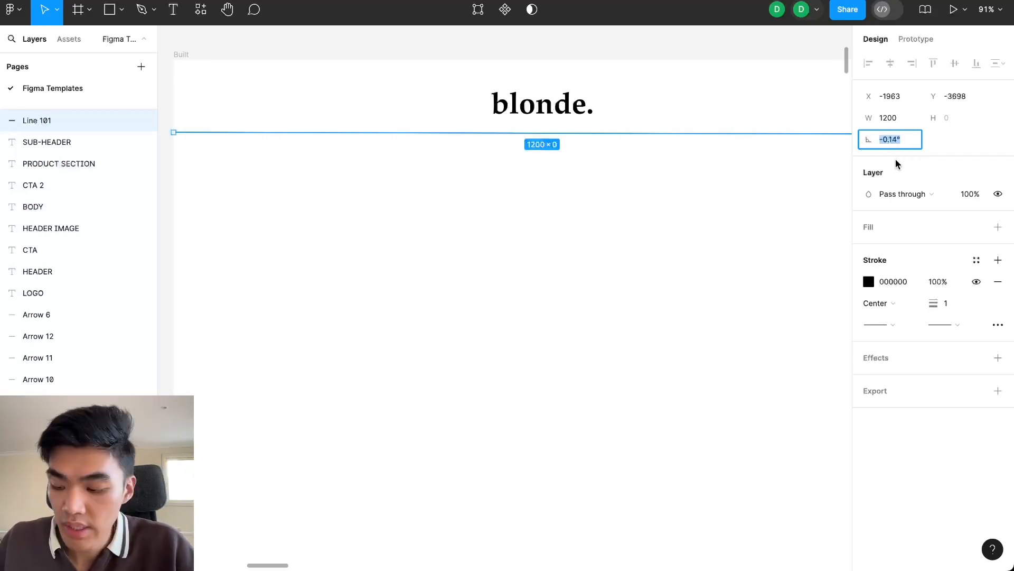
type("0")
key("Return")
scroll(637, 210, "down", 3)
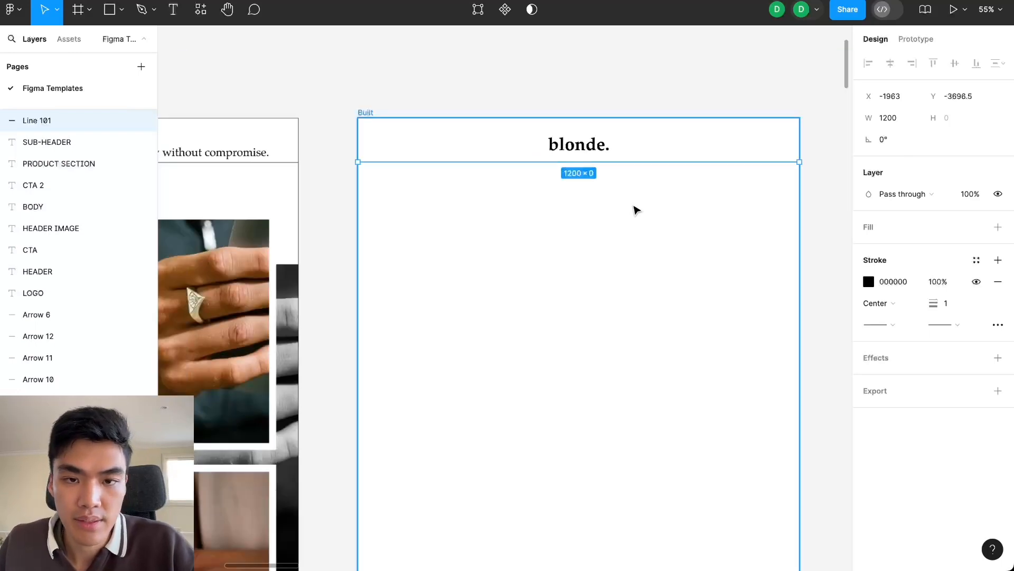
left_click(344, 246)
Copy the heading "The odd bunch" from Sample into the Built frame at X 93, Y 251, and set its text box to auto width
scroll(349, 251, "down", 3)
scroll(454, 255, "left", 4)
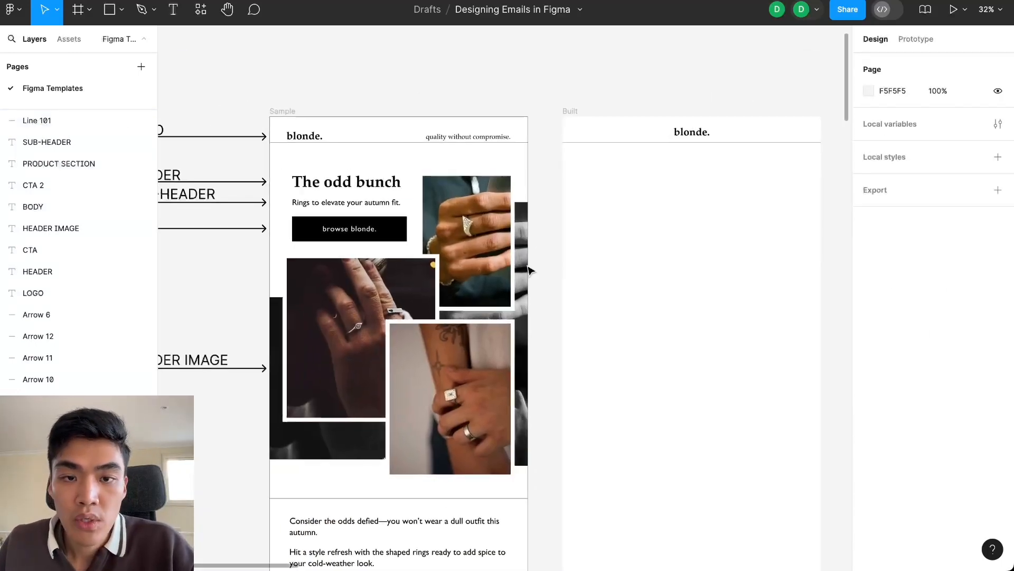
left_click(363, 189)
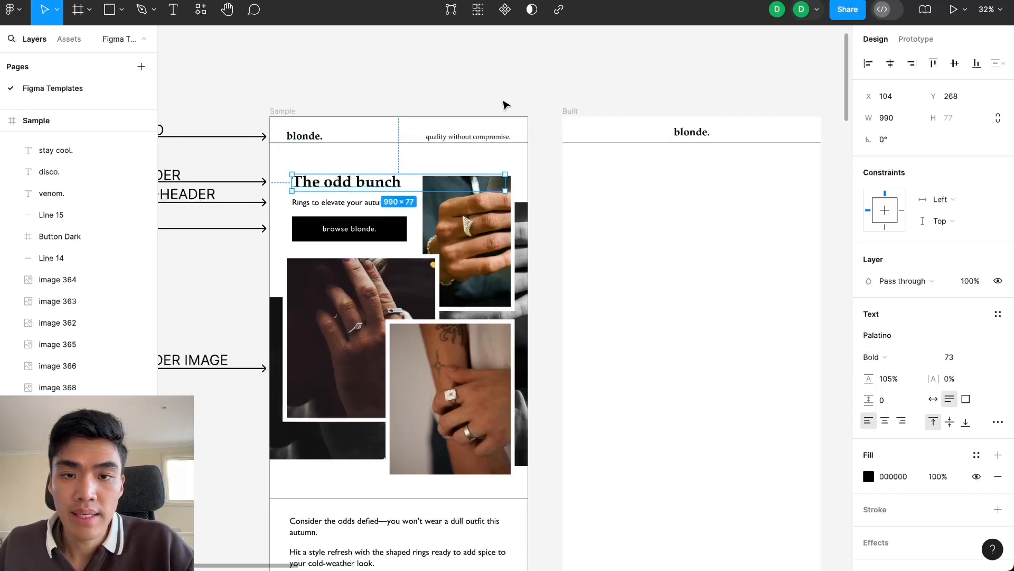
scroll(492, 121, "up", 2)
scroll(350, 203, "up", 1)
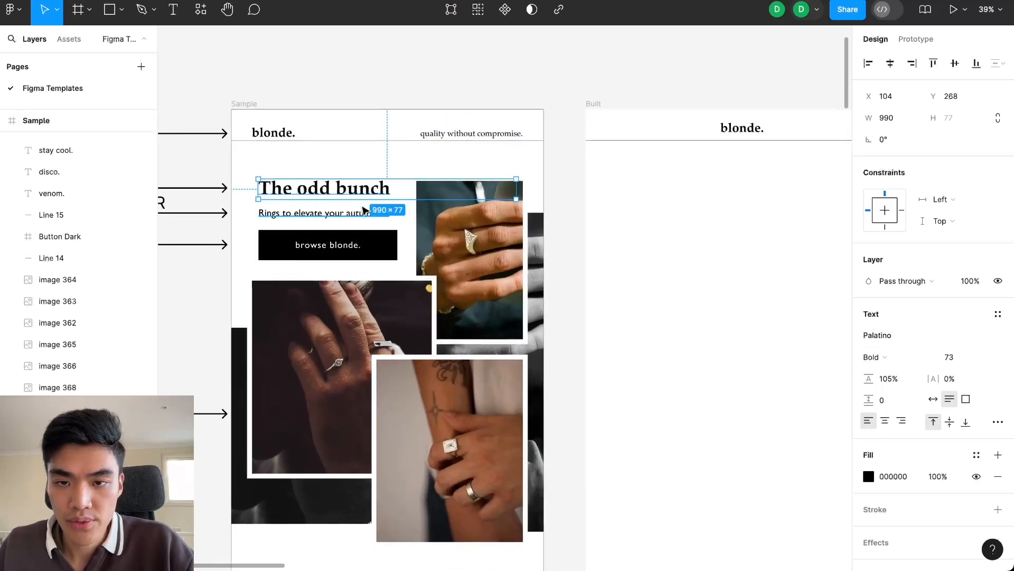
left_click_drag(338, 195, 690, 190)
scroll(647, 233, "right", 3)
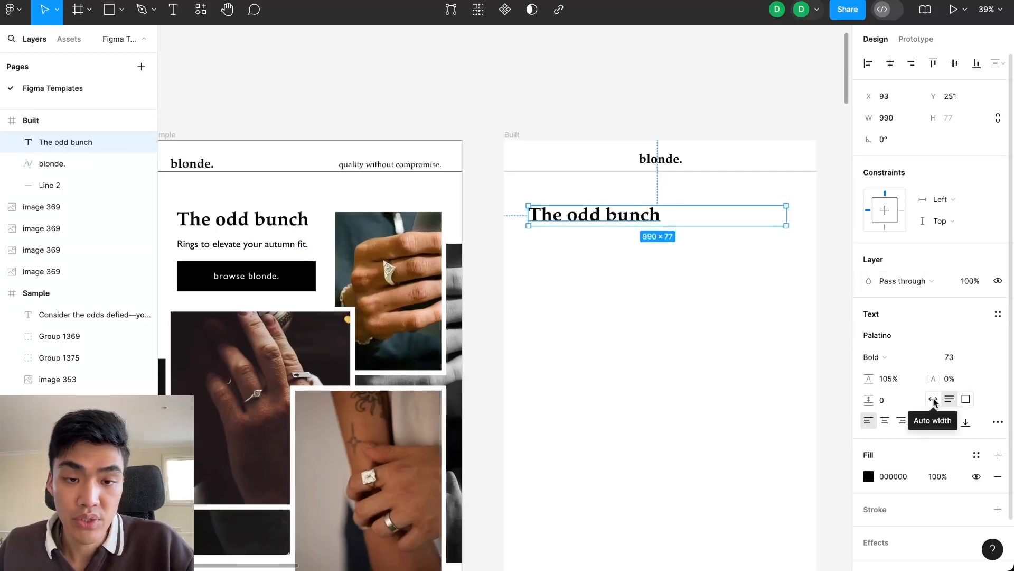
left_click(934, 400)
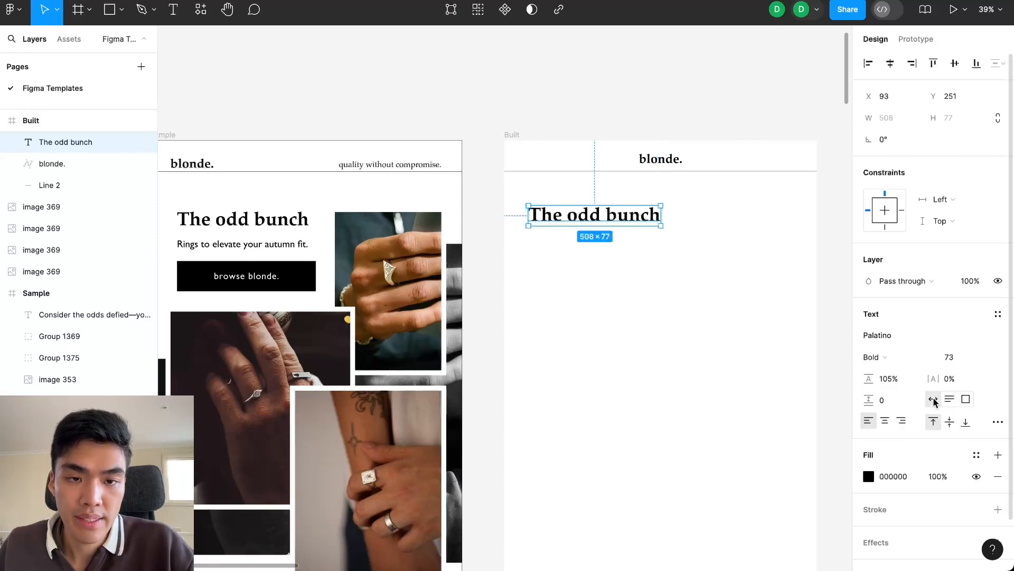
Try replacing the heading text in the Built frame with a short greeting that introduces the author by name
double_click(655, 223)
left_click(655, 220)
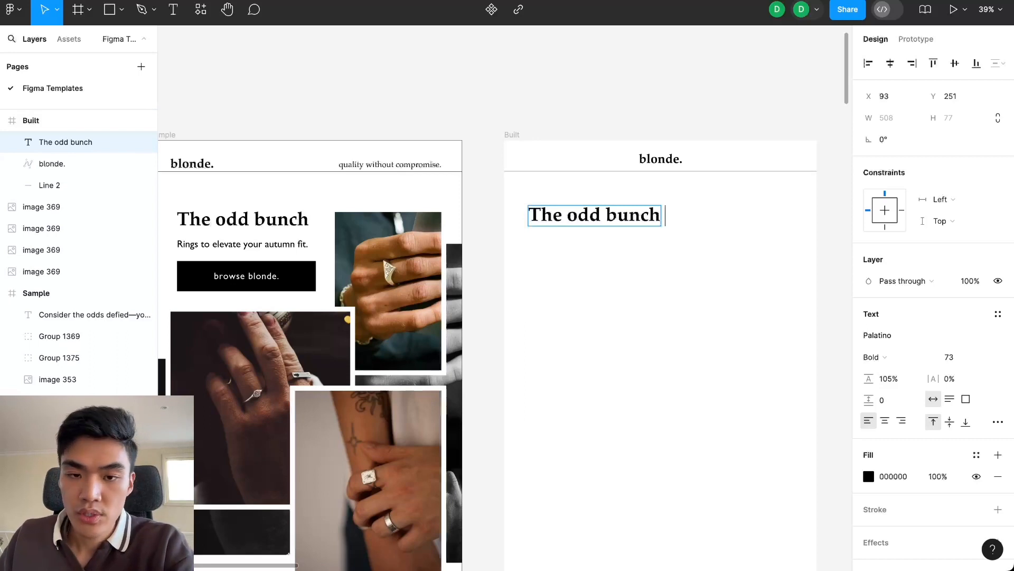
key("ctrl+a")
key("BackSpace")
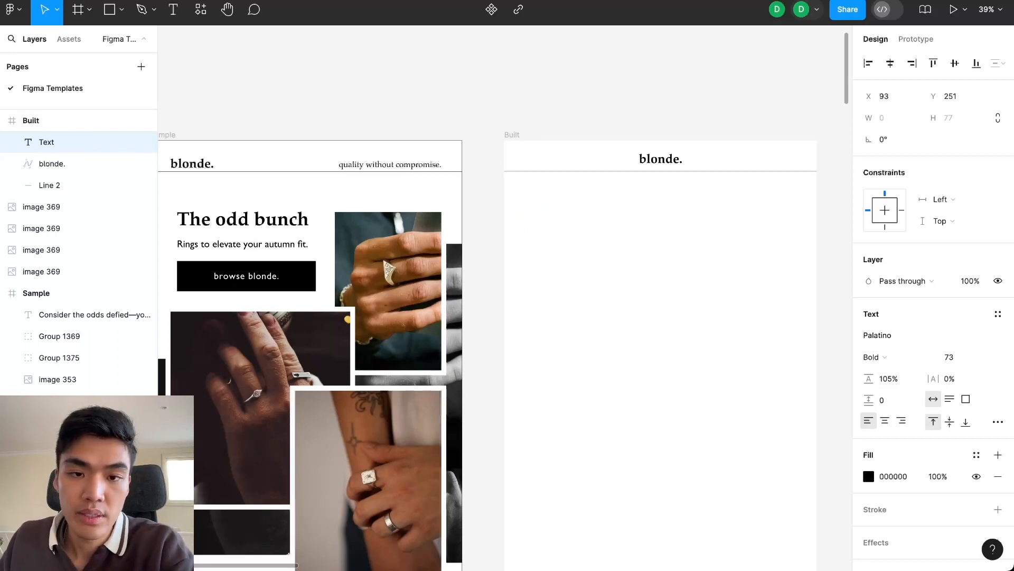
type("Hello I'm Don")
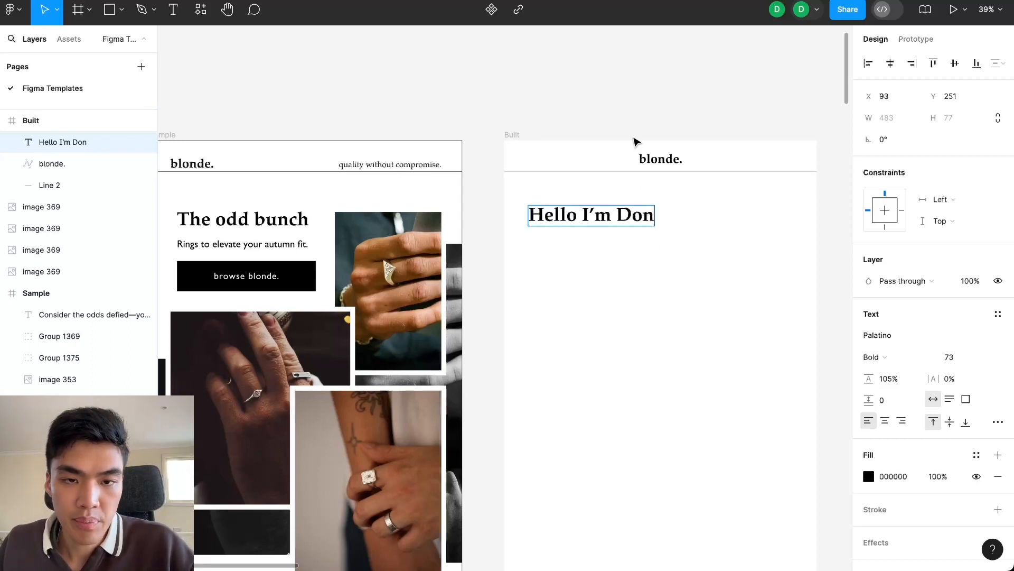
left_click(637, 106)
left_click(638, 106)
left_click(622, 223)
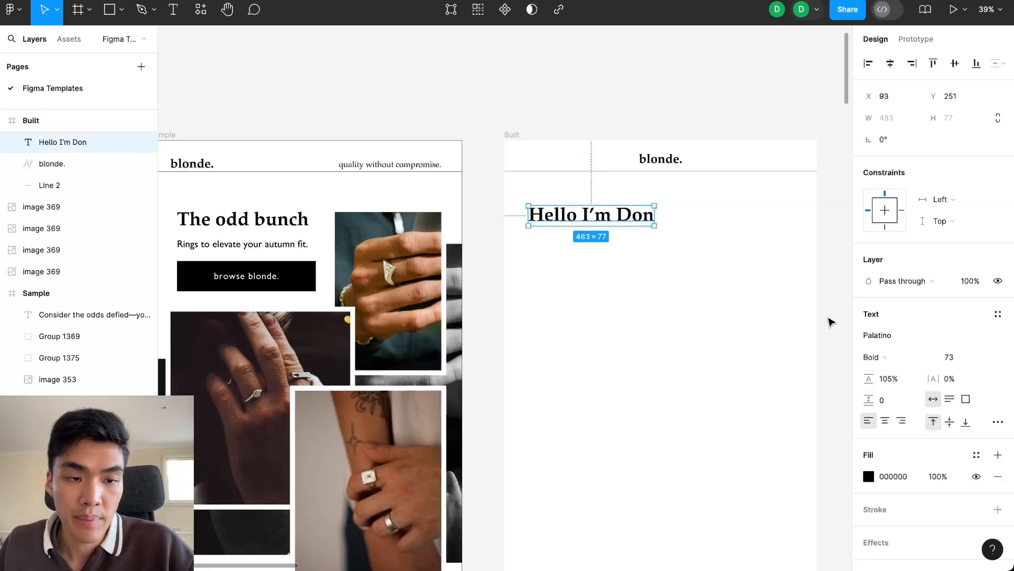
Change the Built frame's heading text to "The odd bunch" and move it down to Y 266
mouse_move(654, 215)
left_mouse_down()
mouse_move(781, 217)
mouse_move(662, 224)
left_mouse_up()
left_click(681, 226)
left_click(655, 220)
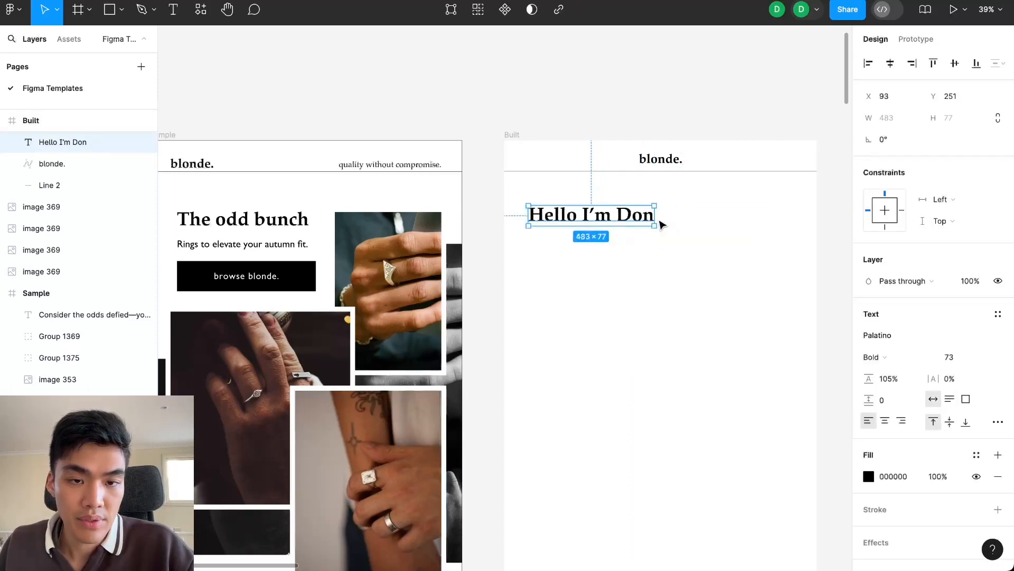
double_click(651, 220)
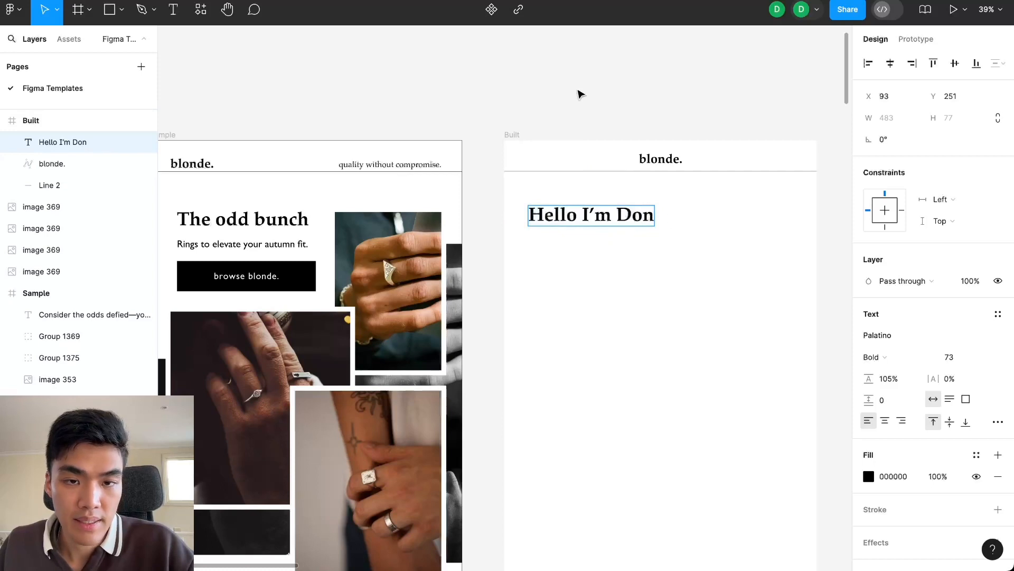
scroll(583, 229, "down", 2)
key("Return")
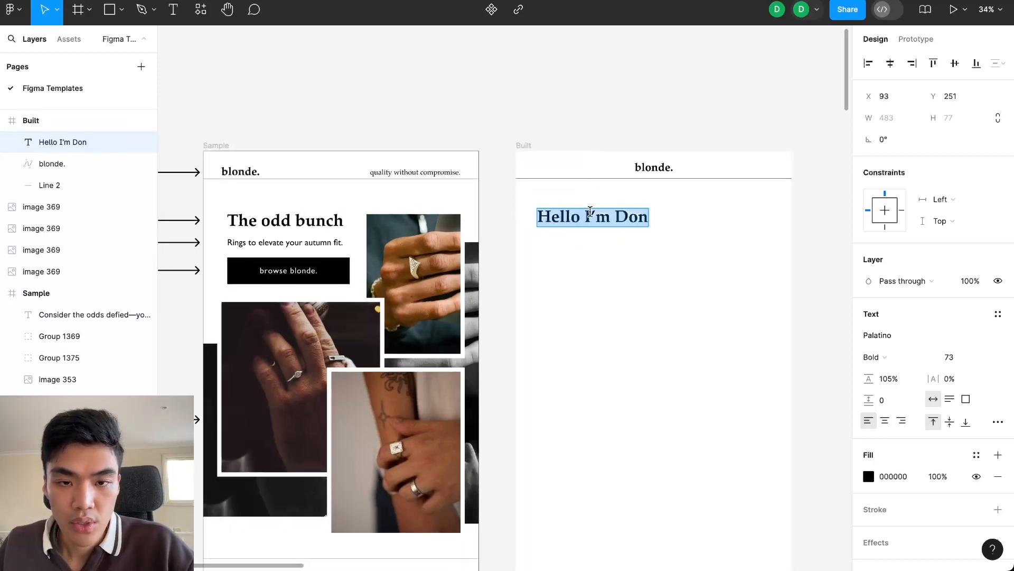
type("The")
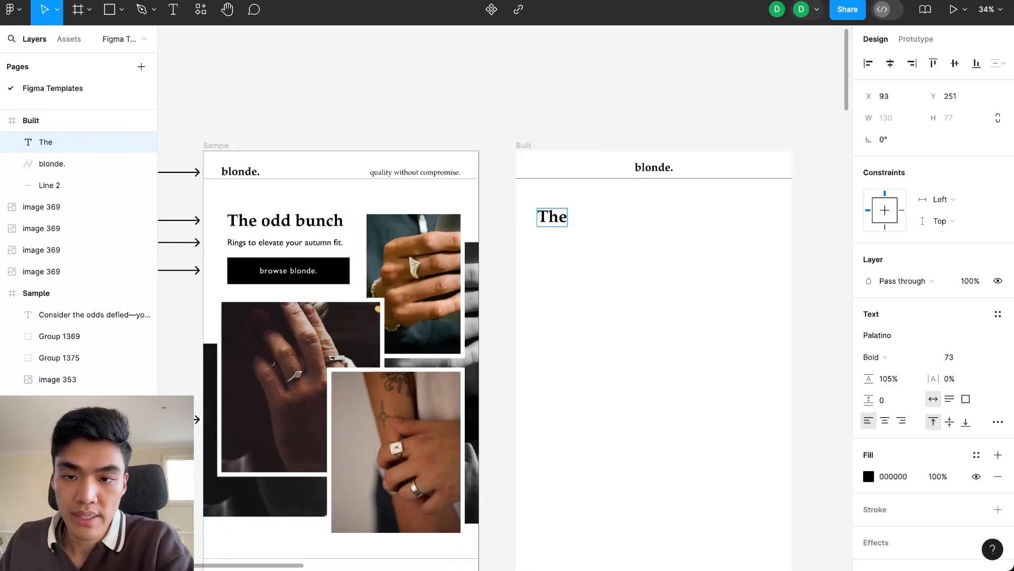
type(" odd bunch")
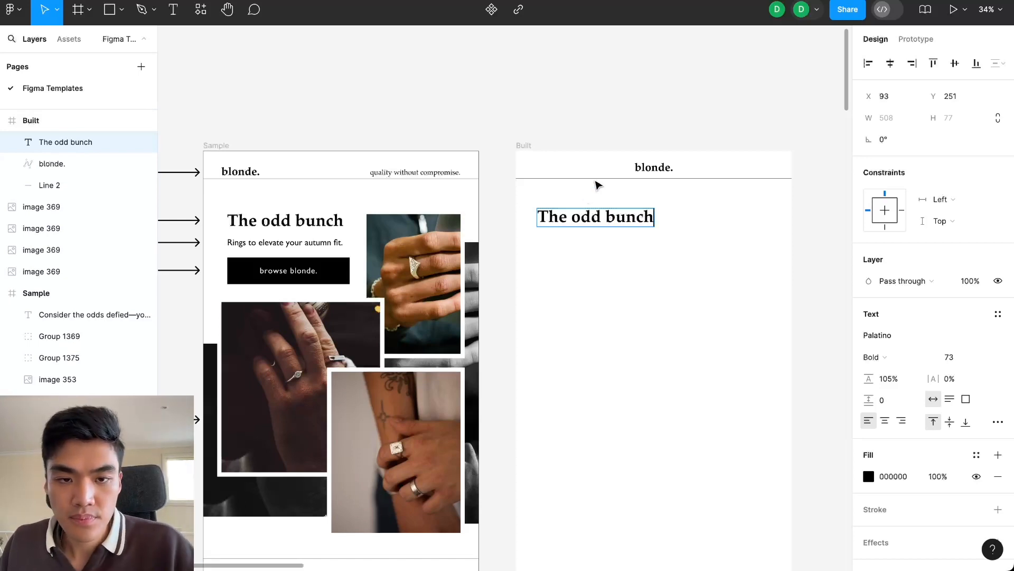
key("Escape")
left_click_drag(584, 218, 591, 221)
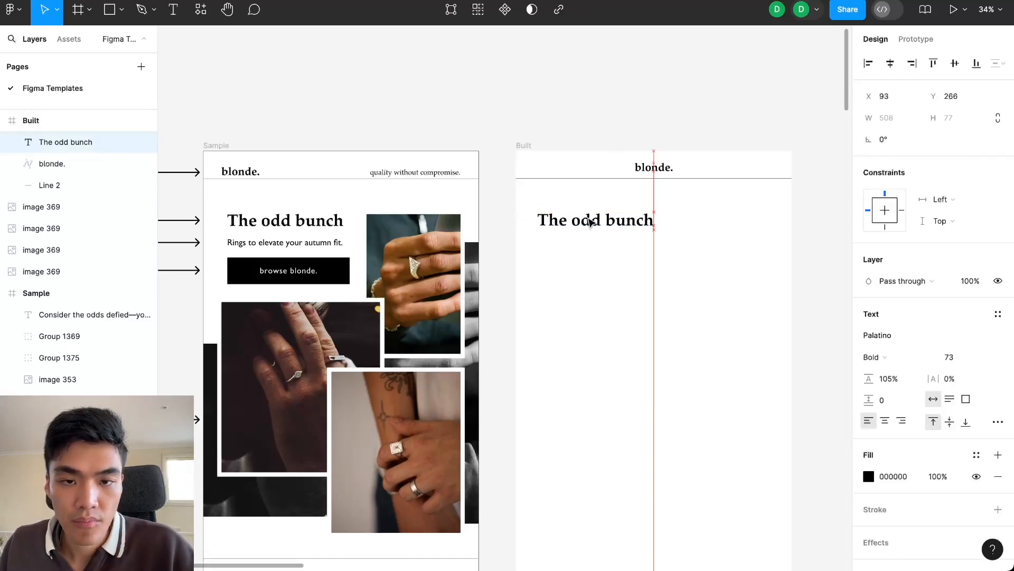
left_click(580, 136)
Copy the sub-header "Rings to elevate your autumn fit." from Sample to just below the Built heading, at X 93, Y 362
scroll(585, 201, "down", 2)
left_click(584, 187)
left_click(328, 212)
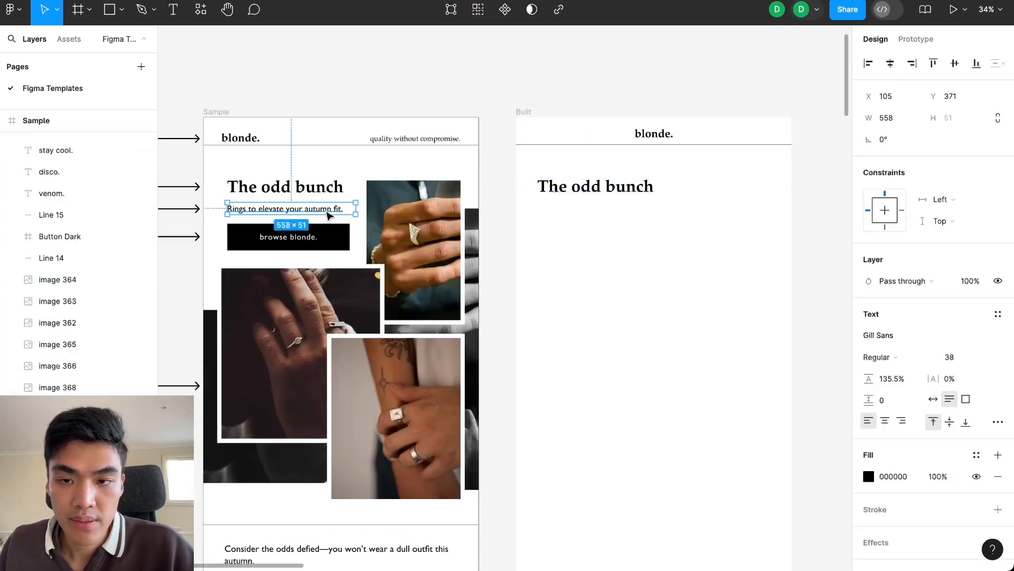
left_click_drag(328, 214, 627, 214)
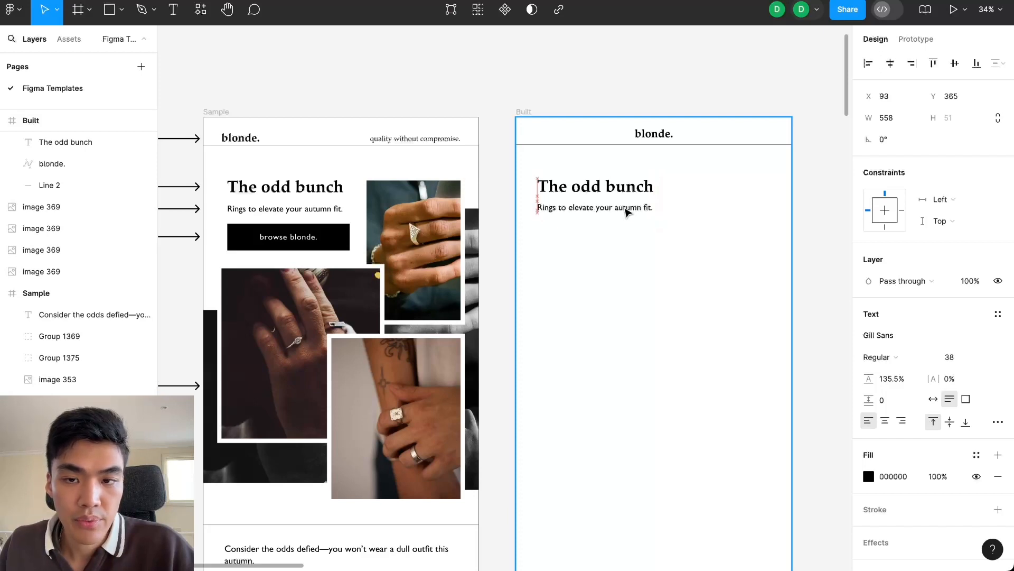
left_click_drag(625, 212, 626, 212)
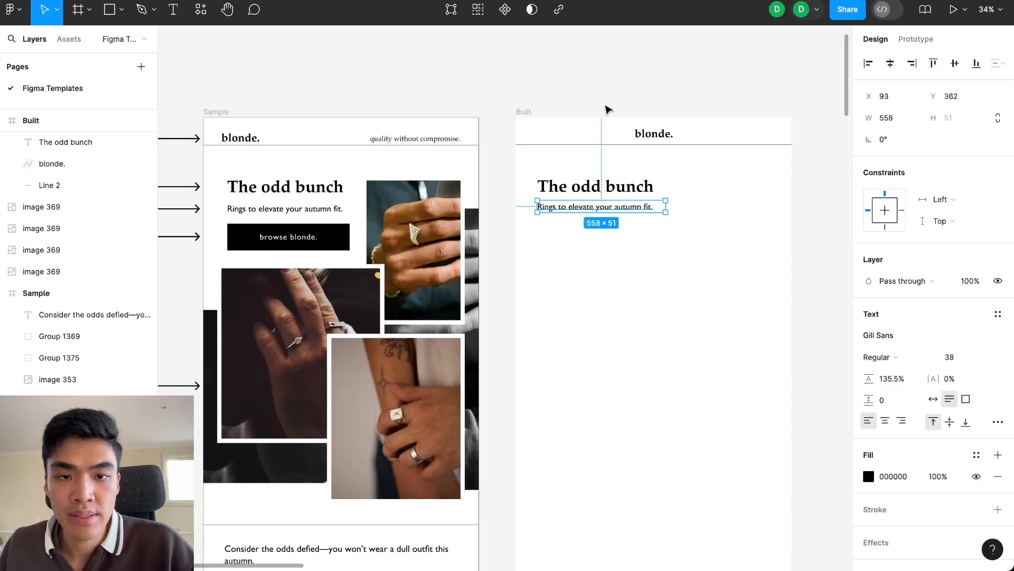
Try a copy of the browse blonde. button below the sub-header in the Built frame, and delete it
left_click(348, 238)
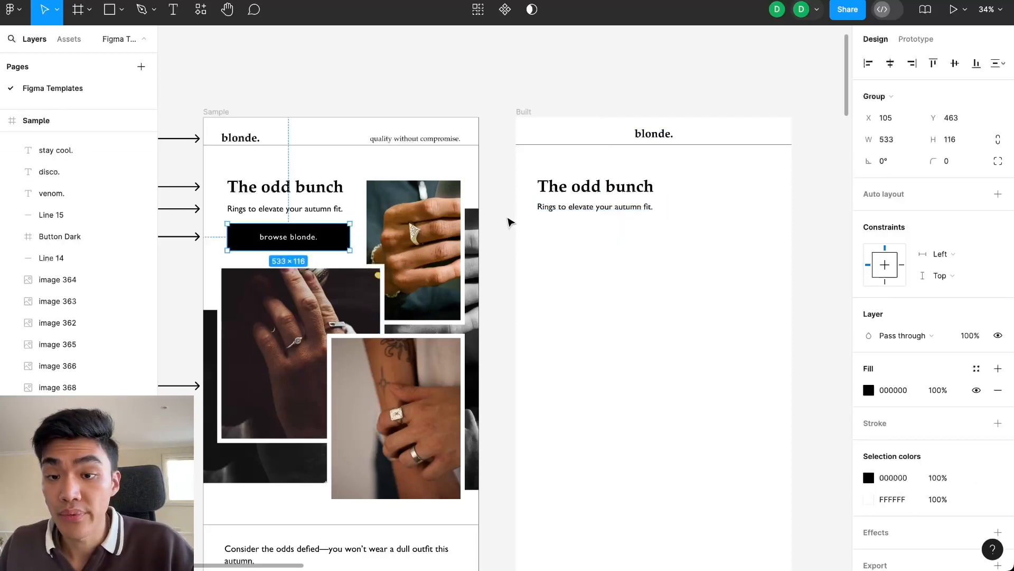
left_click_drag(339, 240, 644, 242)
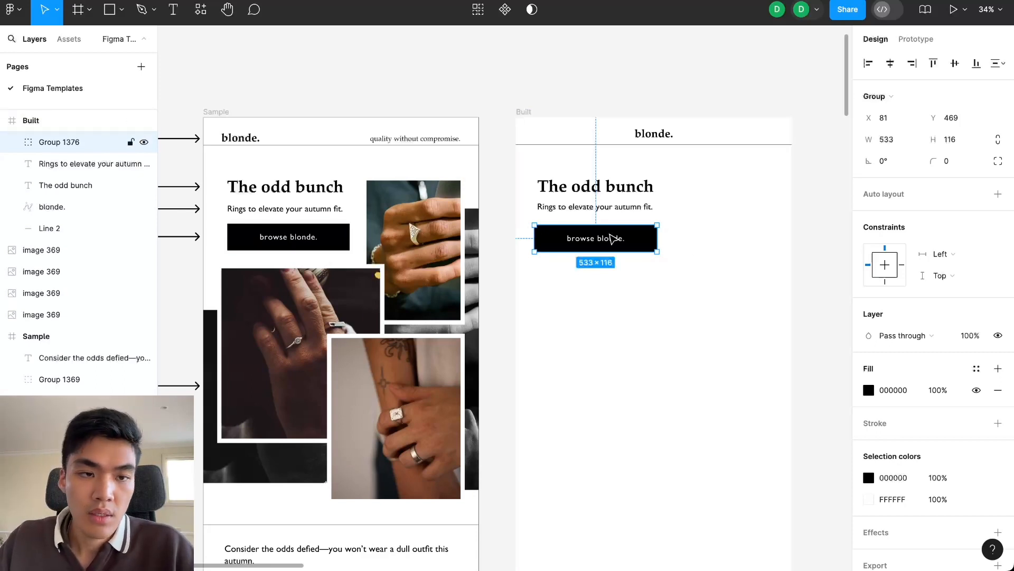
key("Delete")
Draw a button rectangle of about 511 × 107 px below the sub-header in the Built frame, at X 89, Y 448
scroll(576, 89, "up", 2)
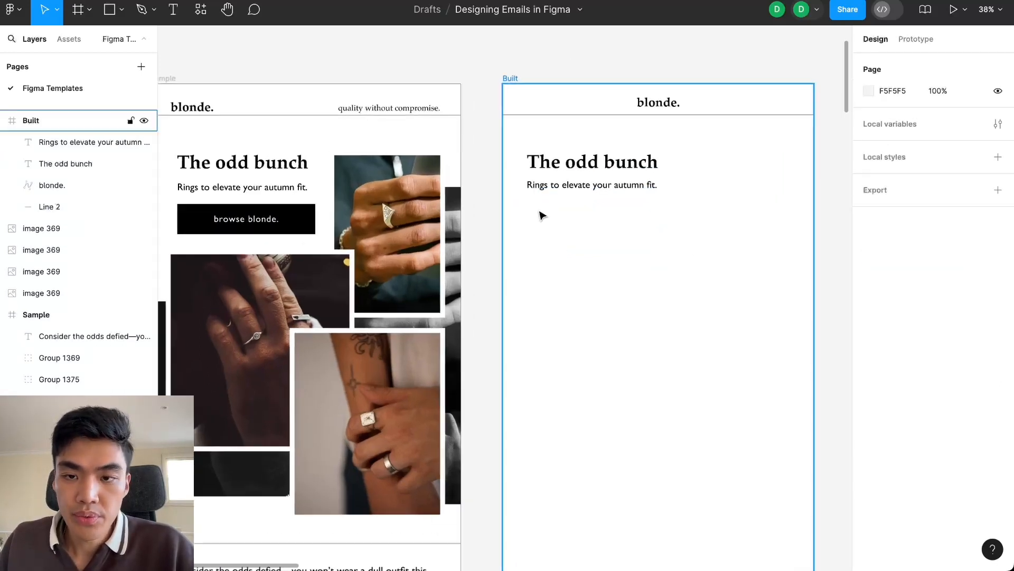
left_click(121, 12)
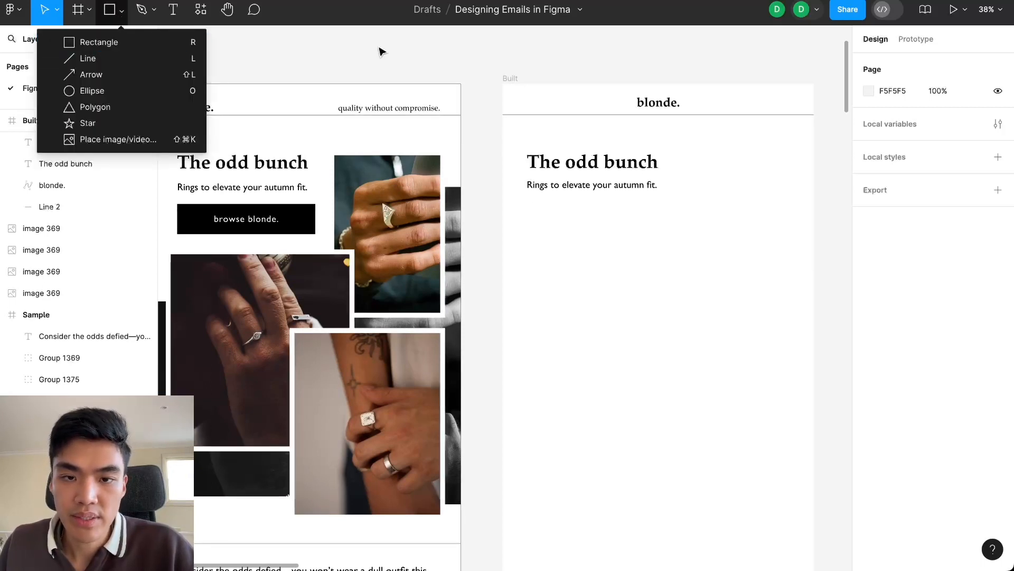
key("r")
left_click_drag(526, 200, 658, 227)
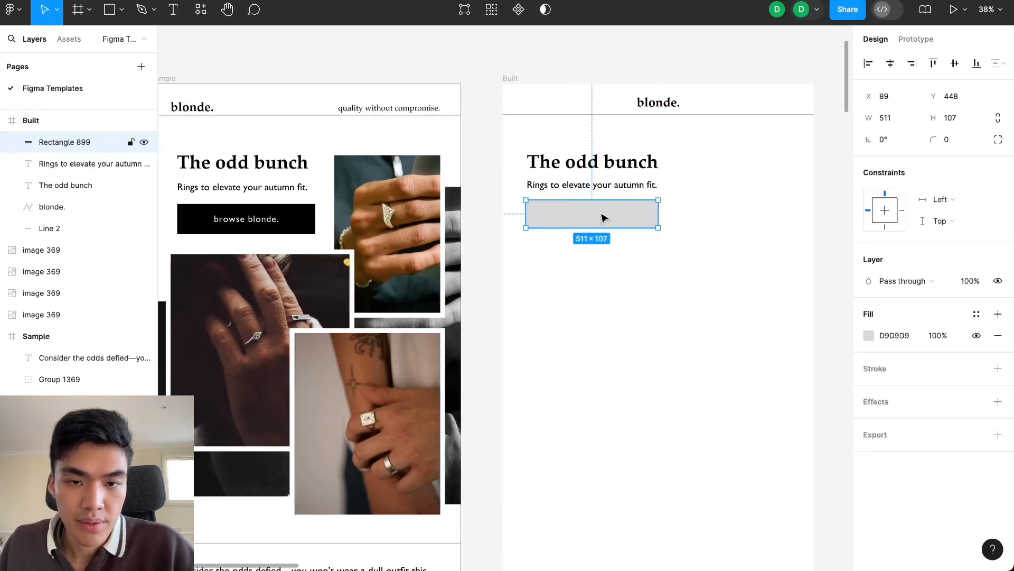
Set the button rectangle's fill colour to 800000
left_click(603, 69)
left_click(544, 215)
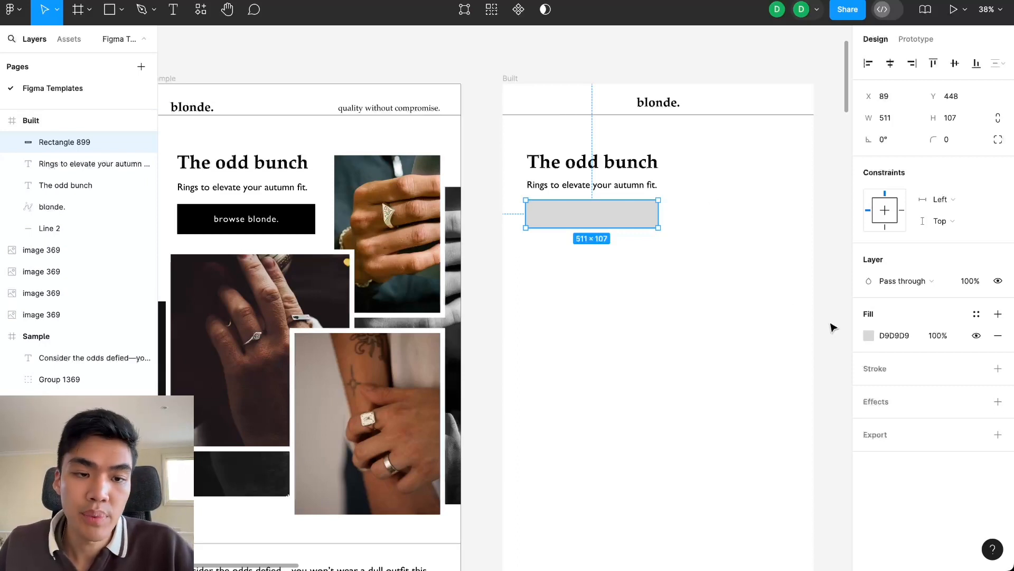
left_click(869, 336)
type("800000")
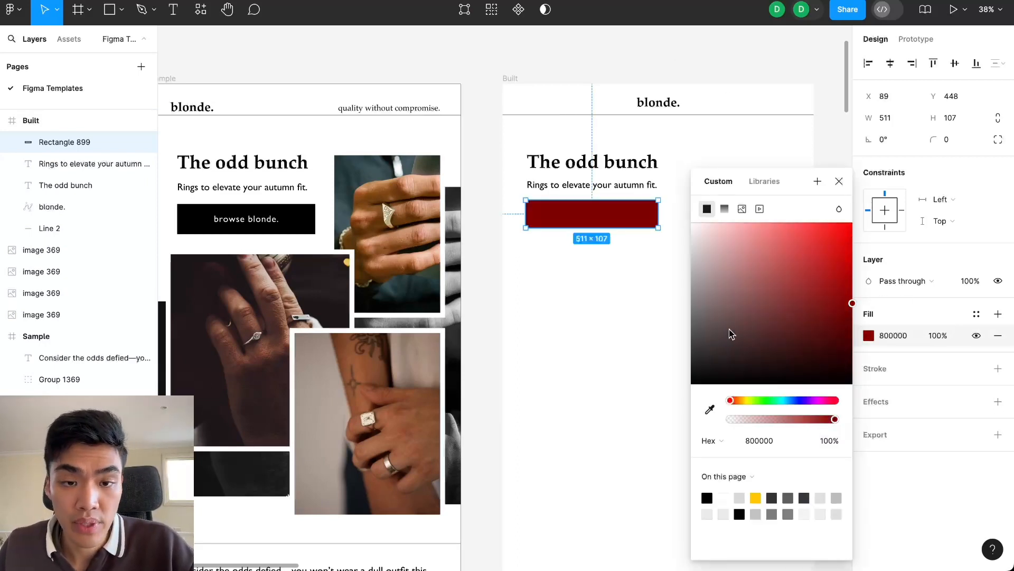
Change the button rectangle's fill colour to black, 000000
left_click(766, 440)
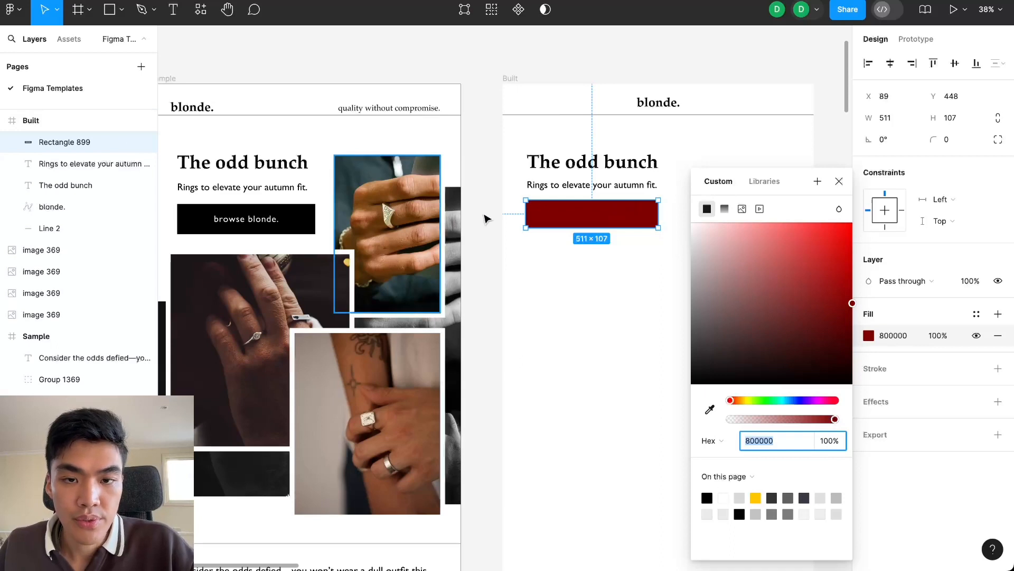
left_click(641, 50)
left_click(576, 224)
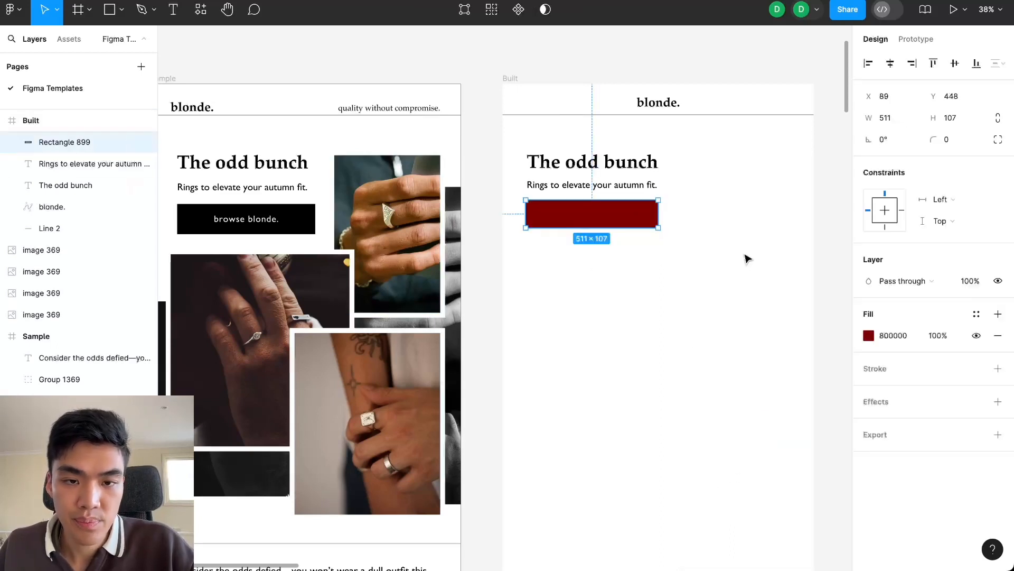
left_click(868, 335)
type("000000")
key("Return")
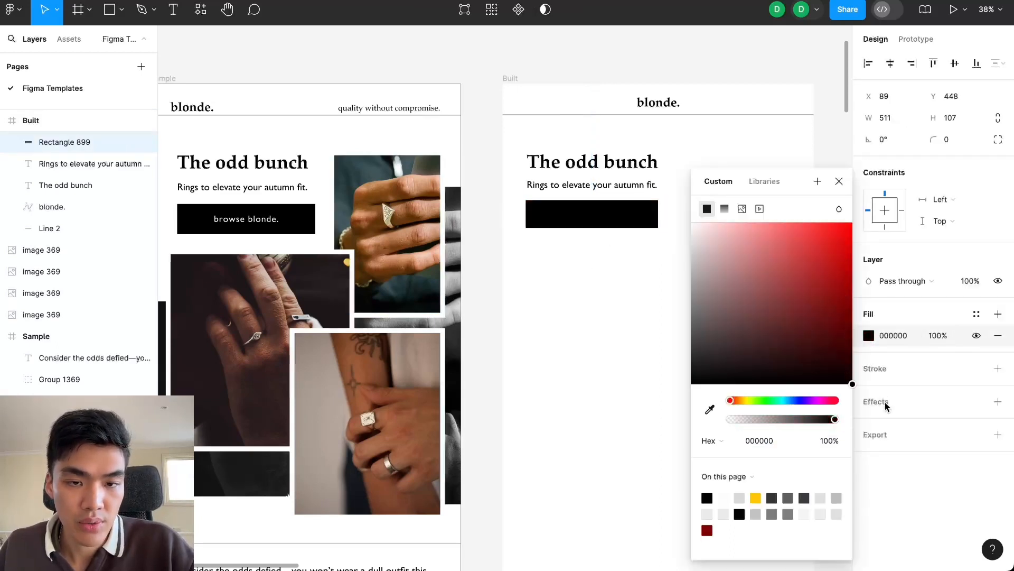
left_click(648, 58)
left_click(580, 233)
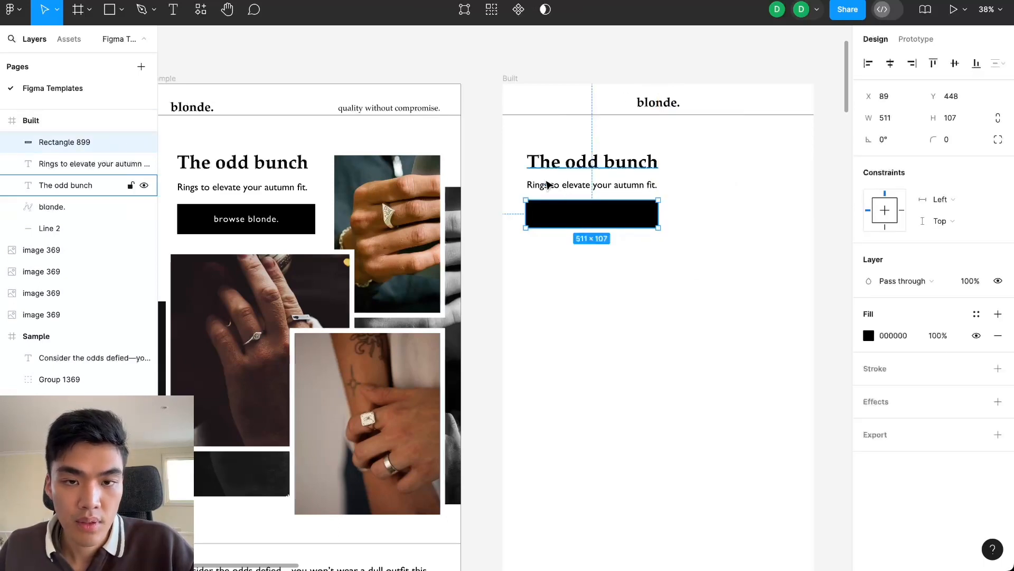
left_click(606, 64)
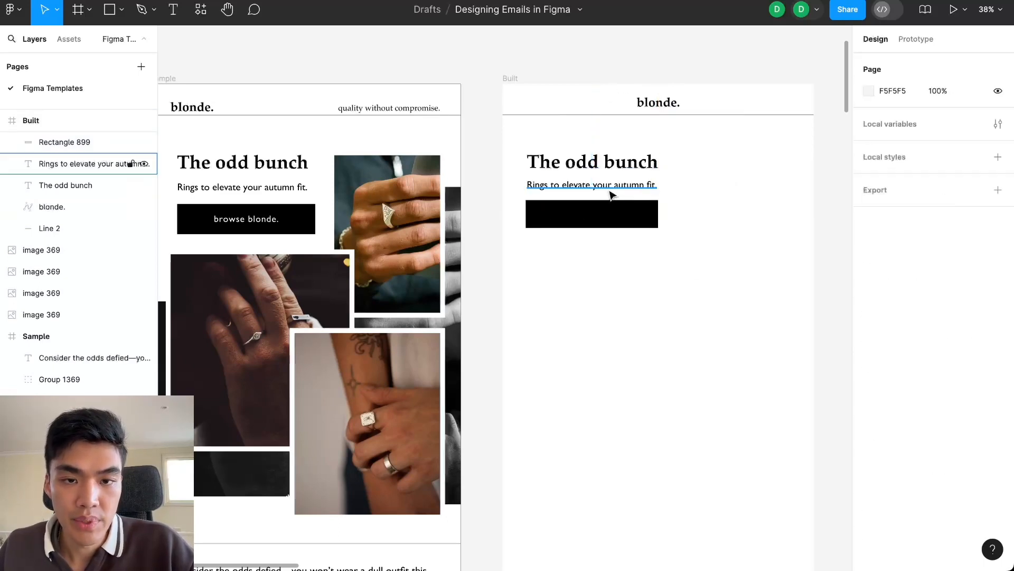
Duplicate the sub-header onto the button rectangle at X 98, Y 476, and set the copy's fill colour to FFFFFF
left_click(608, 187)
key("ctrl+d")
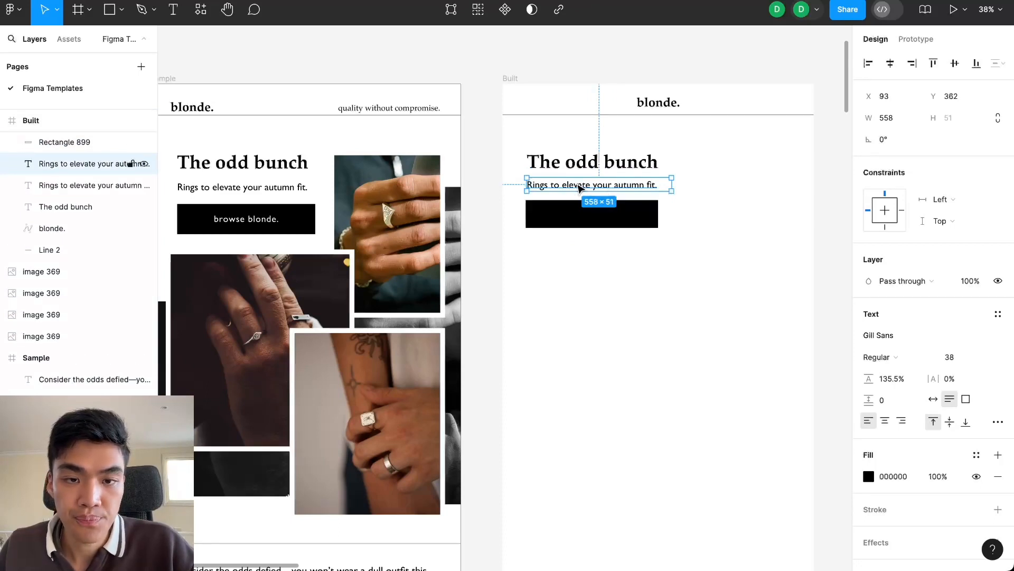
left_click_drag(581, 193, 584, 219)
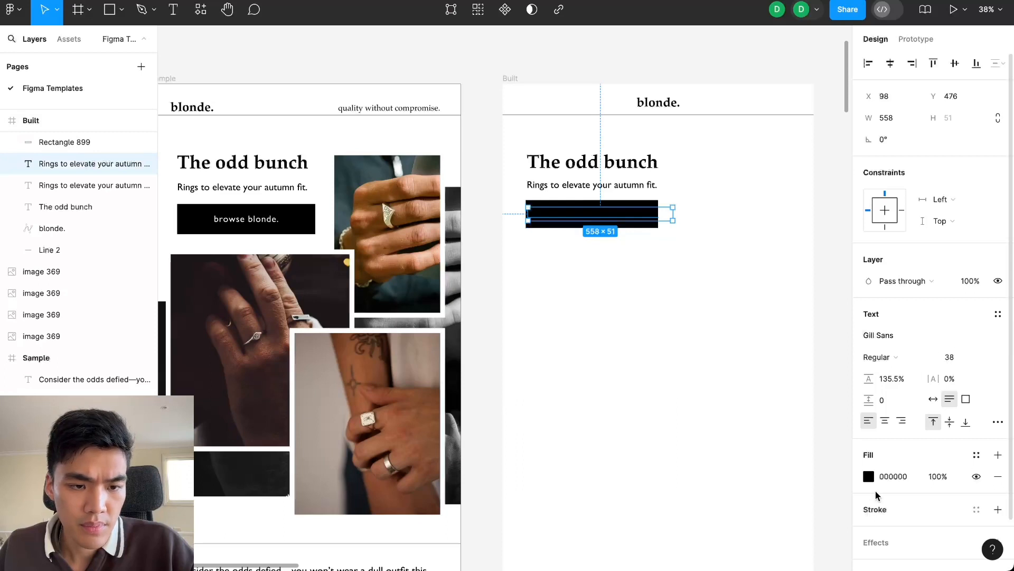
left_click(868, 476)
left_click_drag(700, 295, 643, 180)
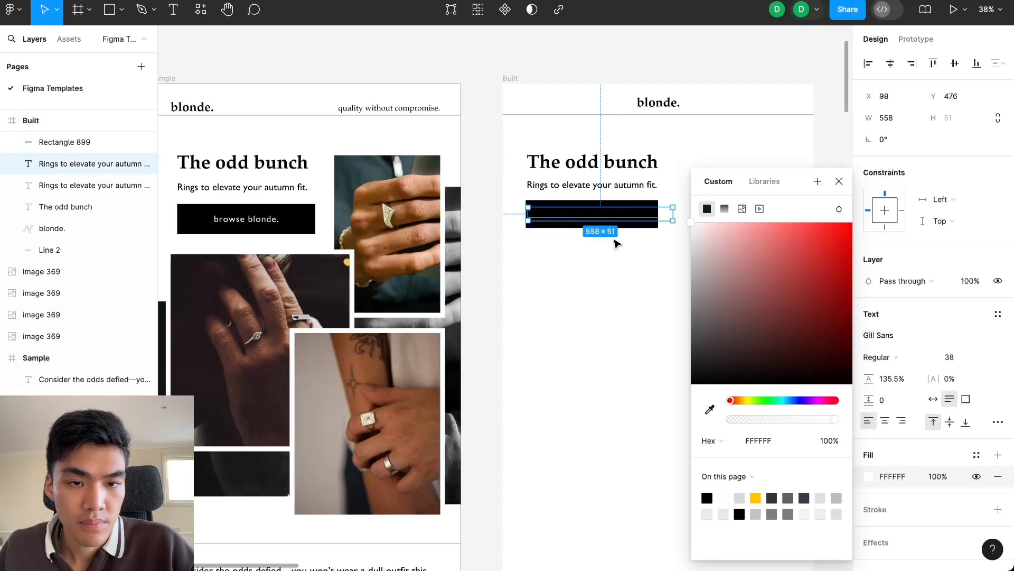
left_click(839, 181)
Bring the white text copy to the front of the button rectangle
right_click(655, 211)
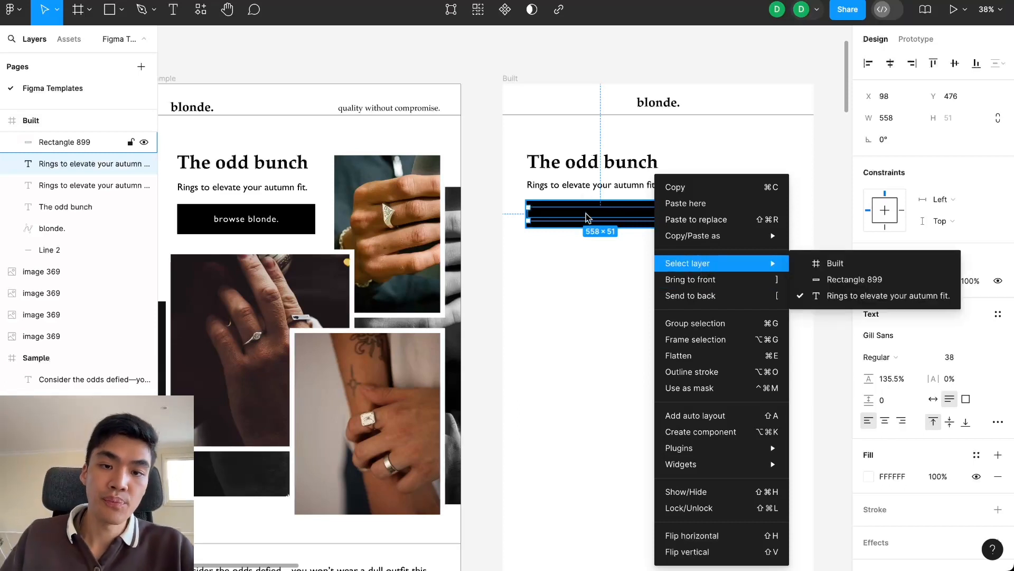
left_click(607, 241)
right_click(626, 217)
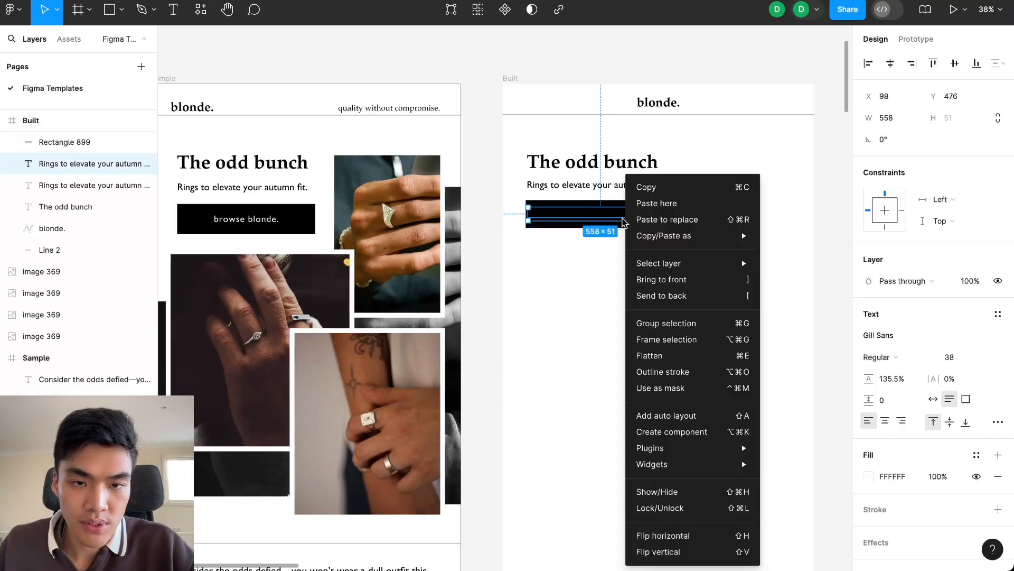
left_click(681, 284)
scroll(626, 218, "up", 3)
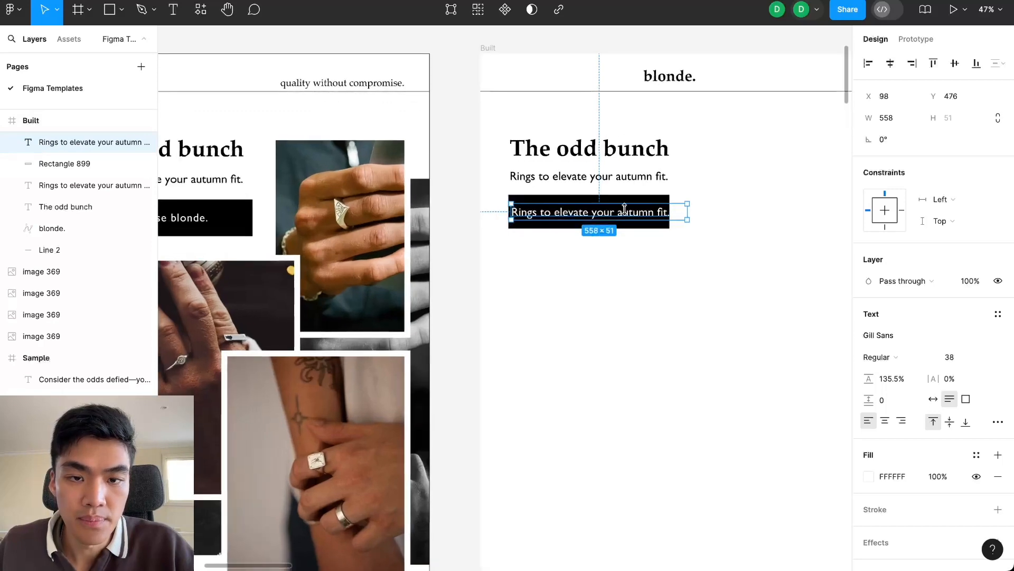
Replace the text on the button with "browse blonde."
double_click(625, 215)
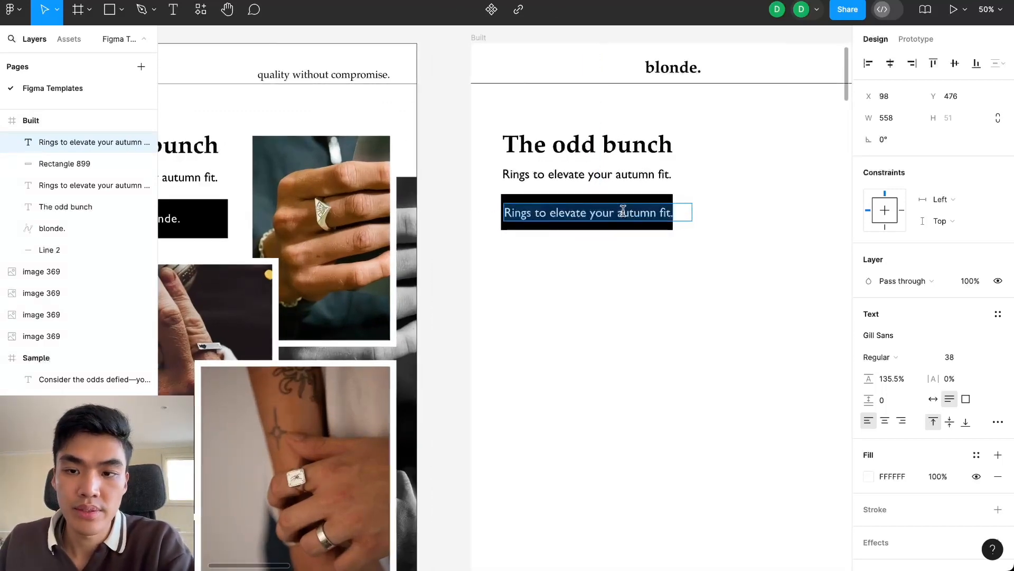
type("browse blonde.")
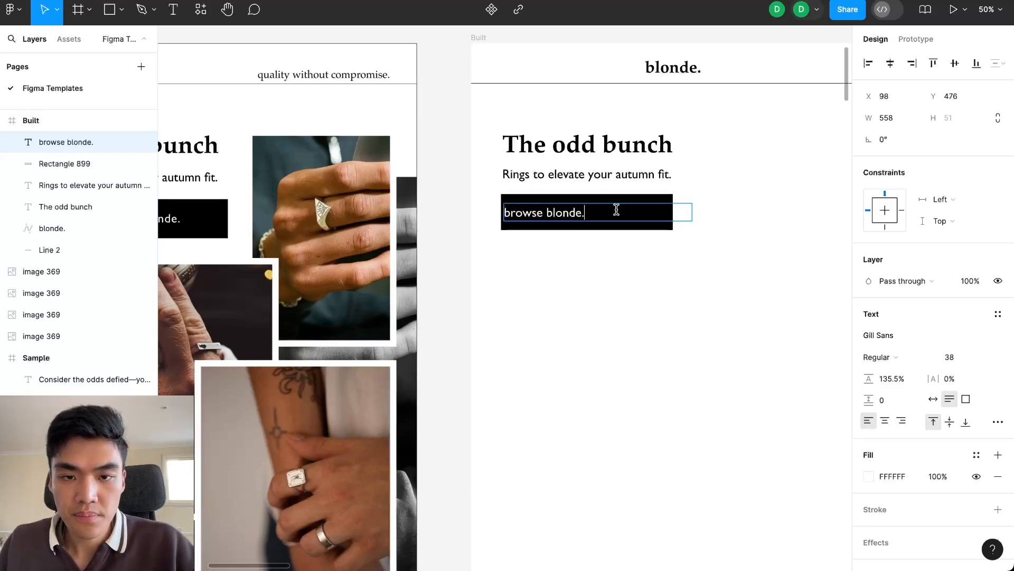
scroll(509, 306, "down", 3)
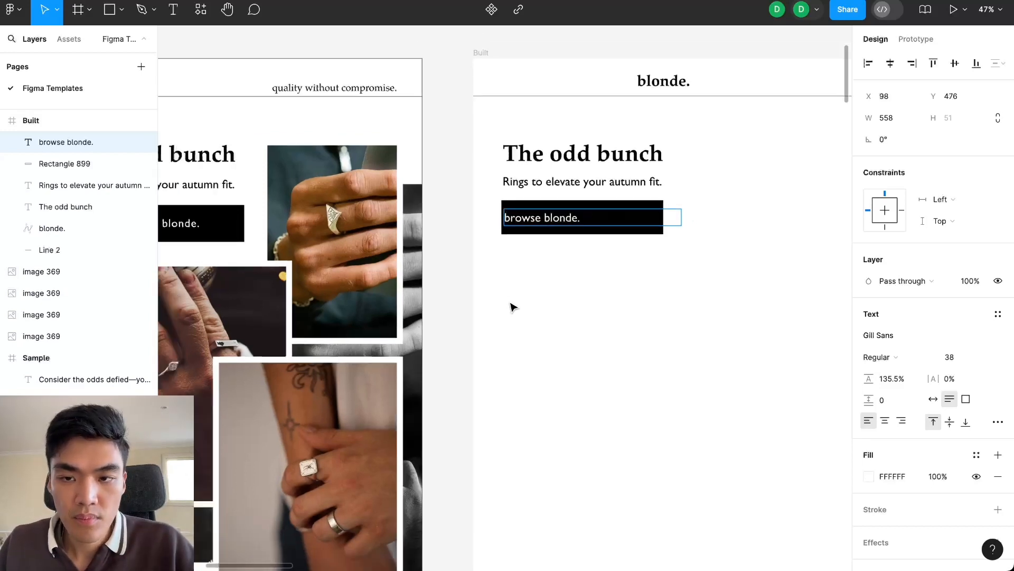
key("Escape")
scroll(649, 249, "up", 3)
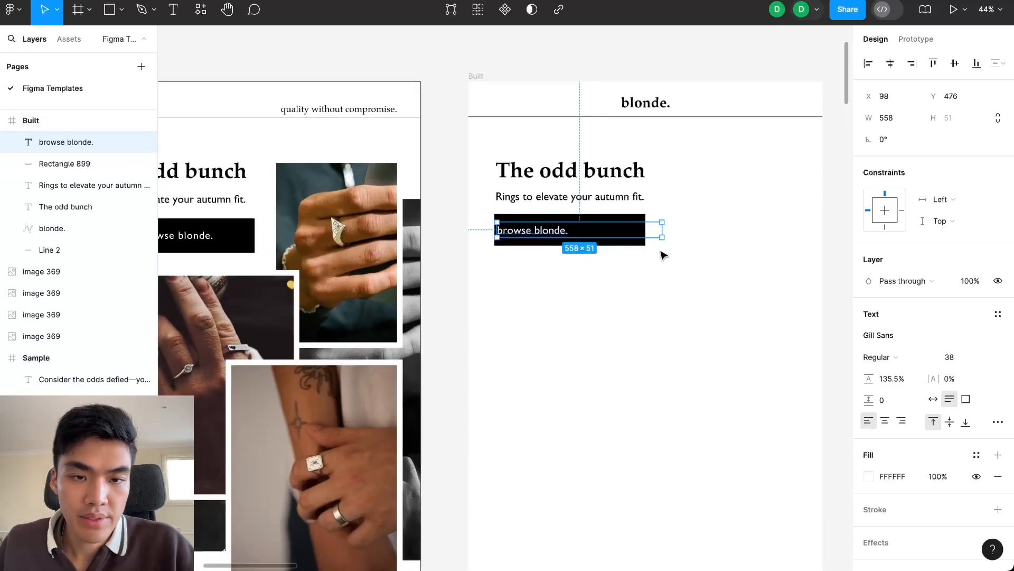
Set the "browse blonde." text box to auto width and centre it in the button rectangle
left_click(934, 401)
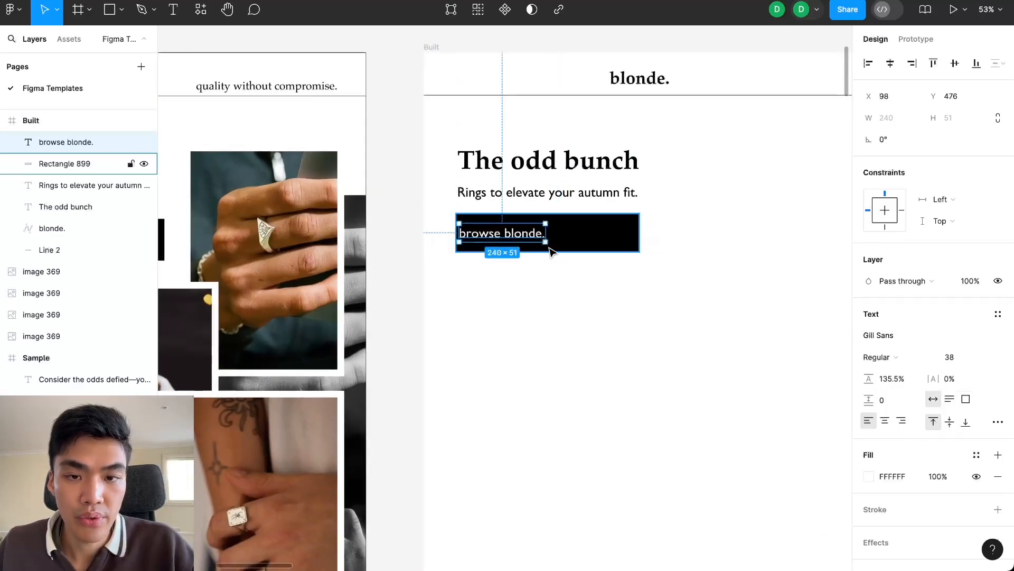
left_click_drag(496, 241, 544, 238)
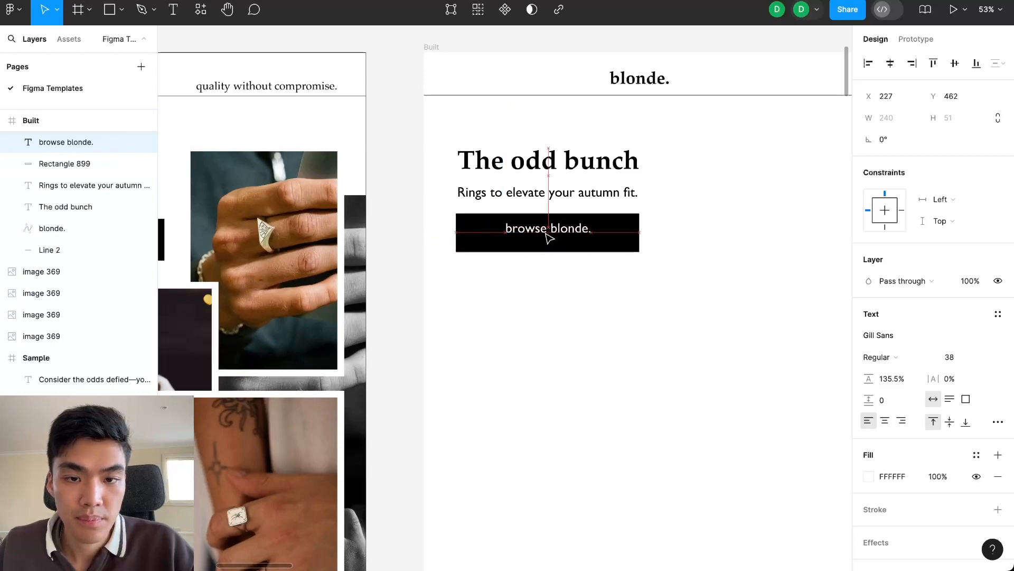
left_click(564, 362)
scroll(569, 429, "down", 5)
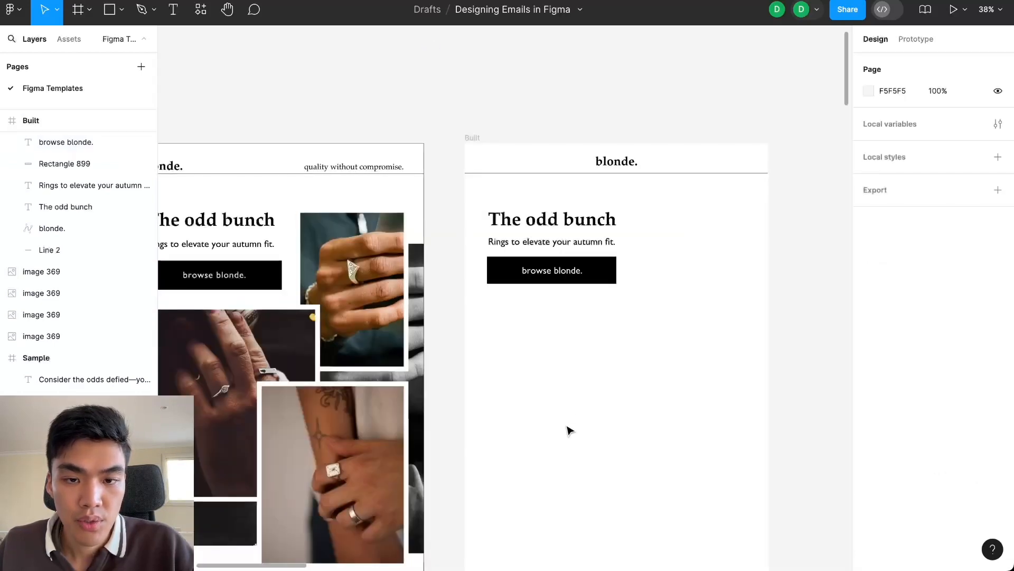
Compare the Sample's layered header image with the Built frame and the separate ring photos beside it
left_click_drag(569, 426, 500, 213)
scroll(496, 227, "up", 3)
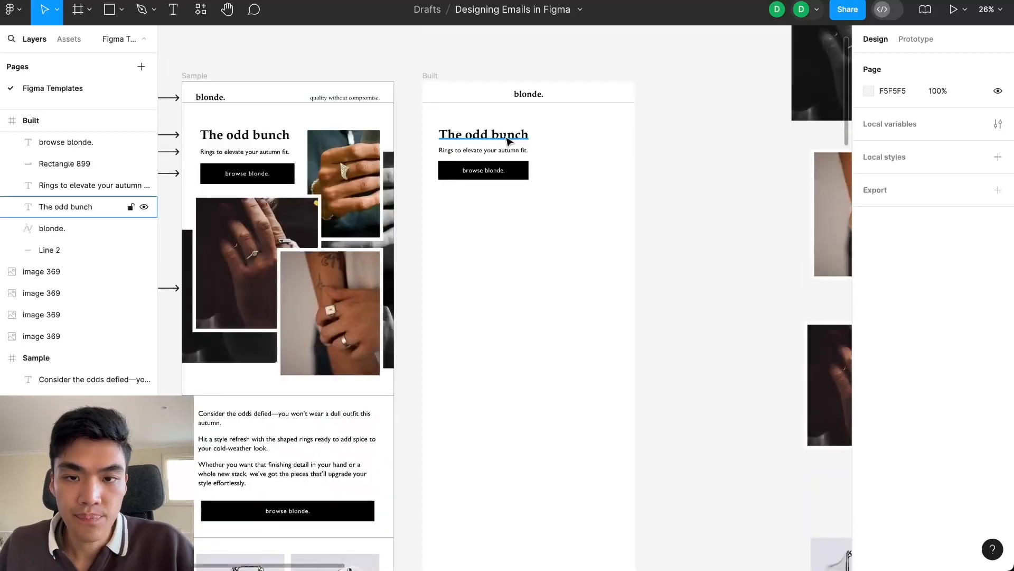
scroll(516, 220, "down", 1)
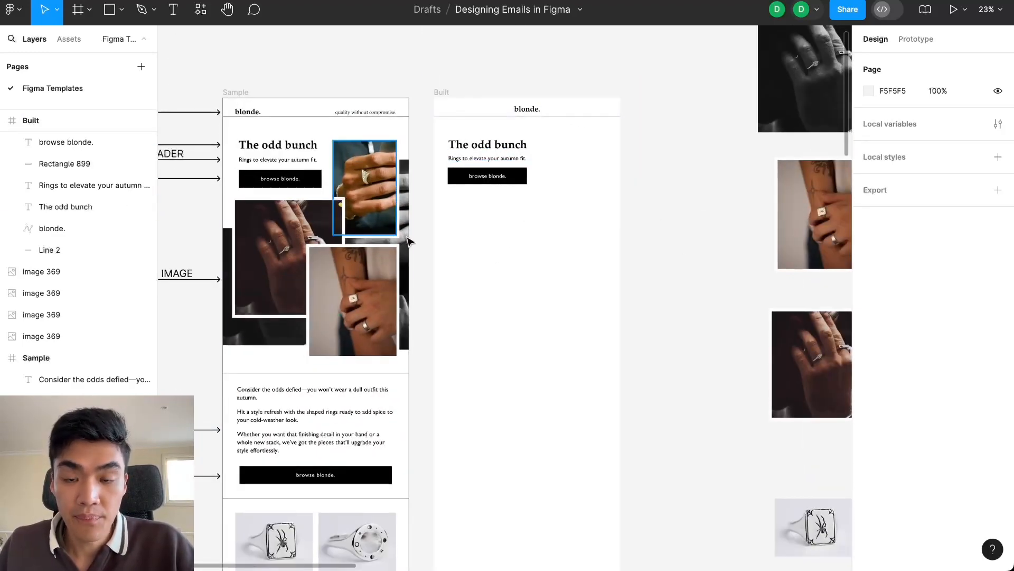
scroll(429, 351, "down", 4)
scroll(442, 286, "up", 1)
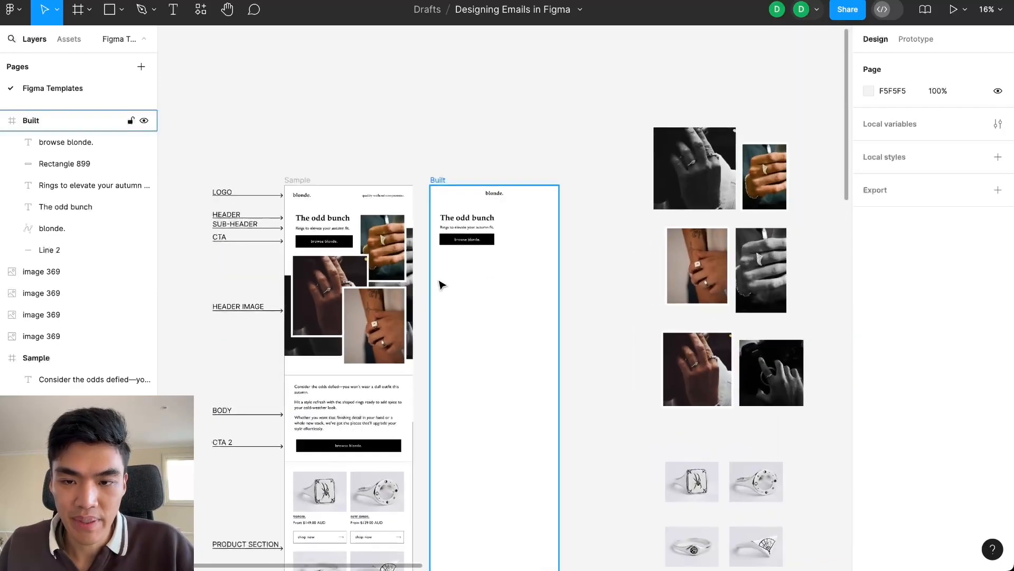
scroll(613, 290, "up", 1)
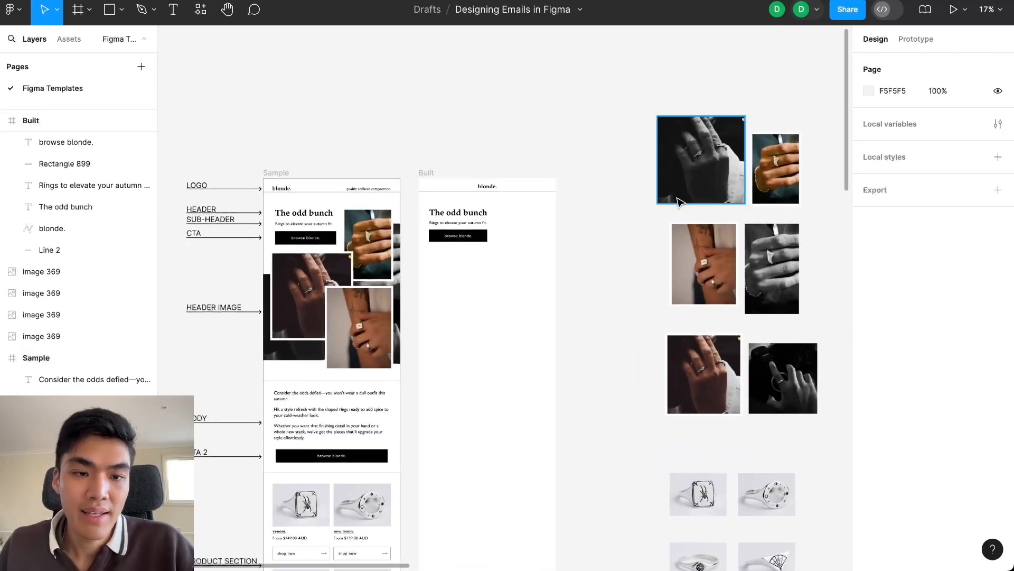
scroll(627, 289, "up", 1)
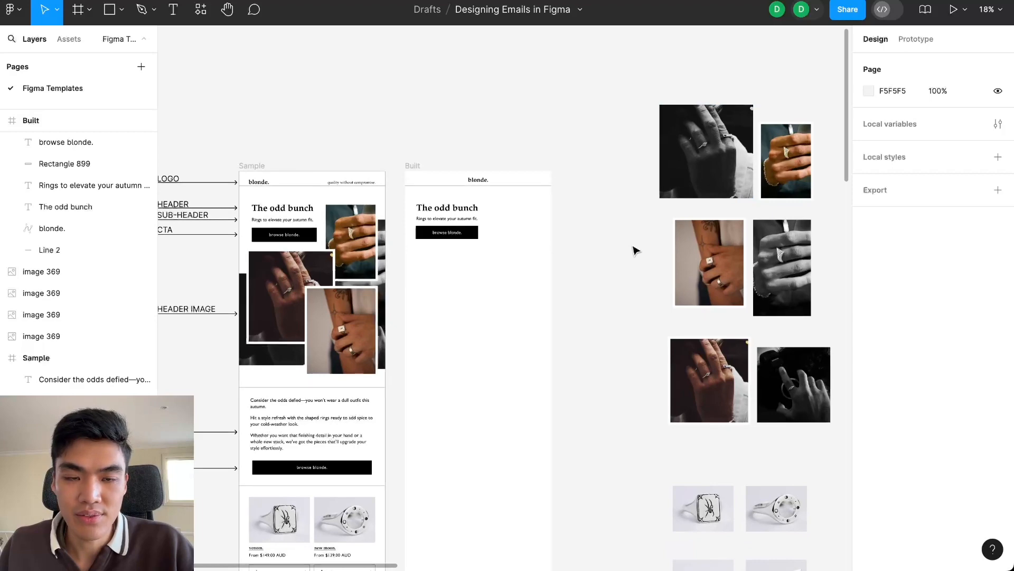
scroll(721, 260, "up", 3)
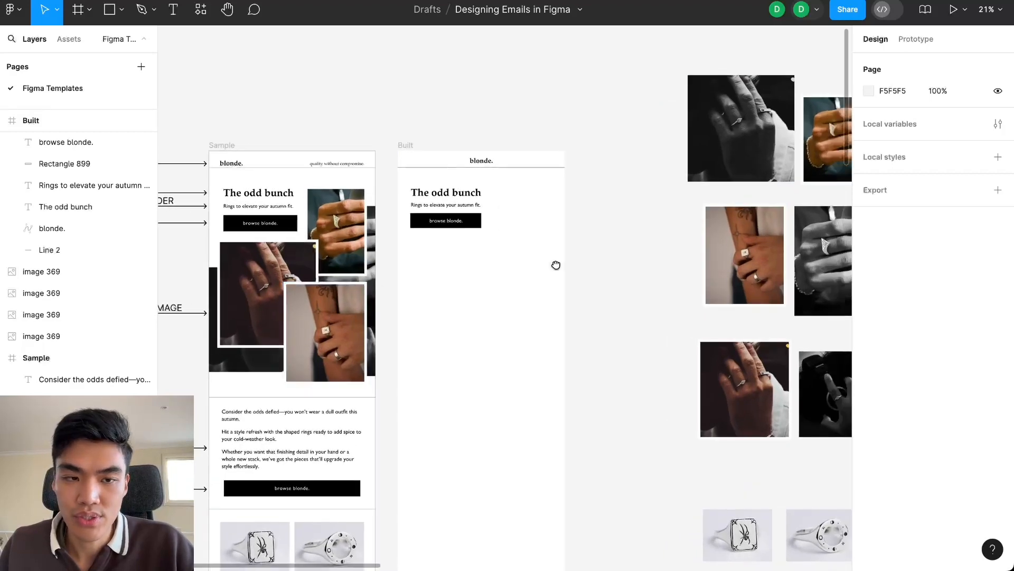
scroll(805, 222, "right", 5)
scroll(655, 129, "right", 2)
scroll(391, 296, "down", 3)
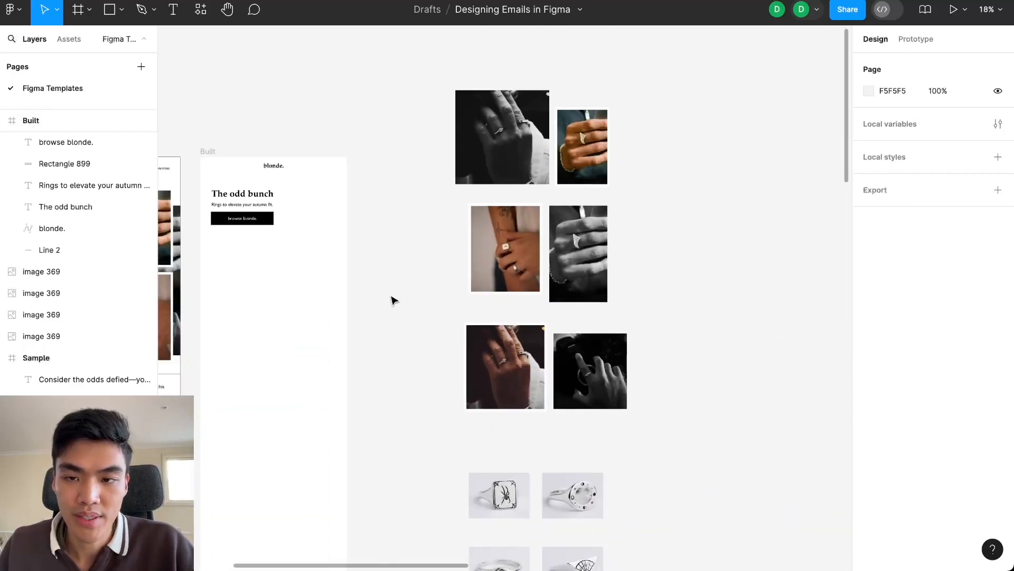
scroll(215, 190, "left", 5)
scroll(357, 285, "up", 3)
scroll(356, 285, "up", 3)
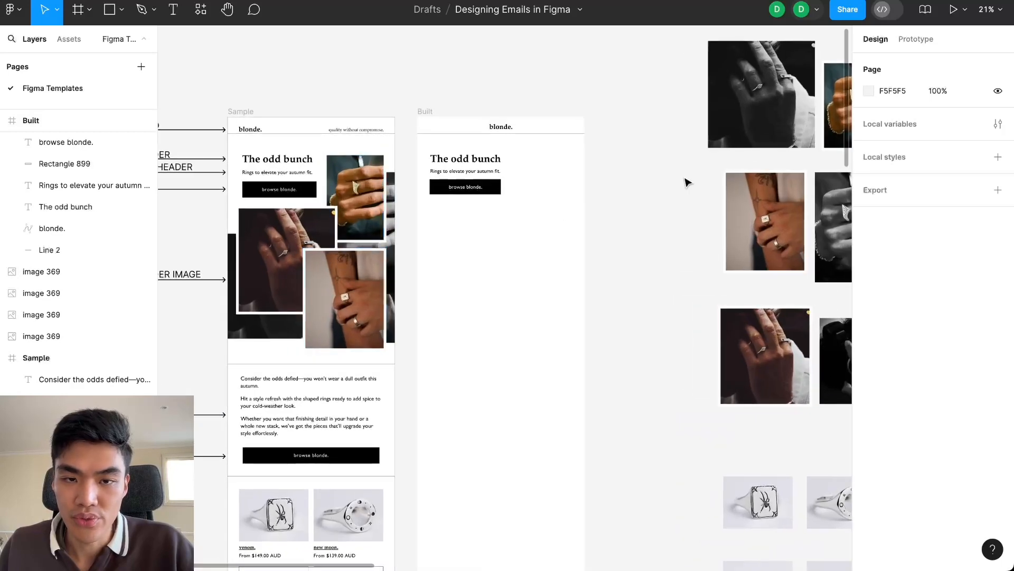
scroll(645, 243, "up", 1)
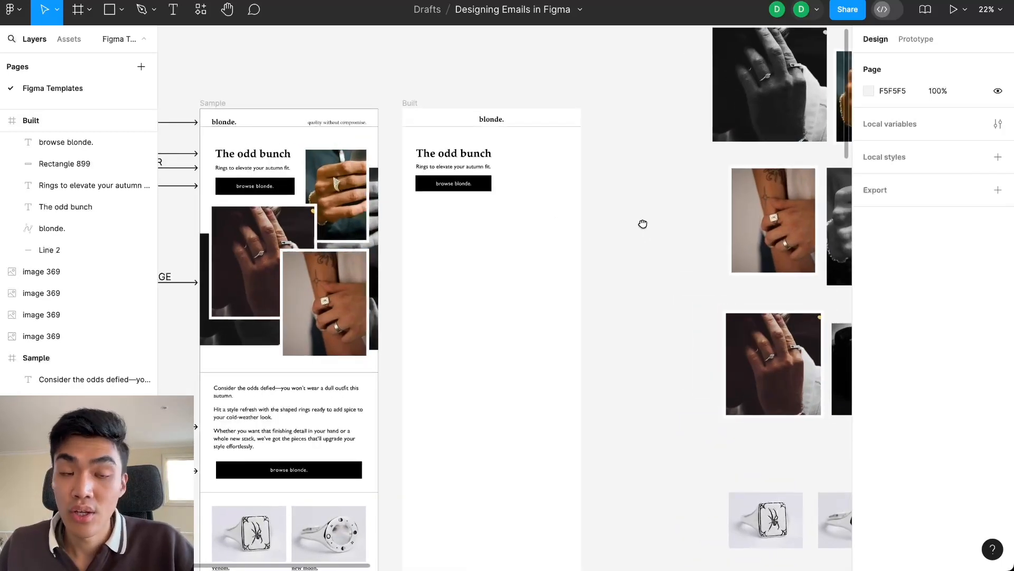
scroll(642, 224, "up", 2)
Move the 768 × 766 black-and-white hand photo into the Built frame below the button, against the frame's left edge
left_click_drag(741, 132, 621, 280)
scroll(607, 407, "down", 3)
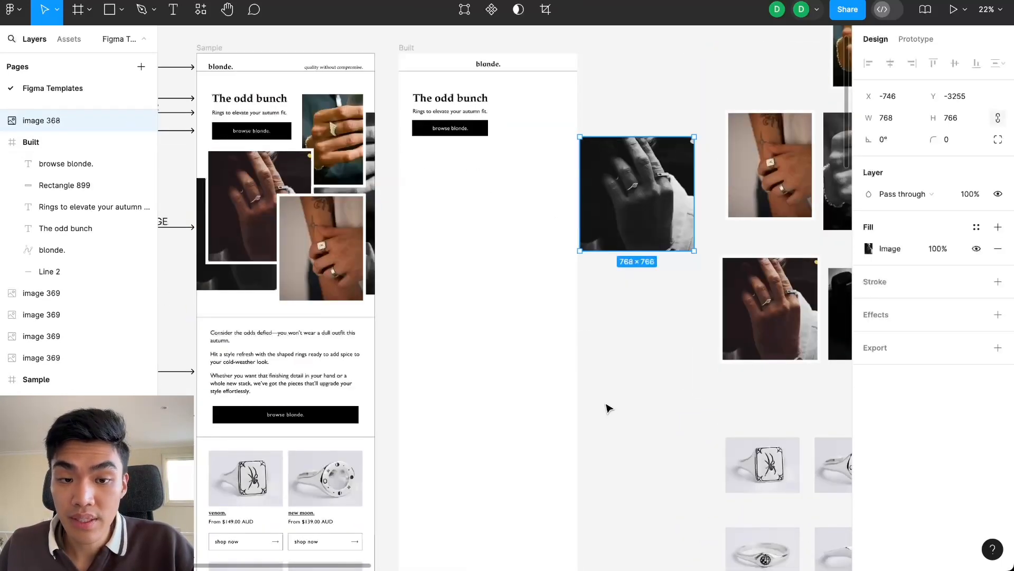
scroll(607, 435, "down", 5)
scroll(588, 273, "down", 5)
scroll(494, 397, "up", 7)
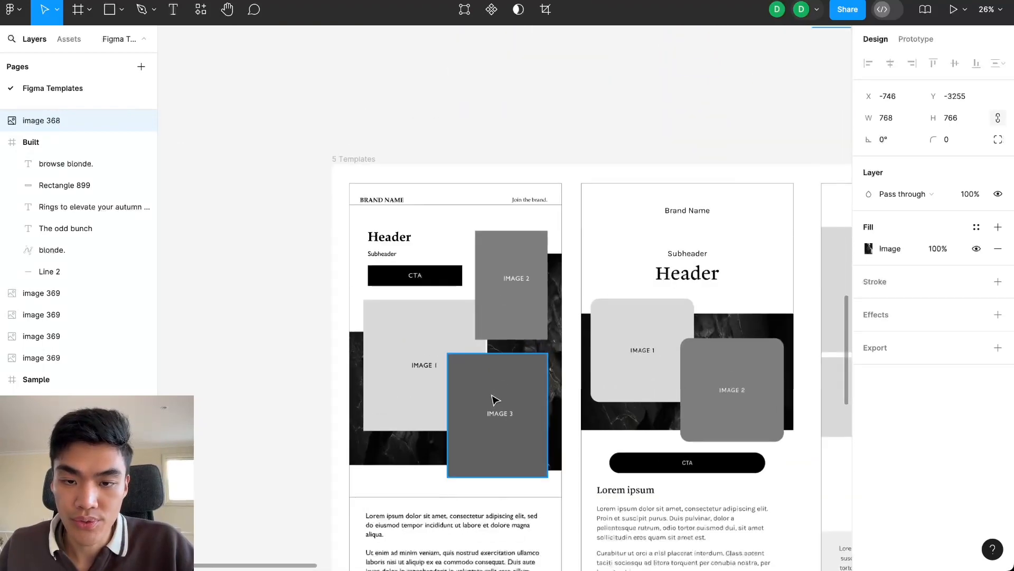
scroll(514, 333, "down", 5)
scroll(593, 414, "up", 10)
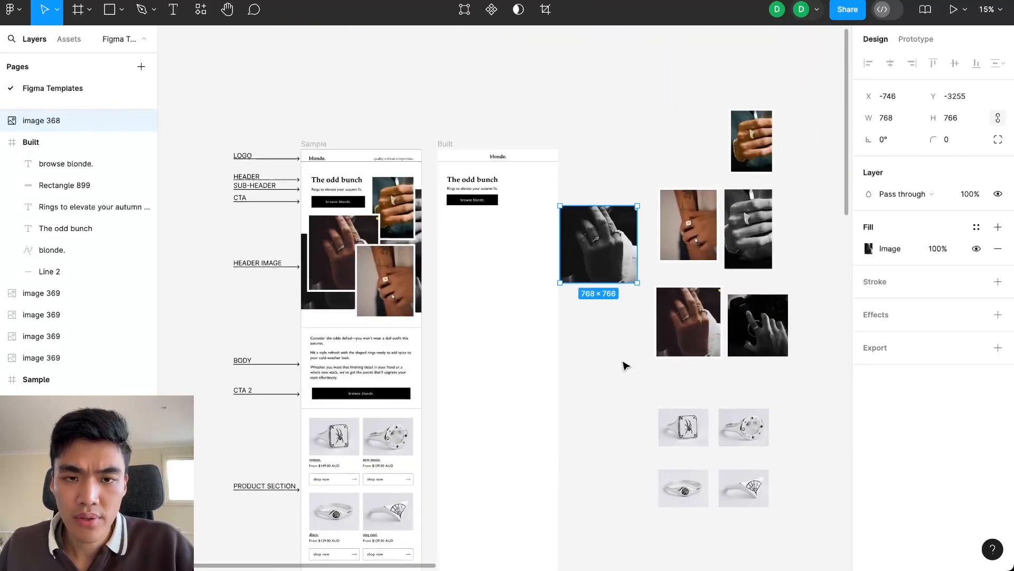
left_click_drag(627, 280, 516, 314)
scroll(486, 307, "up", 3)
left_click(732, 229)
scroll(682, 243, "right", 2)
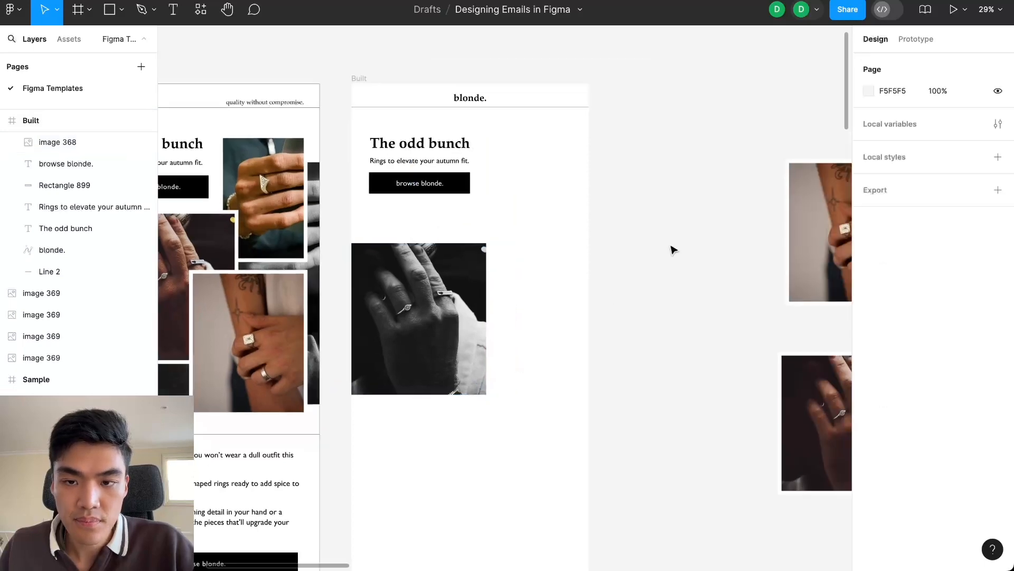
Move the dark 600 × 616 hand photo into the Built frame beside the first photo, at X 682
scroll(672, 248, "down", 1)
scroll(332, 341, "up", 3)
scroll(331, 346, "down", 5)
scroll(398, 362, "right", 3)
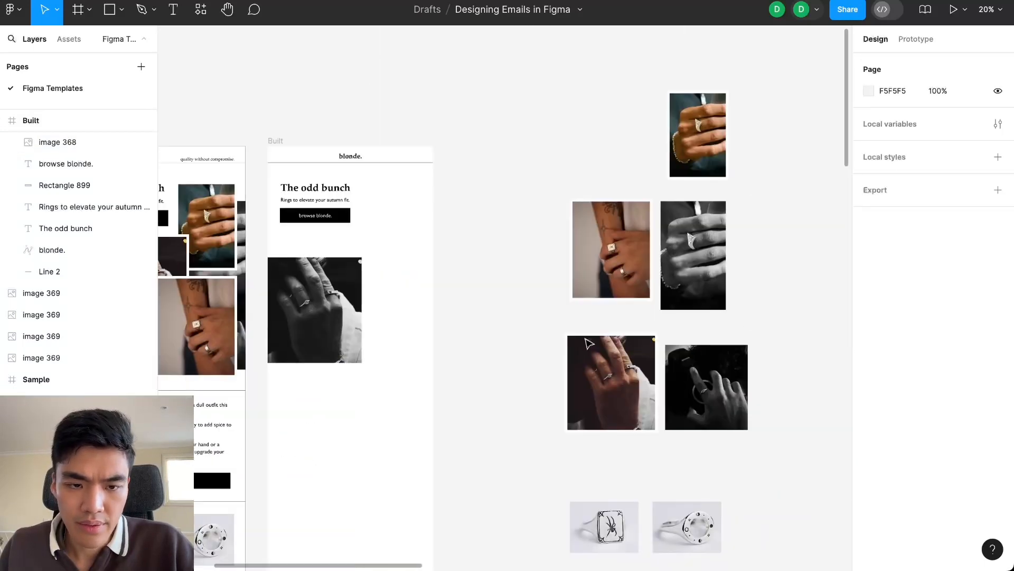
left_click_drag(720, 386, 417, 309)
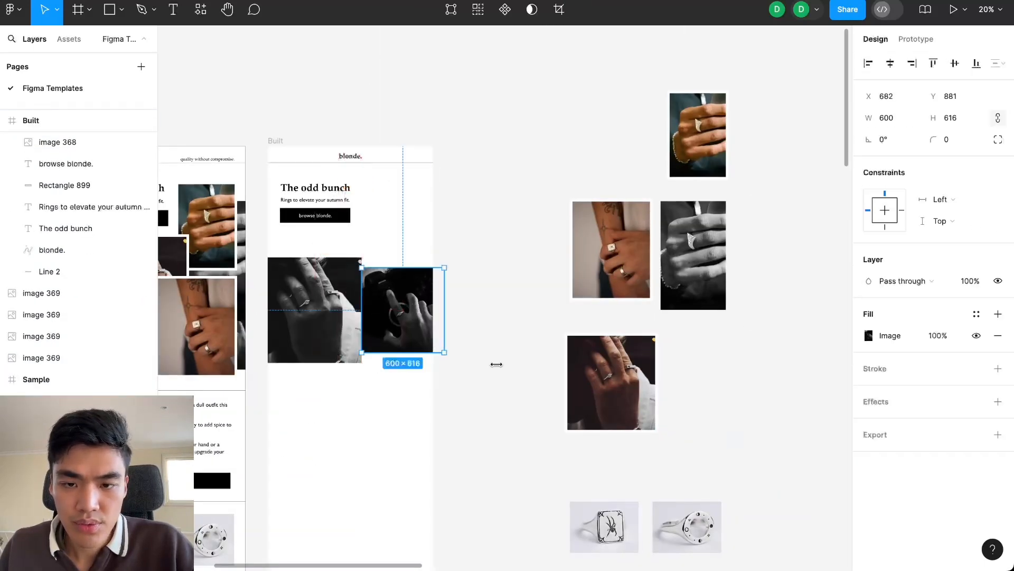
left_click(497, 364)
scroll(537, 357, "up", 2)
left_click(432, 315)
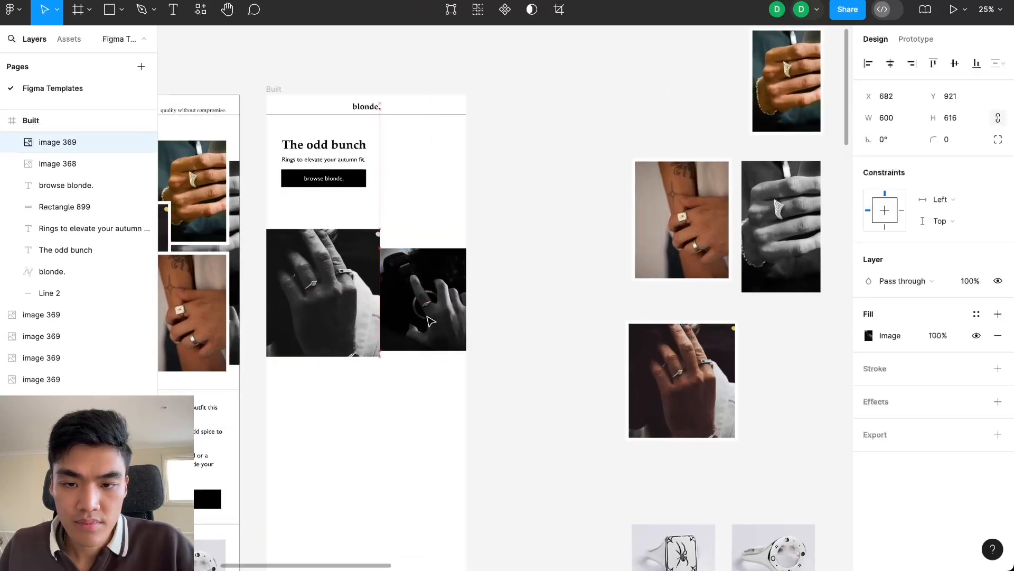
Move the tall black-and-white ring photo to the Built frame's right edge, overlapping the top of the dark photo
left_click(530, 304)
scroll(667, 280, "up", 2)
scroll(668, 281, "left", 2)
left_click_drag(792, 247, 477, 242)
left_click(538, 239)
left_click_drag(540, 232, 576, 225)
scroll(475, 225, "up", 5)
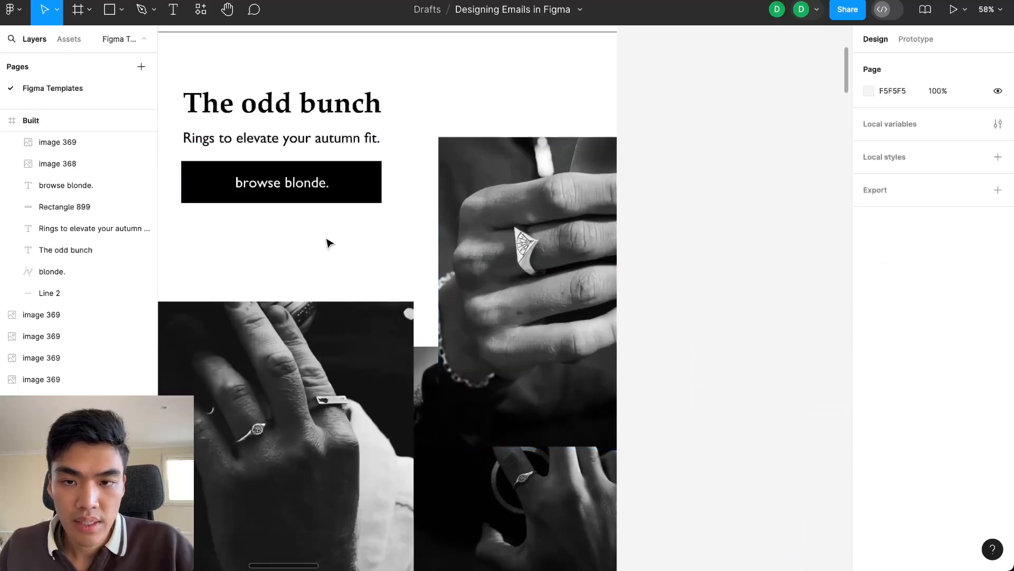
Nudge the tall black-and-white ring photo slightly upward along the Built frame's right edge
left_click_drag(313, 241, 433, 264)
mouse_move(600, 261)
left_mouse_down()
mouse_move(604, 223)
mouse_move(601, 251)
left_mouse_up()
left_click(765, 197)
scroll(751, 317, "down", 4)
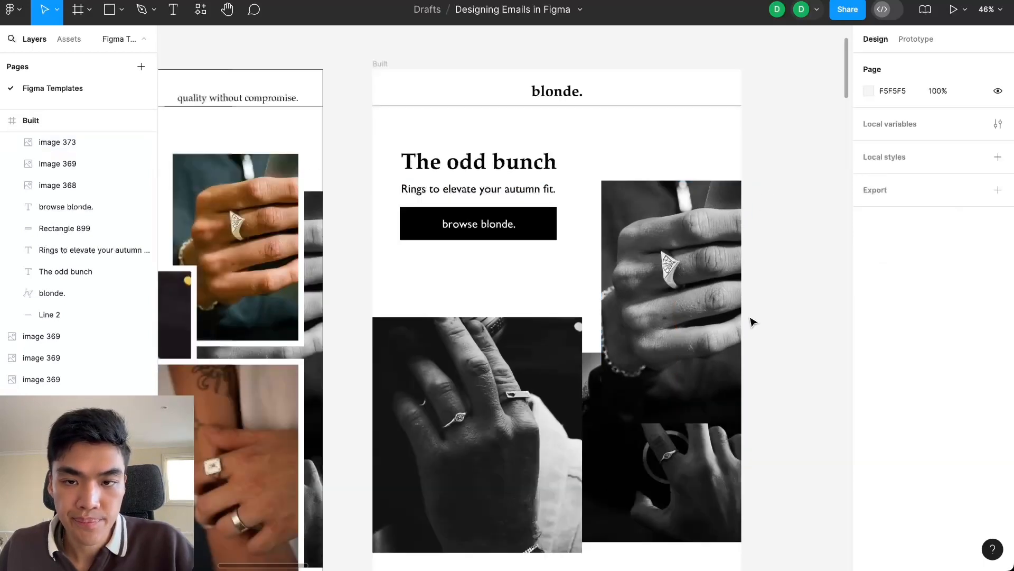
Move the white-bordered 409 × 607 colour ring photo into the Built frame beside the headline, at X 682, Y 283
scroll(650, 238, "up", 3)
scroll(663, 278, "down", 4)
scroll(707, 375, "down", 5)
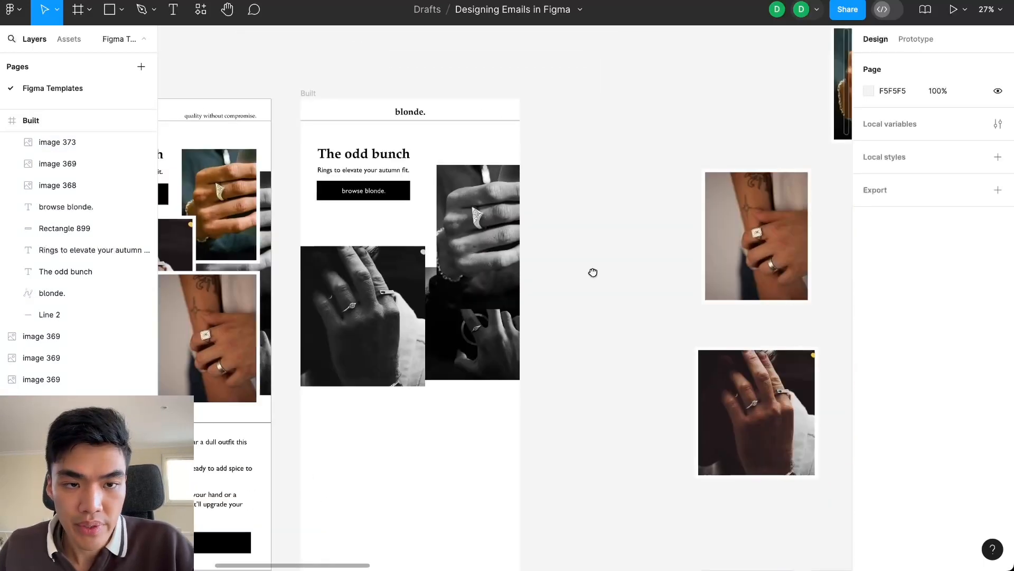
left_click_drag(653, 181, 420, 249)
scroll(540, 316, "up", 3)
scroll(538, 313, "left", 4)
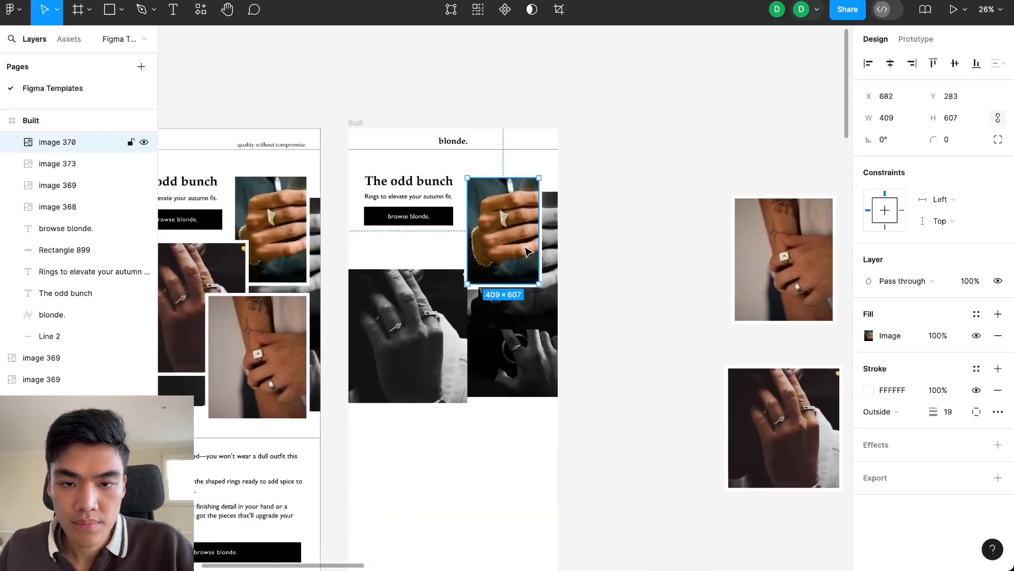
mouse_move(534, 243)
left_mouse_down()
mouse_move(515, 250)
mouse_move(530, 240)
mouse_move(538, 248)
left_mouse_up()
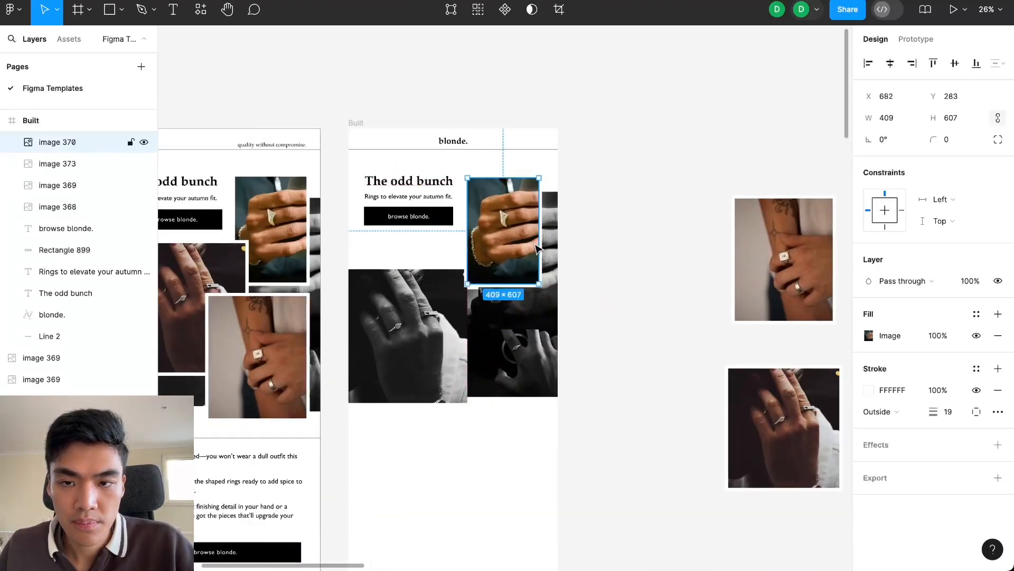
left_click(655, 349)
Move the white-bordered 638 × 684 dark hand photo into the Built frame below the button, at X 89, Y 618
scroll(654, 359, "down", 2)
scroll(655, 358, "down", 2)
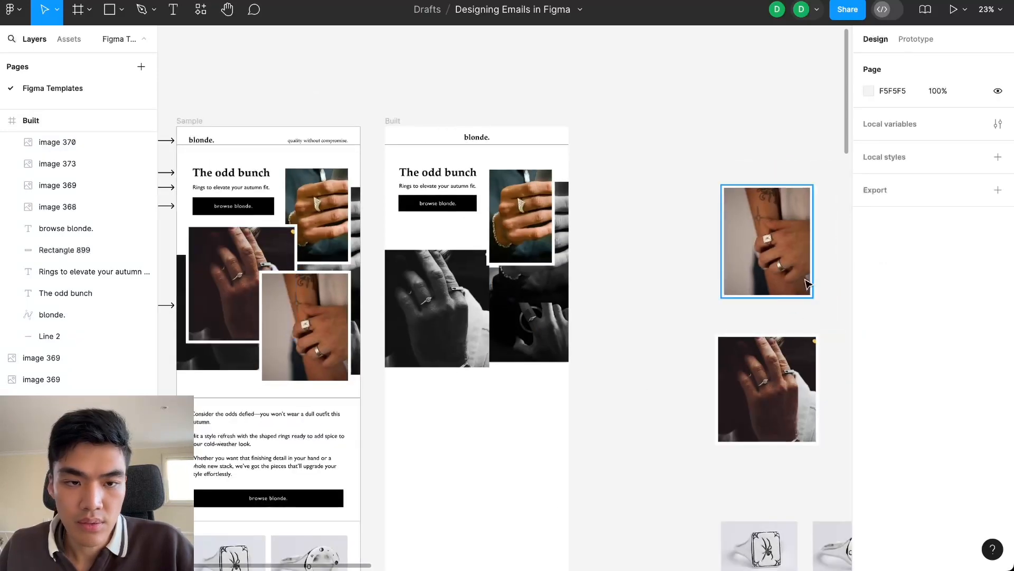
left_click_drag(749, 383, 429, 273)
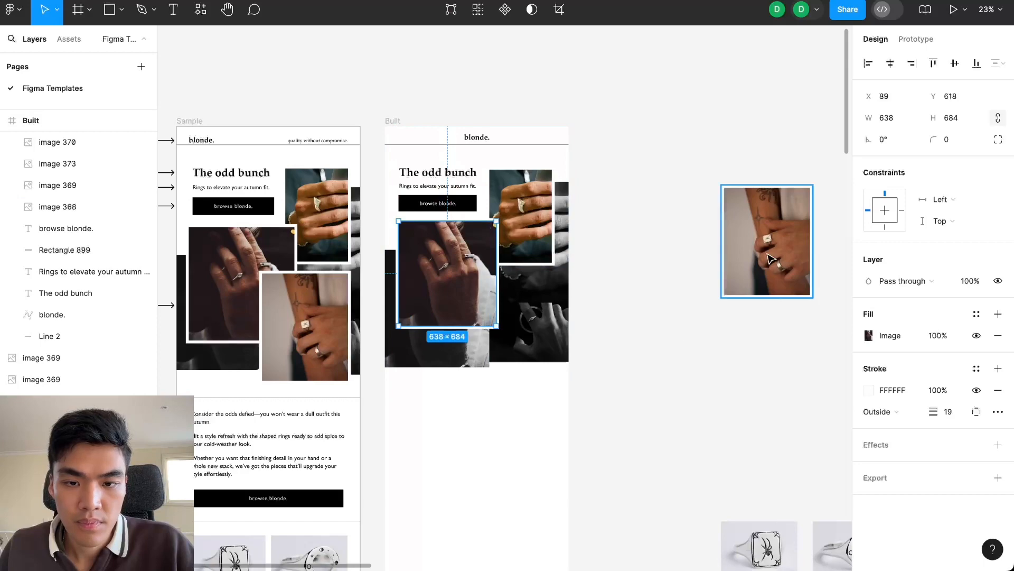
Move the 600 × 738 tattooed-arm photo into the Built frame over the dark hand photo's lower corner and fine-tune its horizontal position
left_click_drag(769, 256, 515, 344)
scroll(516, 338, "up", 3)
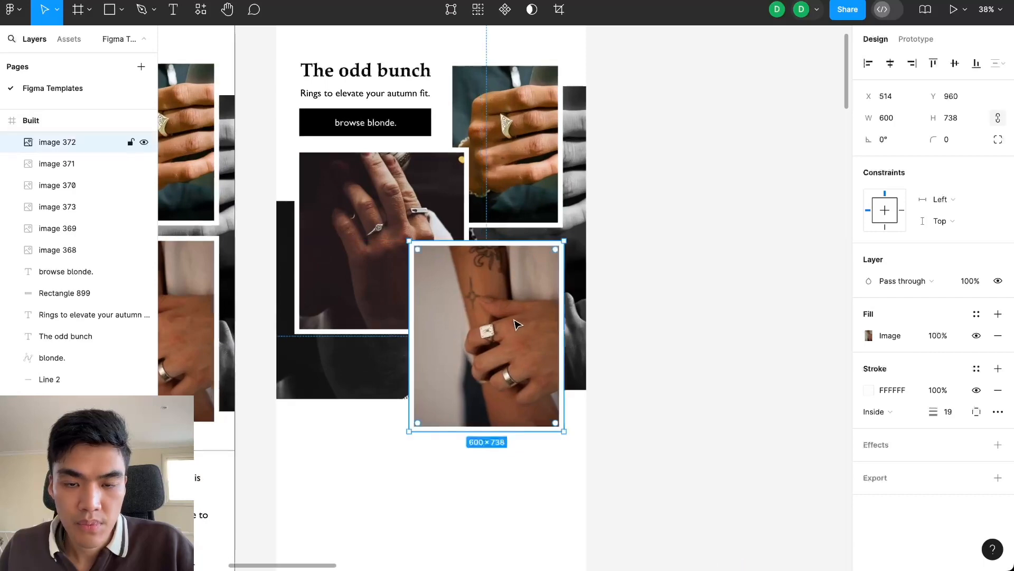
scroll(515, 321, "up", 4)
key("Left")
key("Left")
key("Left")
key("Left")
key("Left")
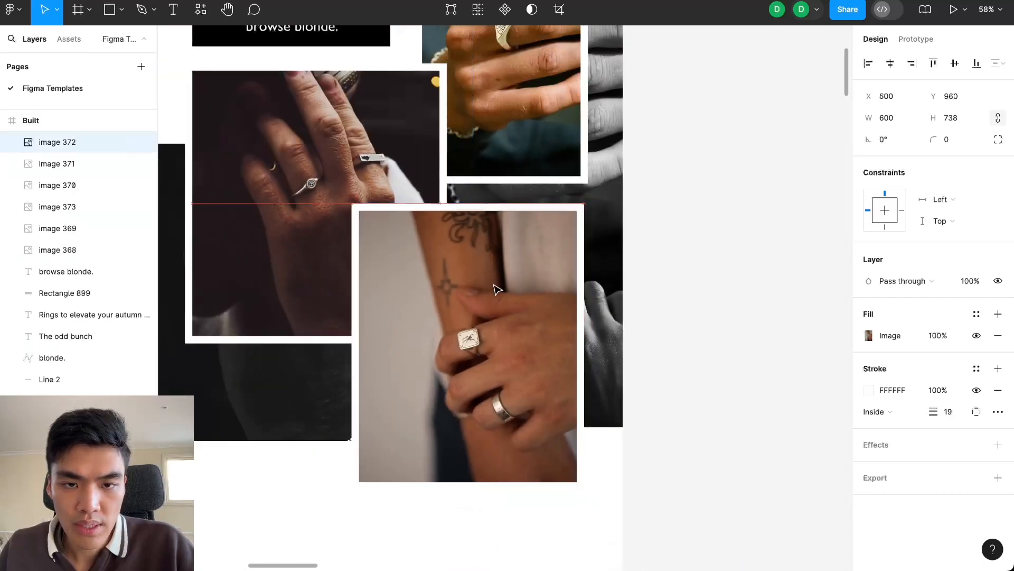
left_click(694, 334)
Shift the tattooed-arm photo slightly further left within the Built frame's collage
scroll(692, 338, "down", 5)
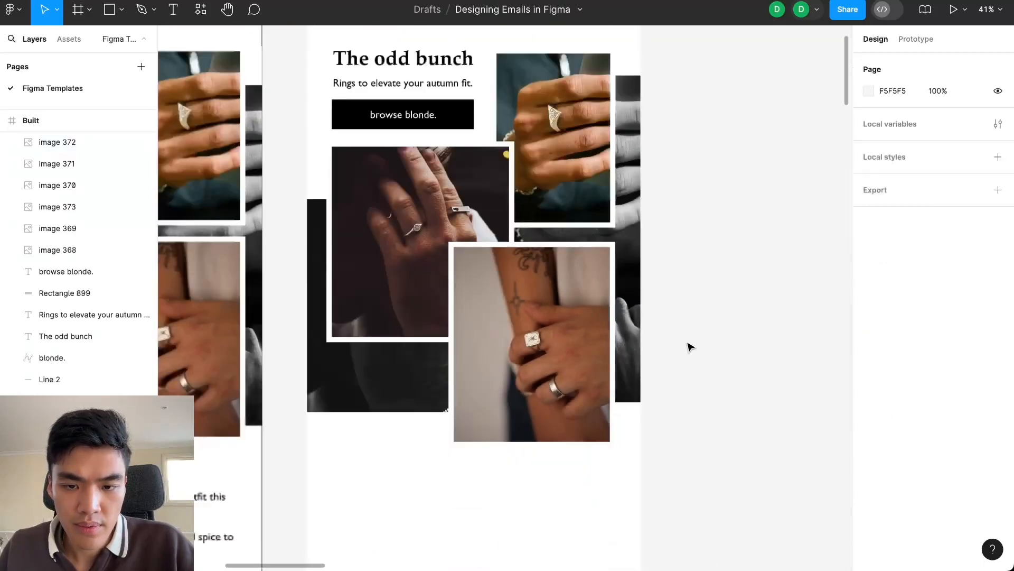
left_click_drag(581, 357, 584, 354)
left_click(720, 317)
scroll(724, 266, "down", 2)
scroll(723, 267, "down", 3)
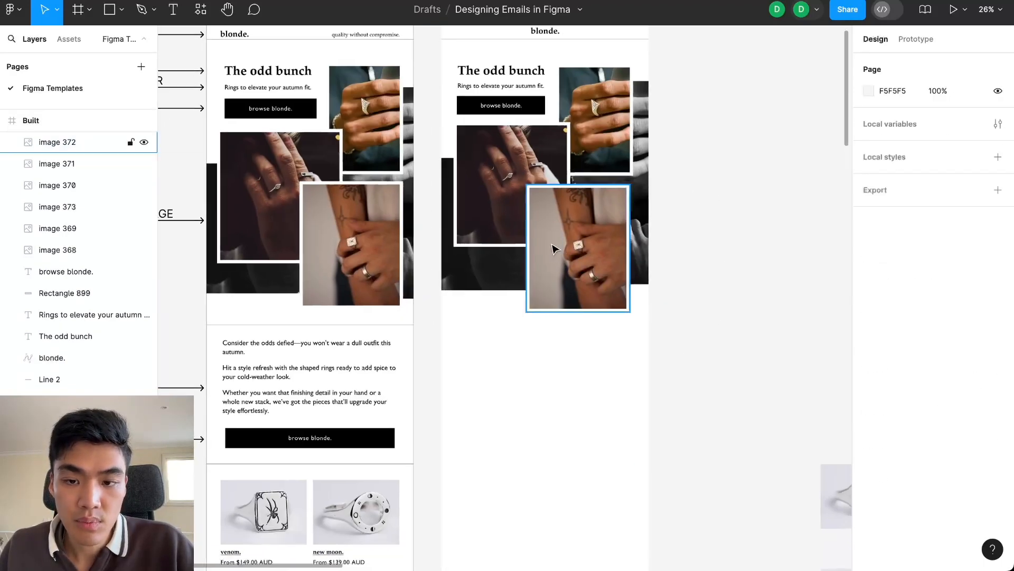
Lower the 768 × 766 black-and-white background photo in the Built frame to Y 846
scroll(664, 272, "up", 1)
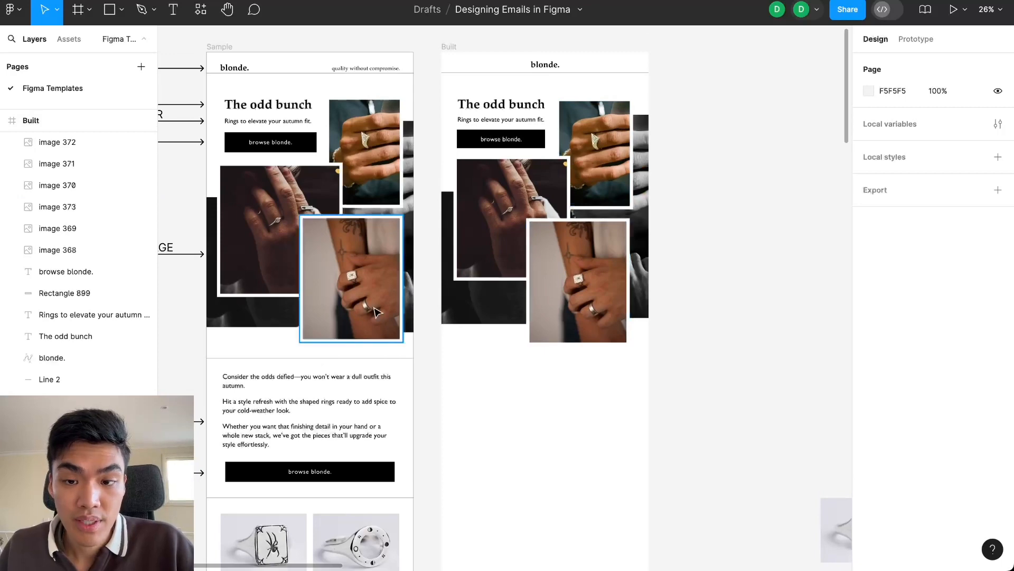
scroll(477, 344, "up", 3)
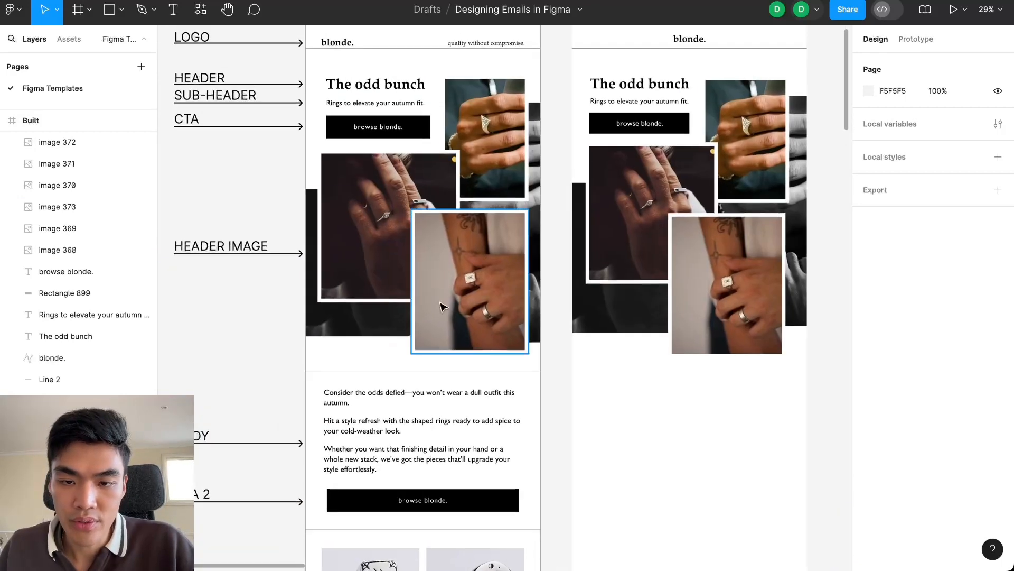
left_click(660, 321)
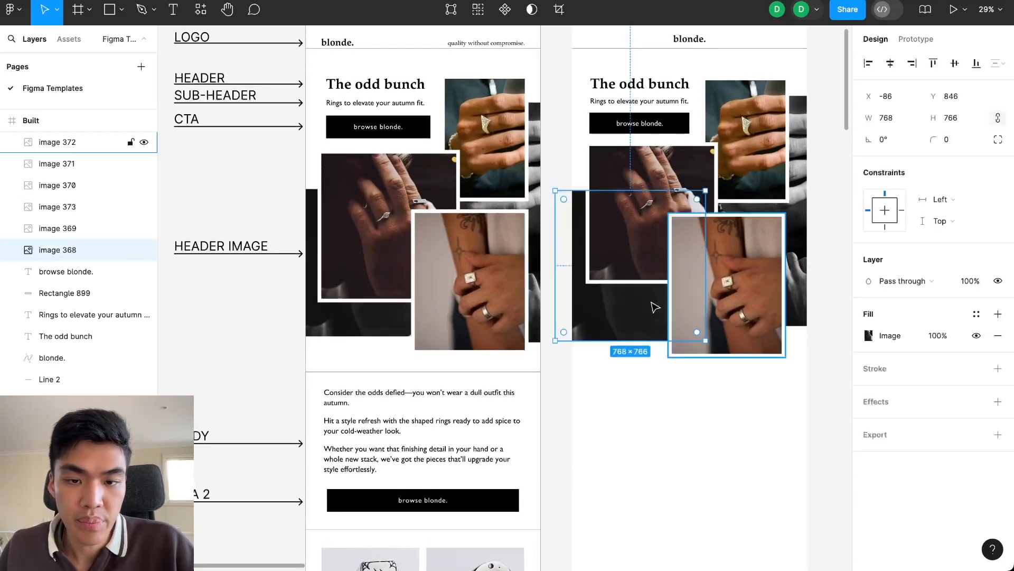
scroll(656, 307, "down", 2)
left_click(792, 275)
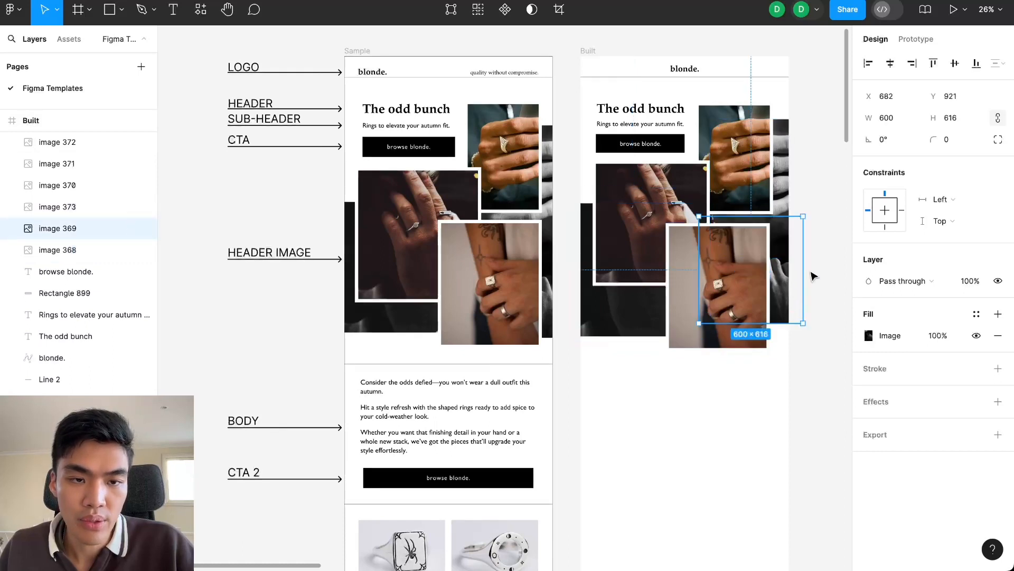
left_click_drag(811, 272, 703, 291)
left_click(729, 281)
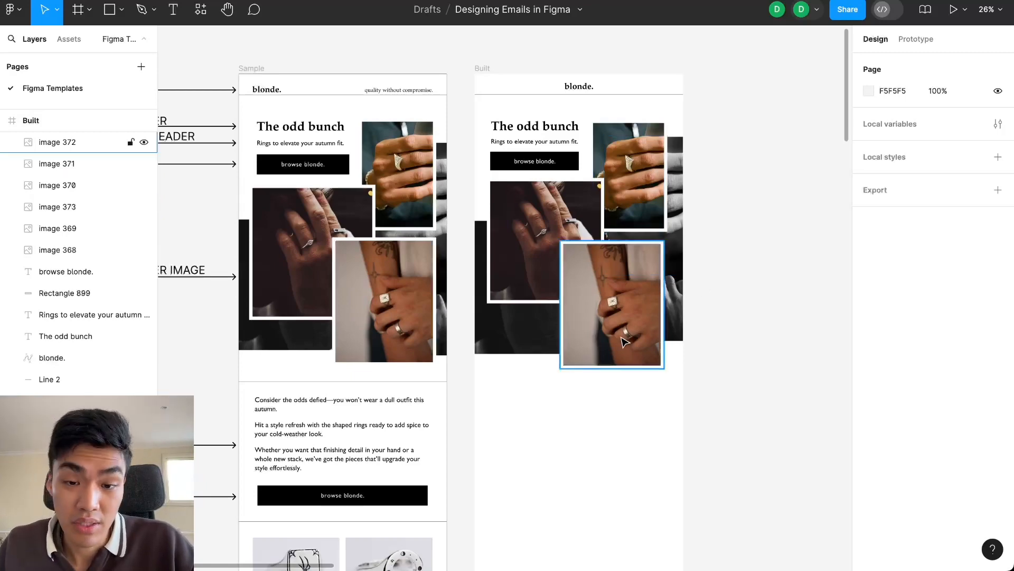
Compare the collage with the Sample and raise the tattooed-arm photo slightly to X 491, Y 948
scroll(518, 343, "down", 3)
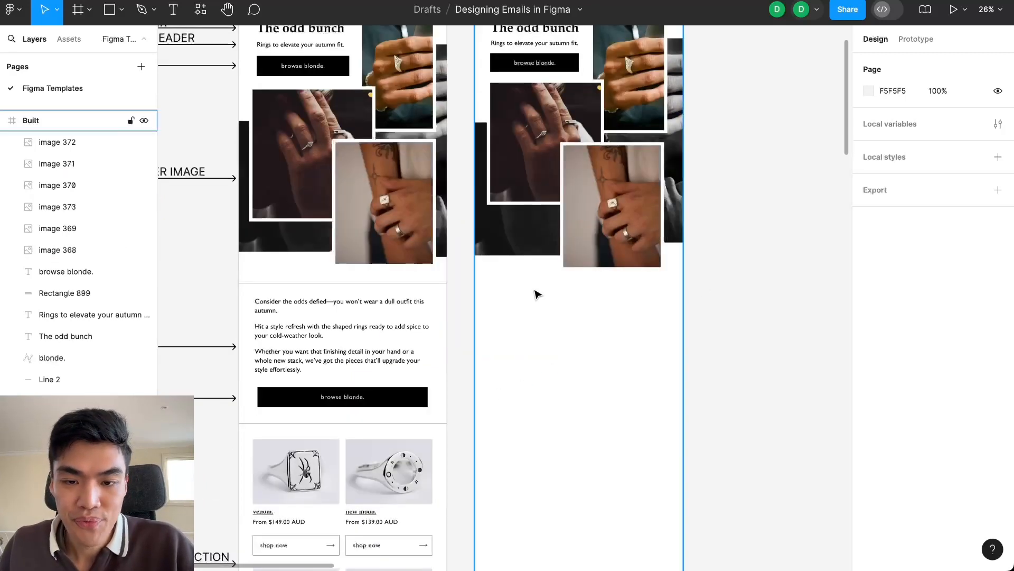
scroll(535, 293, "up", 5)
scroll(566, 330, "down", 5)
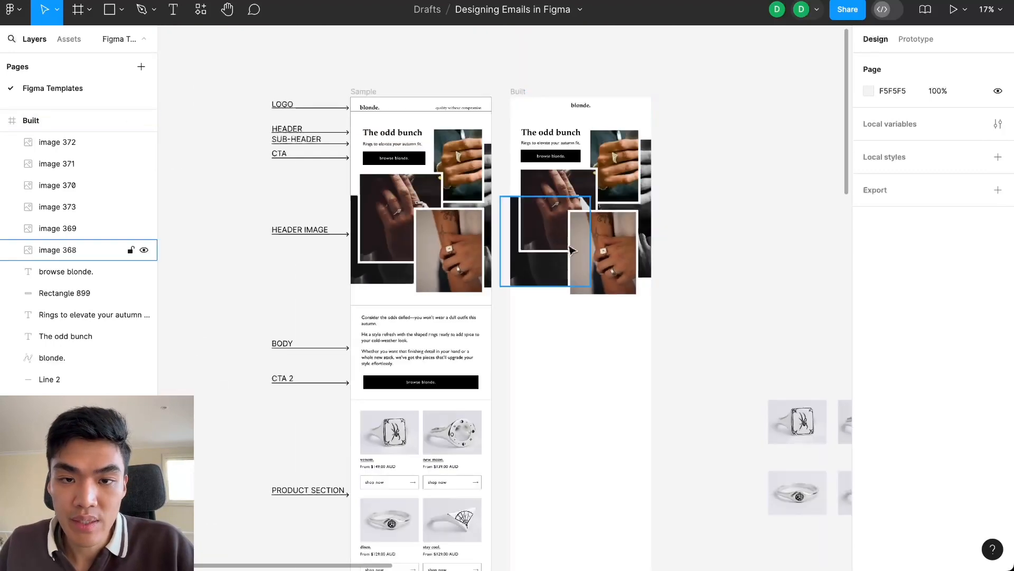
scroll(573, 296, "up", 6)
scroll(578, 280, "up", 2)
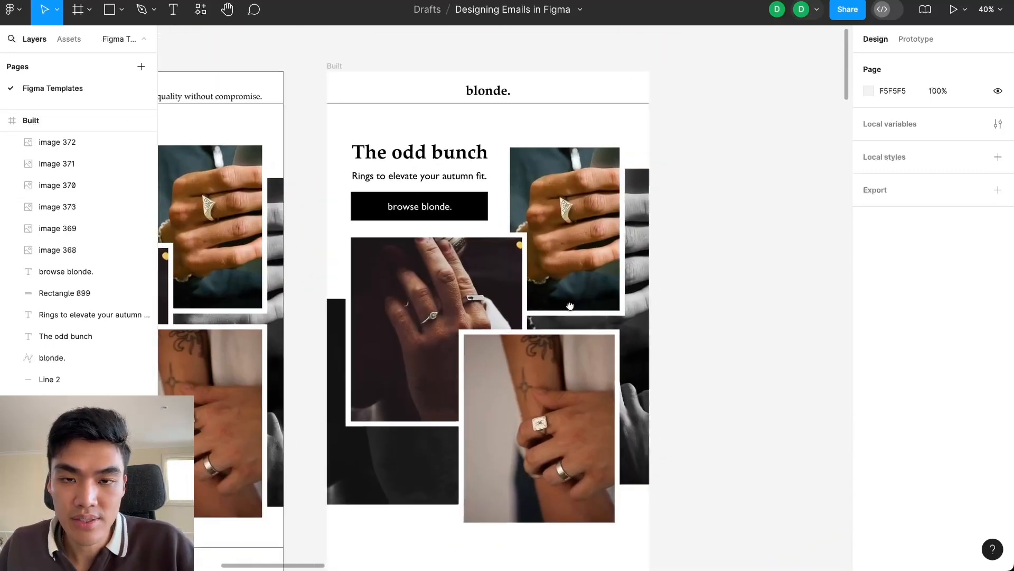
scroll(572, 296, "up", 2)
scroll(559, 266, "down", 2)
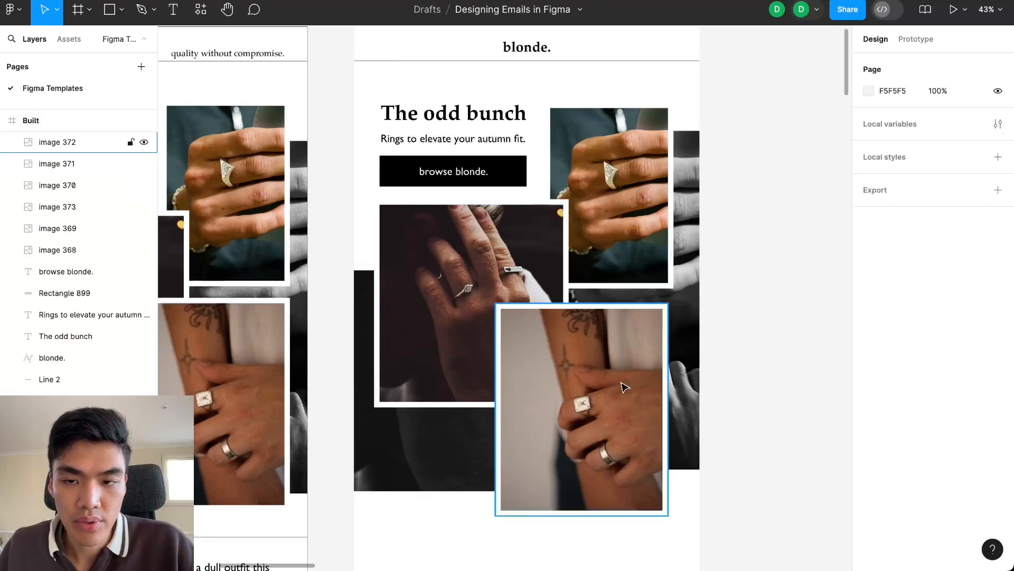
mouse_move(628, 385)
left_mouse_down()
mouse_move(634, 407)
mouse_move(633, 377)
left_mouse_up()
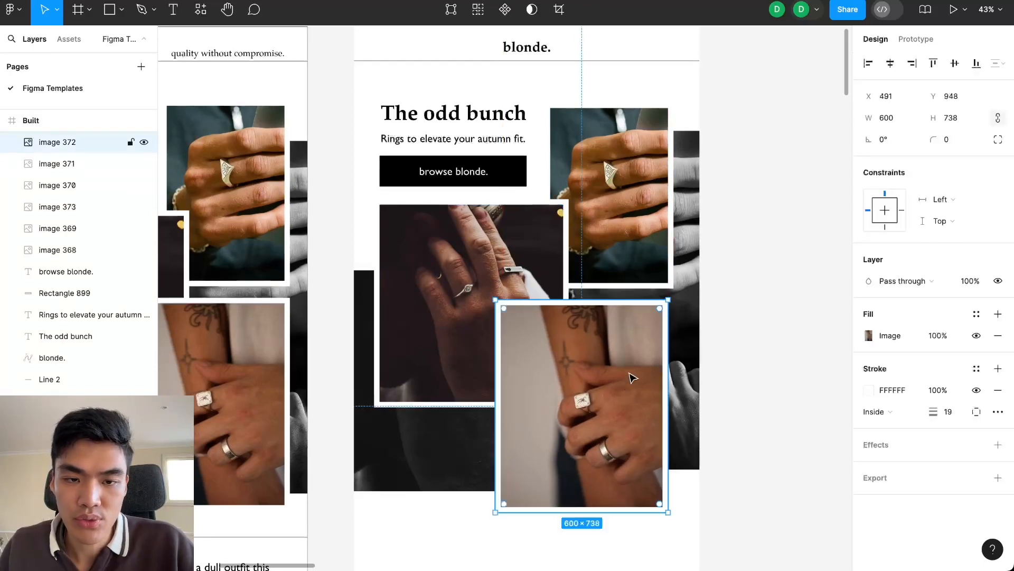
left_click(782, 289)
Draw a black divider line about 1200 wide across the Built frame below the photo collage and make it perfectly horizontal
scroll(769, 314, "up", 1)
scroll(761, 338, "down", 3)
scroll(752, 359, "up", 3)
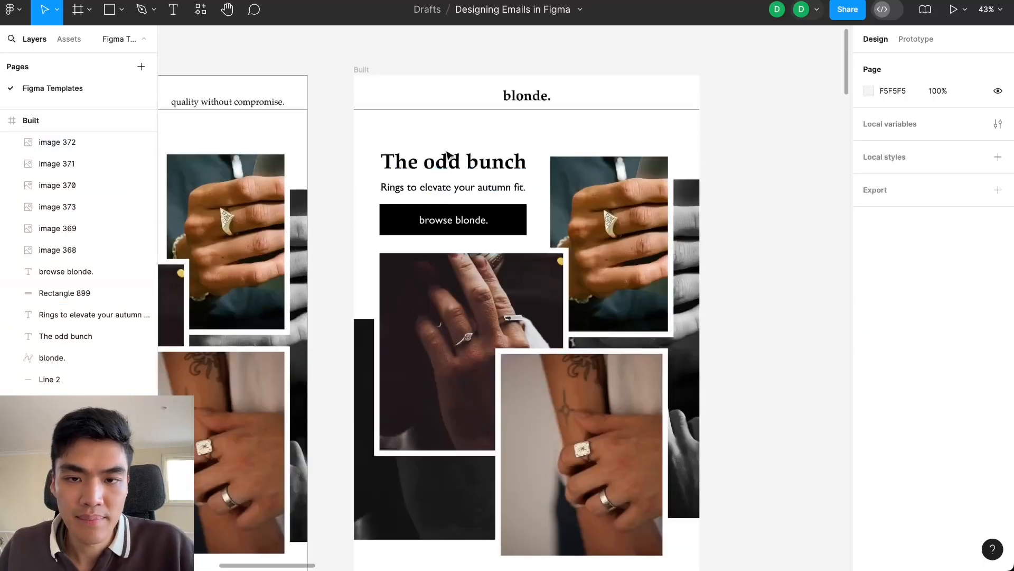
scroll(476, 201, "down", 3)
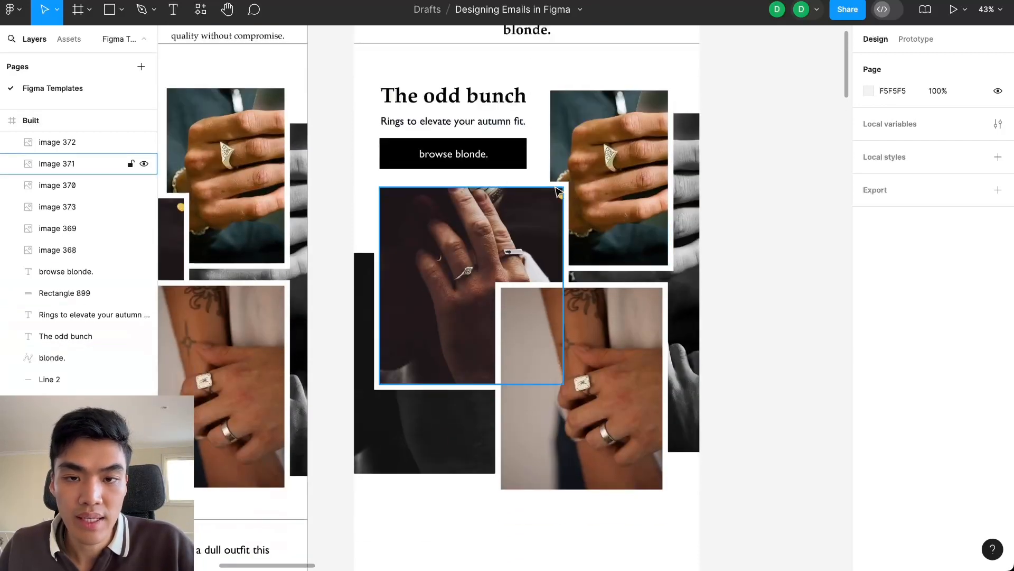
scroll(503, 209, "up", 1)
scroll(528, 237, "down", 5)
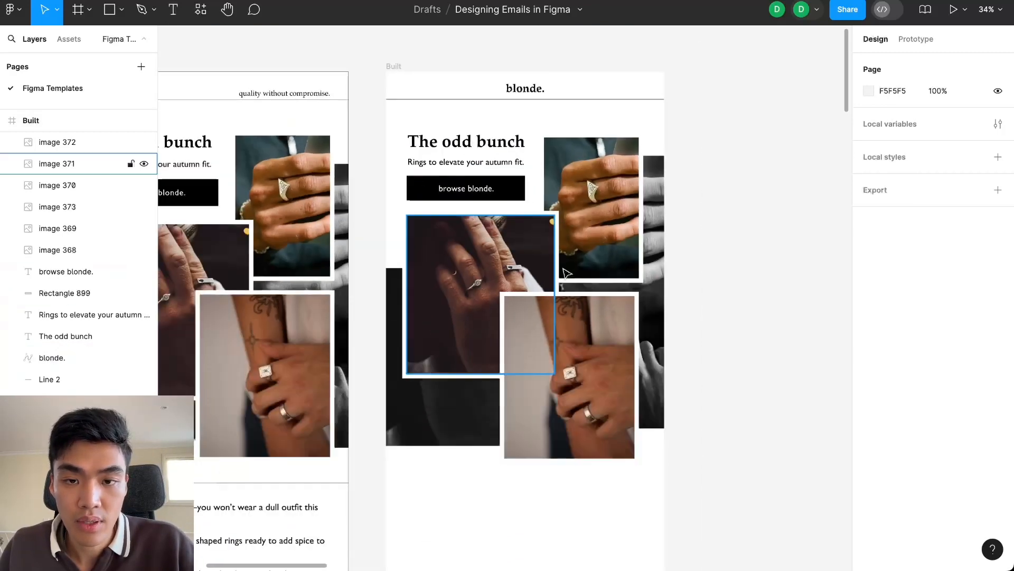
key("l")
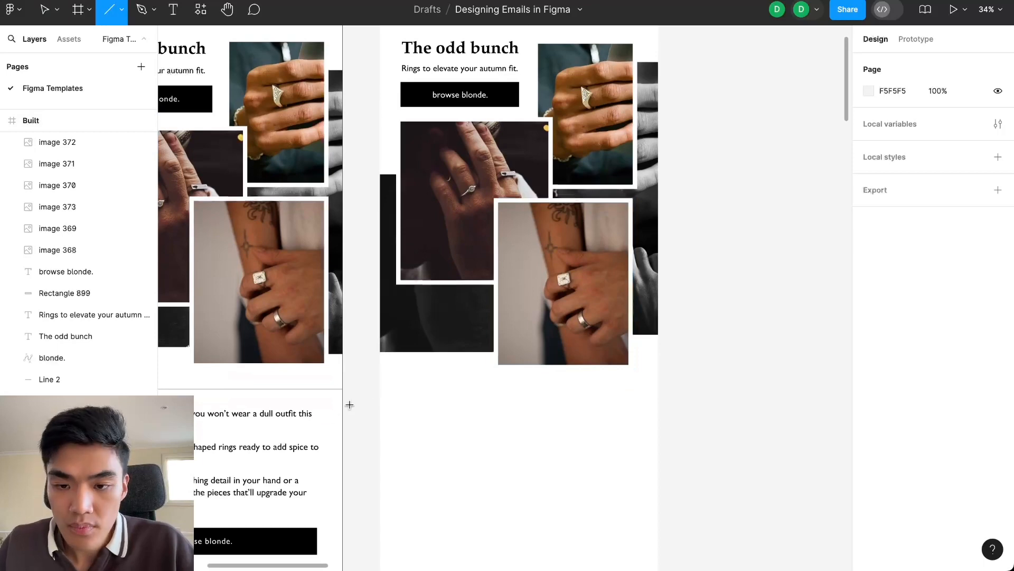
mouse_move(380, 387)
left_mouse_down()
mouse_move(706, 387)
mouse_move(657, 390)
left_mouse_up()
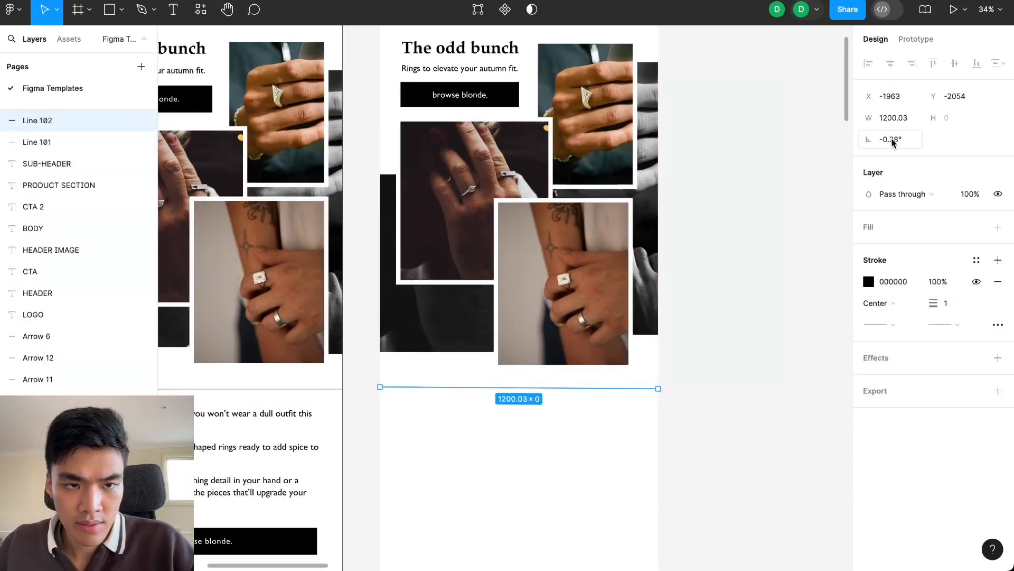
left_click(731, 381)
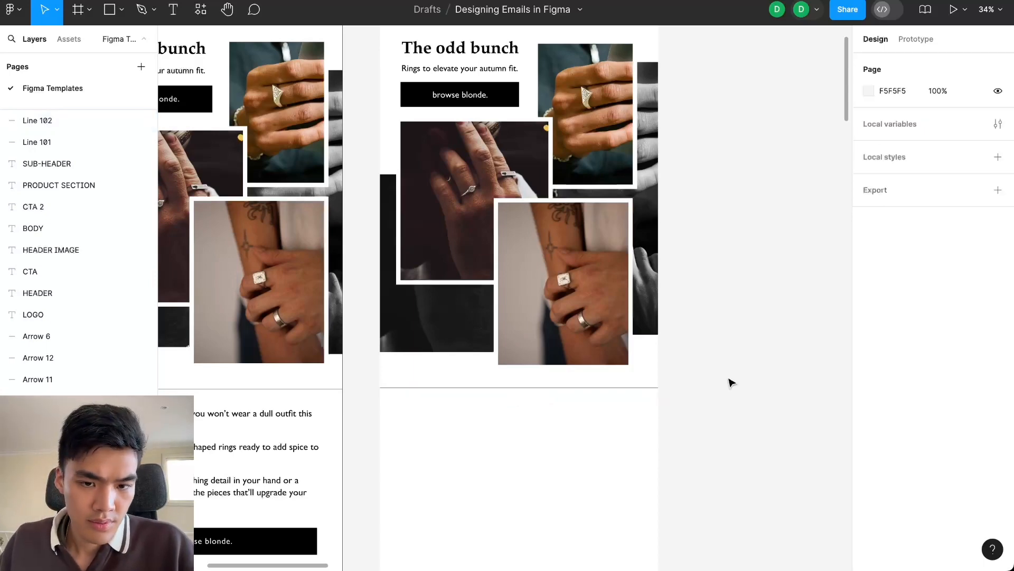
Duplicate the Sample's three-paragraph body text and place the copy below the Built frame's divider at X 93, Y 1838
scroll(627, 315, "down", 5)
scroll(448, 301, "down", 3)
left_click(377, 268)
scroll(503, 259, "up", 2)
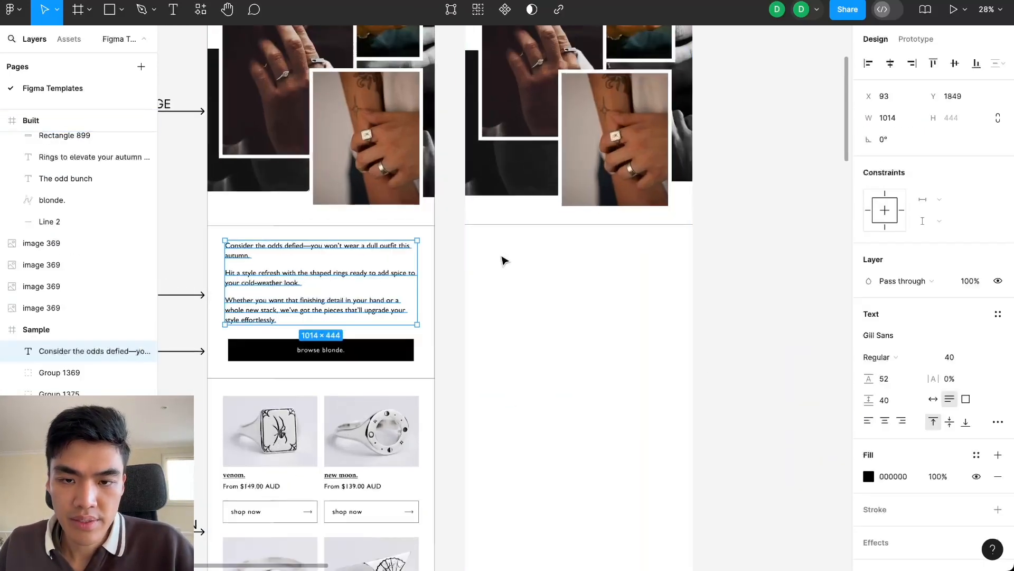
key("ctrl+d")
scroll(434, 280, "up", 2)
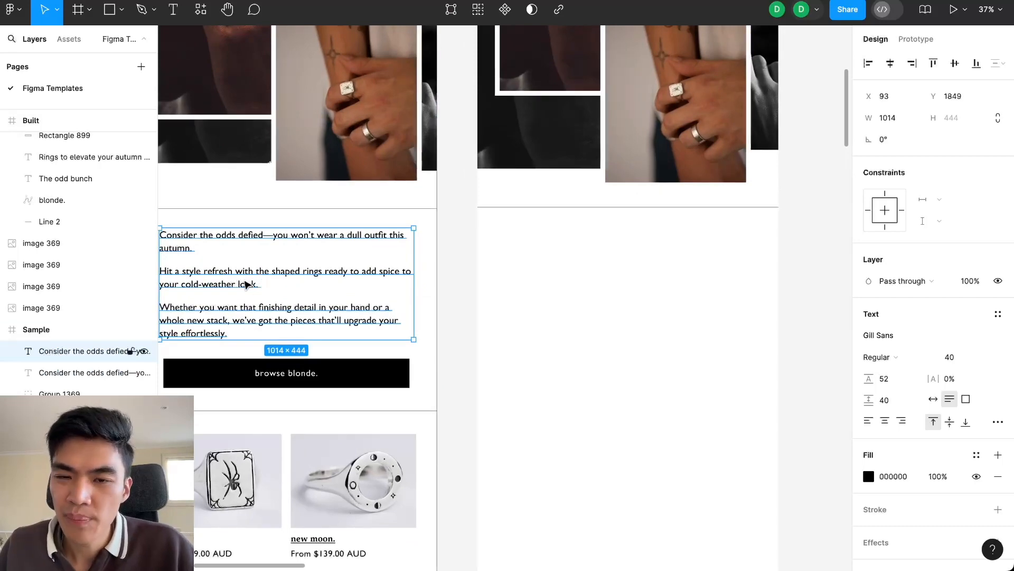
left_click_drag(245, 284, 587, 281)
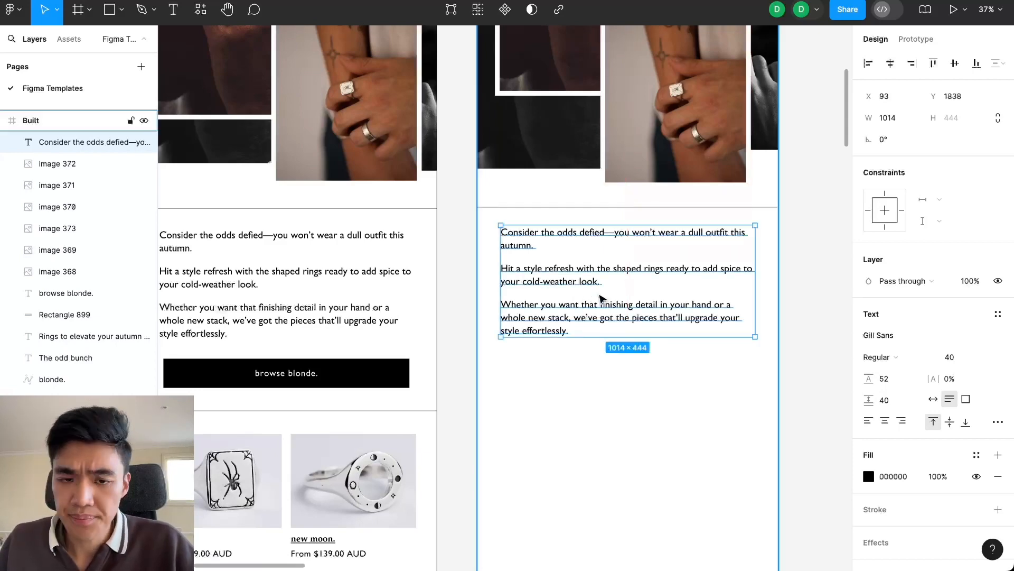
Compare the copied body text with the Sample's version and delete the copy from the Built frame
scroll(601, 299, "down", 3)
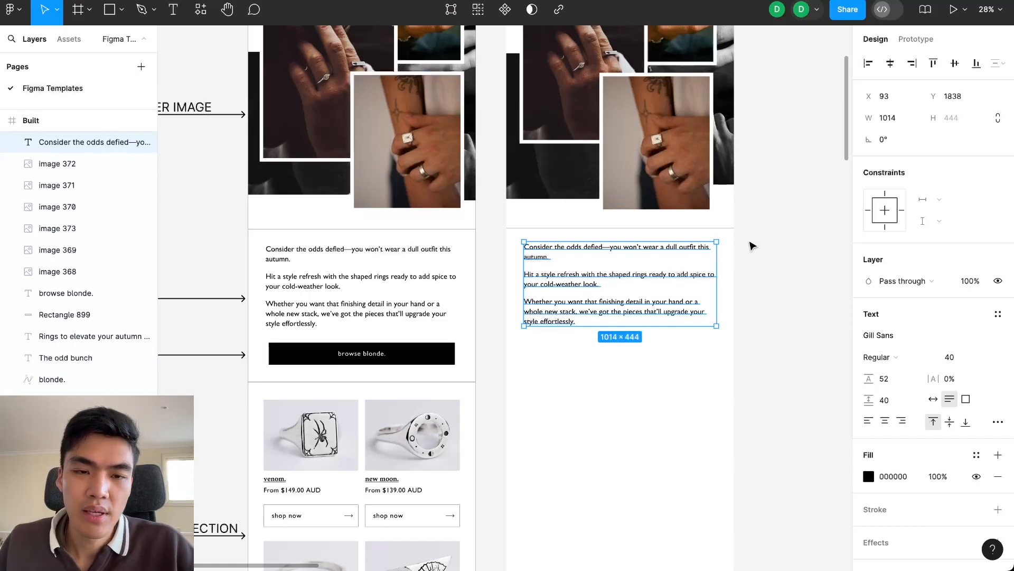
left_click(766, 239)
left_click(632, 288)
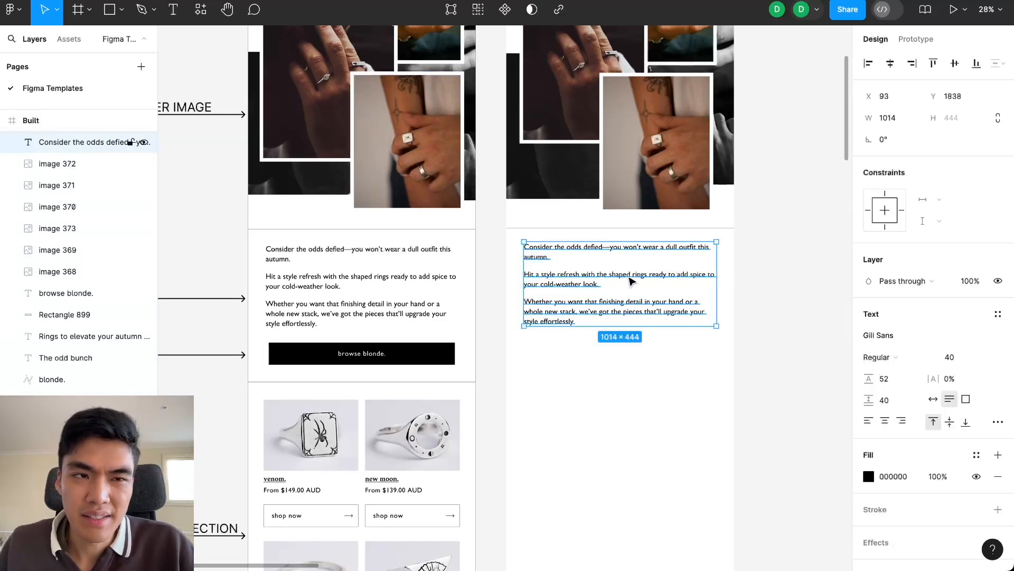
scroll(632, 278, "up", 1)
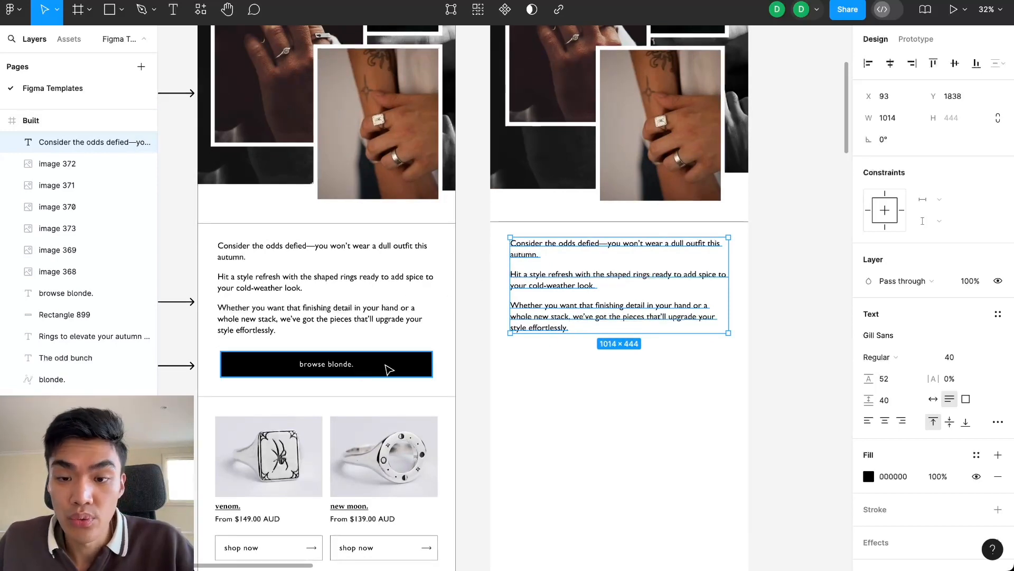
left_click(777, 269)
scroll(616, 342, "up", 2)
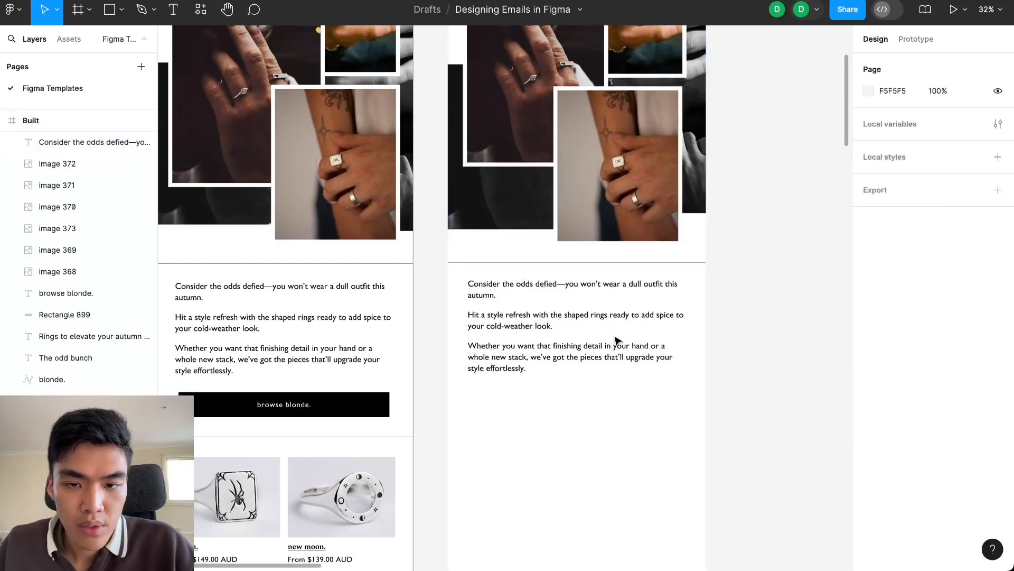
scroll(577, 338, "down", 1)
left_click(522, 315)
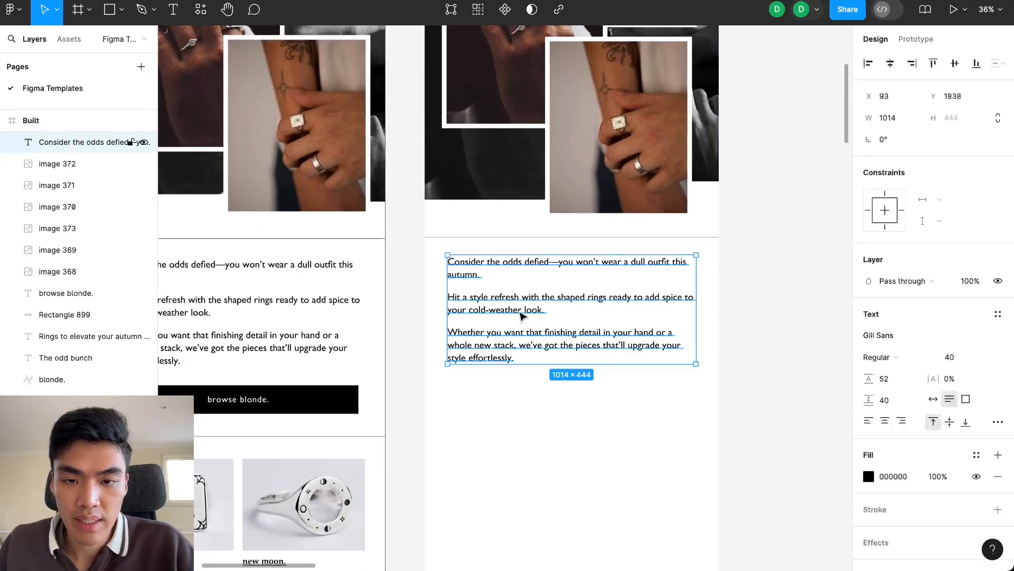
key("Delete")
key("t")
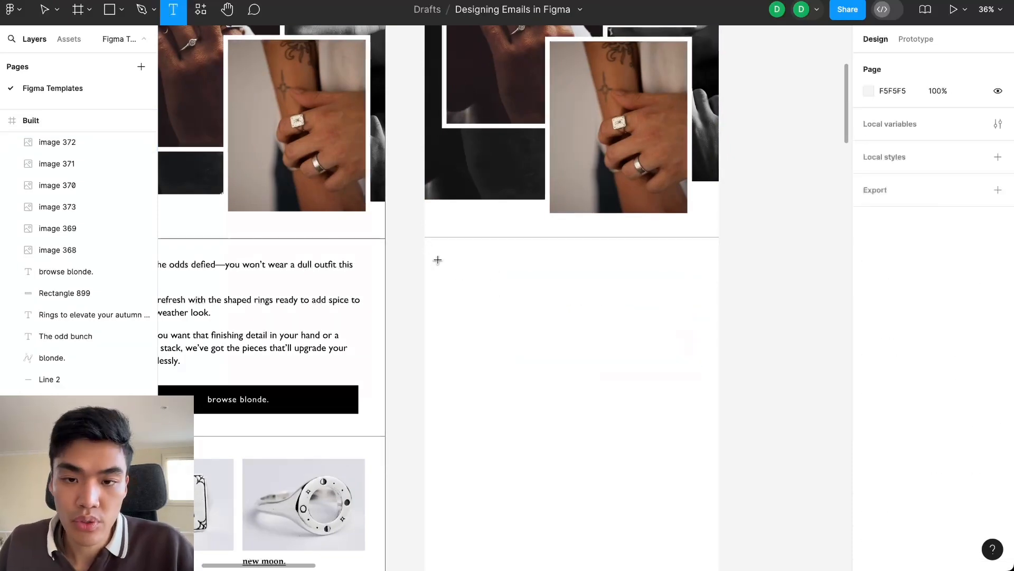
key("v")
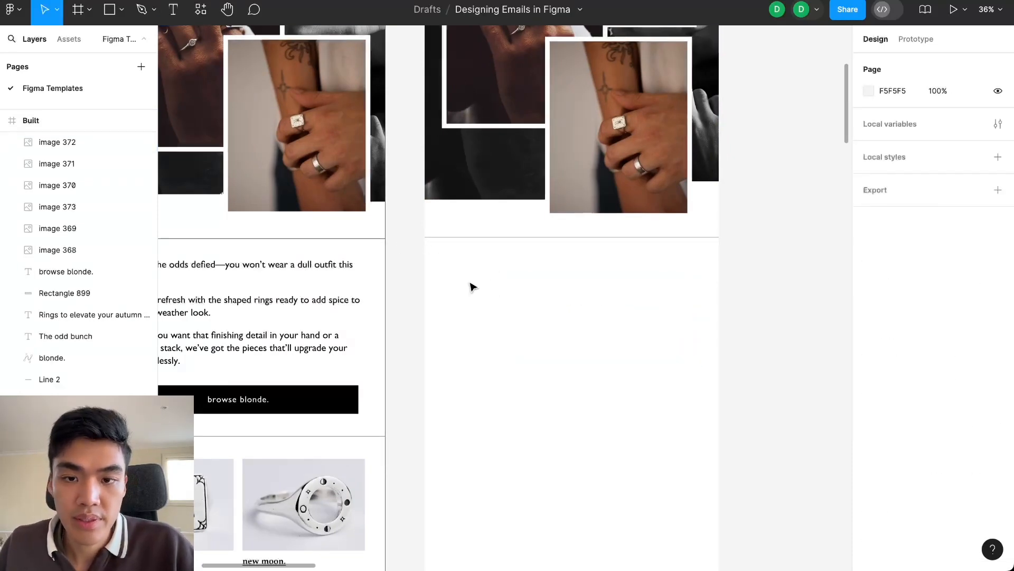
left_click(175, 21)
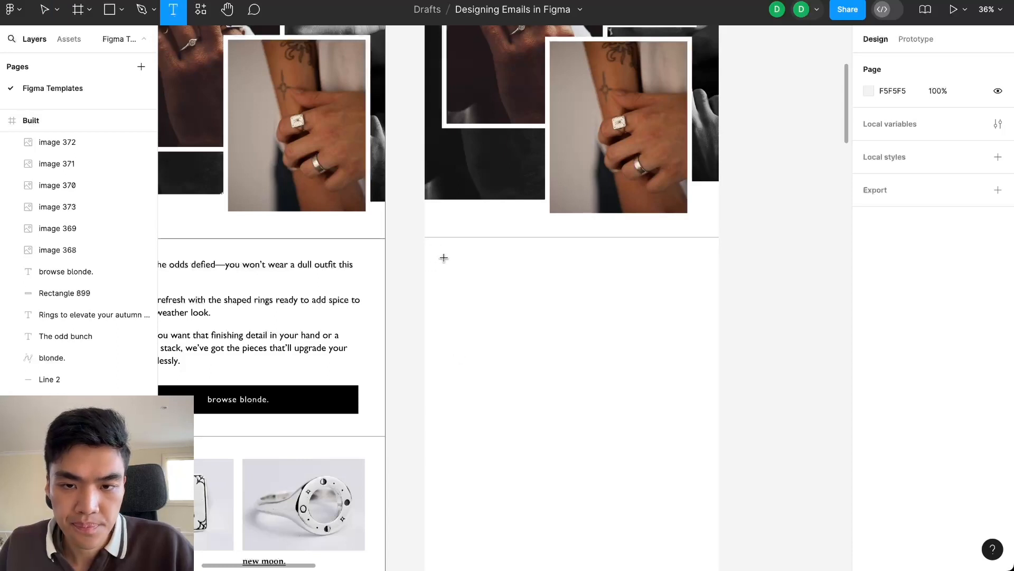
left_click_drag(444, 258, 702, 386)
Cut the Sample's three-paragraph body text and paste it into a new text box about 1058 × 559 below the Built frame's divider
triple_click(293, 310)
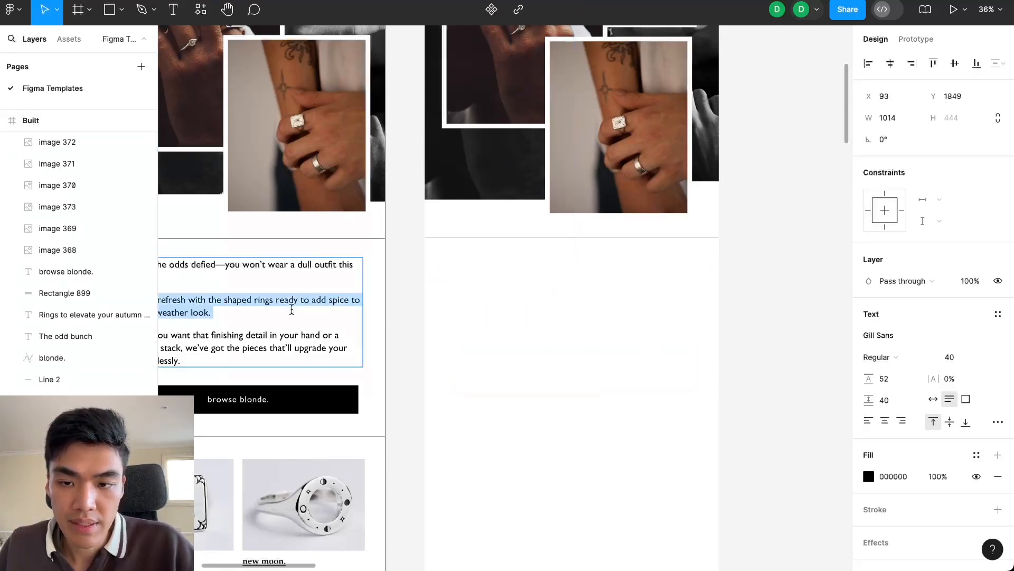
left_click_drag(251, 378, 417, 360)
left_click(310, 266)
left_click(417, 360)
key("super+a")
left_click(664, 301)
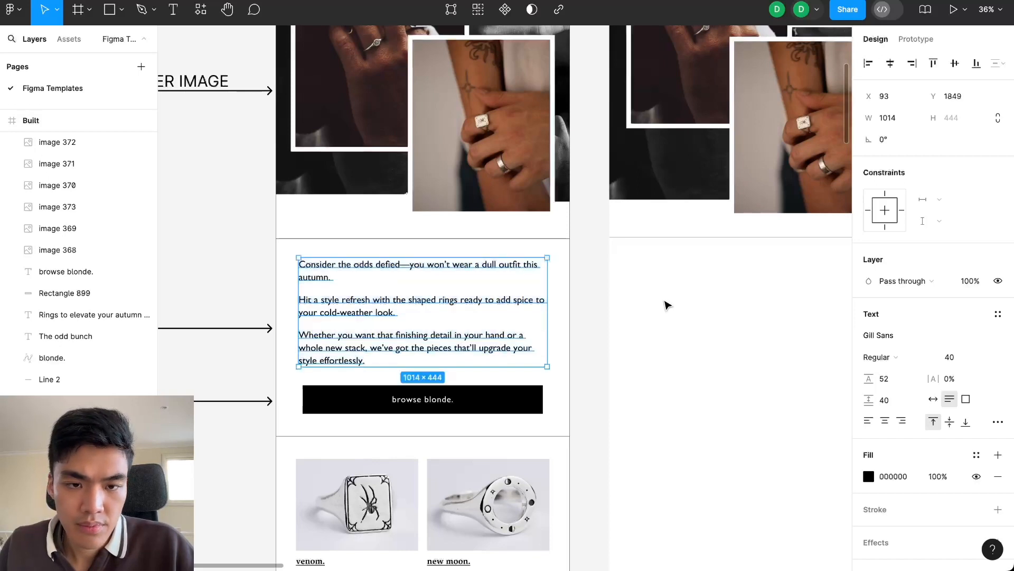
scroll(664, 301, "right", 3)
key("t")
key("super+x")
left_click_drag(473, 253, 734, 392)
key("super+v")
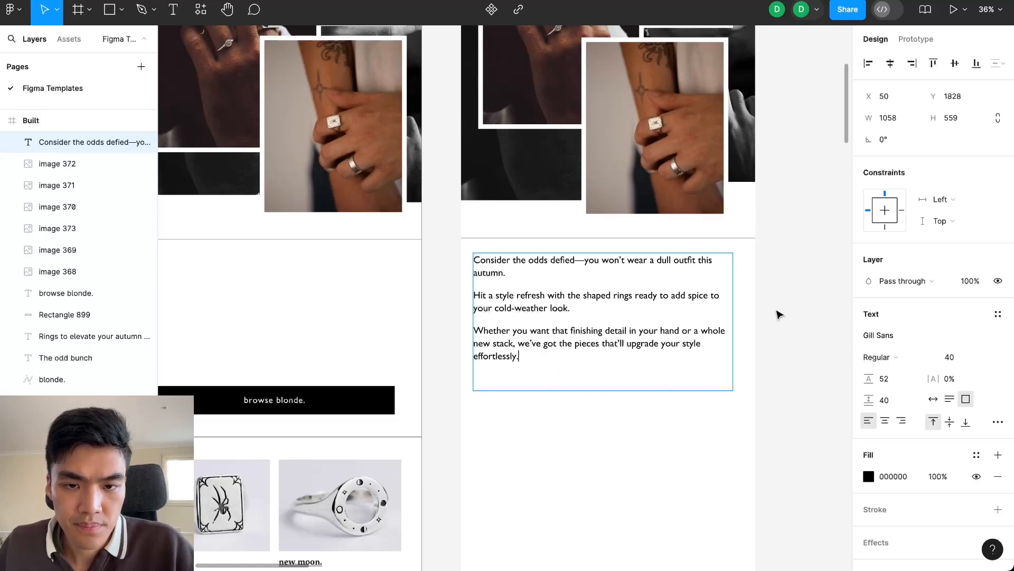
key("Escape")
Switch the pasted body text to auto width and narrow its box to about 1064 wide so it wraps inside the Built frame
left_click(931, 400)
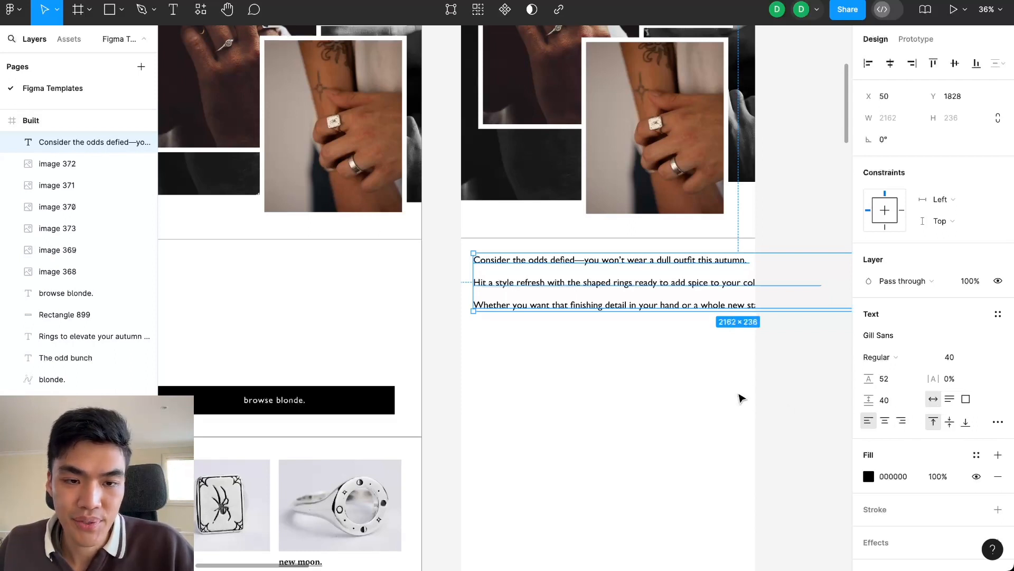
scroll(677, 347, "right", 6)
left_click_drag(638, 291, 397, 316)
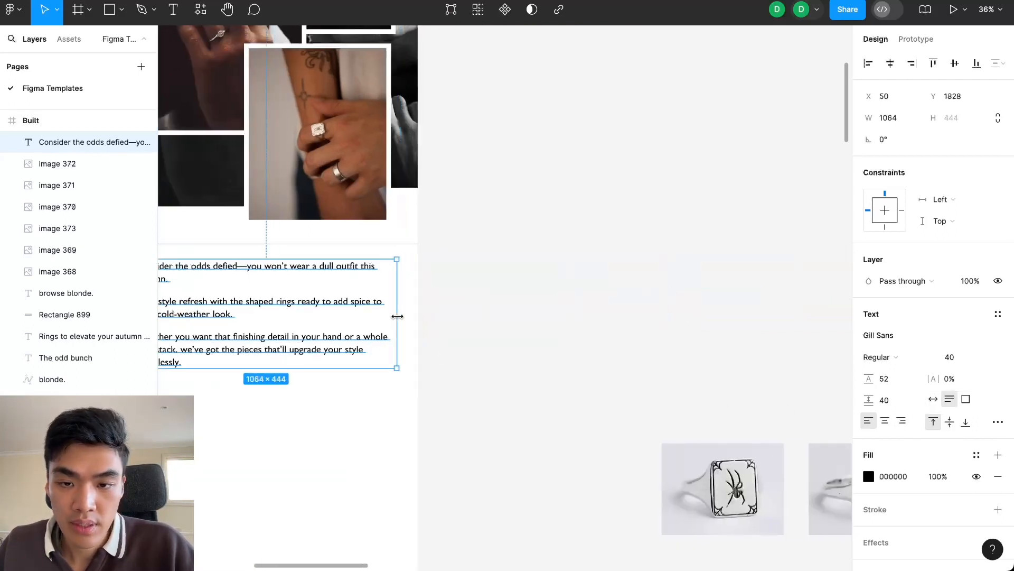
scroll(472, 333, "left", 3)
Move the body text to about X 67, Y 1847 and narrow its box from the sides to widen the margins within the Built frame
left_click_drag(355, 271, 359, 276)
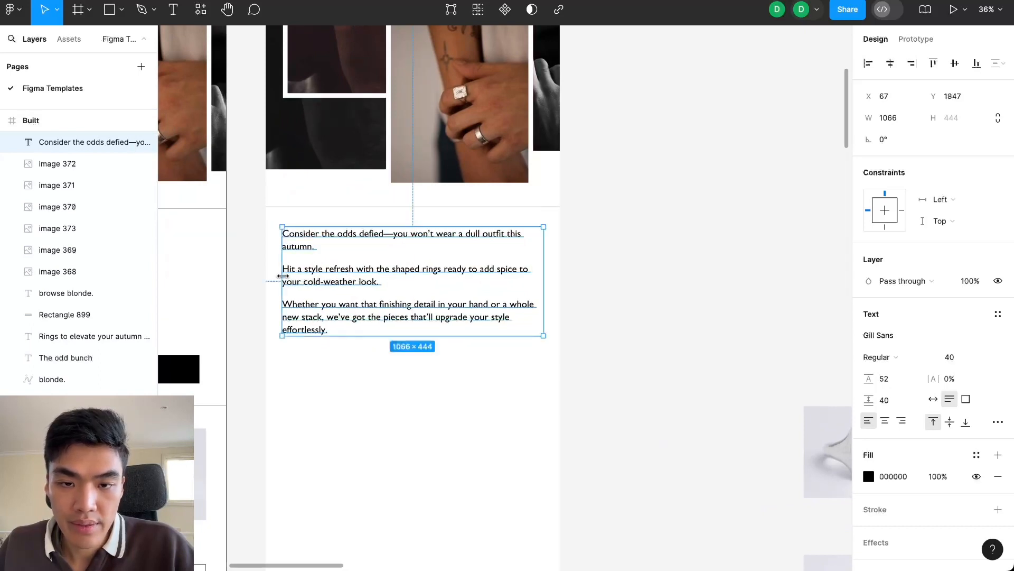
left_click_drag(283, 276, 335, 277)
left_click_drag(659, 344, 688, 322)
left_click(686, 324)
Compare the Built frame's body section with the Sample's body and CTA 2 sections
left_click_drag(648, 366, 808, 278)
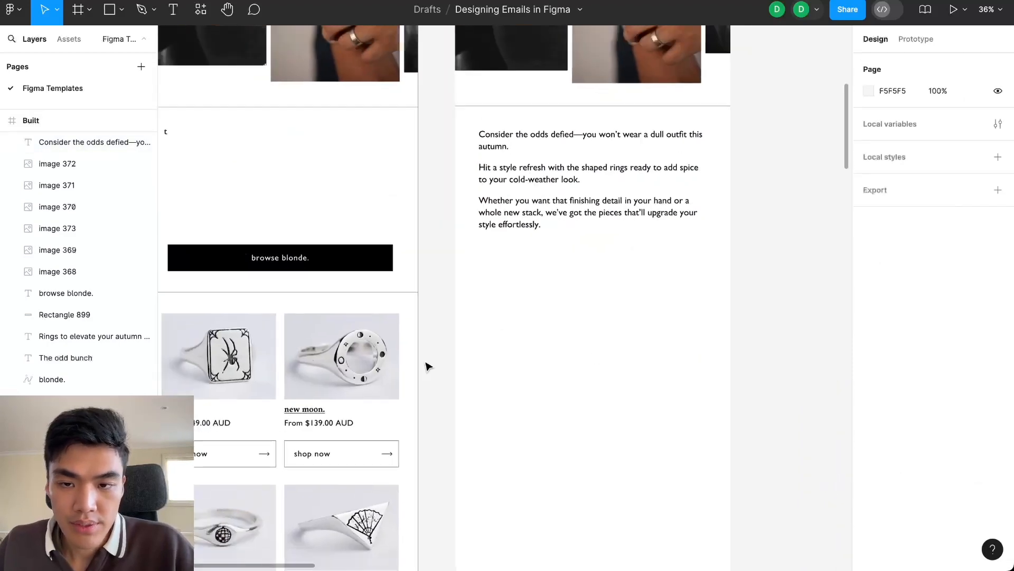
scroll(427, 364, "down", 2)
left_click_drag(448, 358, 546, 333)
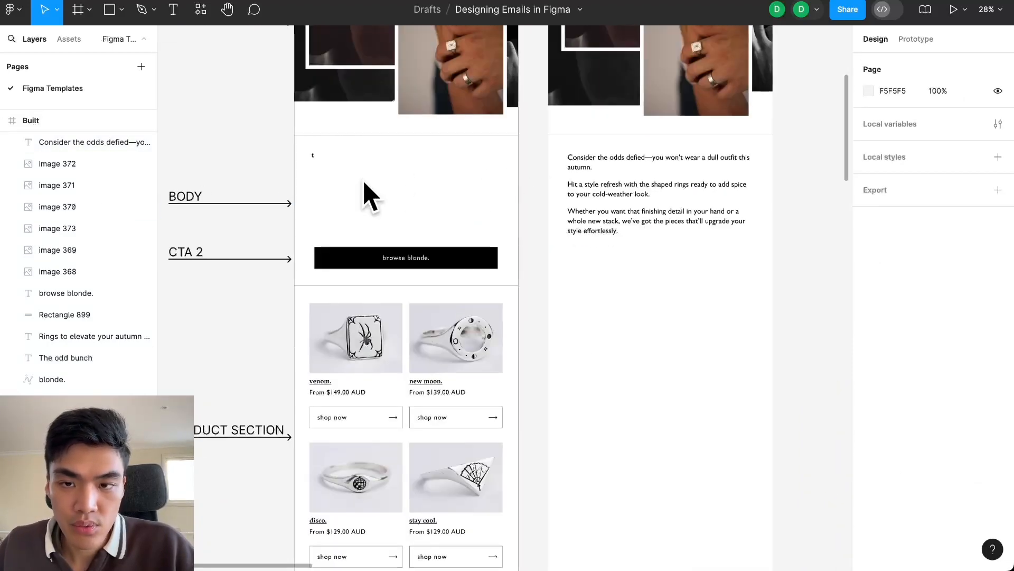
left_click(313, 158)
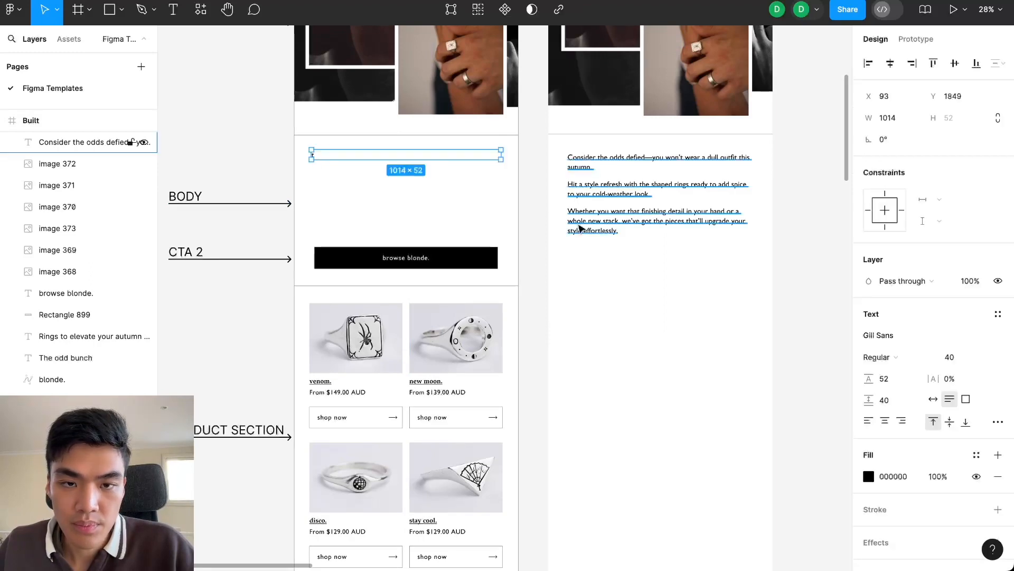
left_click(555, 238)
left_click_drag(632, 303, 476, 319)
Draw a 1000 × 120 rectangle below the body text at X 98, Y 2362 and fill it with black 000000
scroll(477, 297, "up", 1)
scroll(460, 276, "up", 1)
key("r")
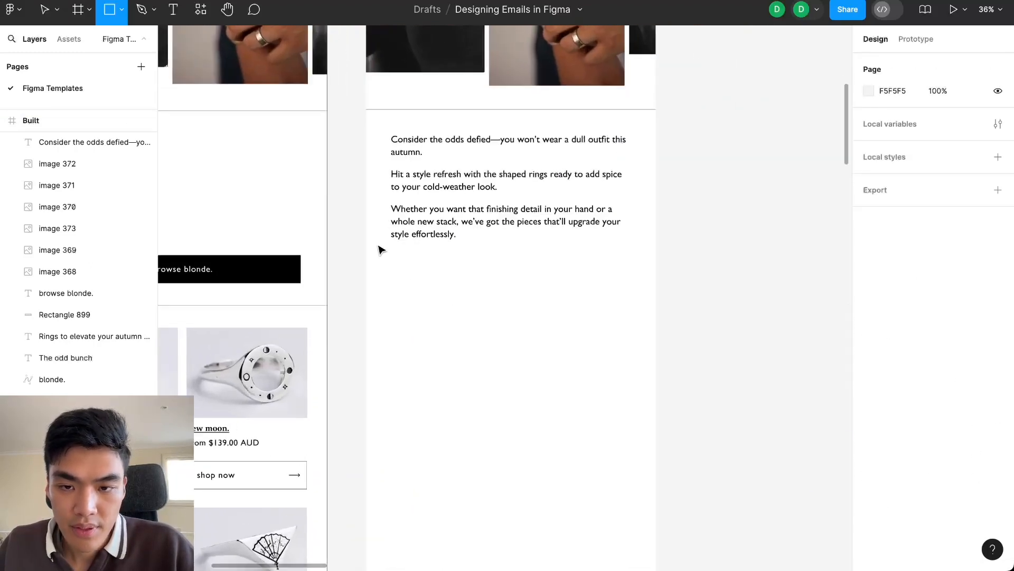
left_click_drag(390, 254, 633, 282)
scroll(517, 269, "up", 2)
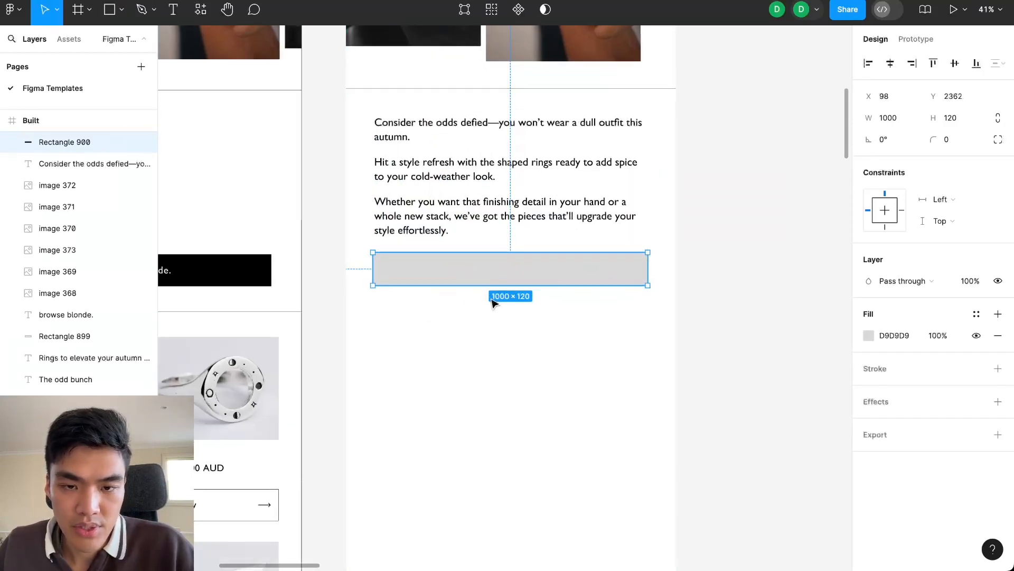
scroll(507, 302, "up", 1)
left_click(869, 336)
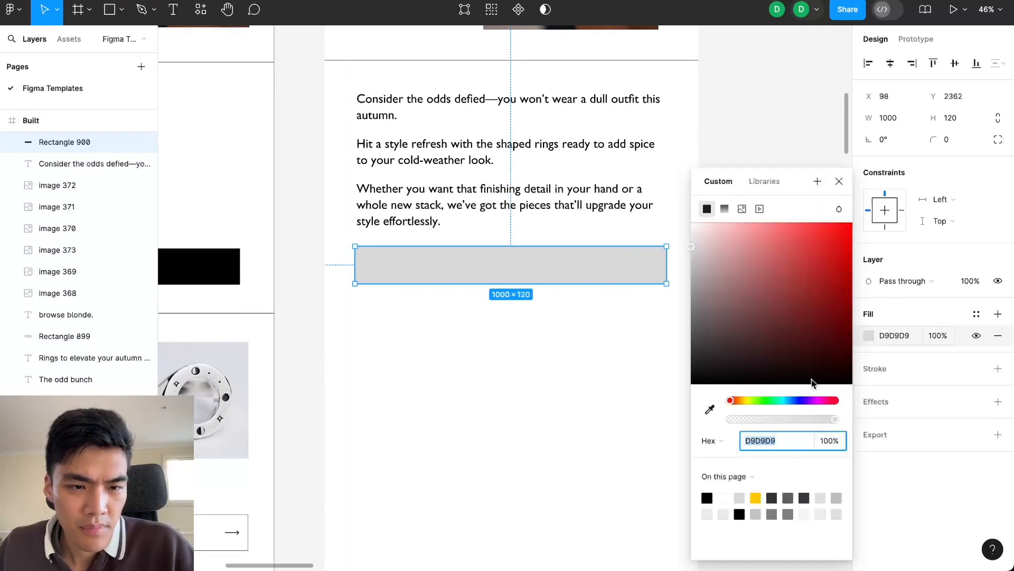
left_click_drag(729, 351, 372, 472)
scroll(320, 318, "down", 2)
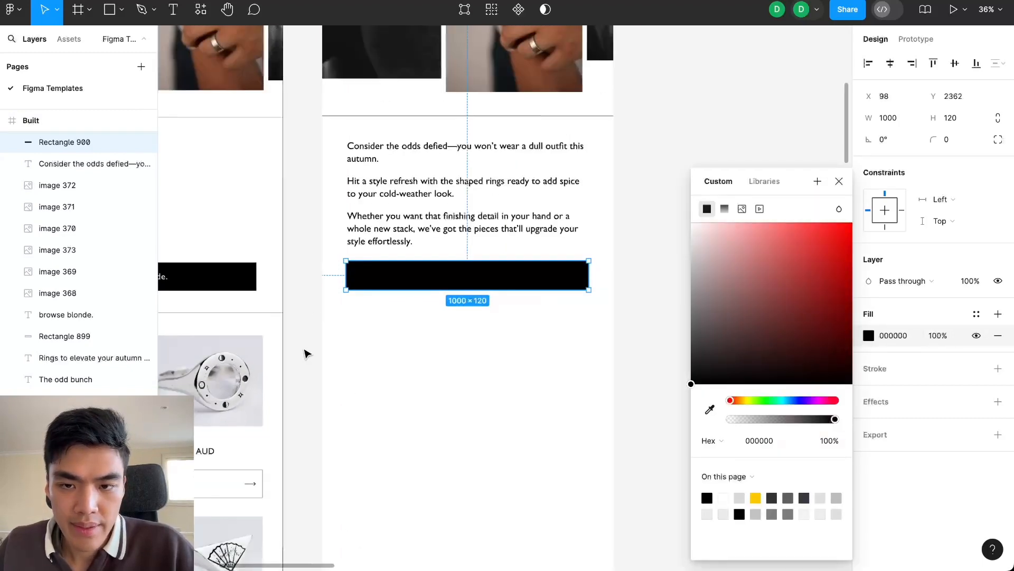
left_click(306, 353)
Duplicate the header button's "browse blonde." label and place the copy centred over the new black rectangle at X 491, Y 2397
scroll(407, 224, "up", 2)
scroll(407, 224, "down", 4)
scroll(597, 284, "up", 3)
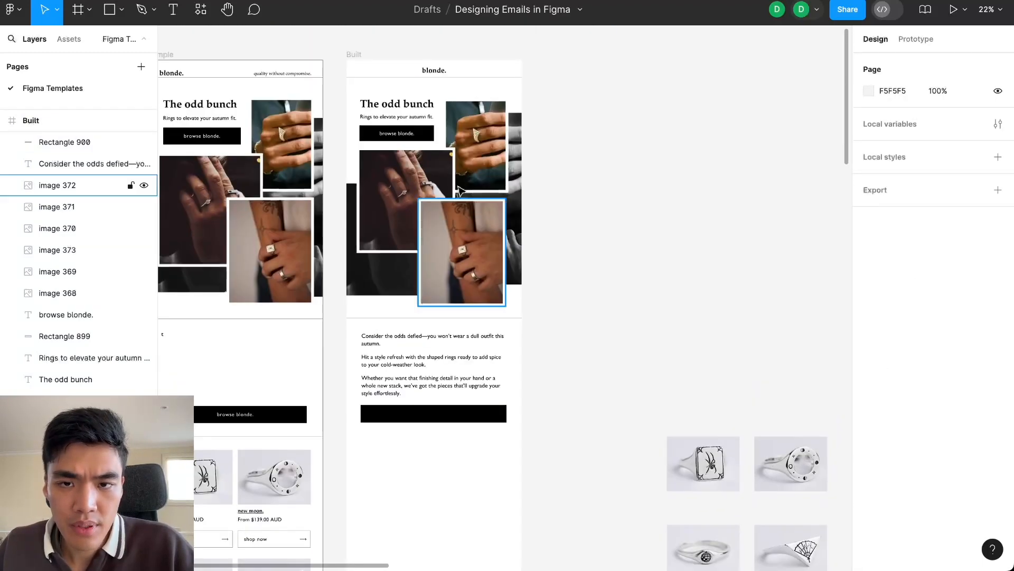
left_click(392, 142)
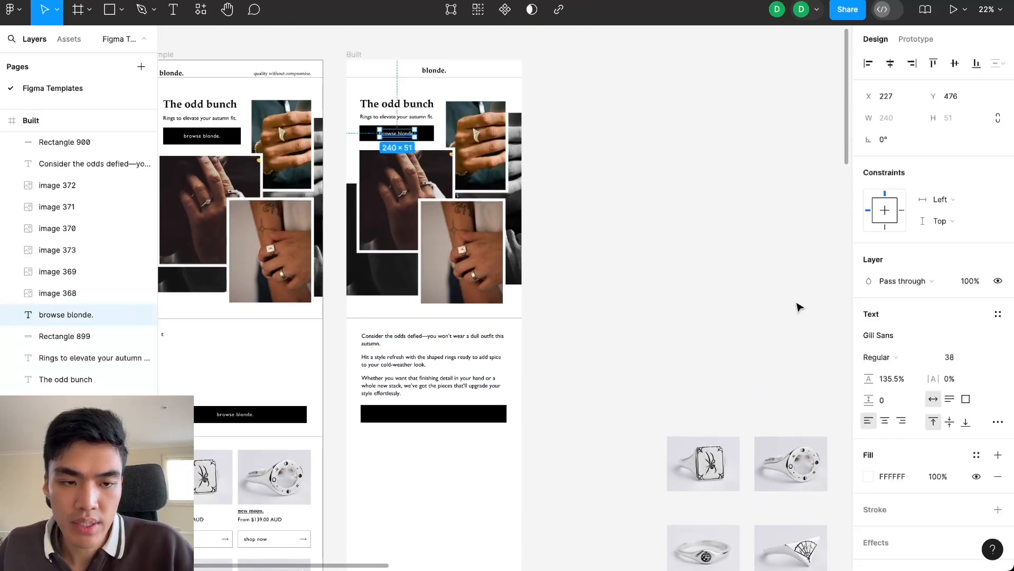
key("super+d")
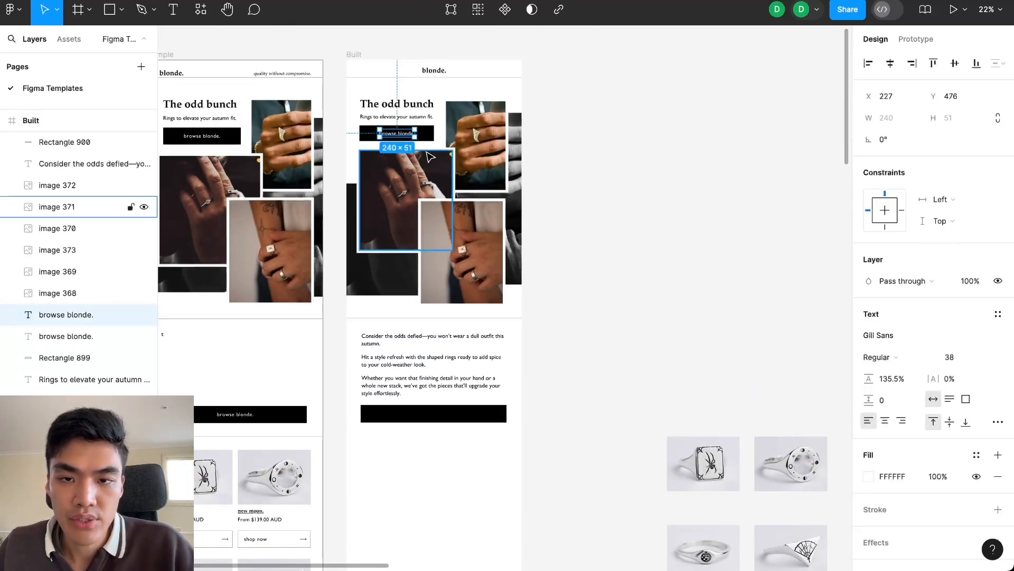
left_click_drag(398, 136, 441, 420)
left_click(612, 392)
Shift the black rectangle aside, bring the copied "browse blonde." label to the front, and return the rectangle behind it
scroll(494, 431, "up", 10)
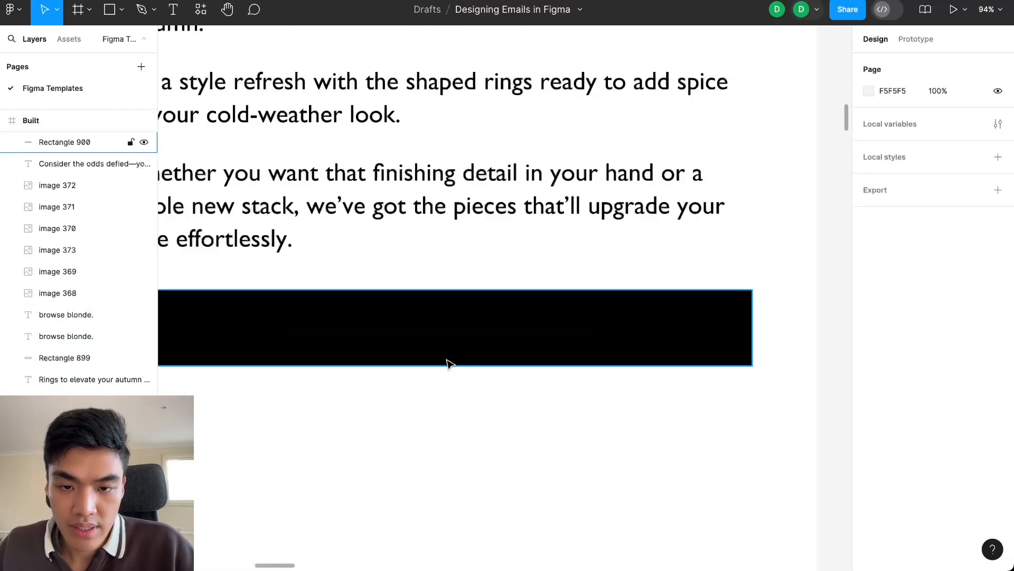
left_click(467, 334)
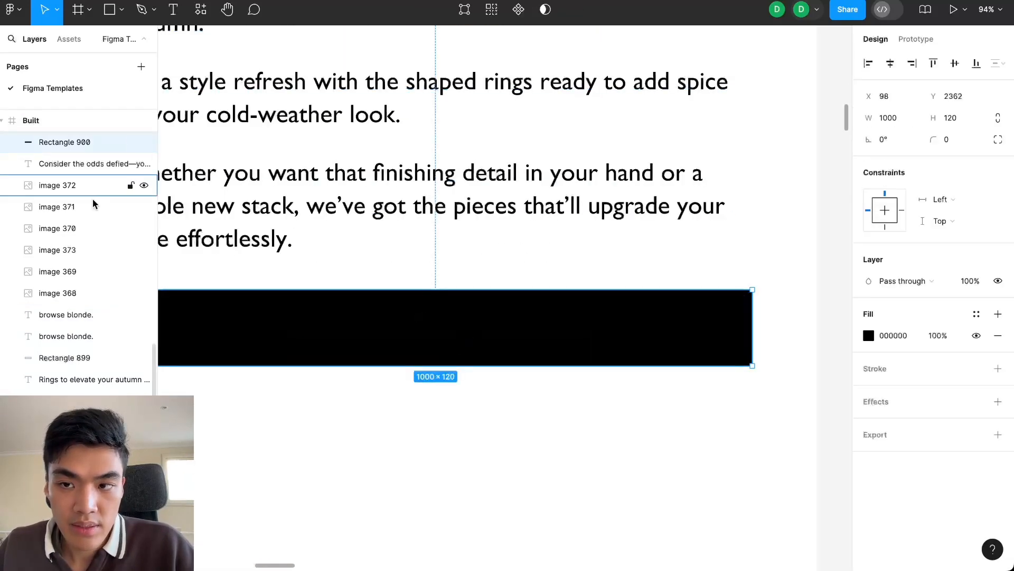
left_click_drag(507, 356, 516, 446)
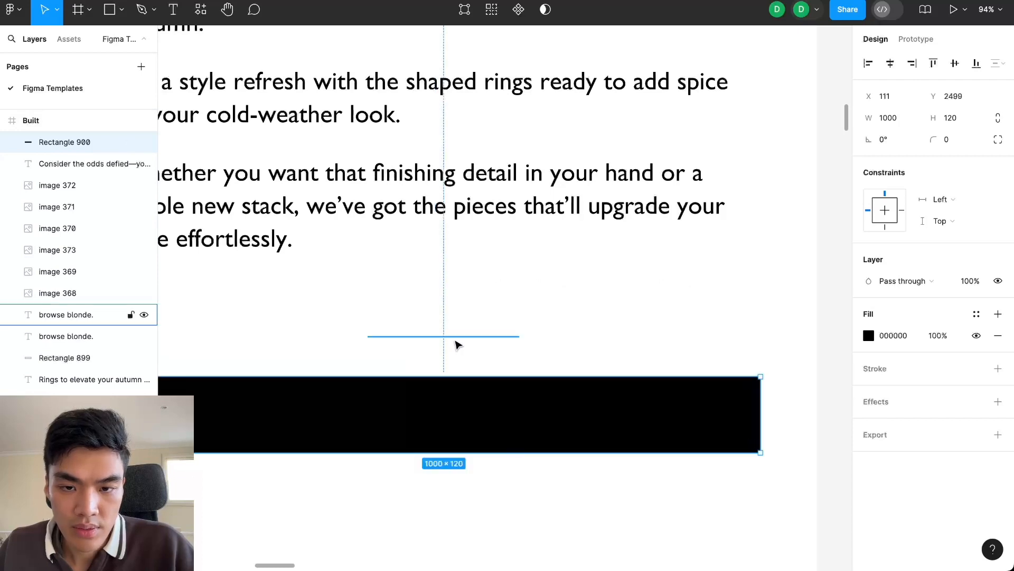
left_click(457, 334)
right_click(449, 344)
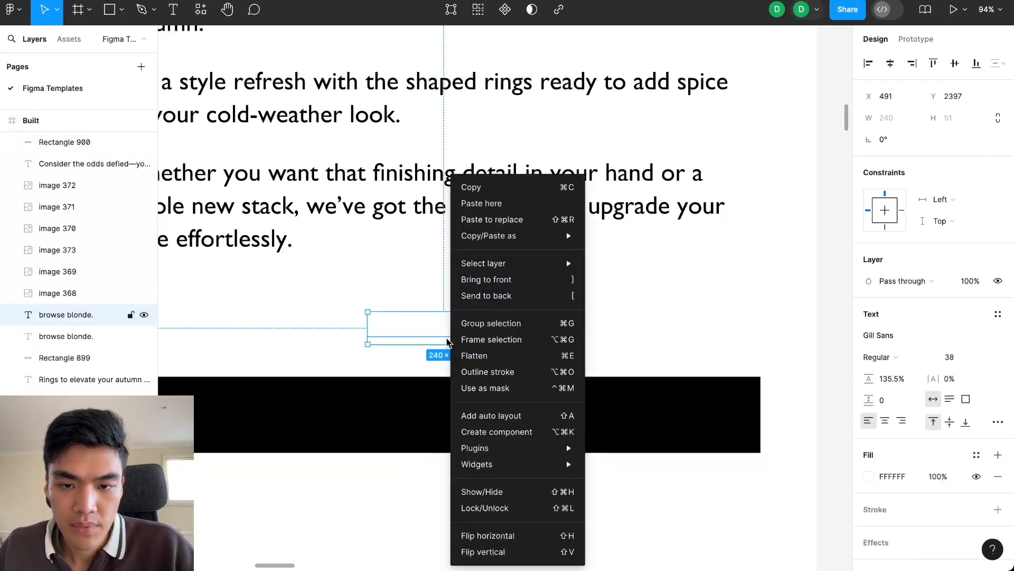
left_click(475, 286)
left_click_drag(403, 424, 405, 344)
scroll(532, 376, "down", 2)
left_click(474, 344)
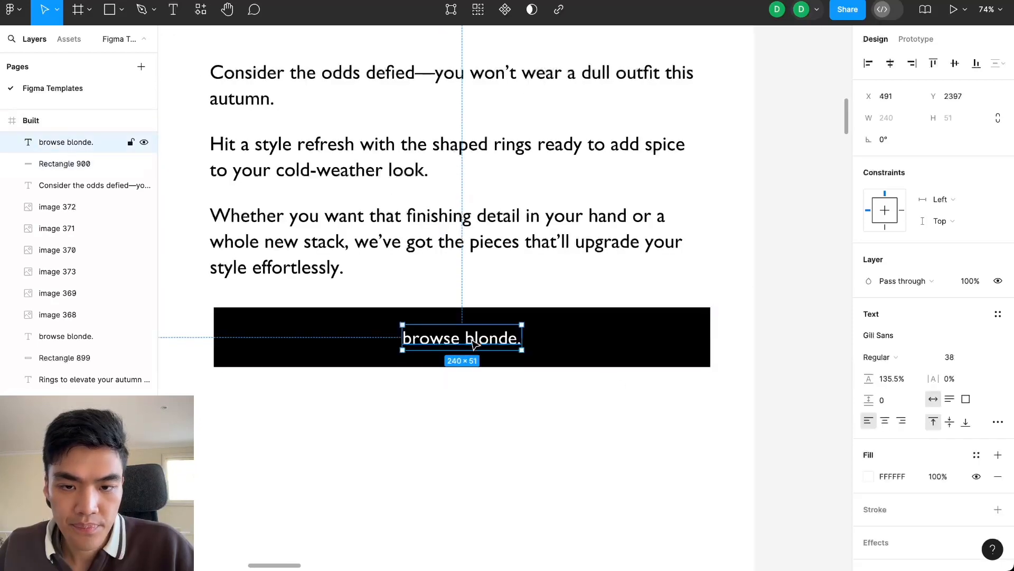
scroll(474, 344, "down", 5)
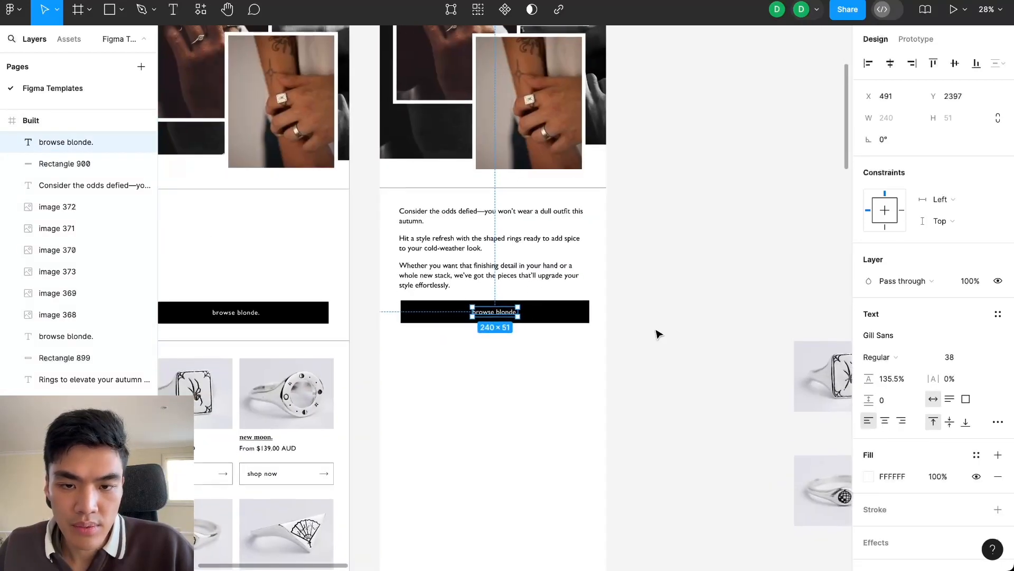
left_click(657, 334)
Draw a black divider line about 1200 wide across the Built frame below the second button and set its rotation to 0°
scroll(528, 364, "down", 5)
scroll(412, 291, "up", 1)
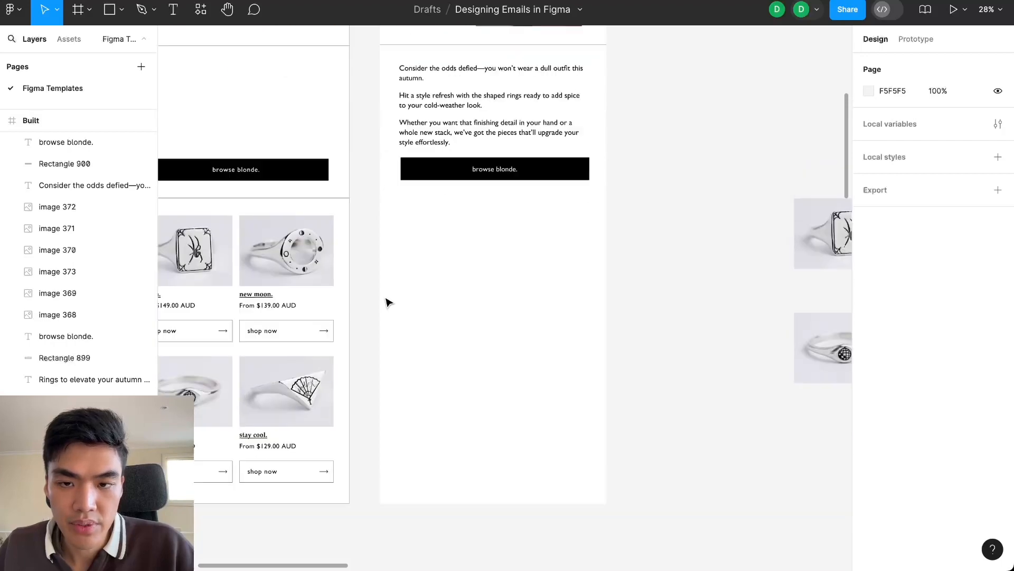
scroll(493, 370, "left", 2)
scroll(494, 370, "up", 5)
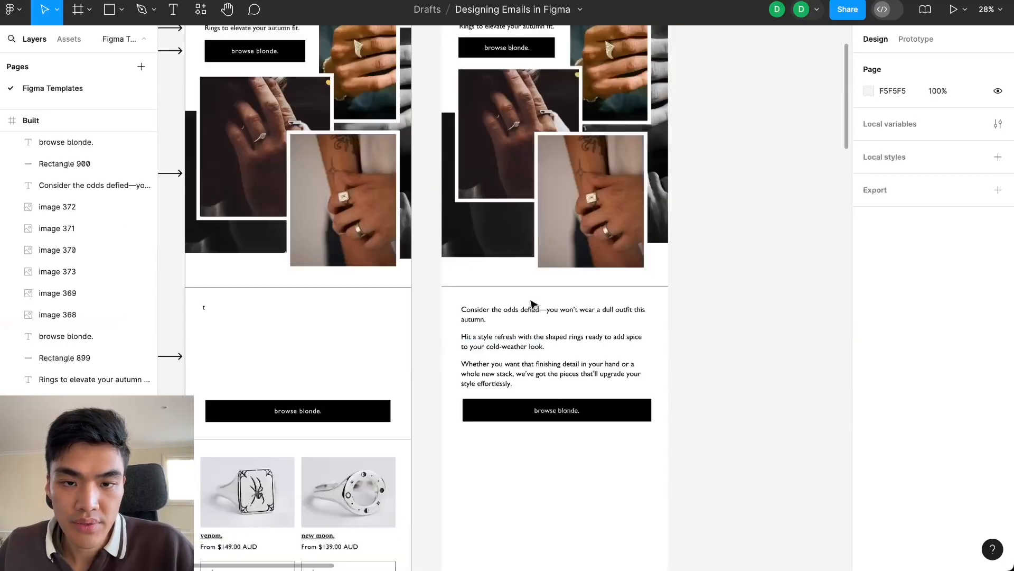
scroll(539, 338, "down", 5)
scroll(518, 338, "right", 2)
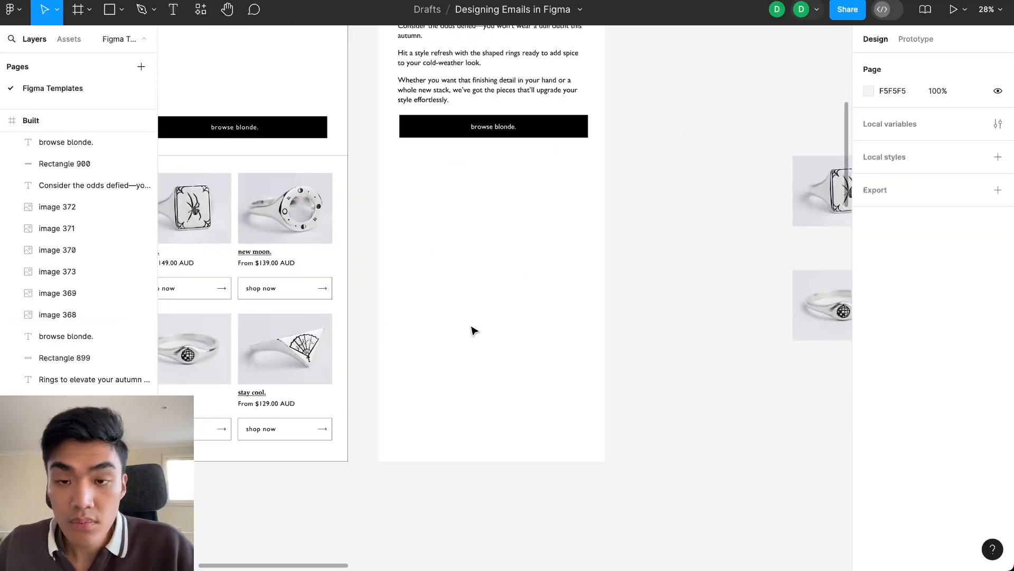
key("l")
left_click_drag(380, 155, 605, 158)
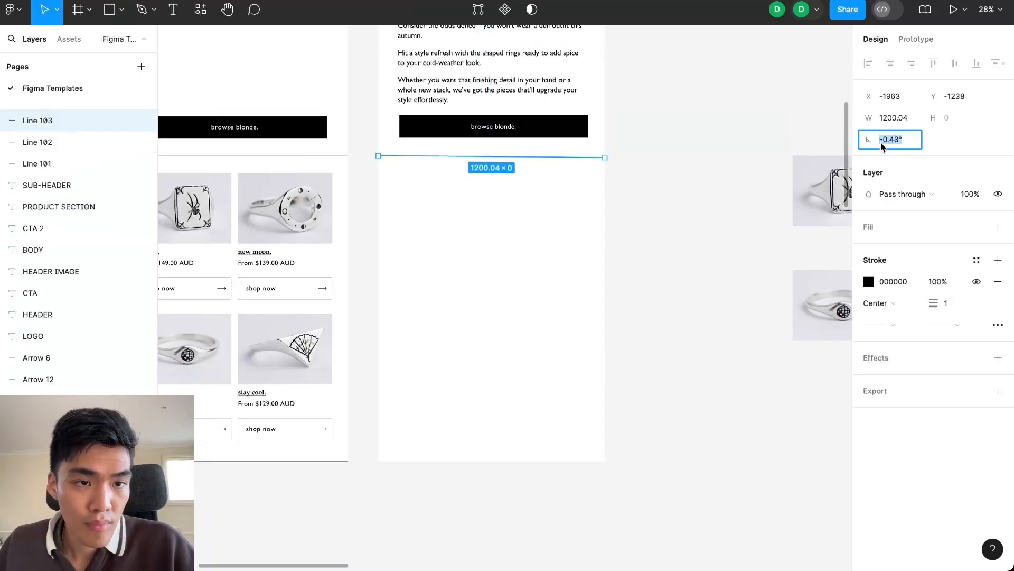
type("0")
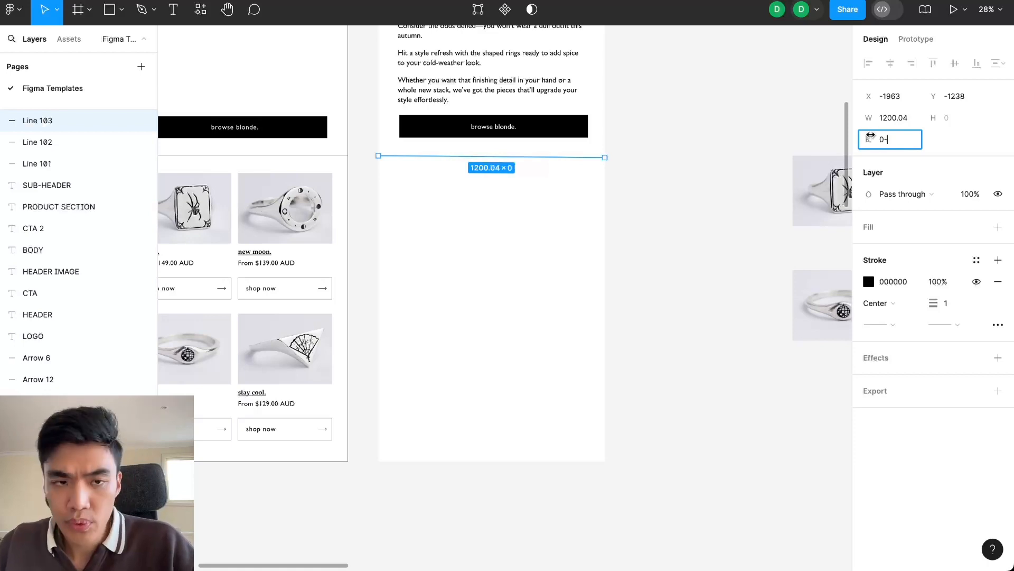
scroll(655, 173, "left", 2)
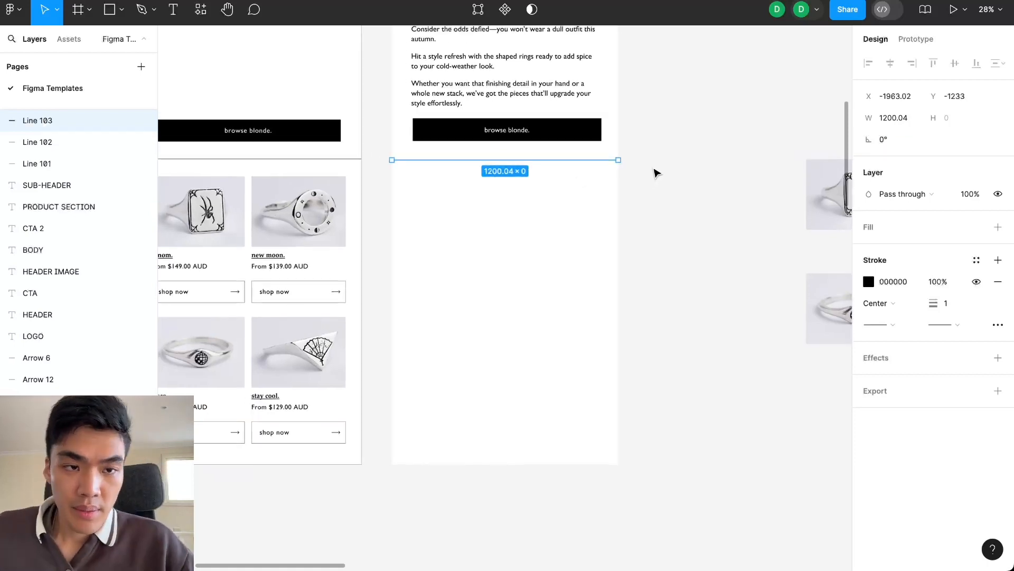
scroll(411, 224, "left", 3)
left_click(411, 226)
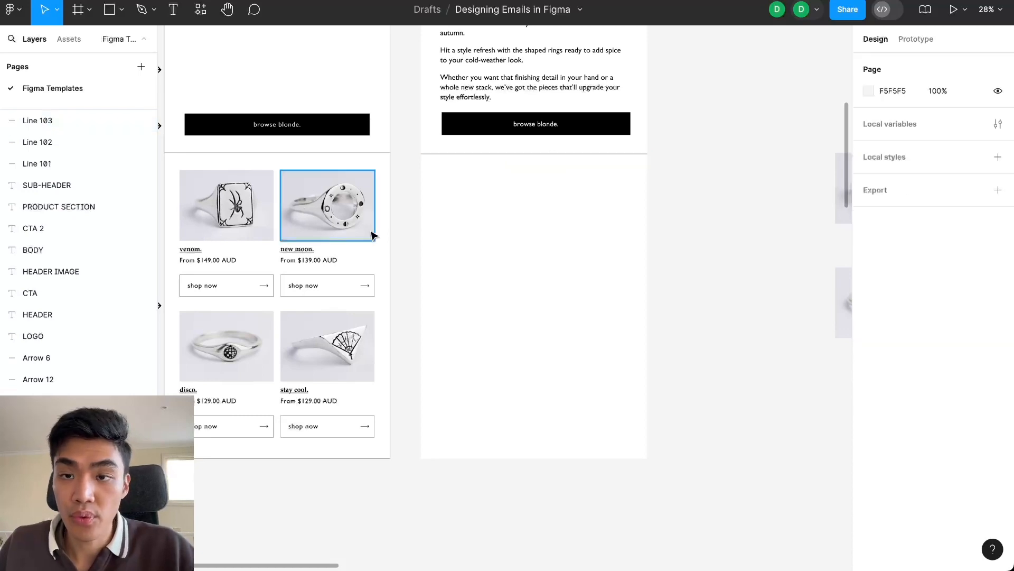
Move the four ring product photos closer to the Built frame and arrange them in an aligned two-by-two grid beside it
scroll(572, 240, "down", 4)
scroll(694, 239, "right", 4)
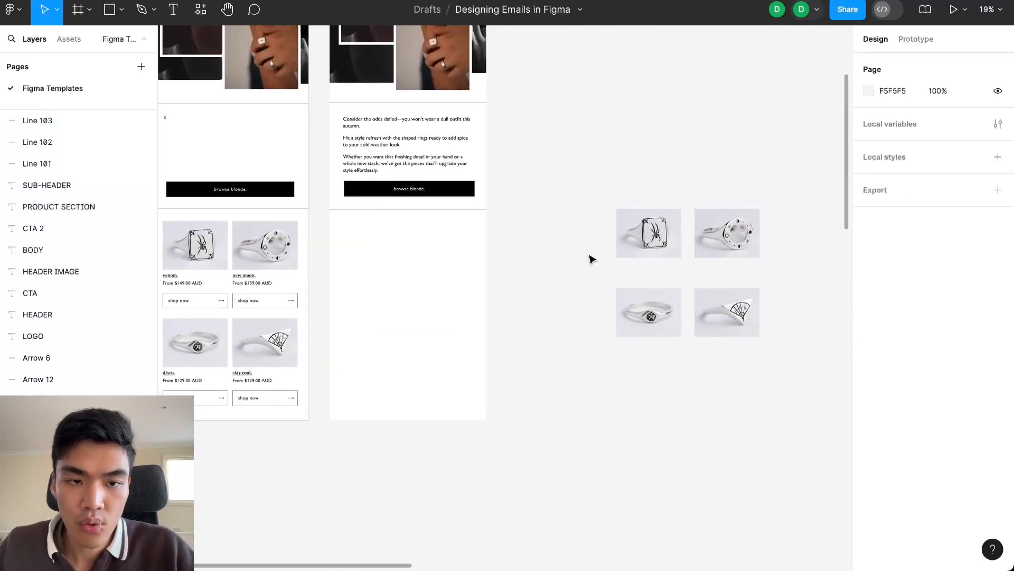
left_click_drag(629, 245, 556, 257)
left_click(637, 314)
left_click_drag(637, 315, 569, 325)
left_click_drag(729, 254, 657, 265)
left_click_drag(720, 321, 649, 329)
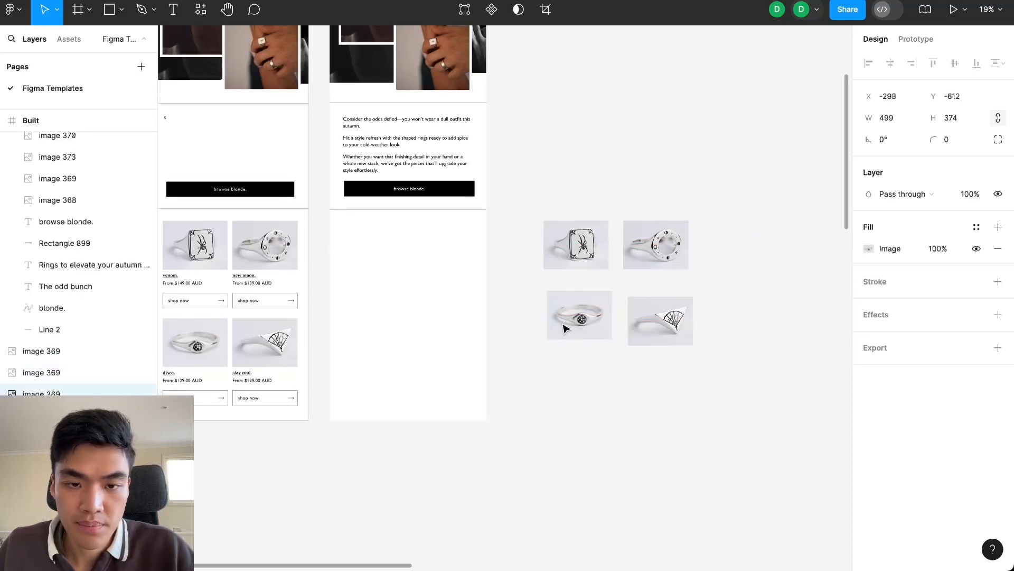
left_click_drag(566, 326, 566, 316)
left_click_drag(651, 325, 687, 274)
left_click(585, 387)
scroll(584, 387, "up", 3)
left_click(459, 271)
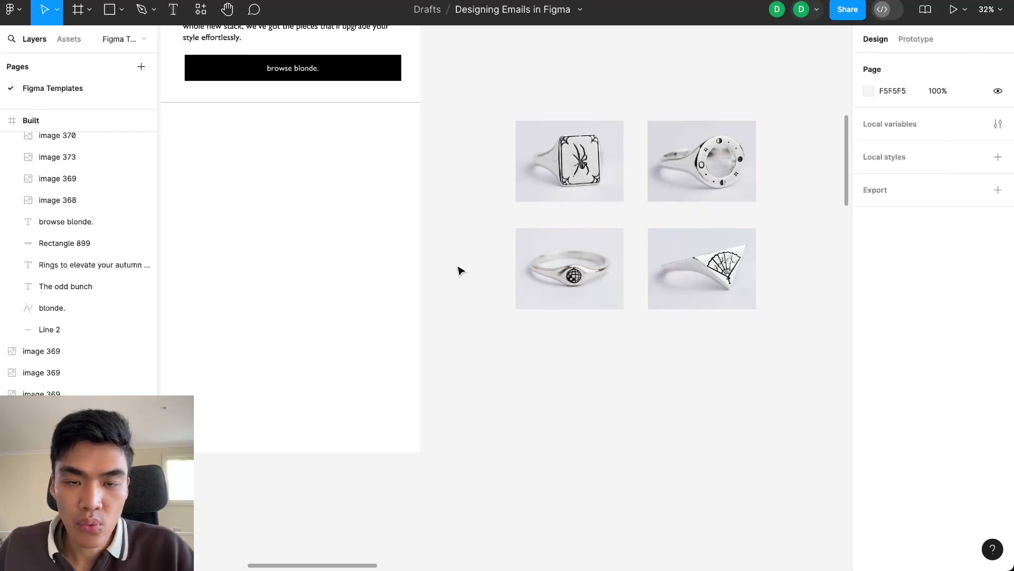
Move the spider ring photo into the Built frame below the divider line, at X 101, Y 2687
scroll(414, 310, "down", 2)
scroll(414, 310, "left", 4)
scroll(491, 275, "left", 3)
scroll(650, 254, "down", 2)
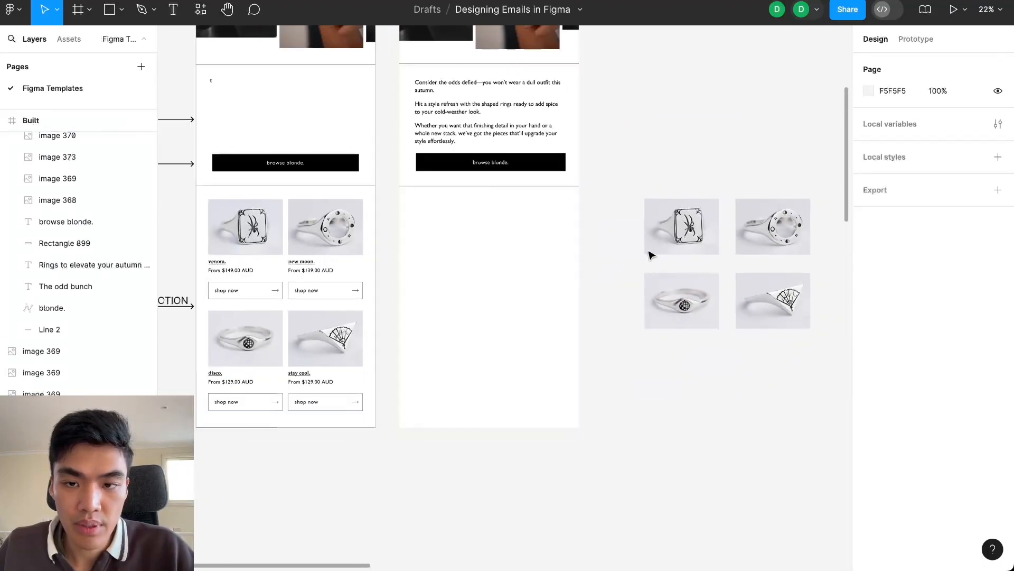
left_click_drag(680, 226, 437, 234)
scroll(496, 217, "up", 5)
scroll(529, 245, "down", 5)
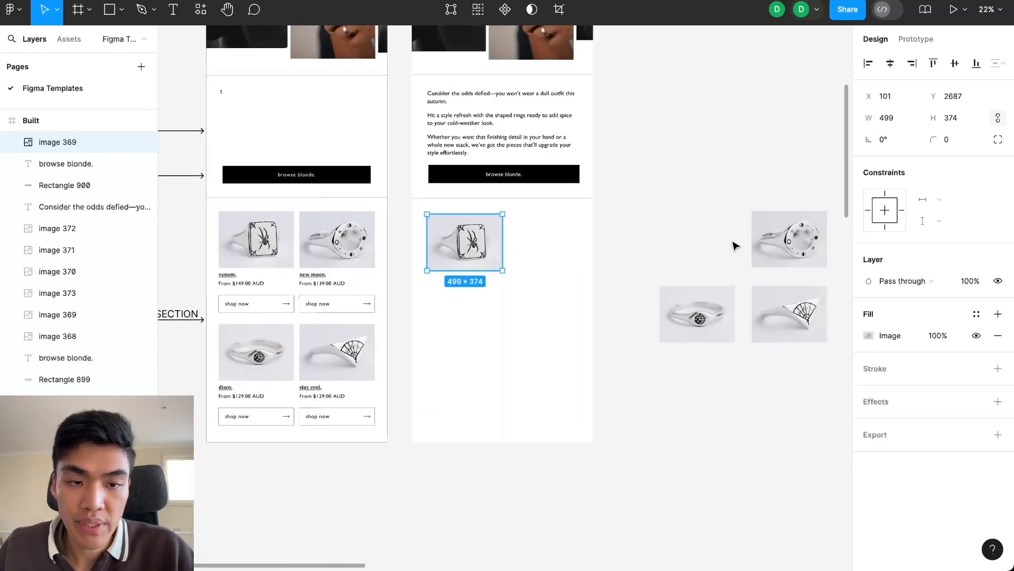
Set the width of each of the four ring product photos to 500
left_click(742, 236)
left_click(763, 234)
left_click_drag(756, 254, 790, 254)
left_click(451, 260)
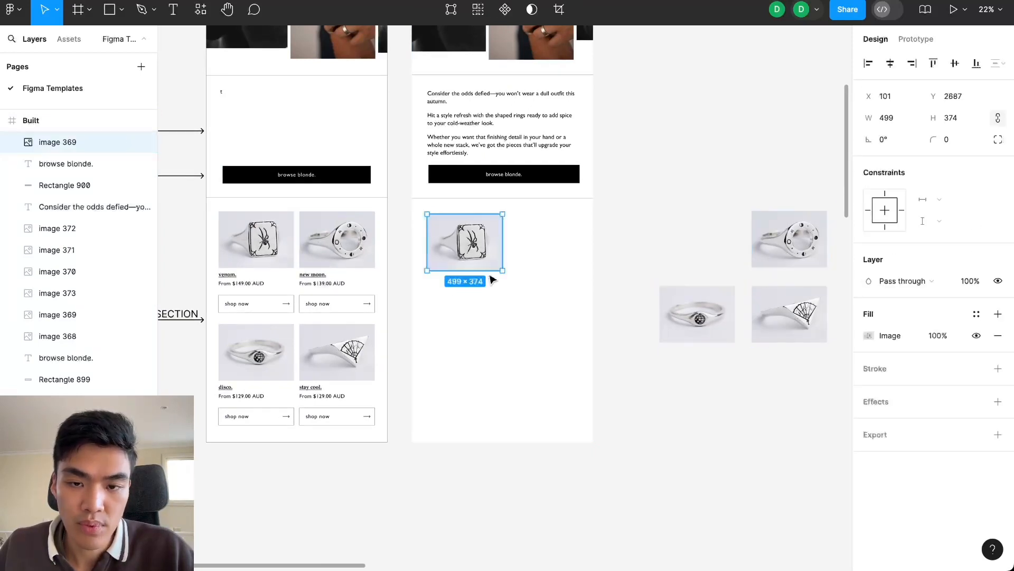
left_click(697, 314)
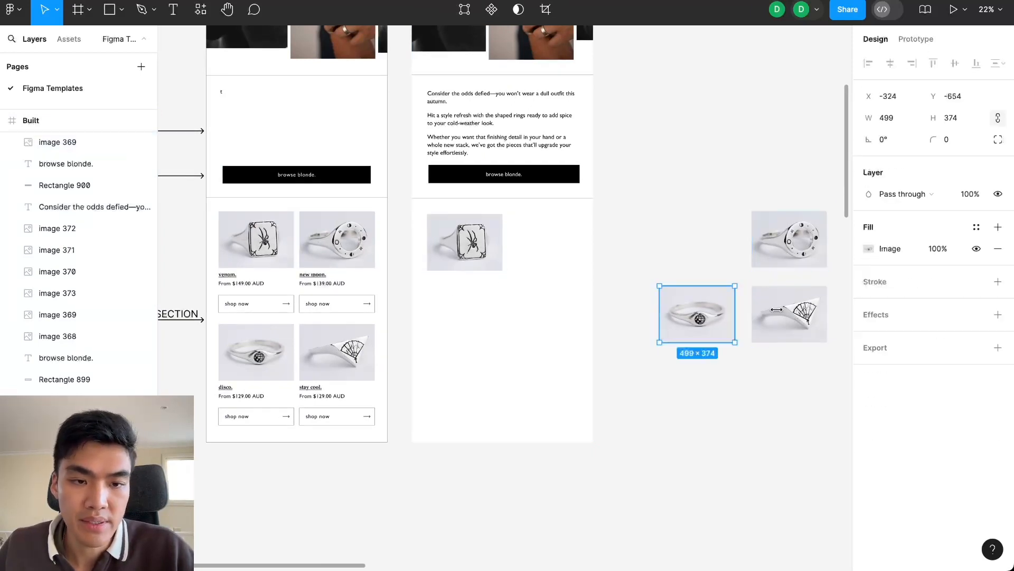
left_click(472, 257)
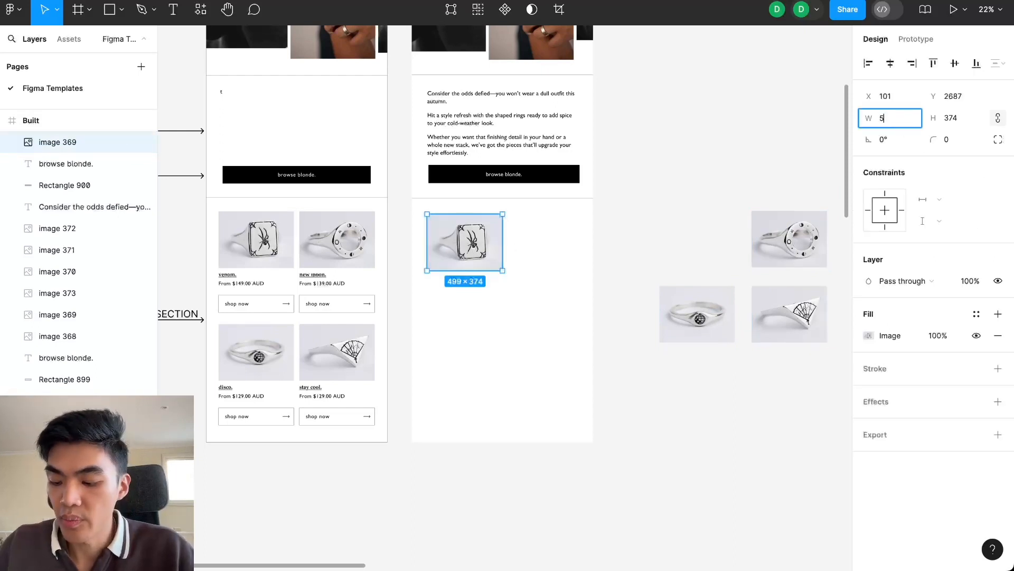
left_click(709, 294)
left_click(888, 118)
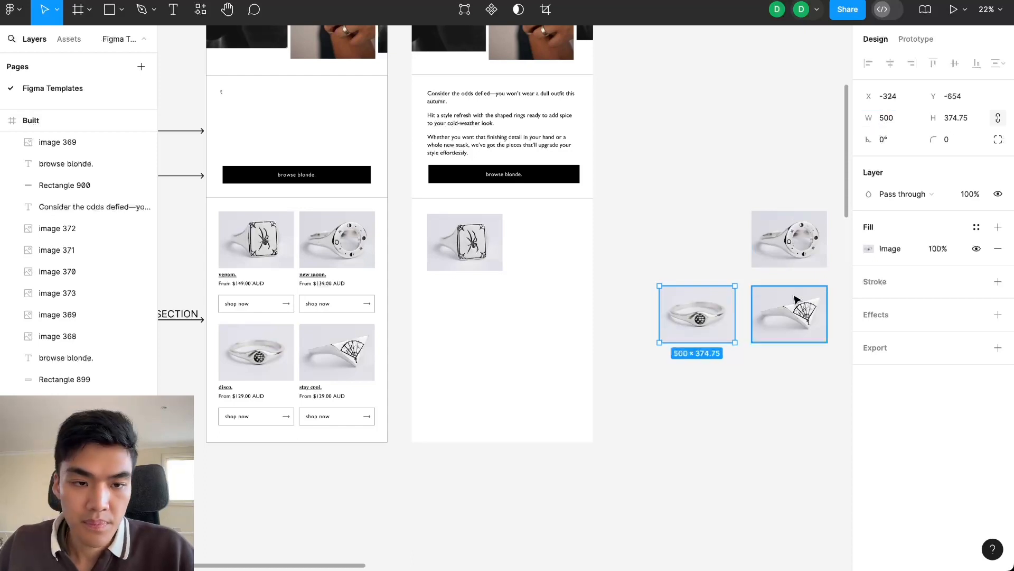
left_click(789, 313)
left_click(891, 119)
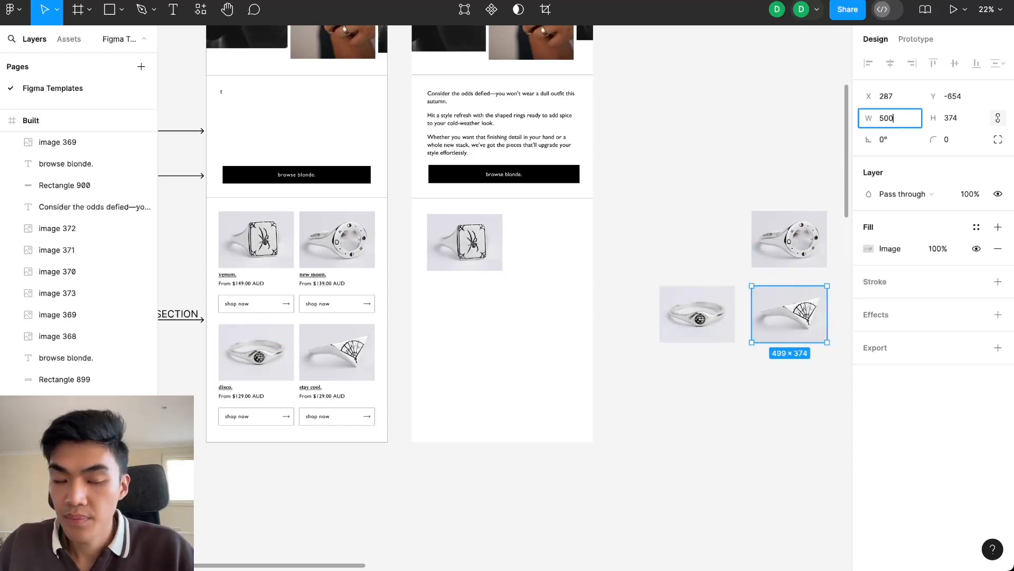
type("500")
key("Return")
left_click(661, 220)
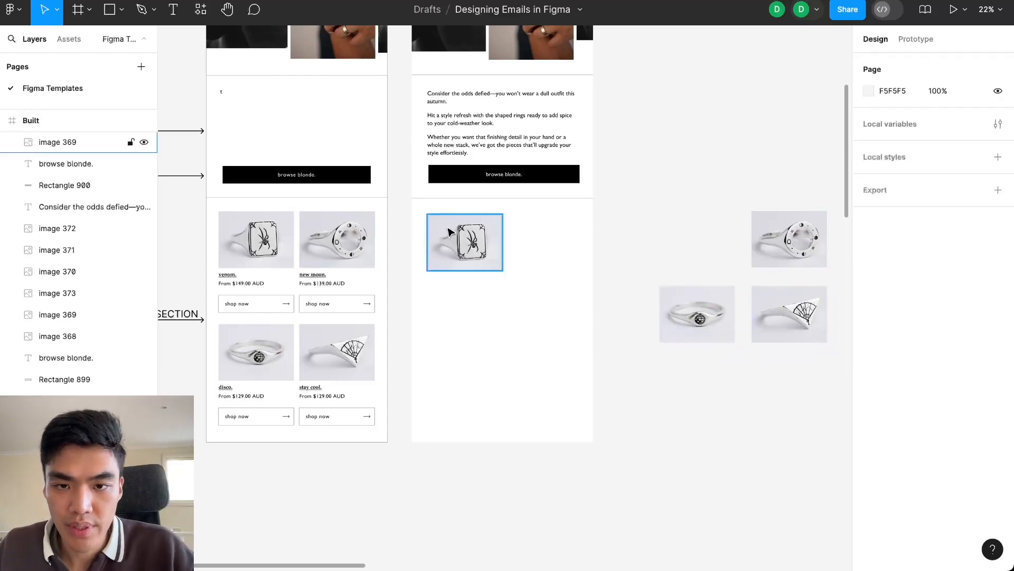
Reposition the spider ring photo at X 111, Y 2679, aligned with the left edge of the black button above
left_click(449, 233)
scroll(454, 237, "up", 5)
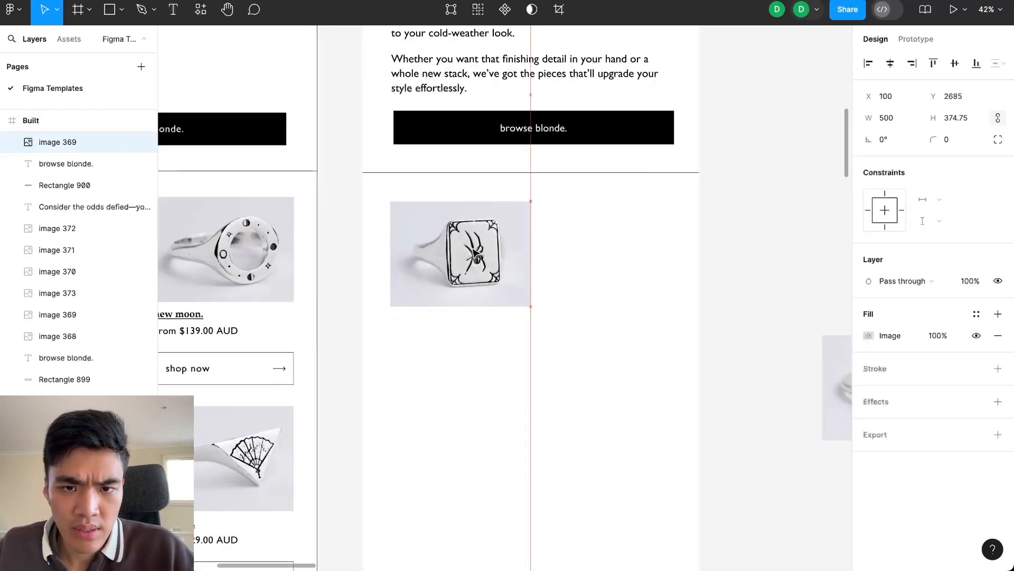
left_click_drag(475, 255, 475, 246)
scroll(477, 255, "up", 2)
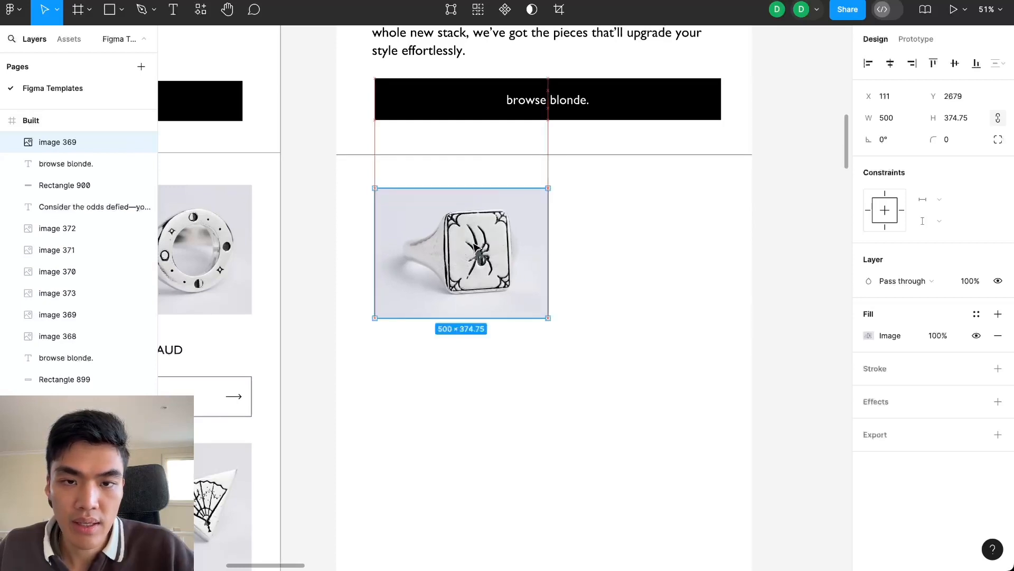
scroll(452, 185, "down", 2)
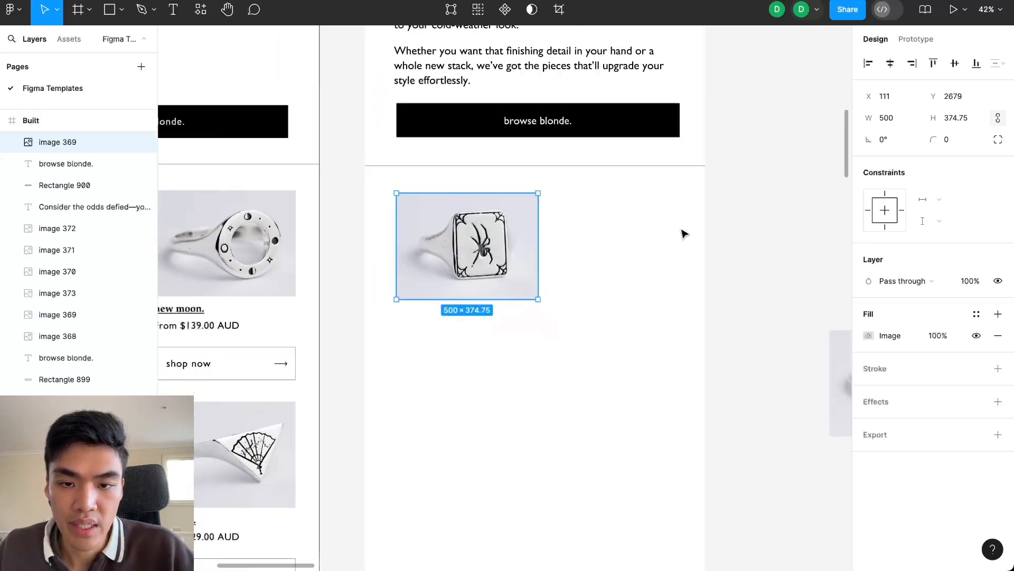
Move the moon ring photo into the Built frame directly beside the spider ring photo, at X 611, Y 2680
scroll(684, 233, "right", 4)
scroll(684, 254, "up", 1)
left_click(807, 272)
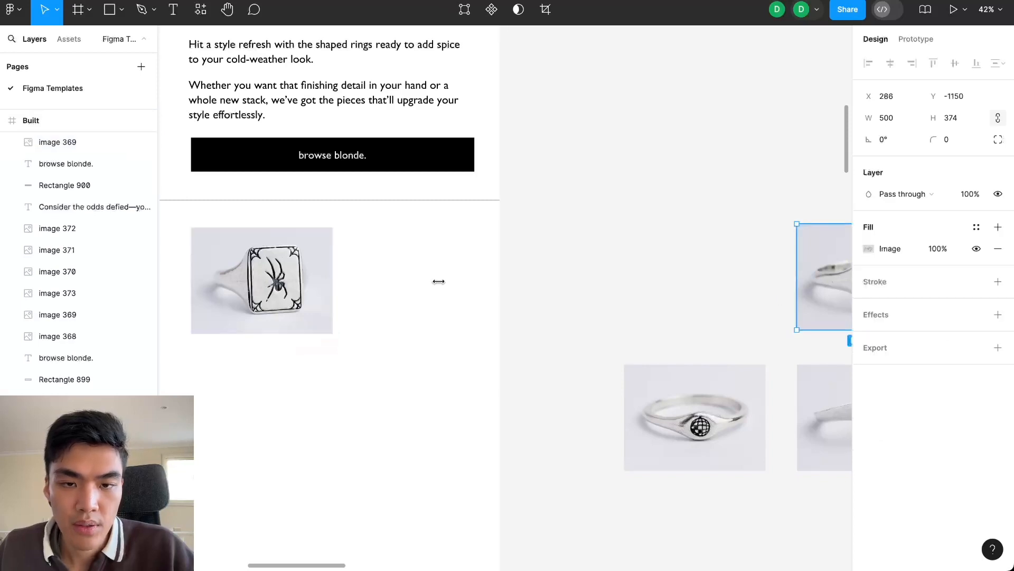
left_click_drag(439, 281, 415, 282)
key("ctrl+z")
scroll(672, 266, "down", 3)
scroll(682, 279, "right", 1)
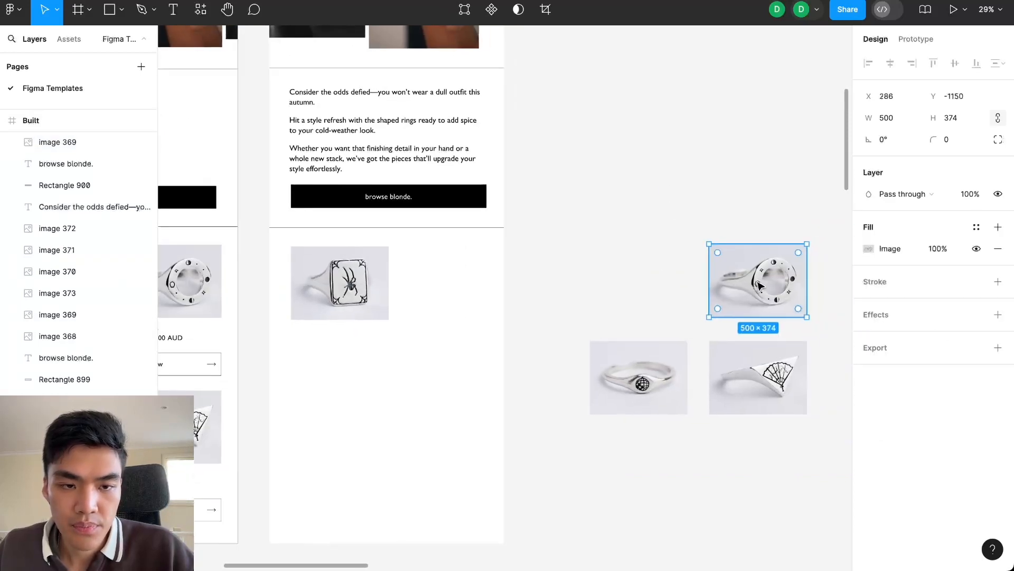
left_click_drag(758, 285, 441, 291)
scroll(426, 374, "up", 2)
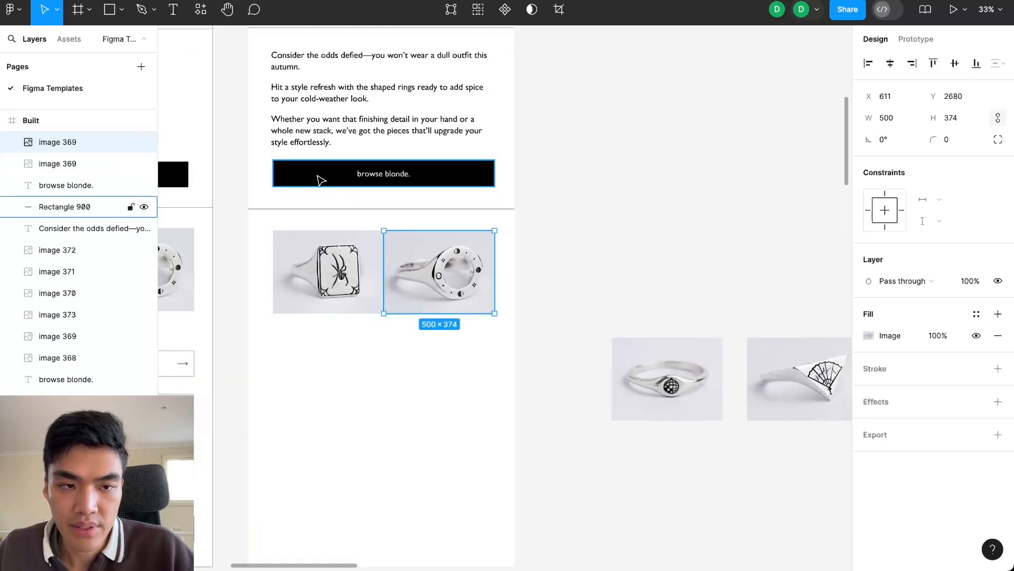
Compare the spacing with the sample email and examine the lower edges where the two ring photos meet
left_click(321, 176)
left_click(57, 163)
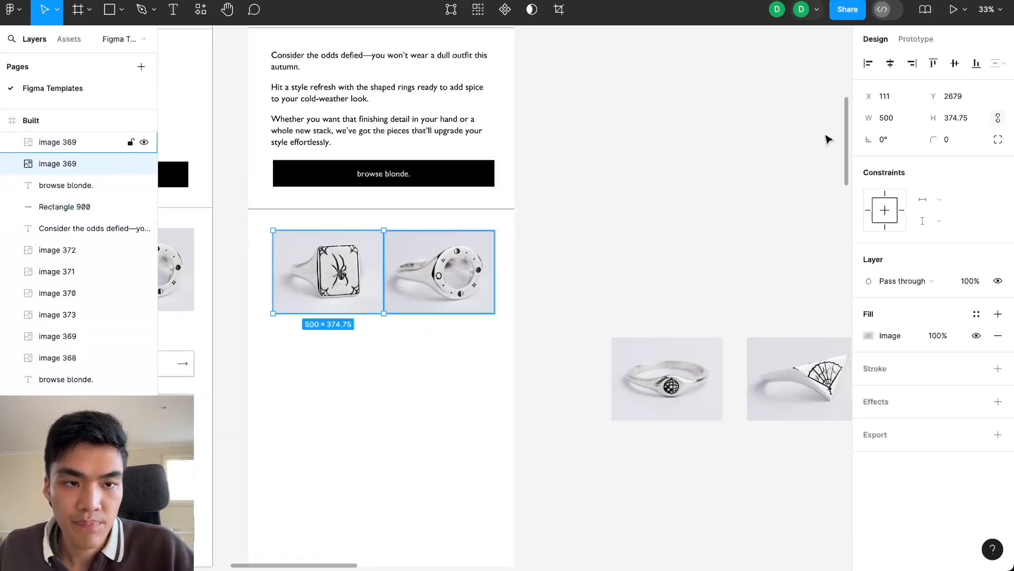
scroll(370, 344, "left", 3)
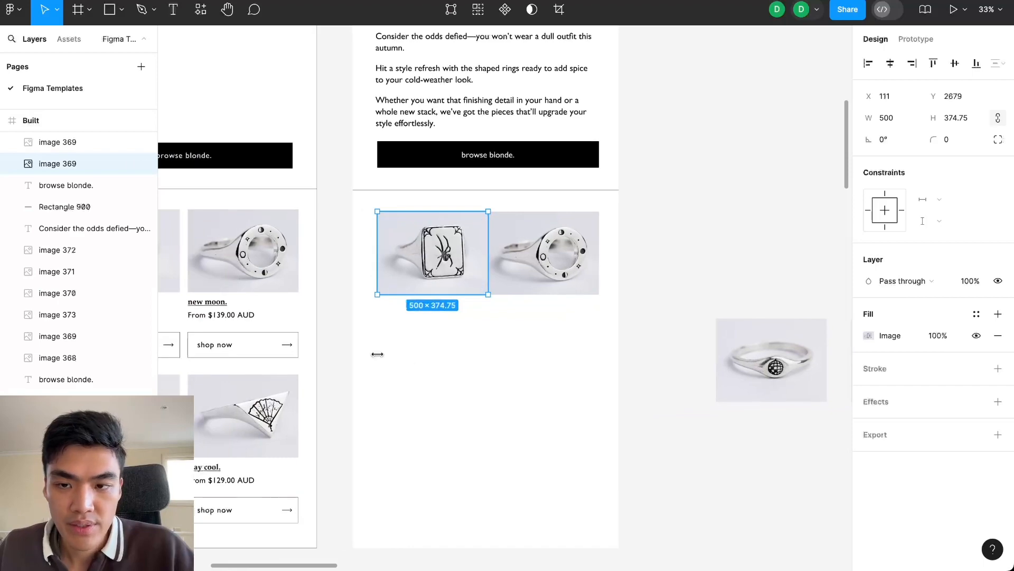
scroll(480, 356, "up", 2)
left_click(573, 405)
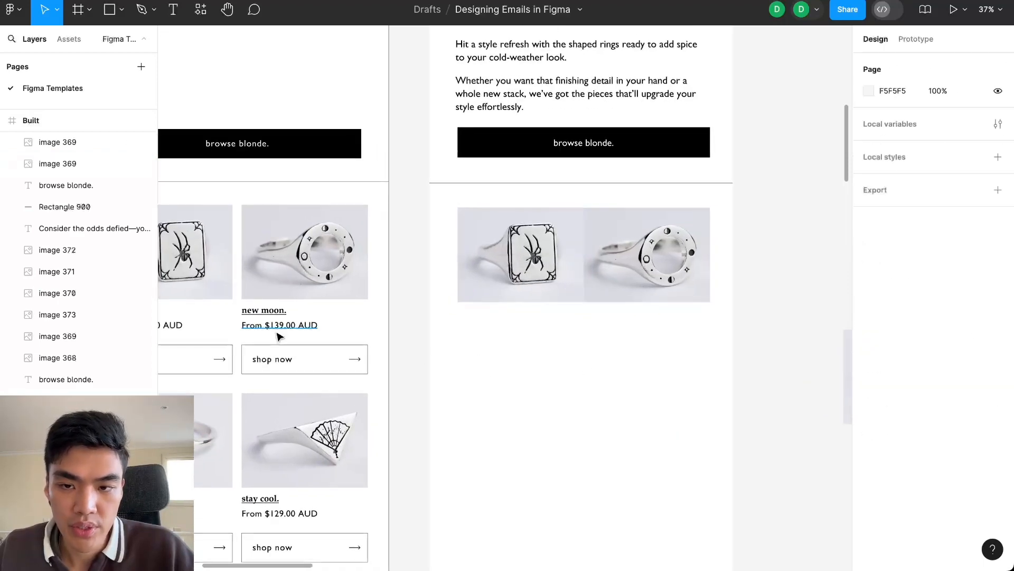
scroll(797, 344, "up", 3)
scroll(796, 344, "up", 2)
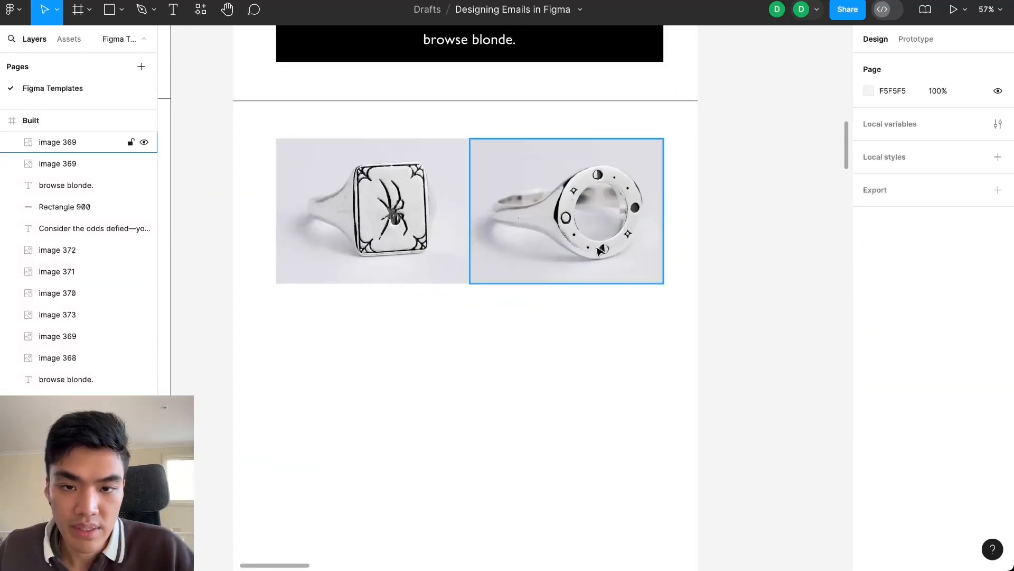
scroll(531, 366, "up", 10)
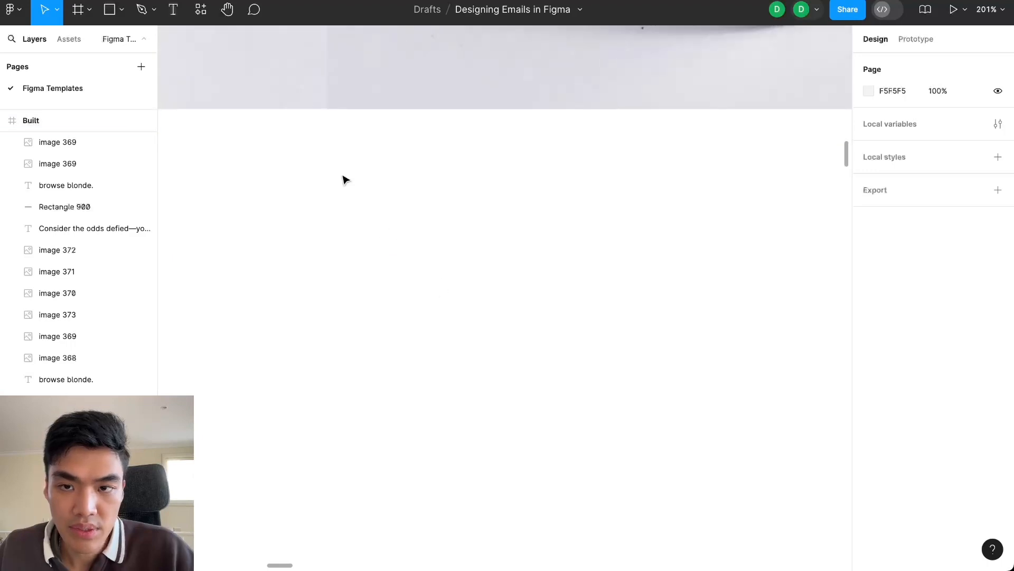
scroll(478, 374, "up", 5)
scroll(477, 319, "up", 10)
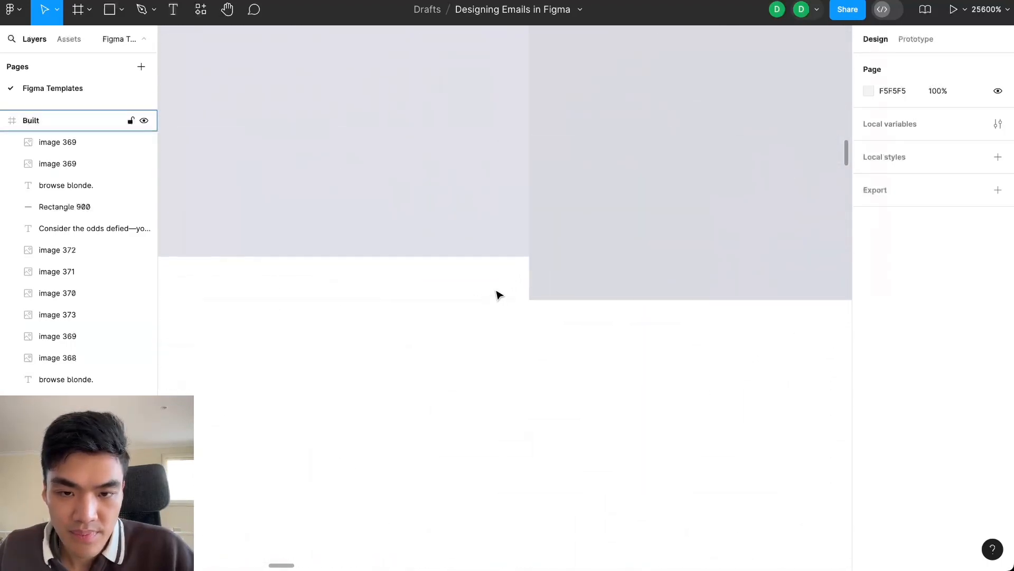
scroll(559, 334, "down", 15)
scroll(561, 336, "up", 6)
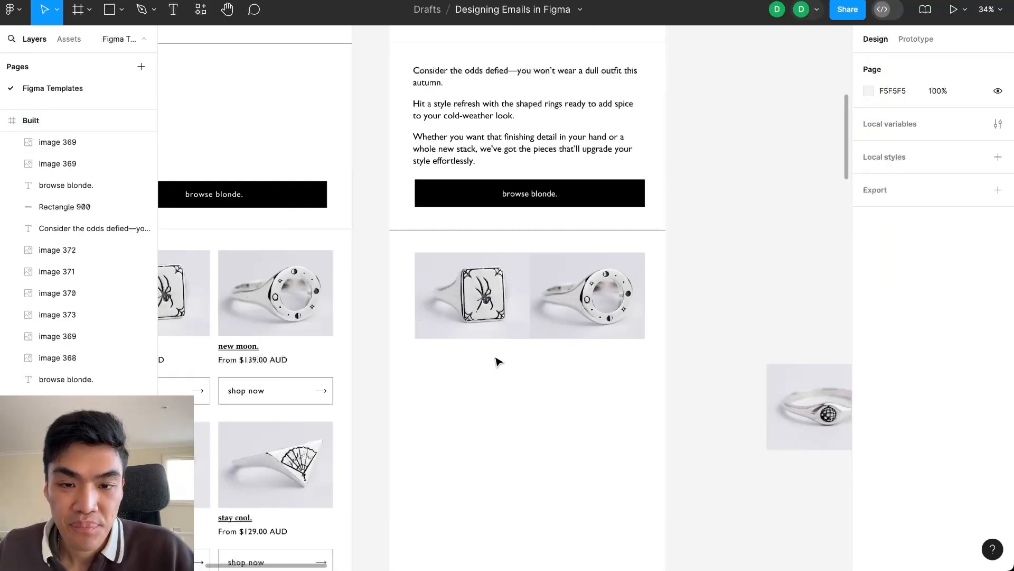
Shift the spider ring photo left to X 87 to leave a gap, and raise the moon ring photo to Y 2679
left_click(484, 317)
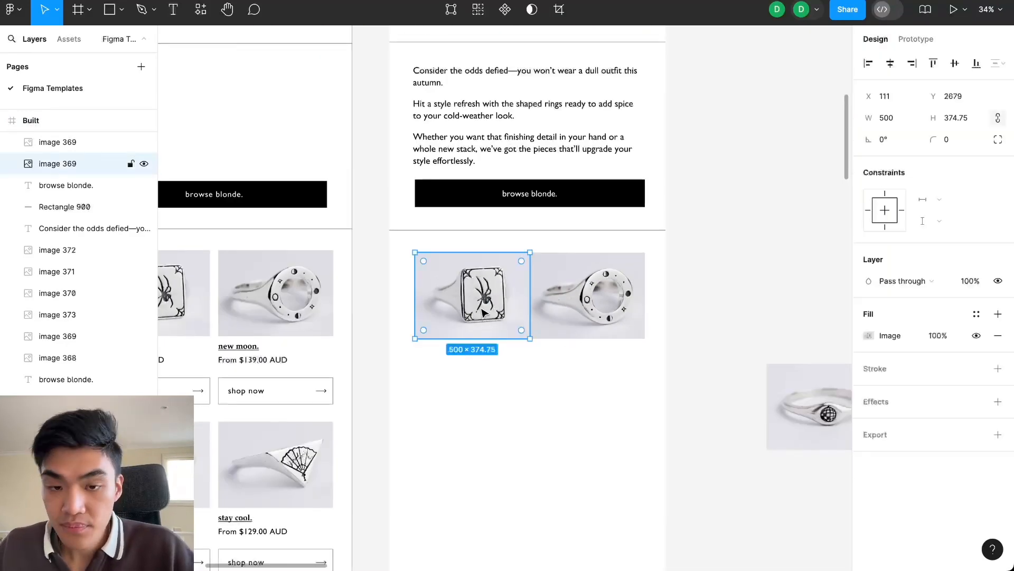
scroll(460, 296, "up", 1)
scroll(460, 298, "up", 2)
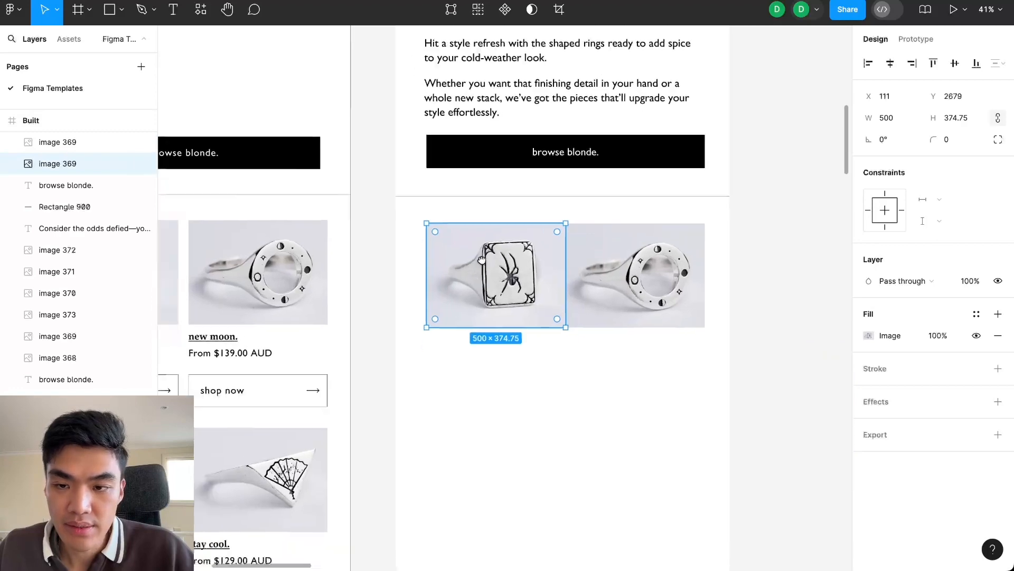
left_click_drag(536, 252, 526, 252)
left_click(636, 249)
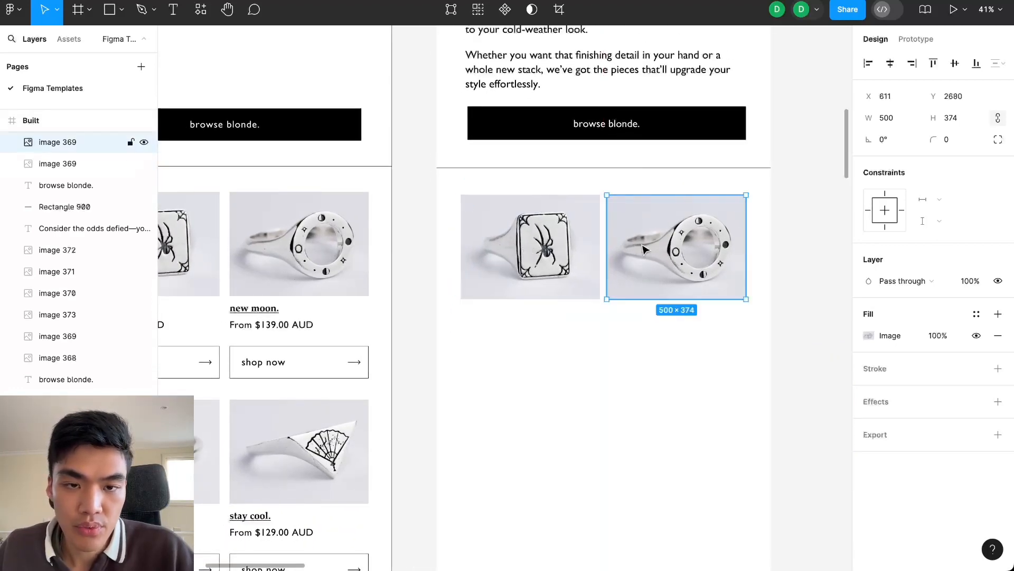
left_click_drag(643, 249, 644, 249)
left_click(632, 371)
left_click_drag(654, 346, 576, 346)
scroll(578, 368, "down", 2)
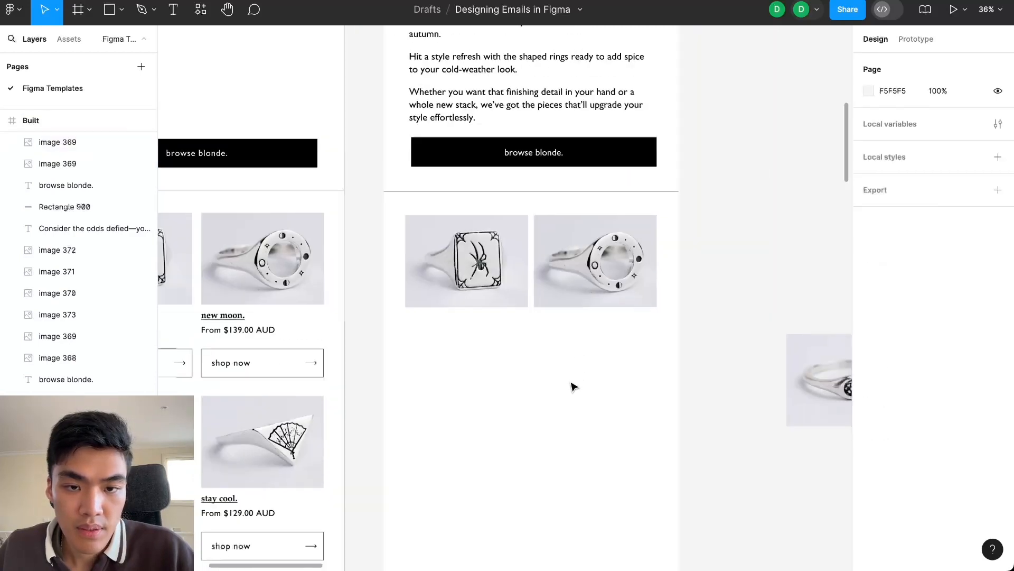
Unlink the spider ring photo's proportions and reduce its height to match the moon ring photo's 374
left_click(465, 259)
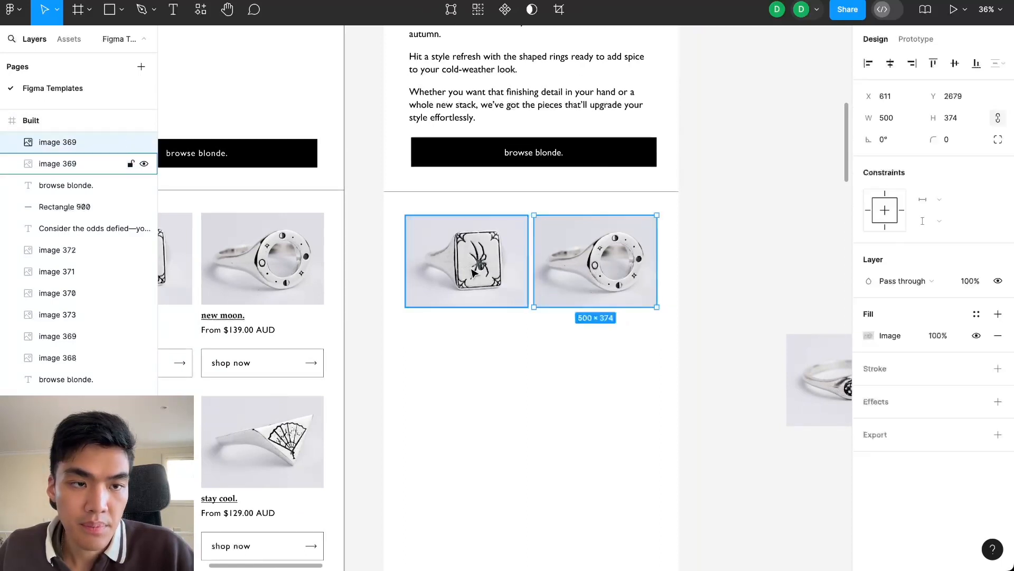
left_click(968, 127)
left_click(998, 117)
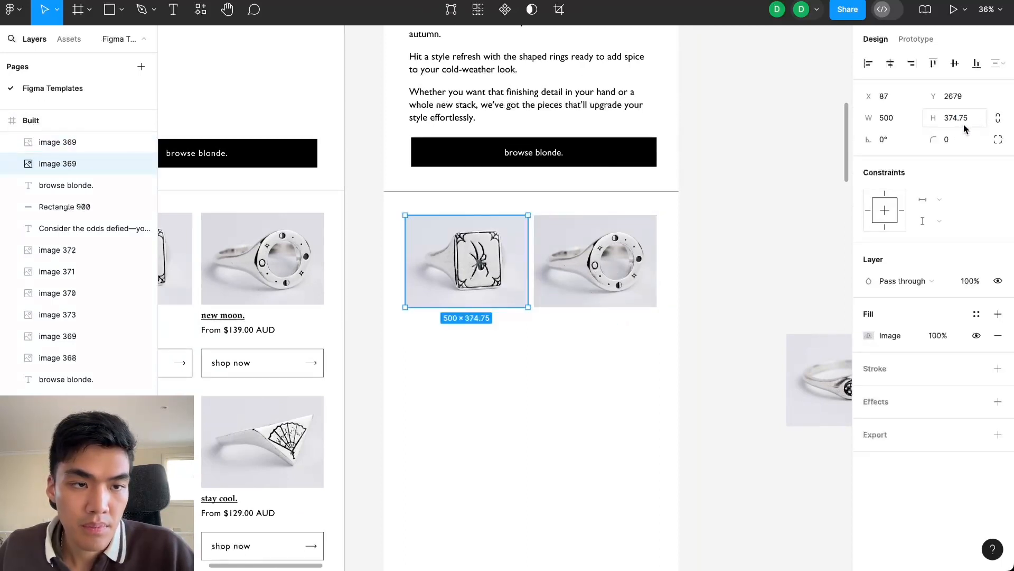
left_click(969, 128)
key("BackSpace")
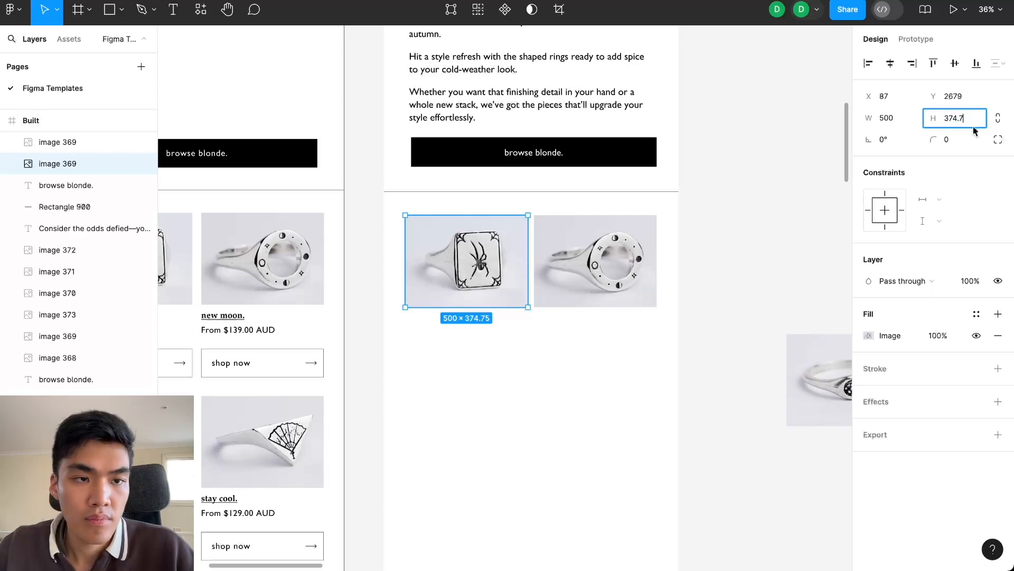
key("Return")
left_click(621, 279)
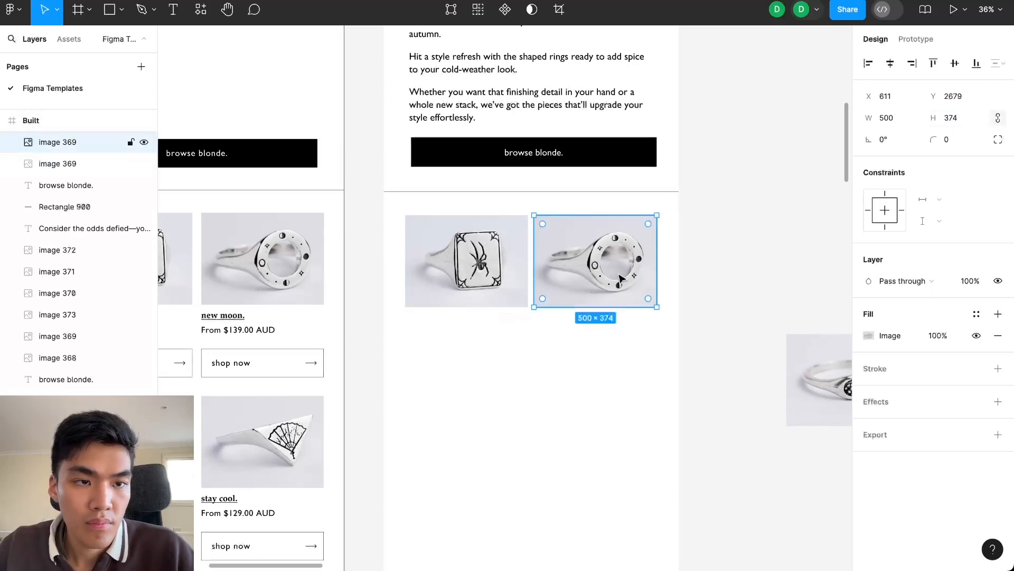
left_click(695, 280)
Set the globe ring photo's height to 374 with proportions unlinked and place it below the spider ring at X 87, Y 3426
scroll(681, 340, "up", 3)
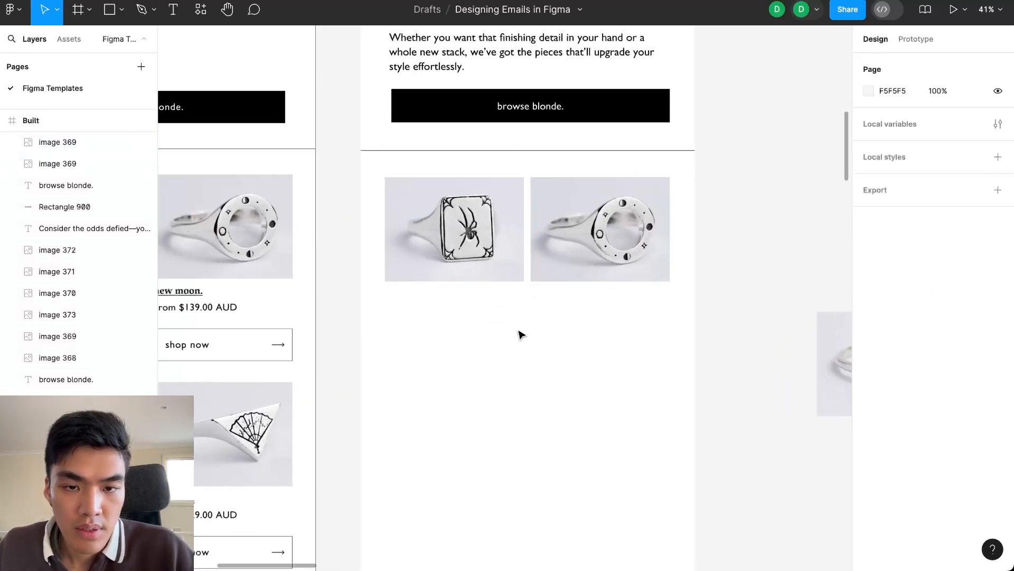
scroll(565, 267, "down", 3)
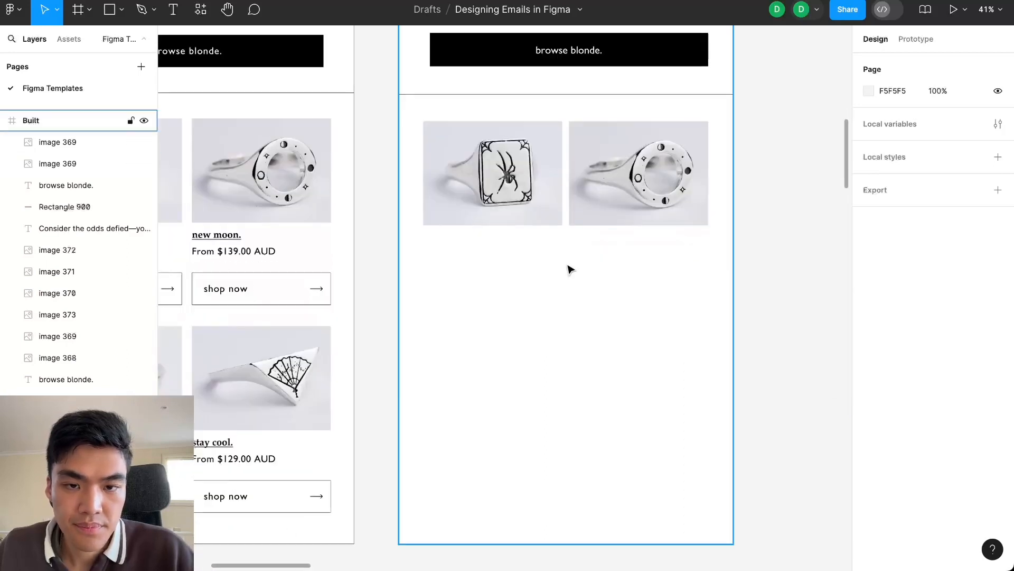
scroll(587, 322, "right", 2)
left_click(777, 296)
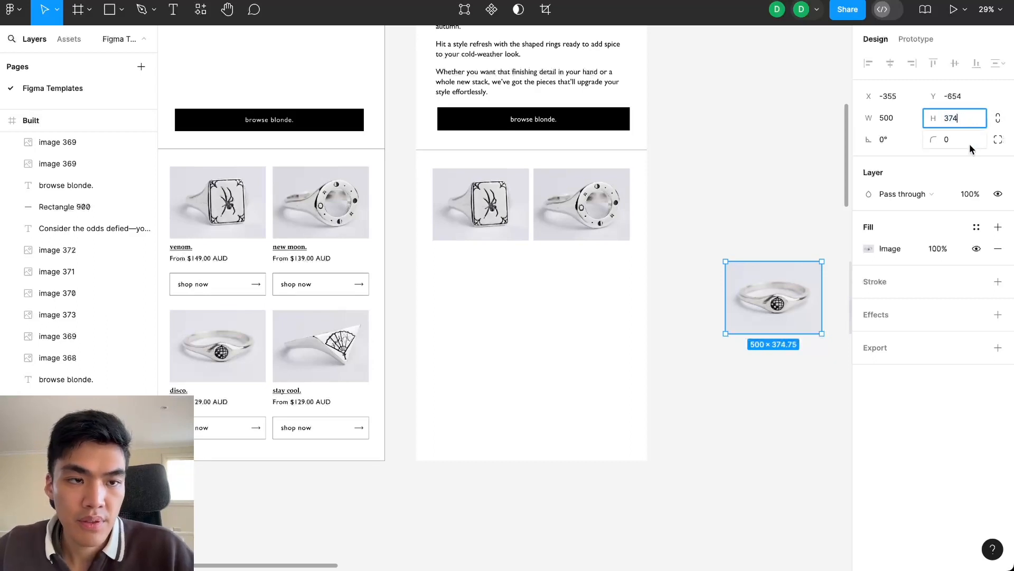
type("374")
key("Return")
left_click_drag(766, 301, 477, 351)
Place the fan ring photo beside the globe ring at X 600, Y 3426, and set its height to 374 with proportions unlinked
scroll(713, 299, "right", 8)
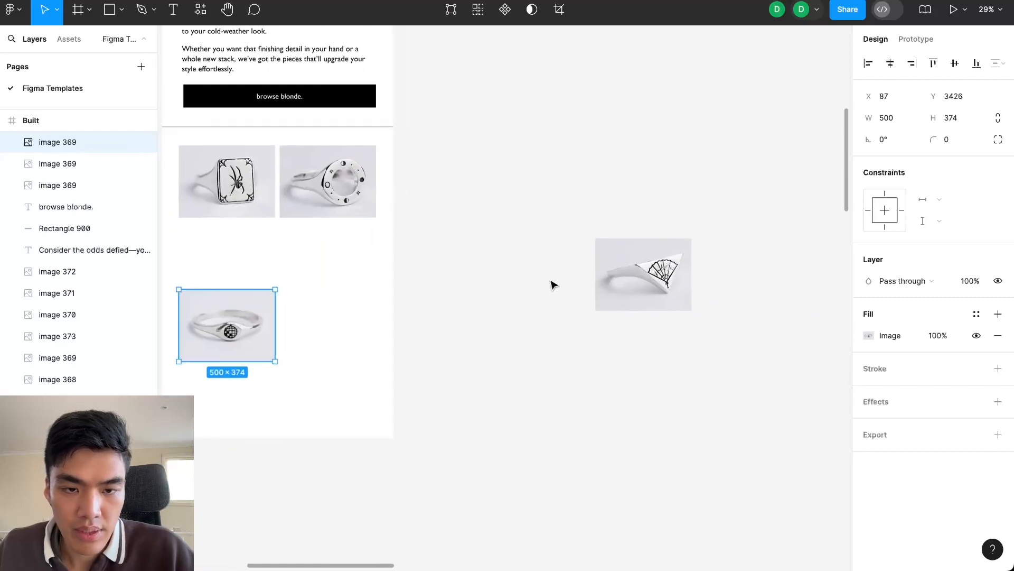
left_click_drag(660, 269, 349, 320)
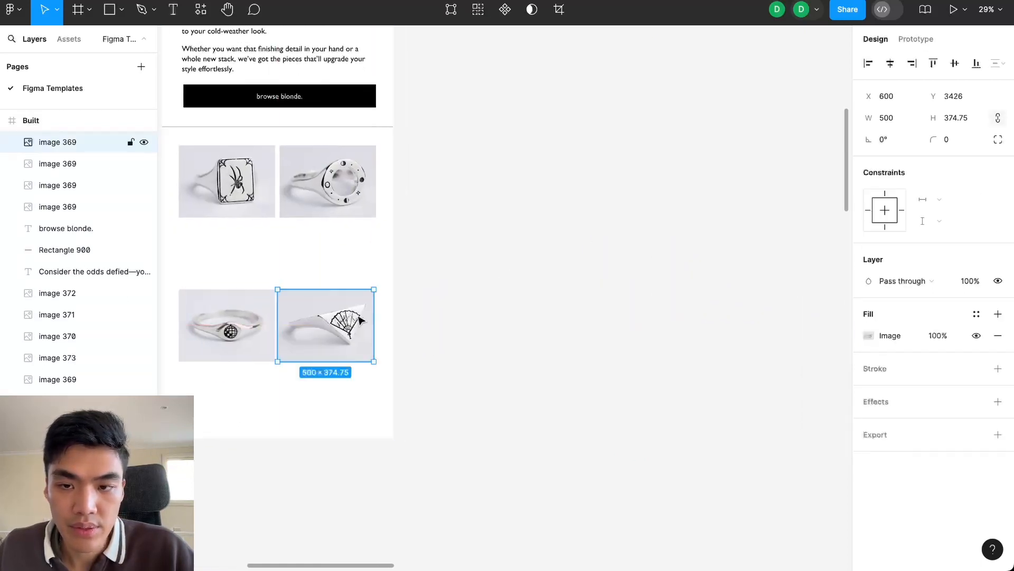
left_click_drag(429, 333, 445, 335)
left_click(975, 124)
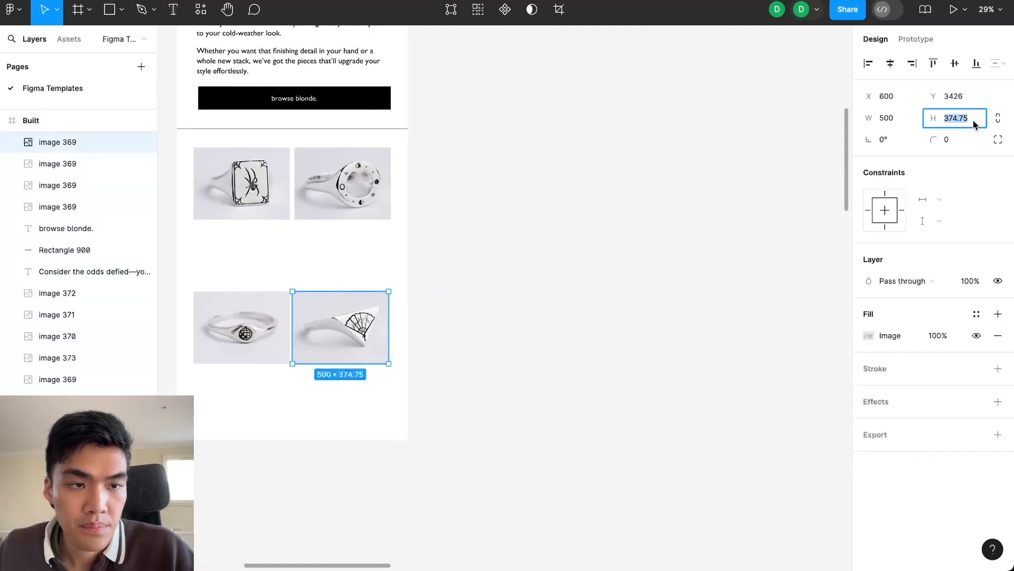
type("375")
key("Return")
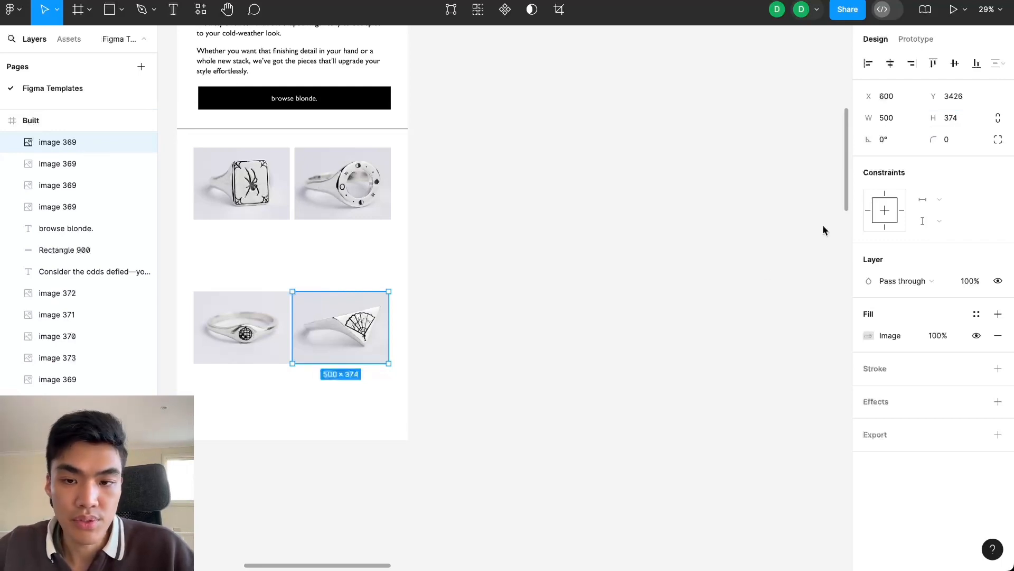
Raise the globe ring photo to Y 3406 and move the fan ring photo to X 611, Y 3406, aligned under the moon ring
left_click(515, 341)
scroll(561, 340, "left", 5)
scroll(453, 320, "up", 2)
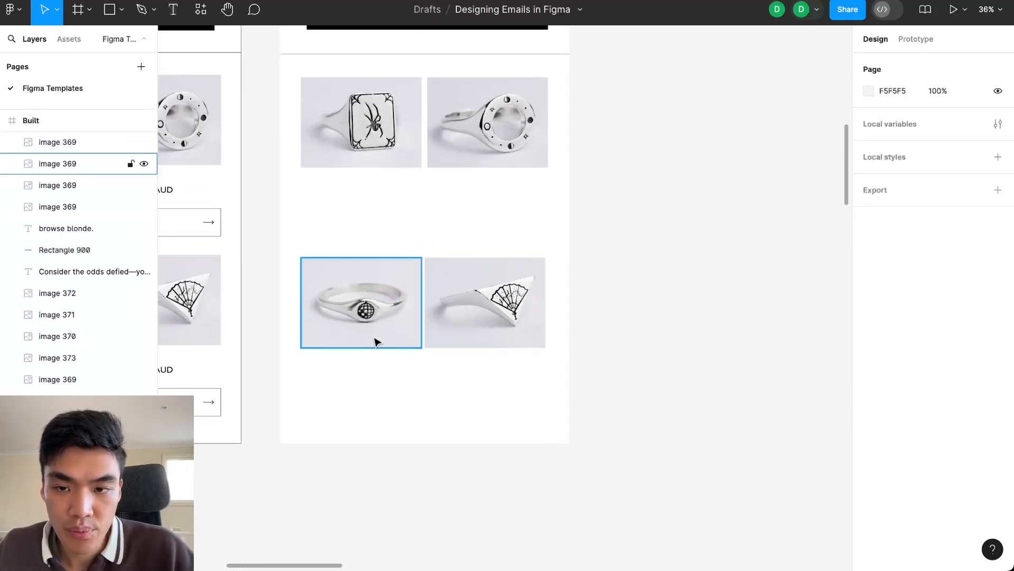
scroll(411, 309, "left", 2)
left_click_drag(411, 309, 412, 304)
left_click(510, 296)
left_click_drag(511, 296, 513, 292)
scroll(516, 294, "up", 1)
scroll(517, 294, "up", 5)
scroll(510, 366, "down", 1)
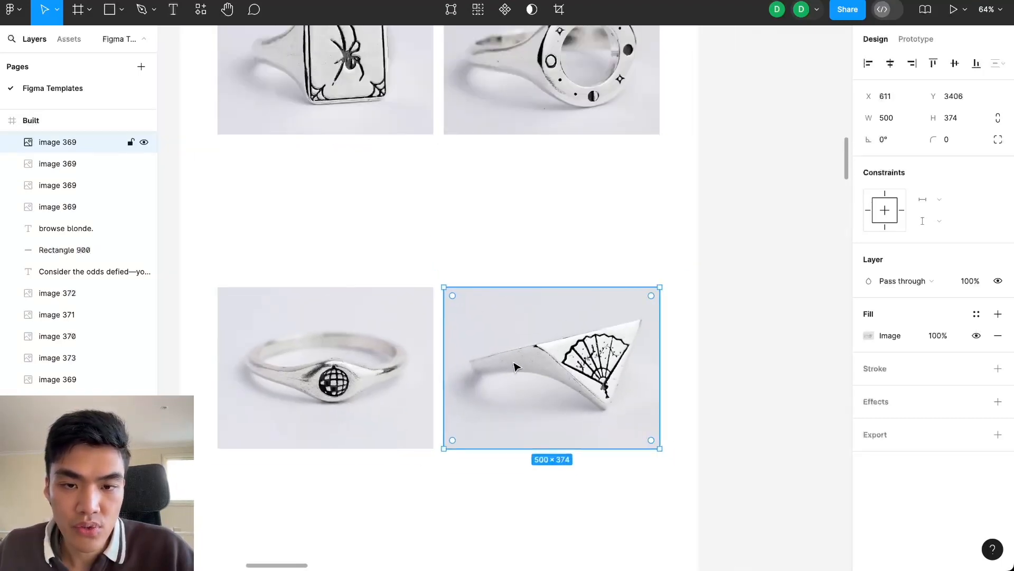
left_click_drag(538, 368, 537, 368)
scroll(538, 369, "down", 5)
left_click(672, 338)
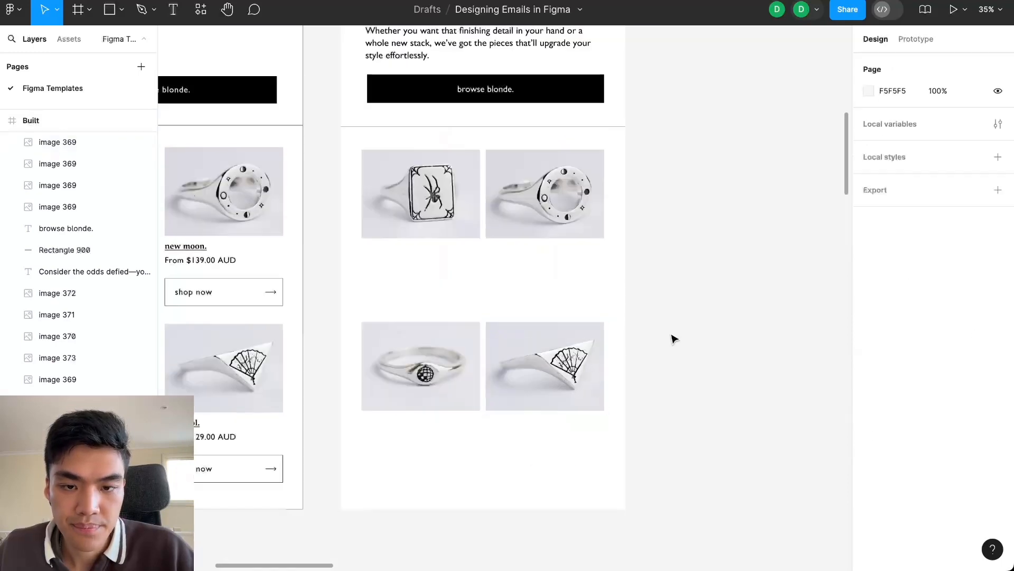
Compare the ring photo grid with the sample email and examine the text settings of the sample's "new moon." title
scroll(653, 411, "down", 2)
scroll(651, 414, "down", 1)
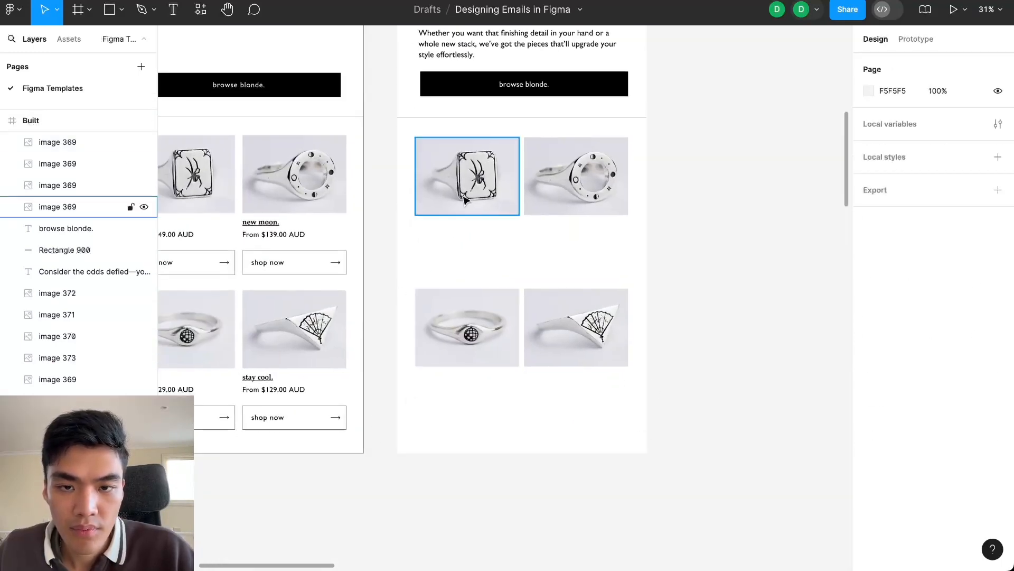
left_click(573, 180)
left_click(461, 341)
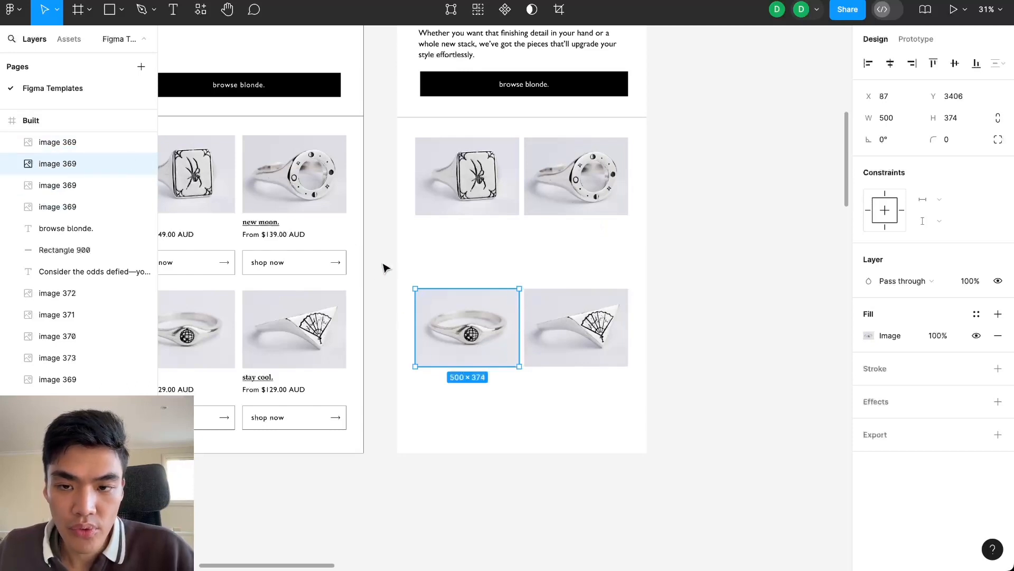
scroll(382, 299, "up", 1)
scroll(373, 301, "up", 2)
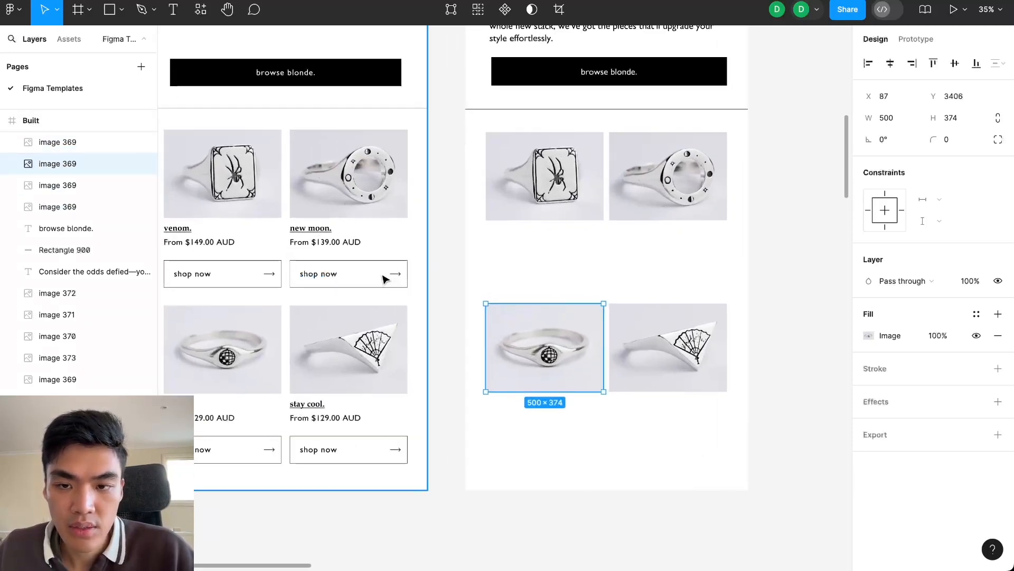
scroll(441, 214, "up", 1)
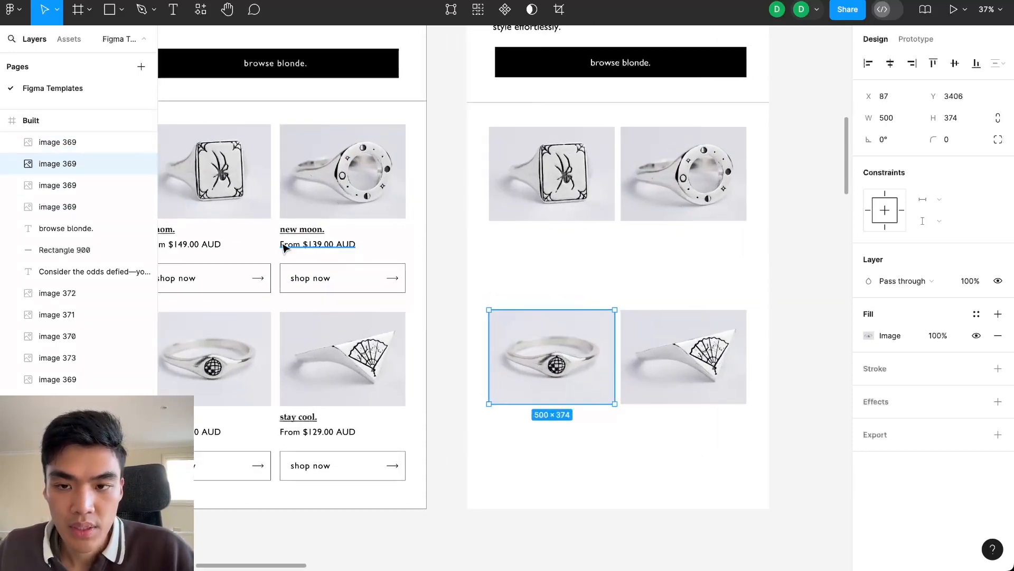
left_click(312, 234)
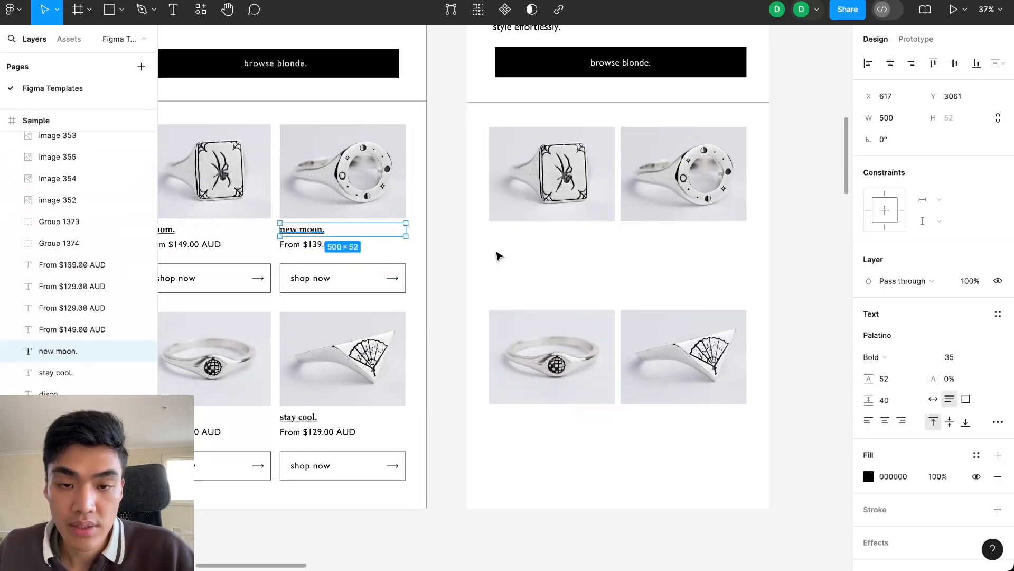
left_click(451, 244)
Start the Text tool for a text layer just below the spider ring photo in the Built frame
scroll(464, 235, "right", 1)
key("t")
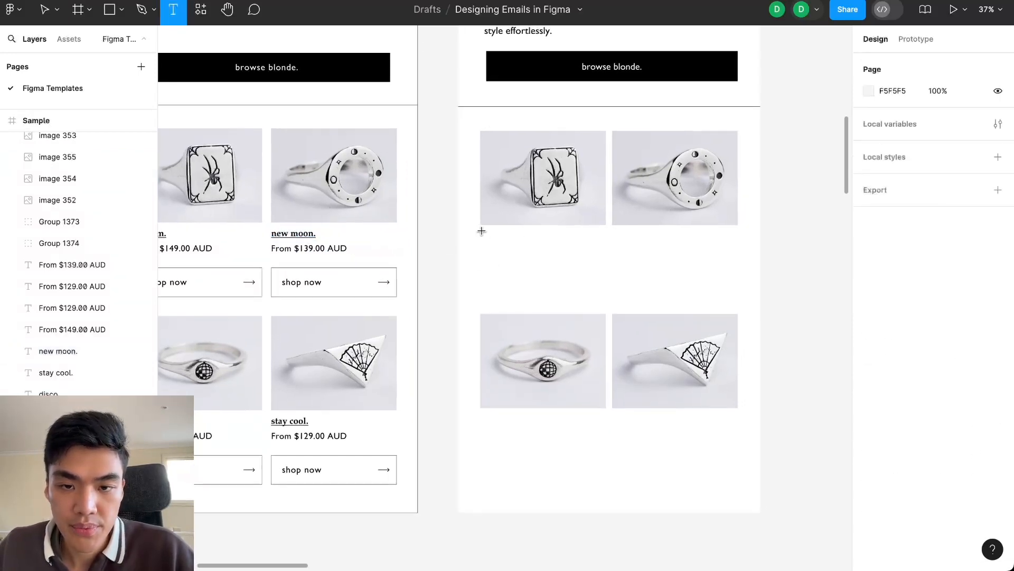
Add a text box about 245 × 37 beneath the spider ring image, reading "venom."
left_click_drag(481, 232, 544, 241)
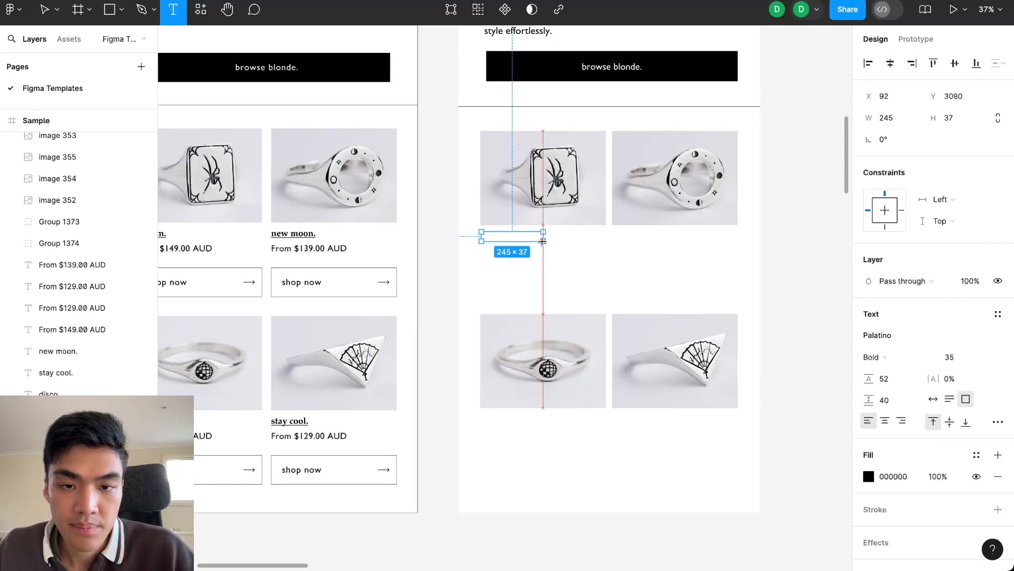
scroll(528, 288, "left", 3)
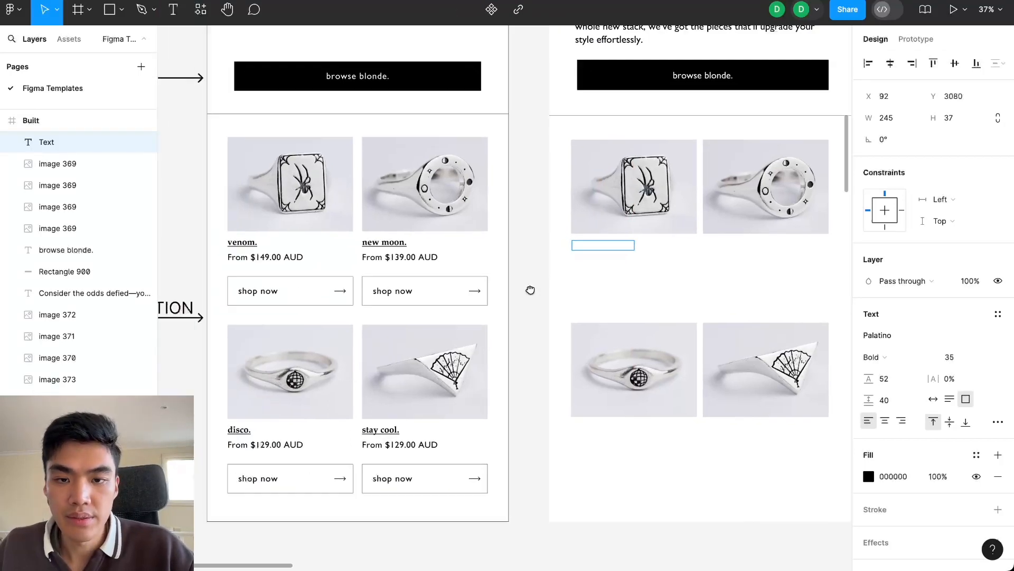
type("venom.")
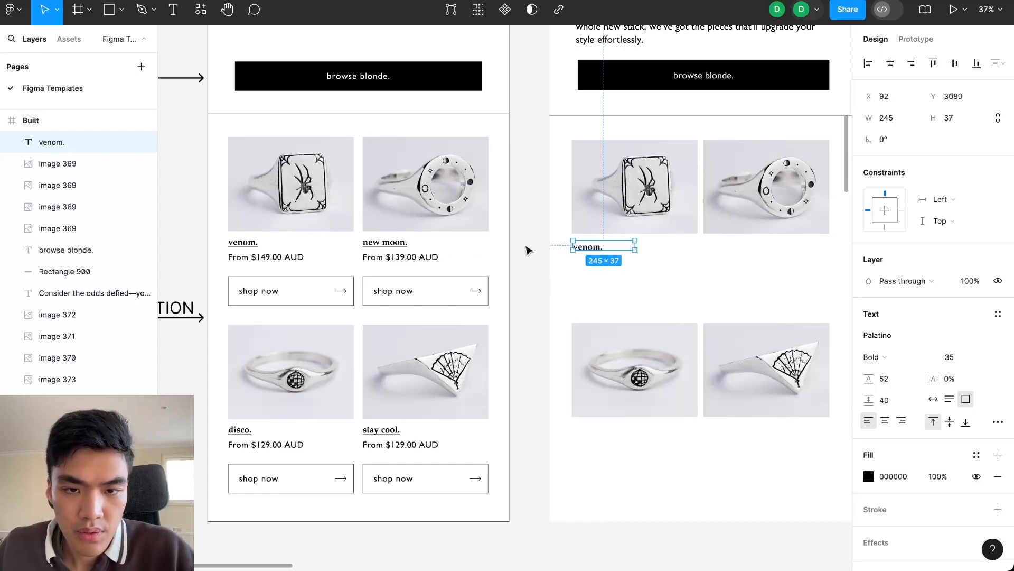
double_click(573, 251)
key("Escape")
key("Escape")
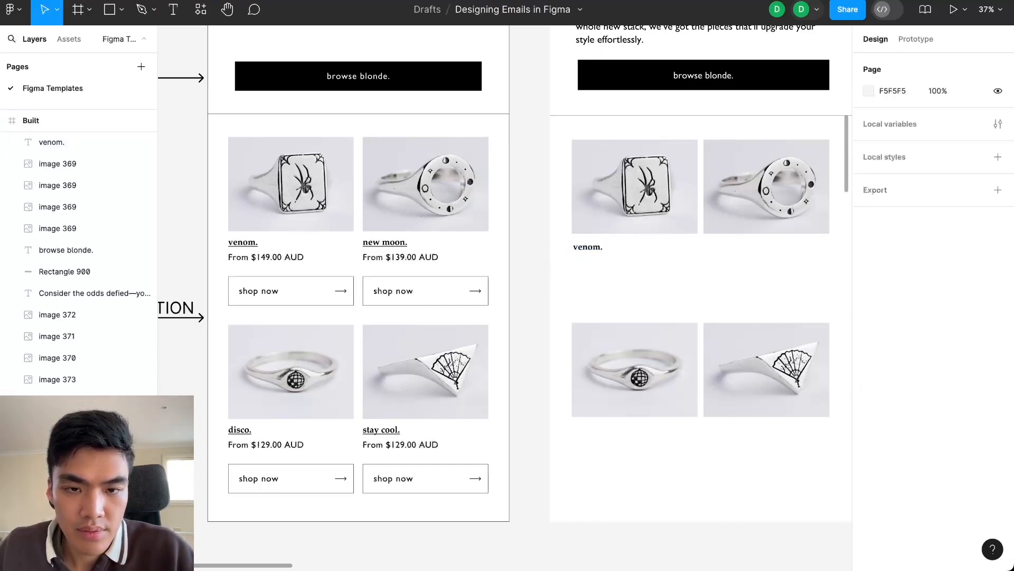
Add a text box about 324 × 54 below the venom title reading "From $149.00 AUD" in Gill Sans Regular
key("t")
left_click_drag(577, 258, 655, 267)
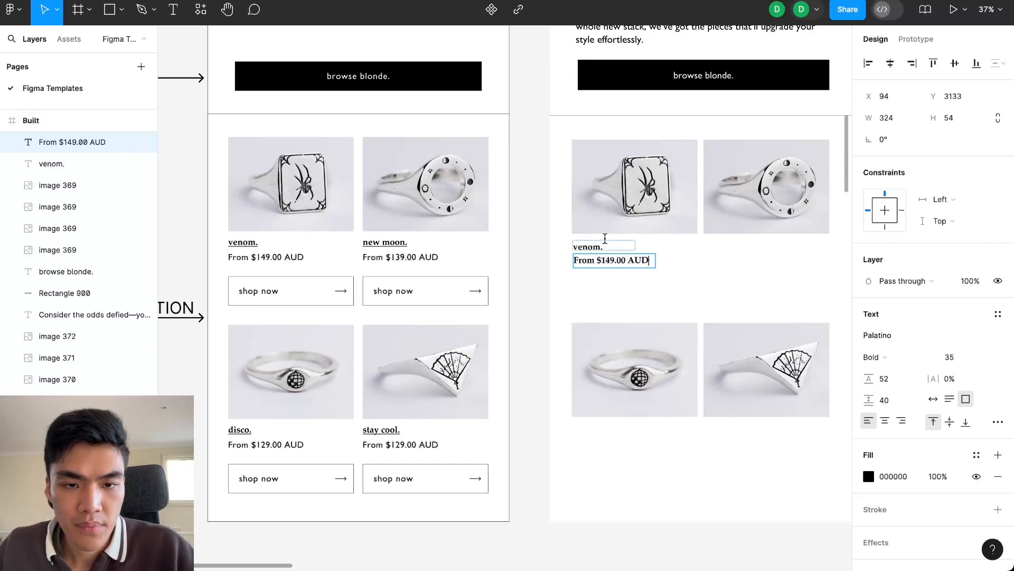
key("super+a")
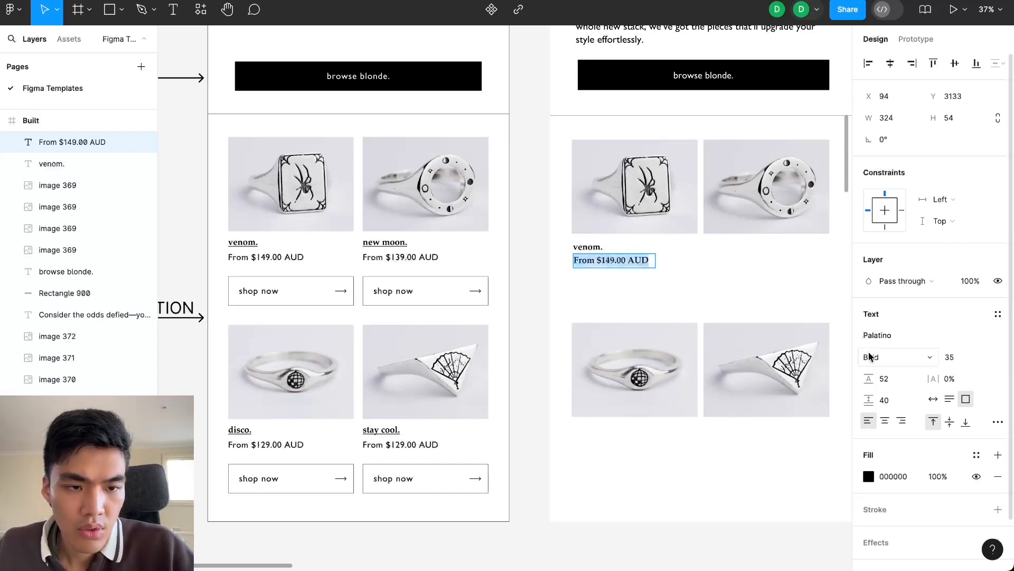
left_click(877, 335)
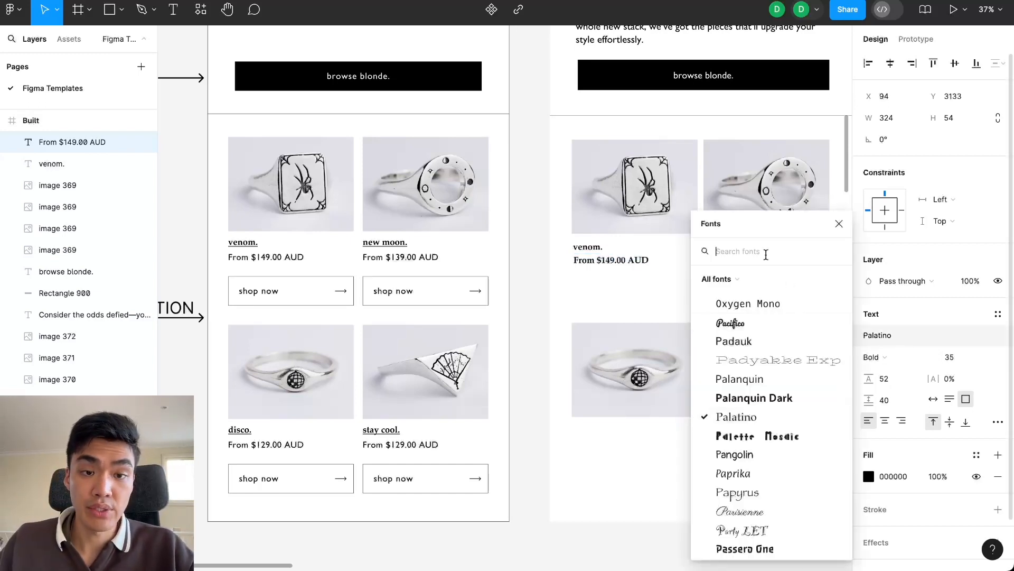
type("gil")
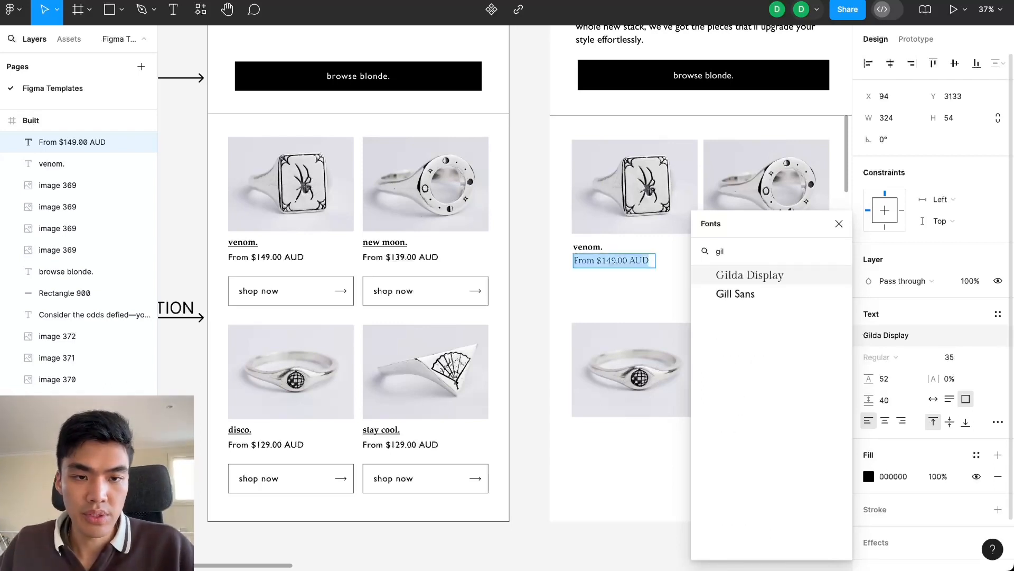
left_click(747, 293)
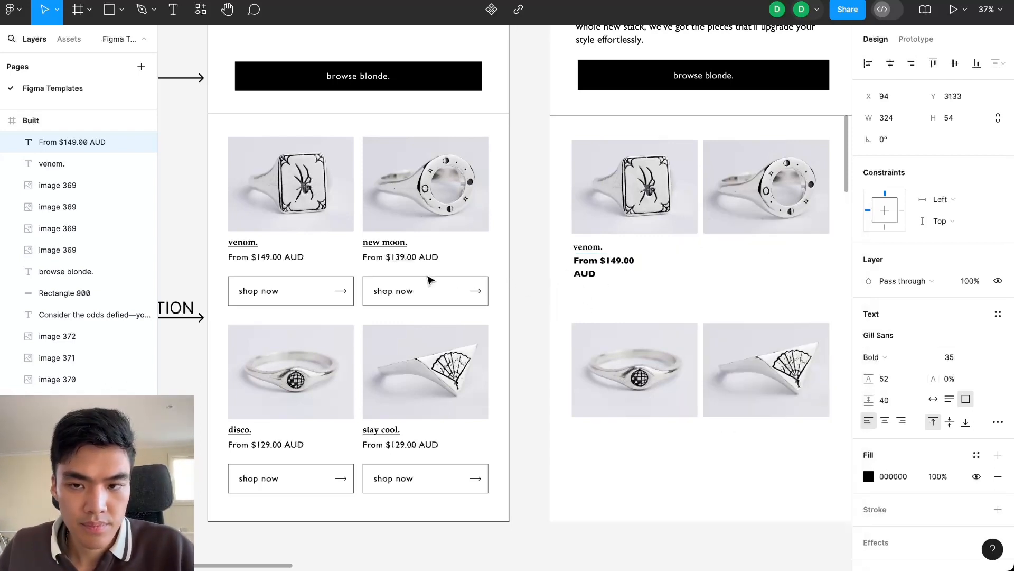
key("super+b")
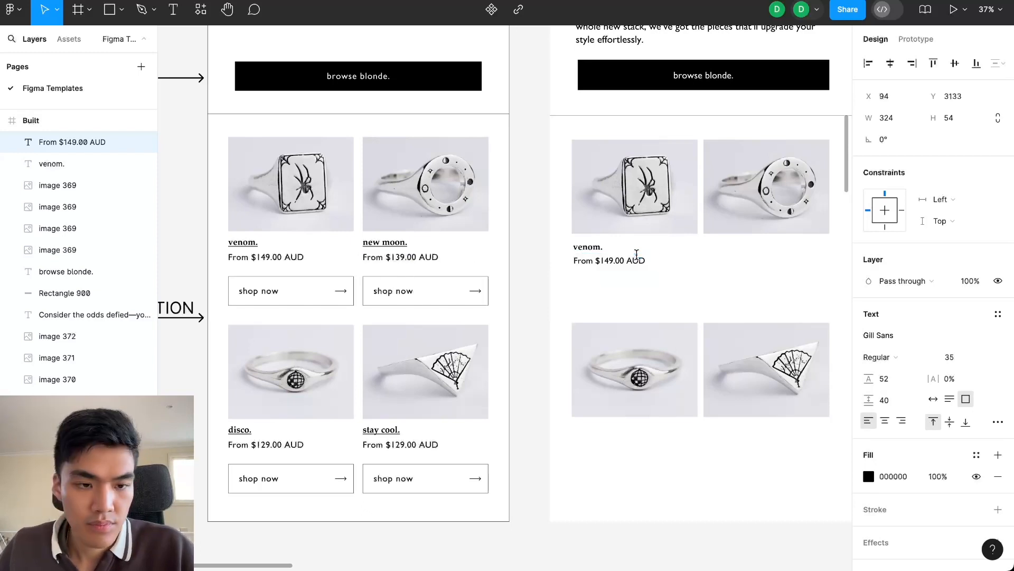
left_click(559, 280)
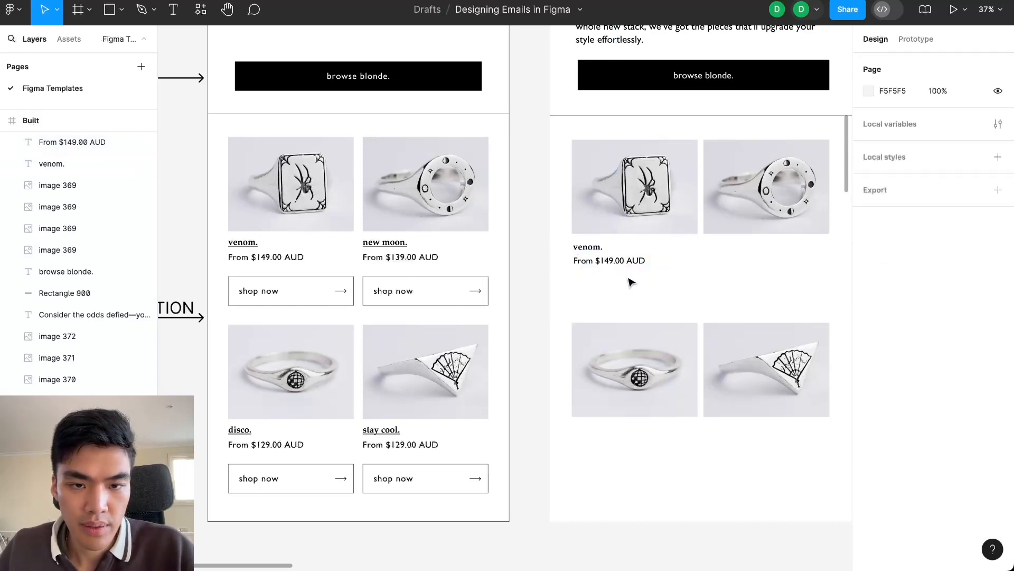
Group the venom title and its price text together
left_click(586, 246)
scroll(549, 279, "up", 3)
left_click(608, 262)
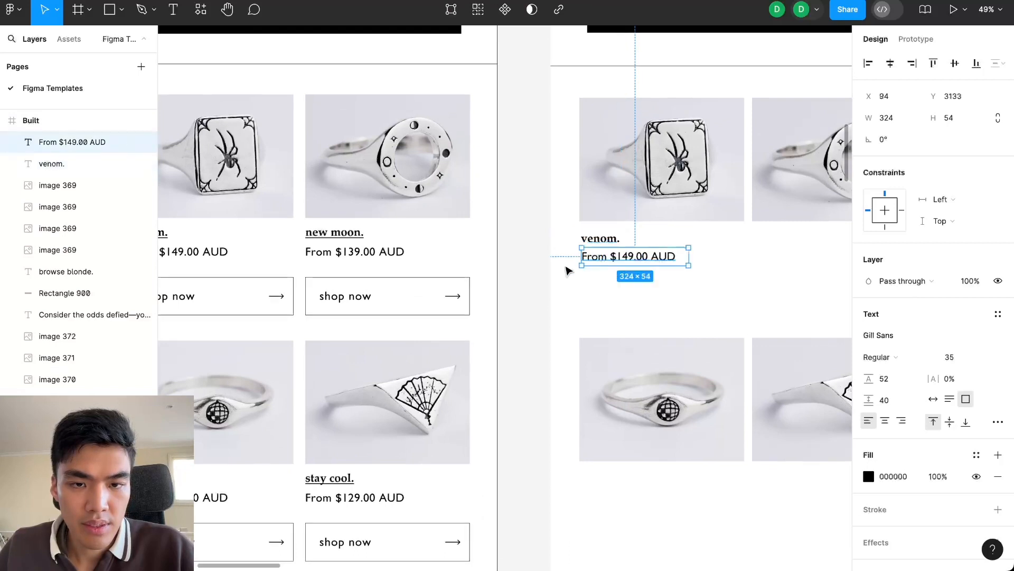
left_click(544, 277)
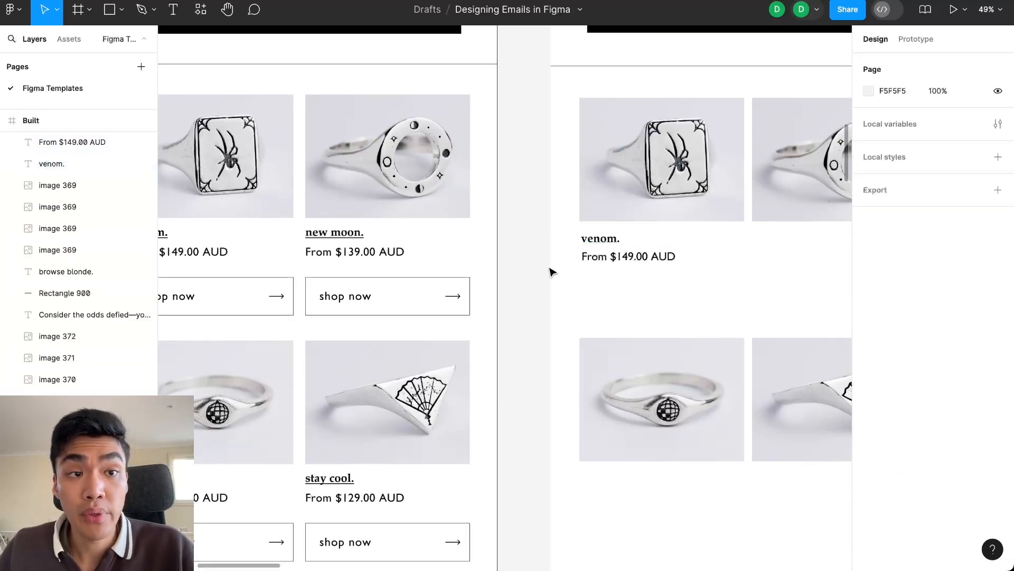
left_click(611, 243)
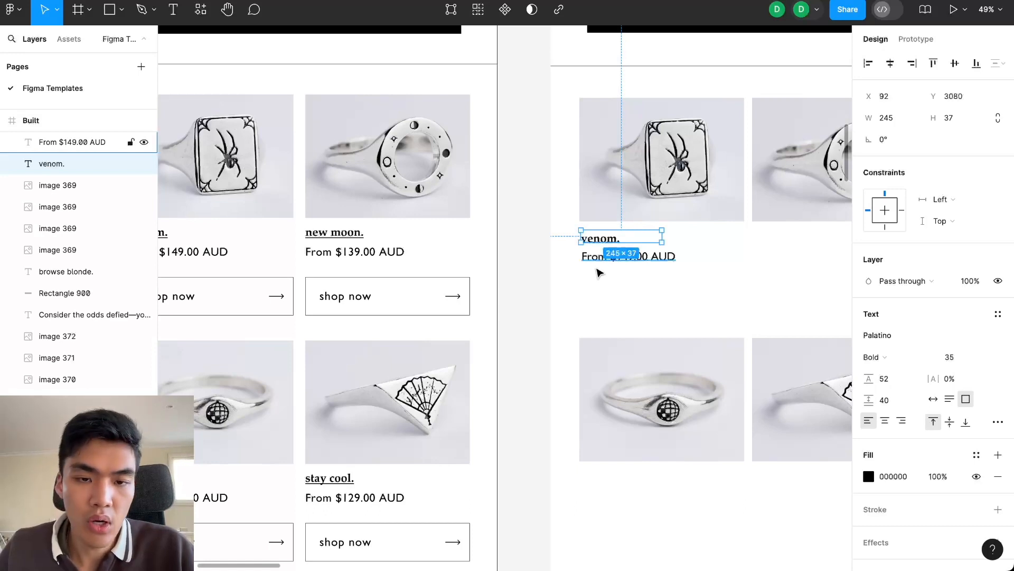
left_click(595, 261, "shift")
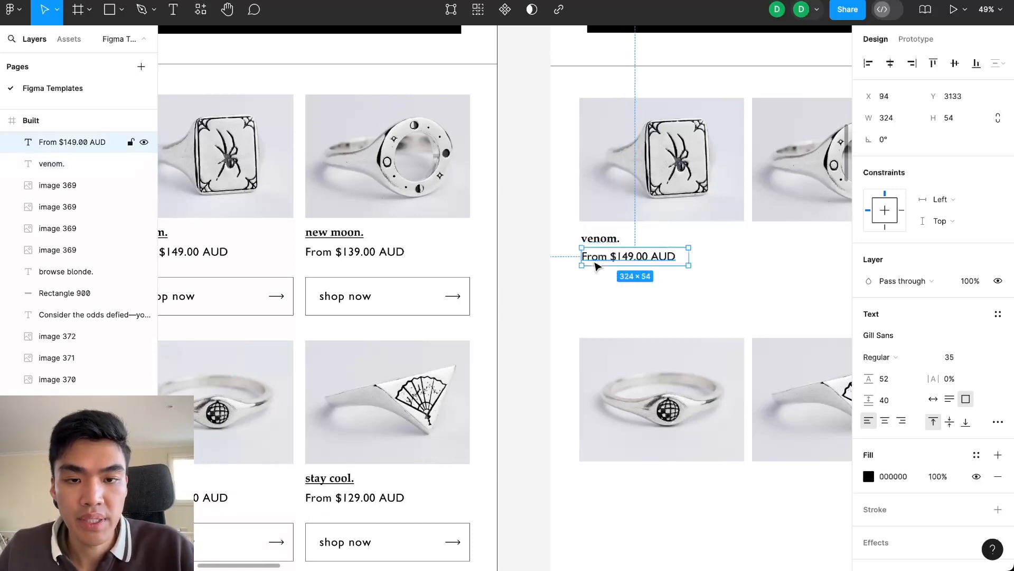
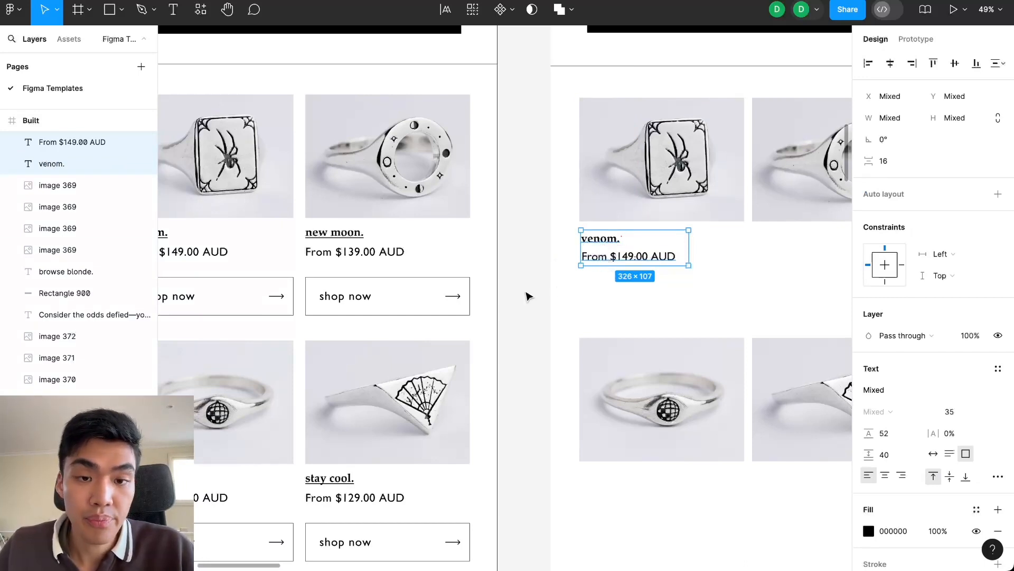
key("ctrl+g")
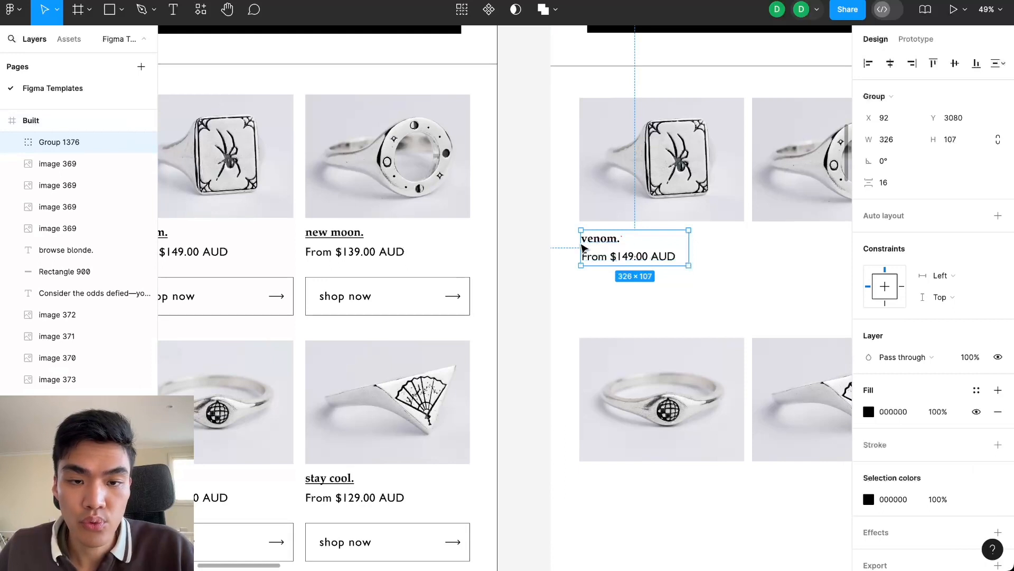
Duplicate the title and price group and place the copy beneath the moon-phase ring image
scroll(583, 247, "right", 4)
key("ctrl+d")
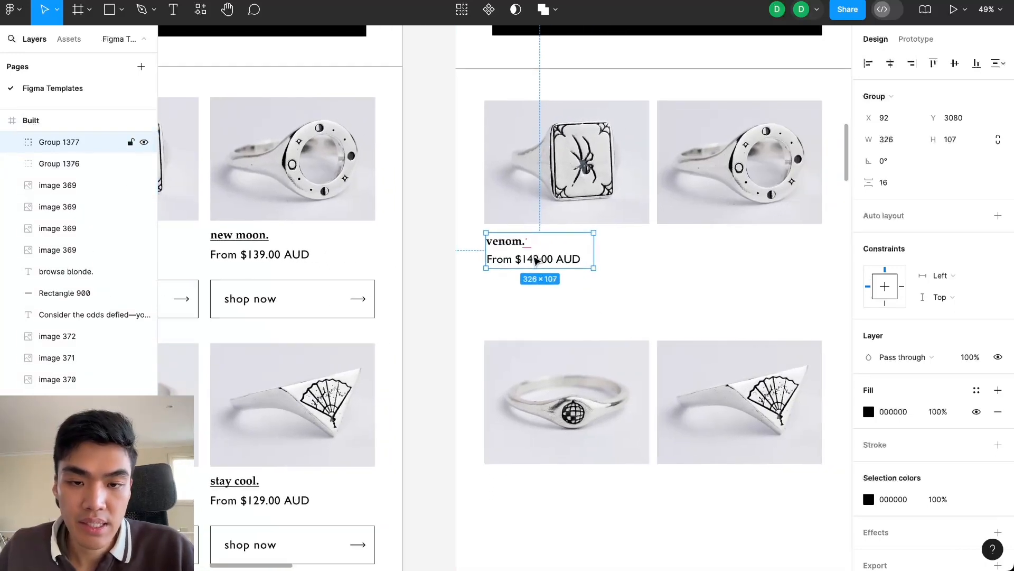
left_click_drag(521, 261, 695, 255)
Duplicate the title and price group for the lower row, placing copies beneath the disco ball and fan ring images
scroll(603, 262, "down", 3)
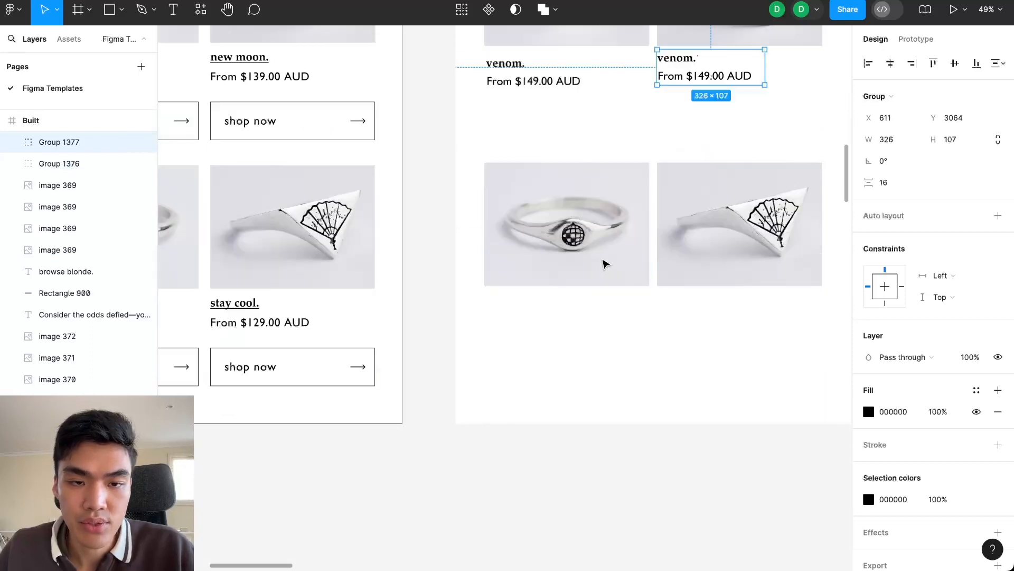
scroll(627, 236, "up", 1)
key("ctrl+d")
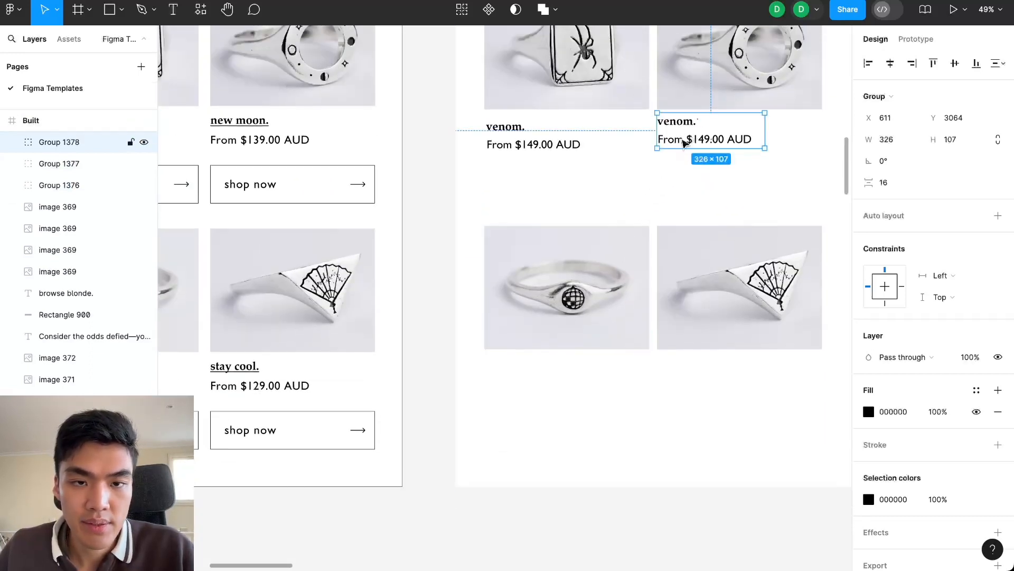
left_click_drag(684, 143, 681, 378)
Move the original venom text group up to Y 3064, level with the copy beside it
left_click(510, 142)
left_click_drag(510, 142, 511, 143)
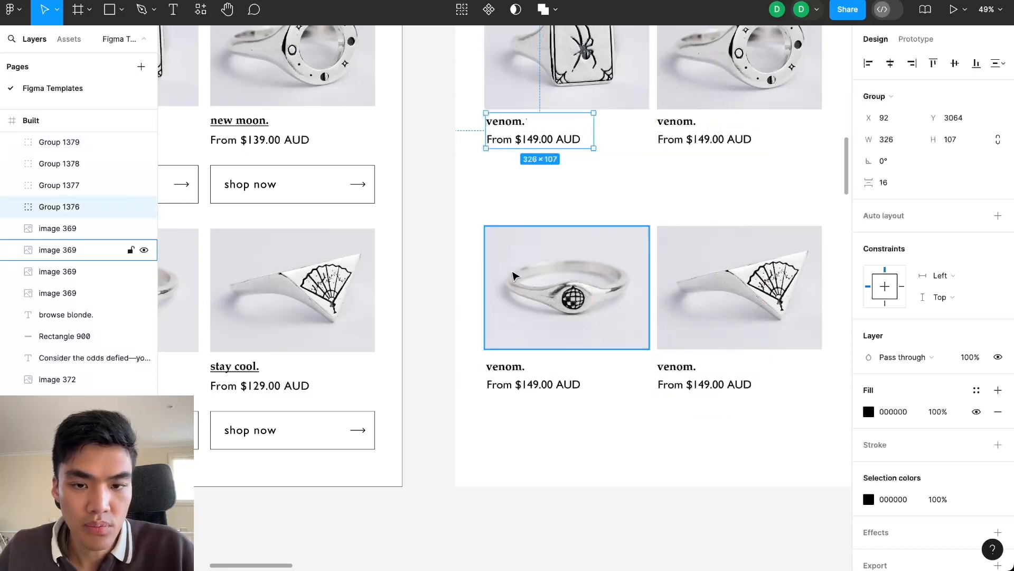
left_click(452, 316)
Change the title beneath the moon-phase ring to "new moon."
scroll(453, 316, "down", 2, "ctrl")
scroll(459, 236, "up", 2)
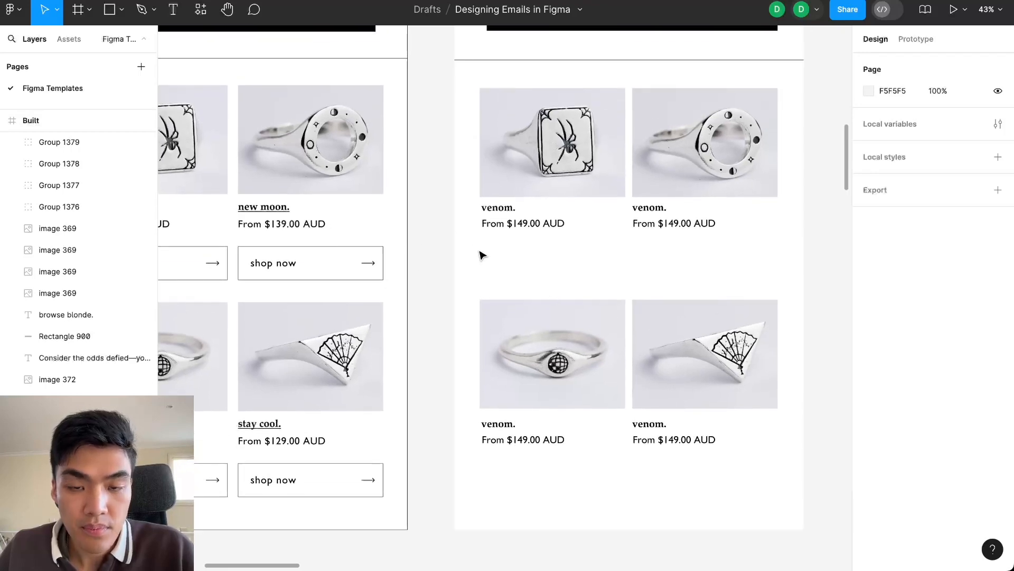
scroll(482, 256, "up", 2)
double_click(669, 280)
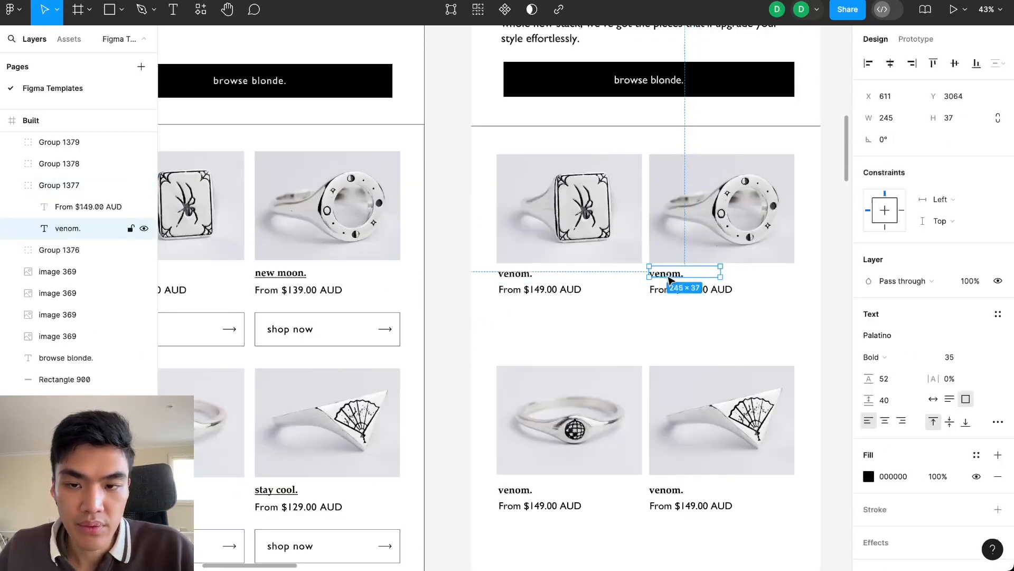
double_click(669, 274)
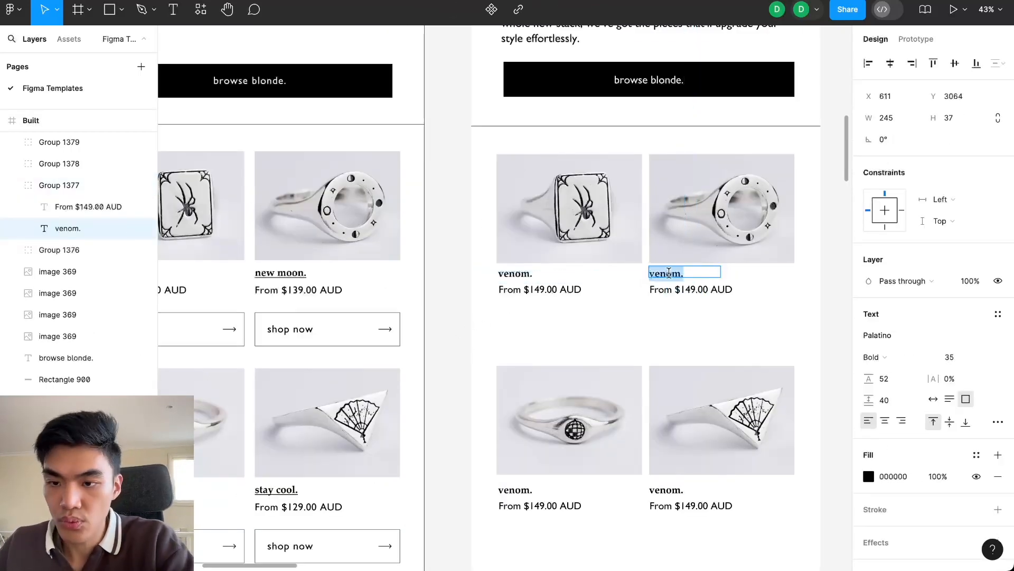
type("new moo")
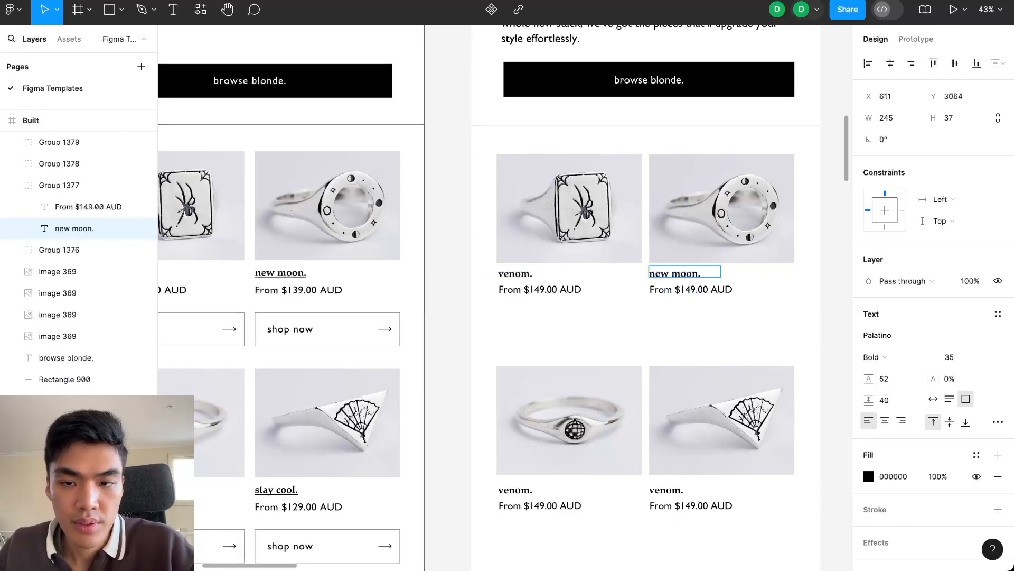
Change the new moon ring's price to "From $139.00 AUD"
double_click(689, 290)
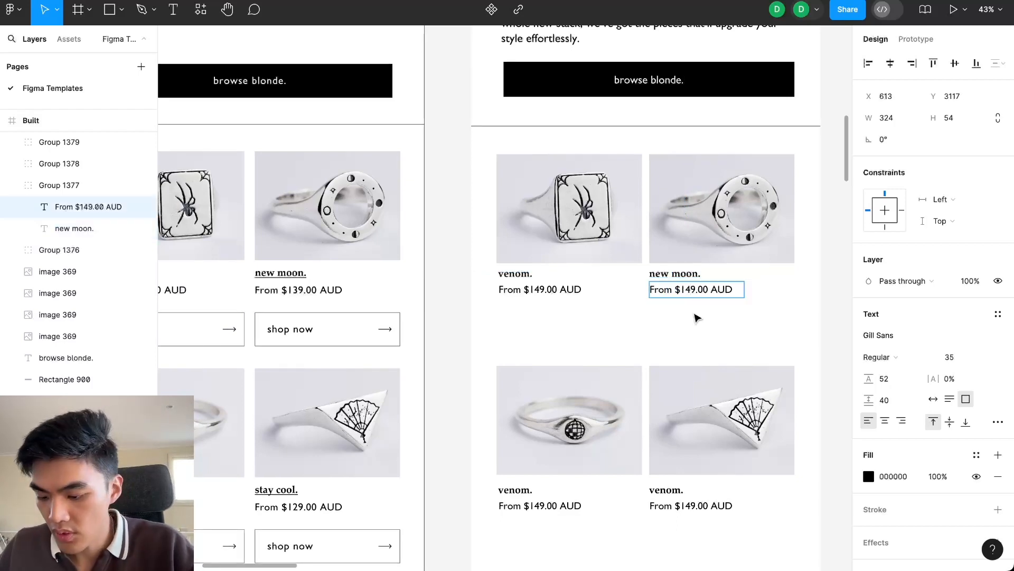
key("BackSpace")
type("3")
Change the prices beneath both lower-row rings to "From $129.00 AUD"
scroll(687, 312, "down", 4)
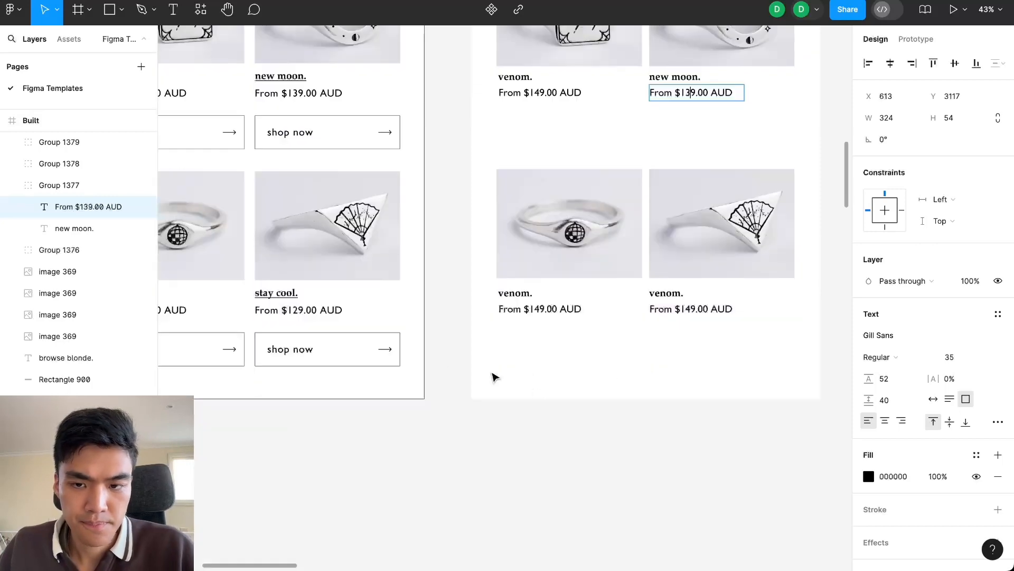
scroll(536, 410, "left", 1)
scroll(537, 410, "up", 1)
left_click(603, 363)
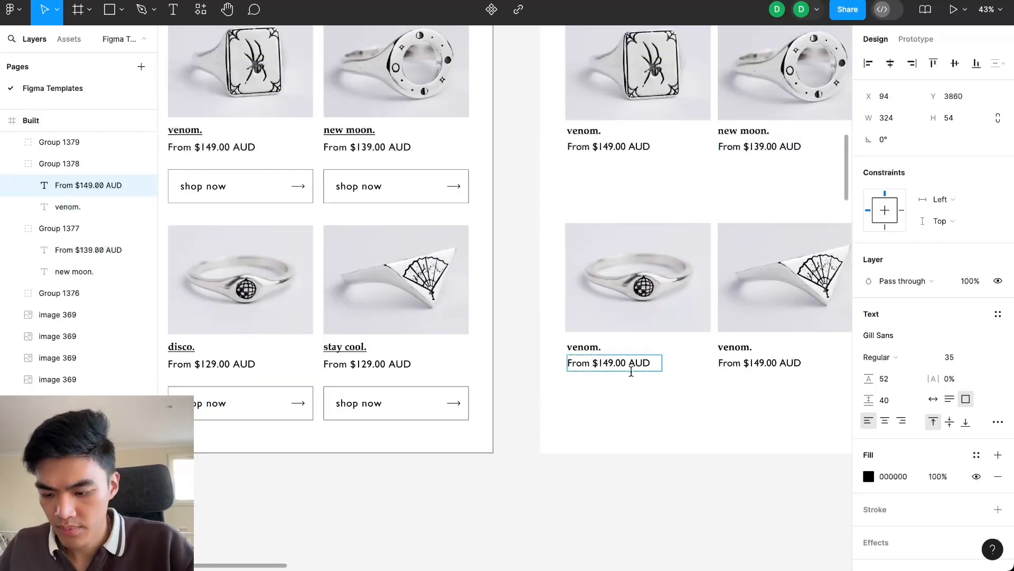
type("2")
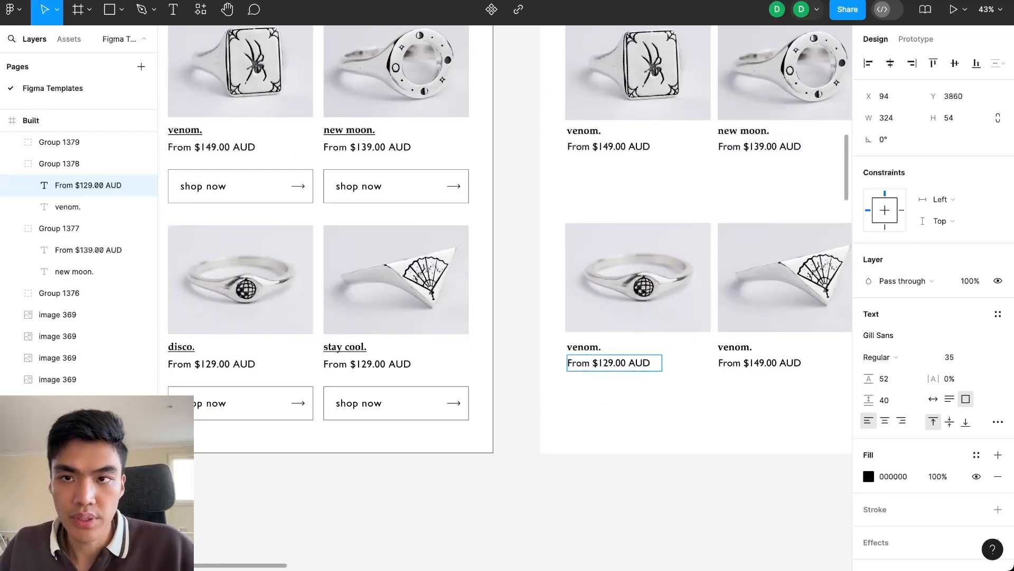
left_click(753, 364)
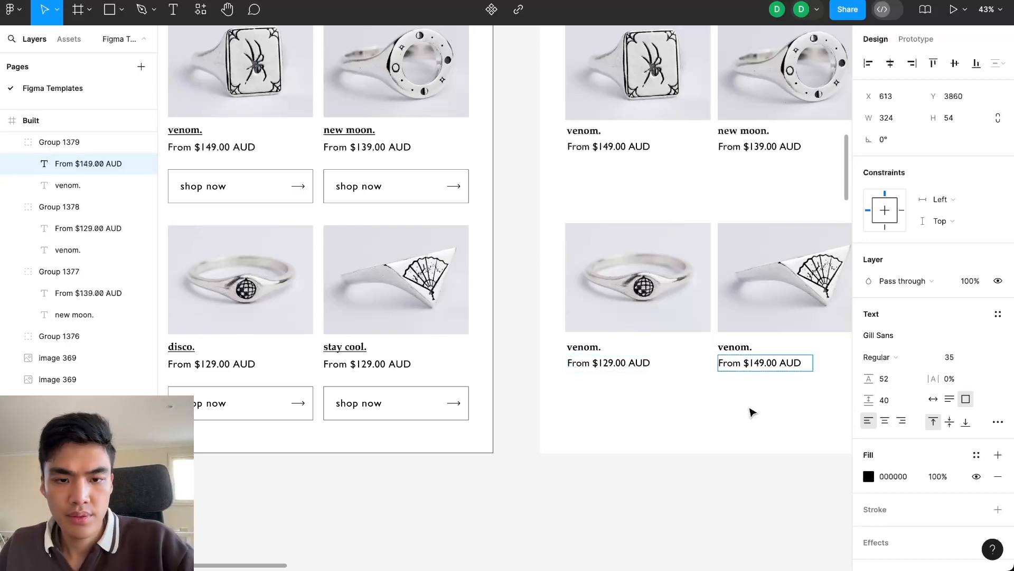
key("Delete")
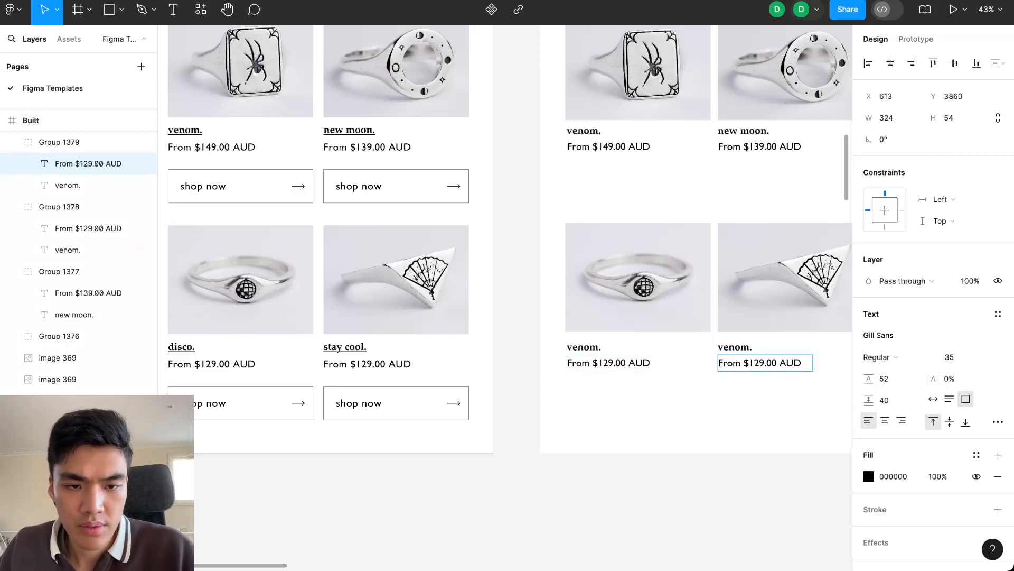
Retitle the lower-row products, using "stay cool." for the fan ring and "disco." for the disco ball ring
left_click(733, 347)
type("stay cool.")
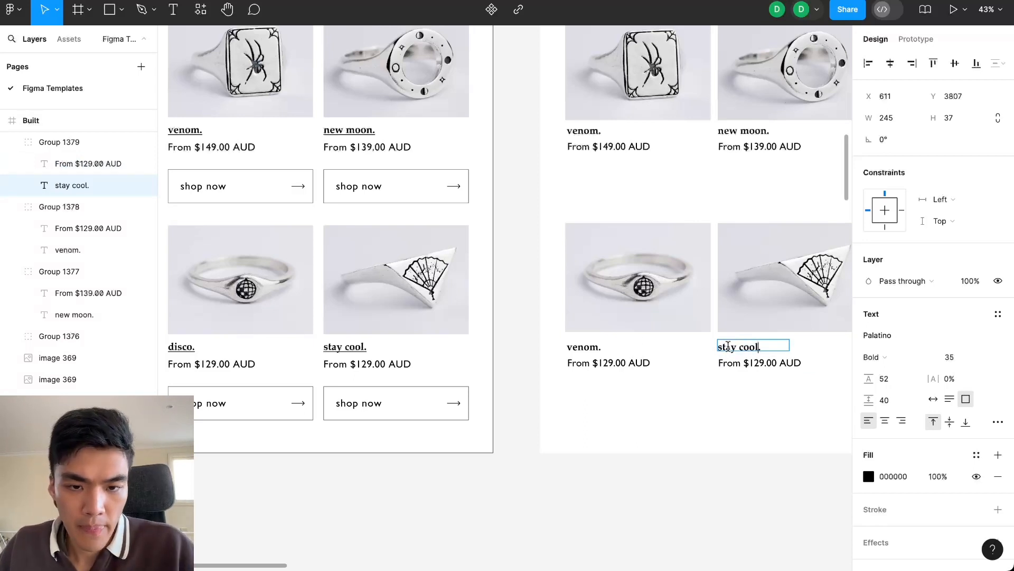
double_click(595, 345)
type("disco.")
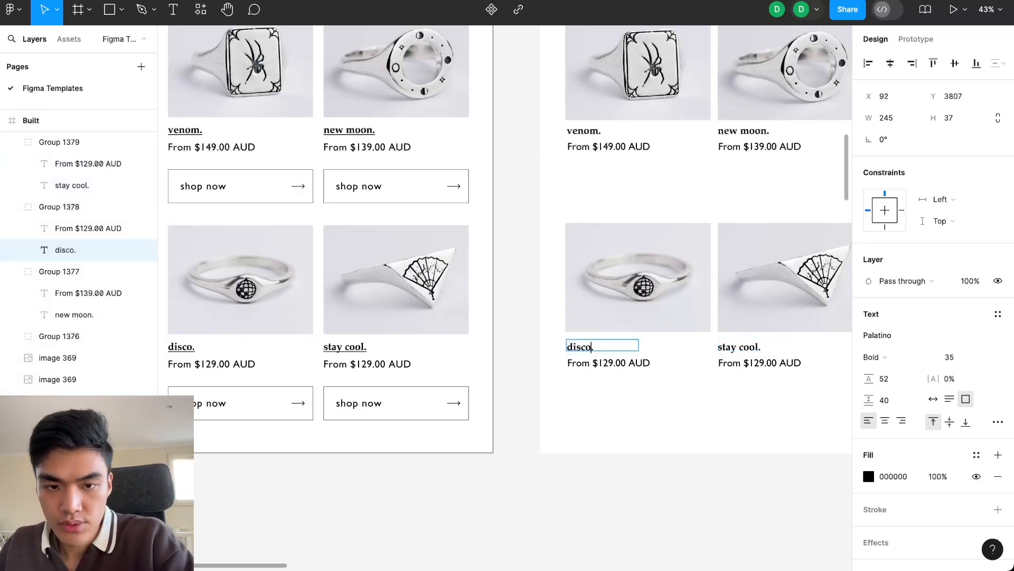
left_click(524, 139)
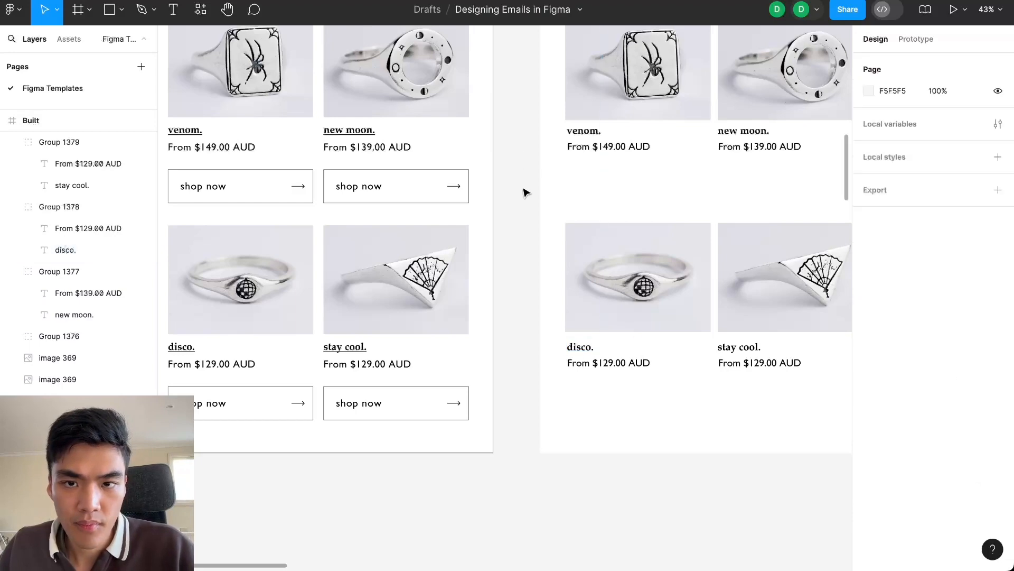
scroll(525, 192, "down", 3)
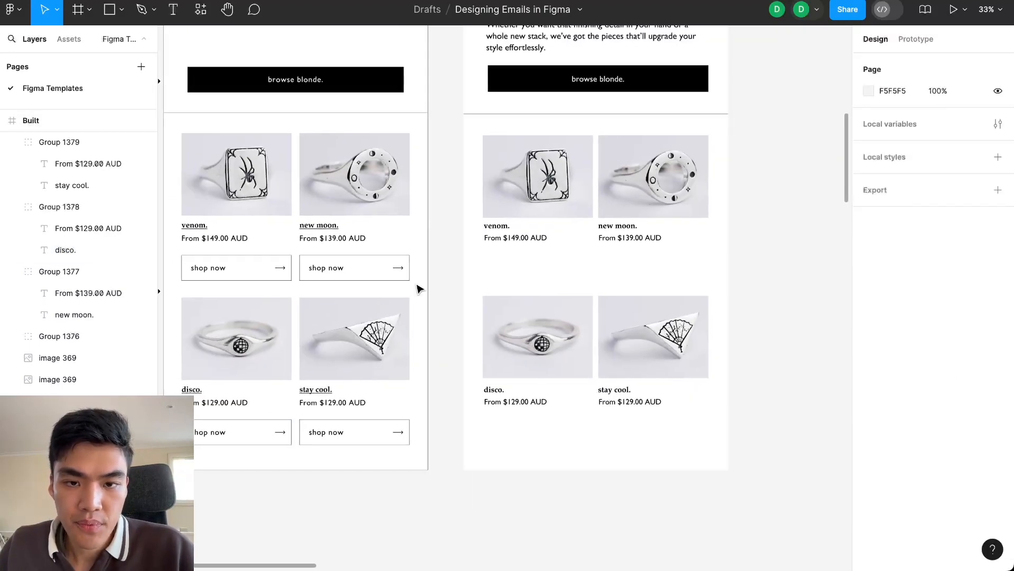
scroll(459, 271, "up", 2)
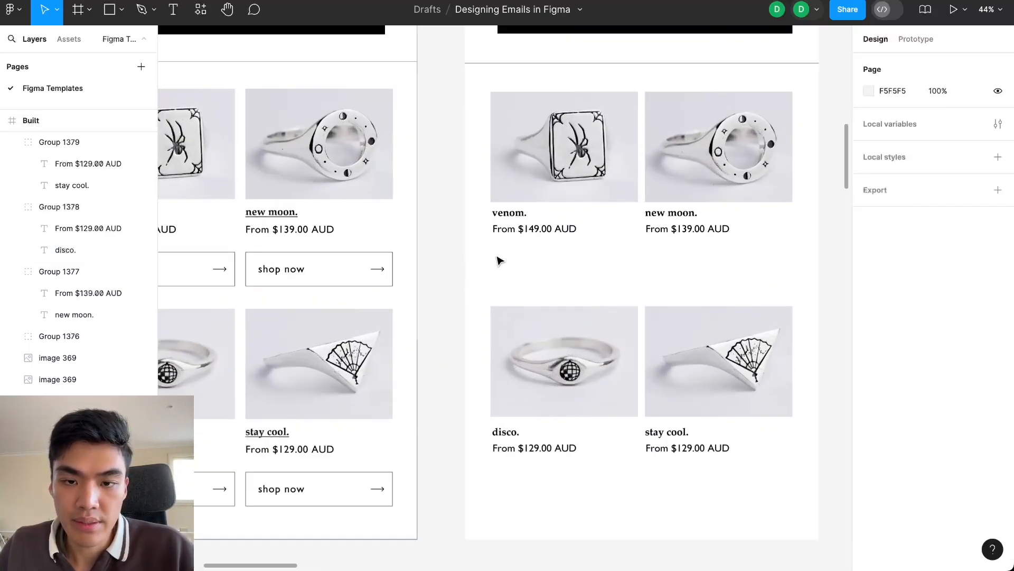
key("r")
mouse_move(492, 251)
left_mouse_down()
mouse_move(545, 277)
mouse_move(638, 280)
left_mouse_up()
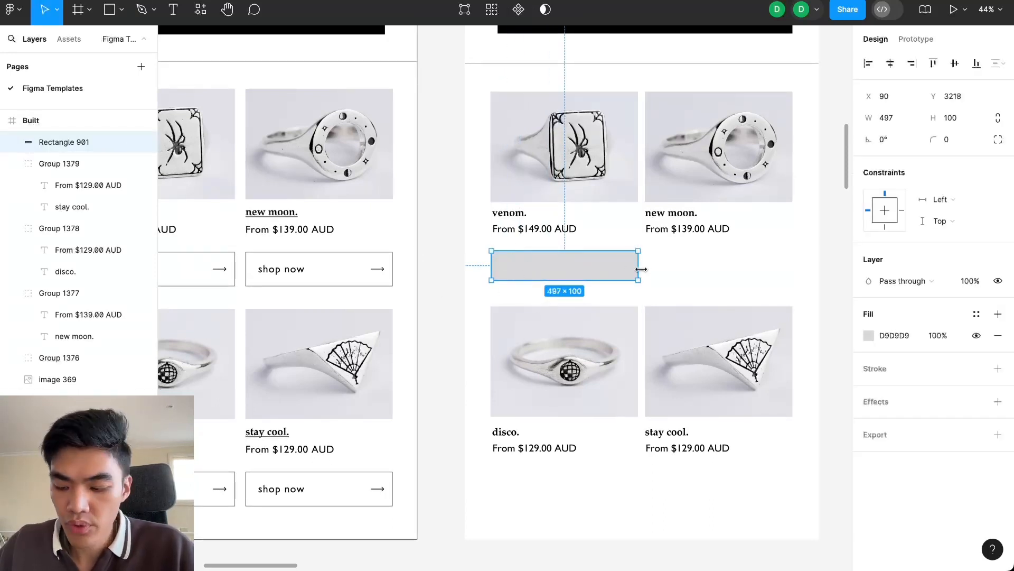
key("Delete")
Draw a button rectangle about 89 px high beneath the venom price and set its width to 500
left_click(584, 173)
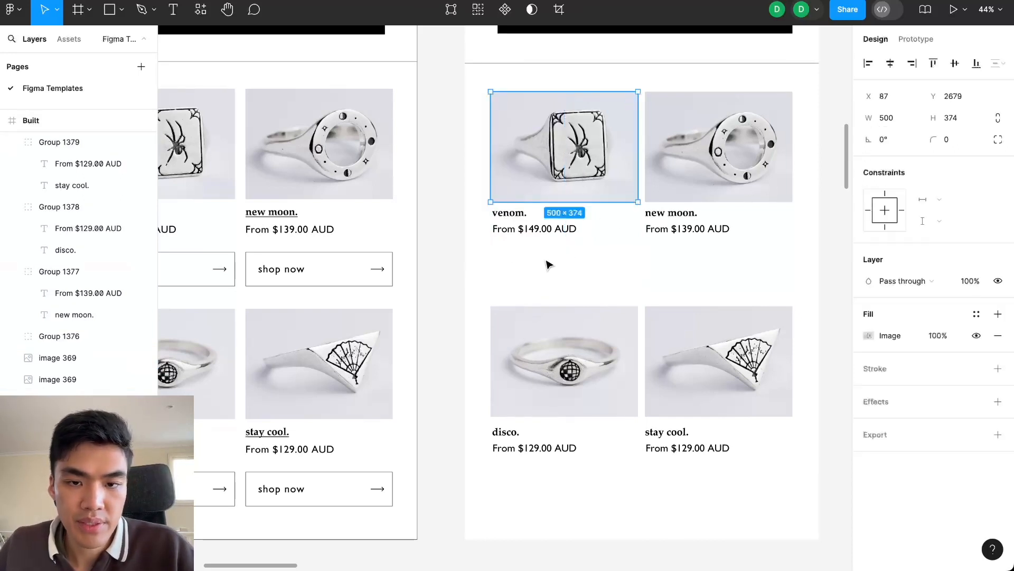
key("r")
mouse_move(491, 255)
left_mouse_down()
mouse_move(656, 289)
mouse_move(636, 280)
left_mouse_up()
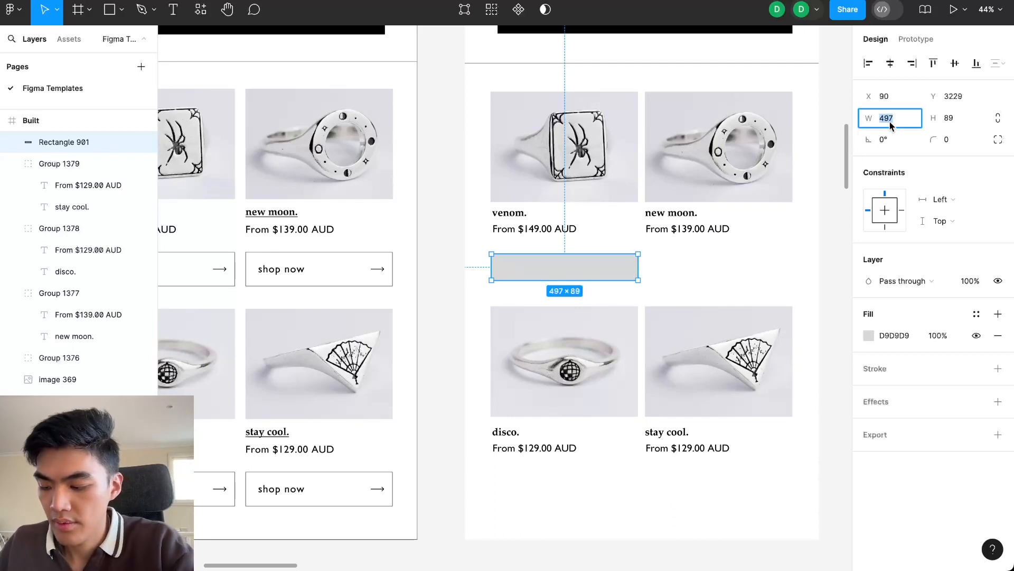
type("500")
key("Return")
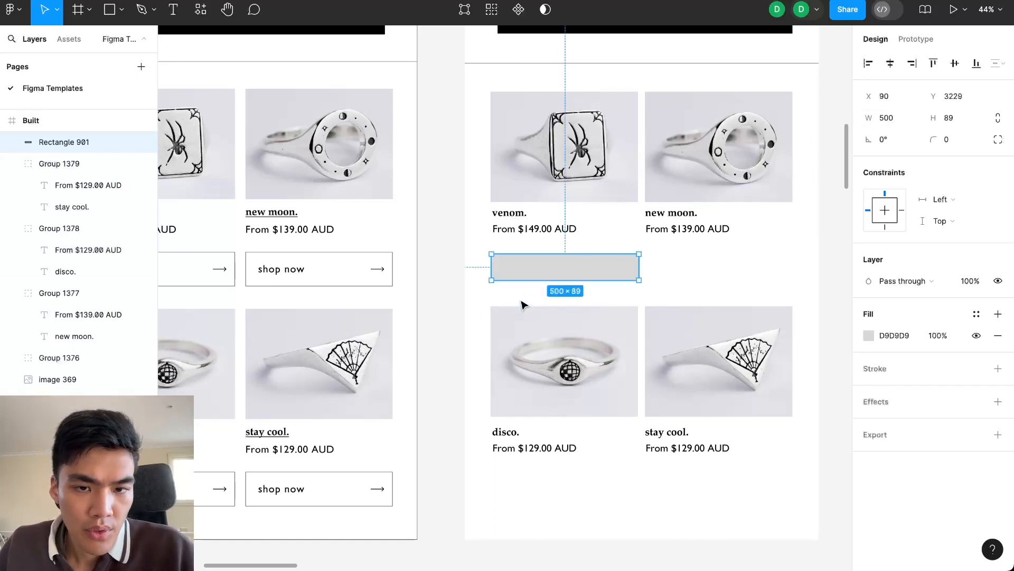
Give the button rectangle a black (000000) inside stroke of 1 and a white (FFFFFF) fill
scroll(521, 282, "up", 2)
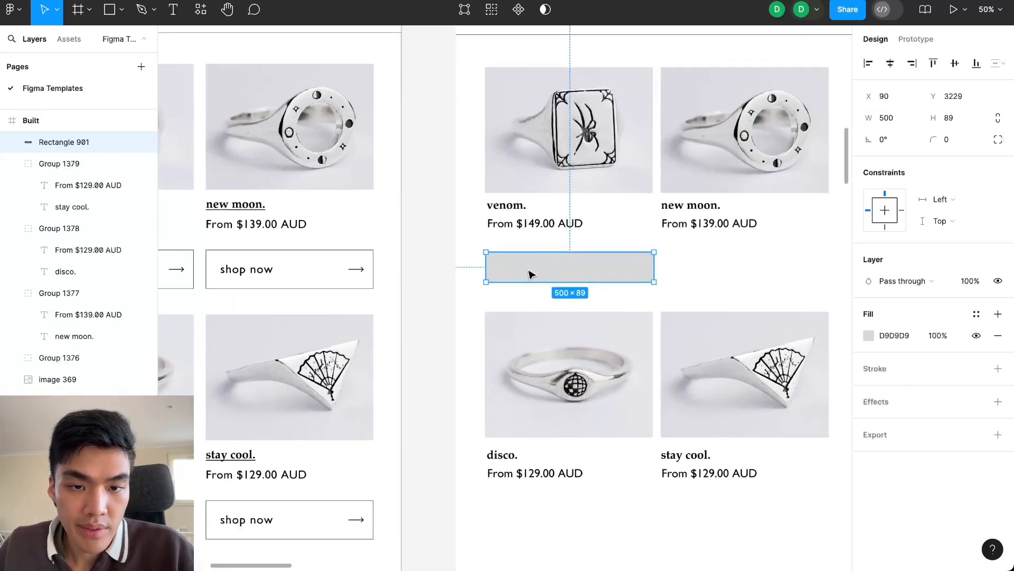
scroll(378, 267, "up", 2)
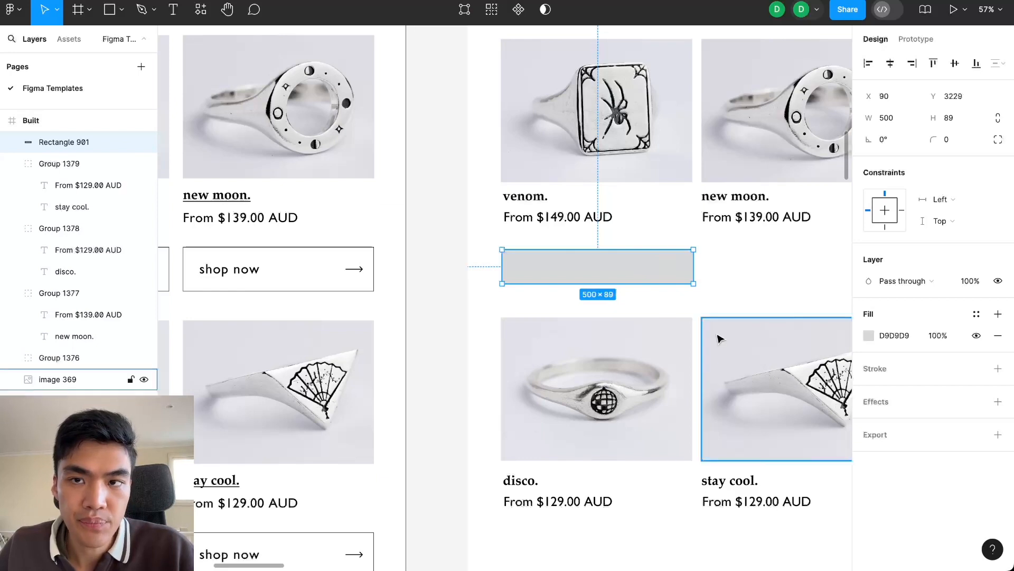
left_click(886, 370)
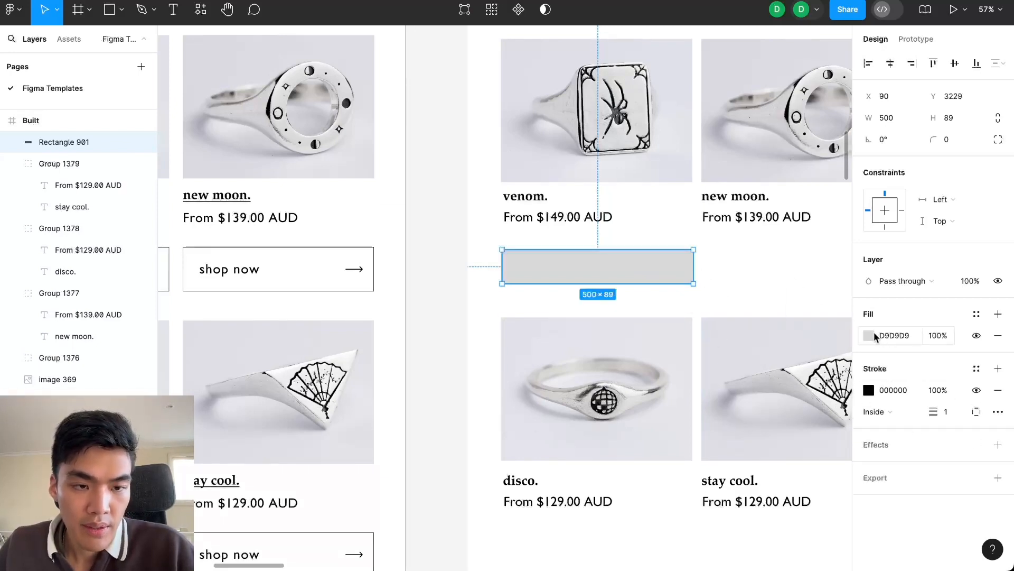
left_click(869, 335)
left_click_drag(781, 324, 671, 246)
scroll(569, 165, "down", 3)
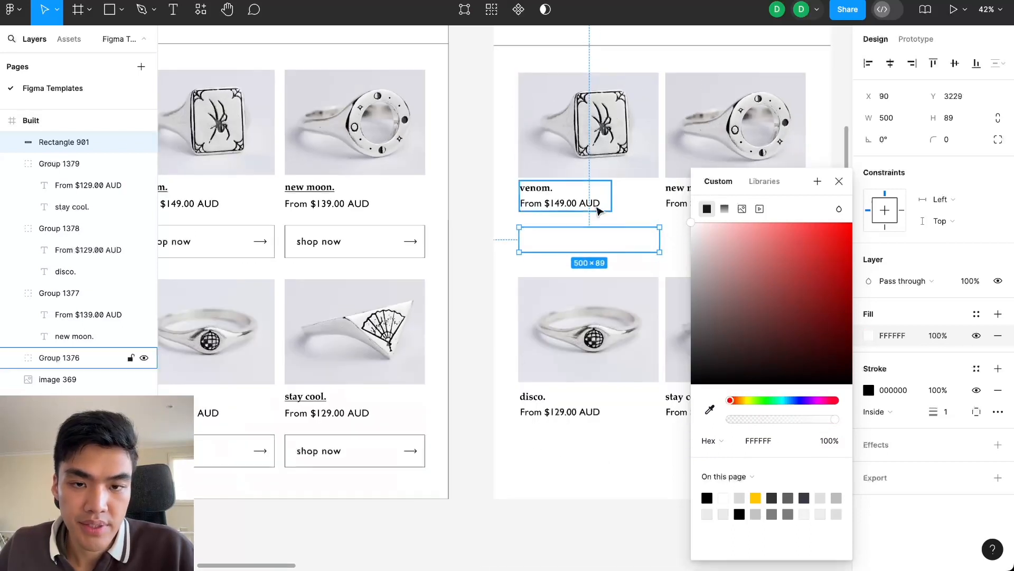
left_click(491, 265)
scroll(685, 251, "up", 3)
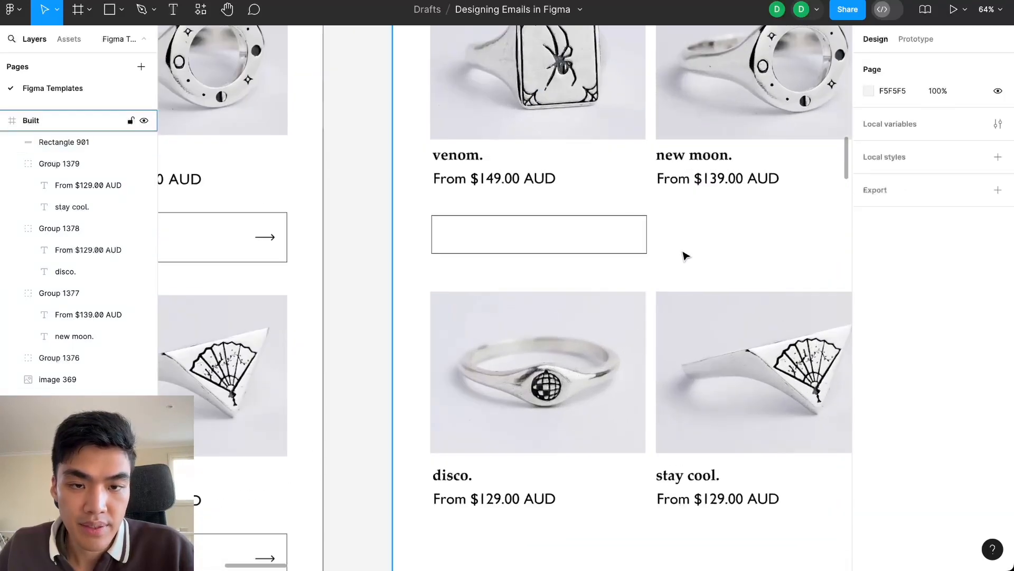
scroll(649, 243, "down", 2)
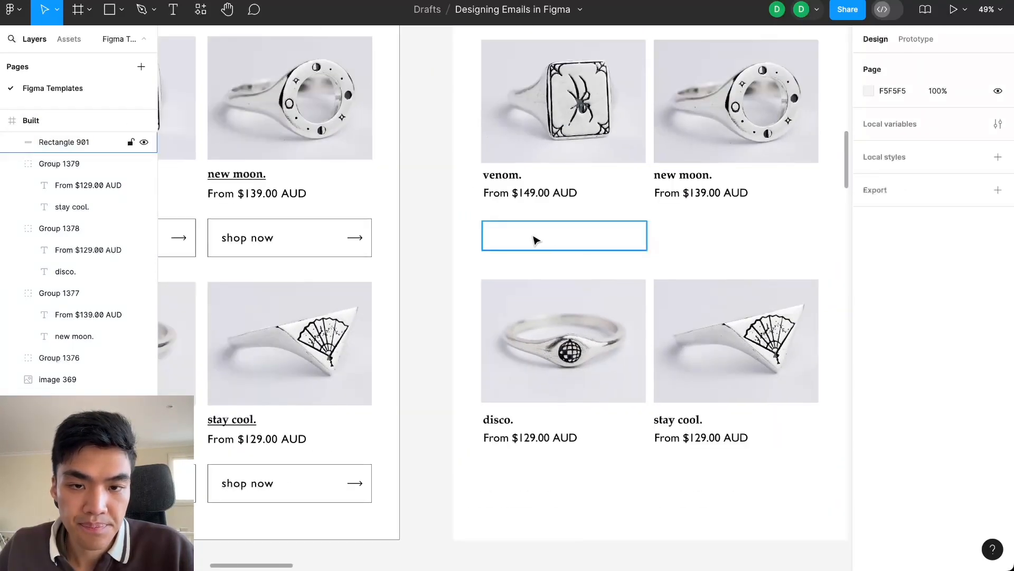
scroll(581, 253, "up", 2)
left_click(503, 248)
double_click(503, 248)
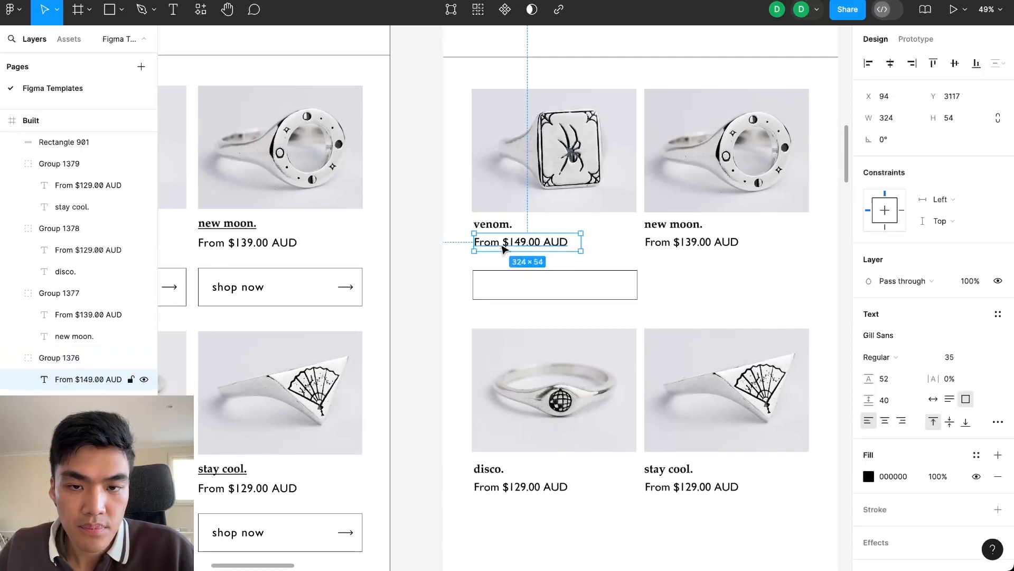
scroll(507, 246, "up", 2)
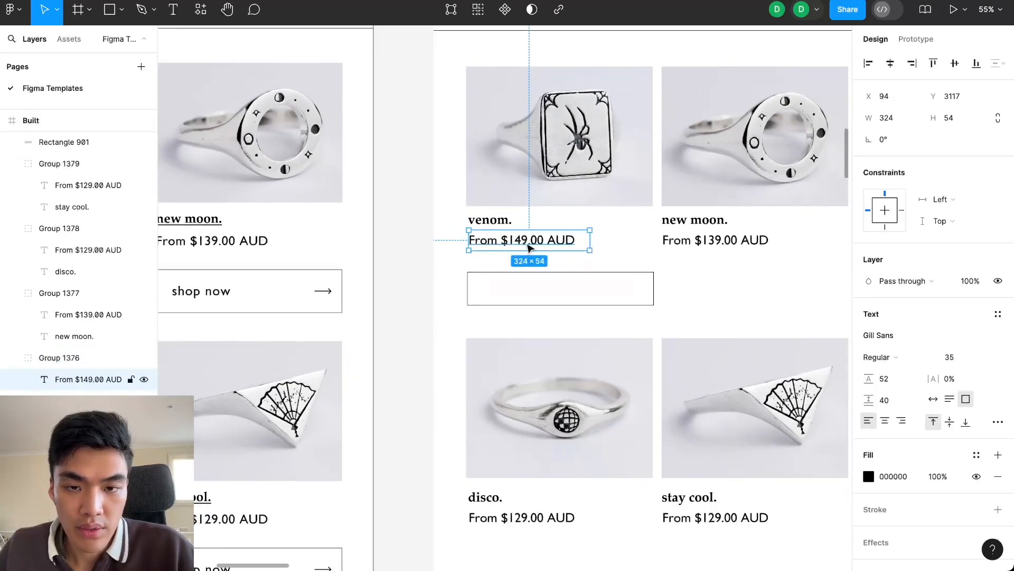
Duplicate the "browse blonde." label and place the copy inside the outlined button rectangle beneath the venom price
scroll(530, 247, "down", 4)
left_click(632, 146)
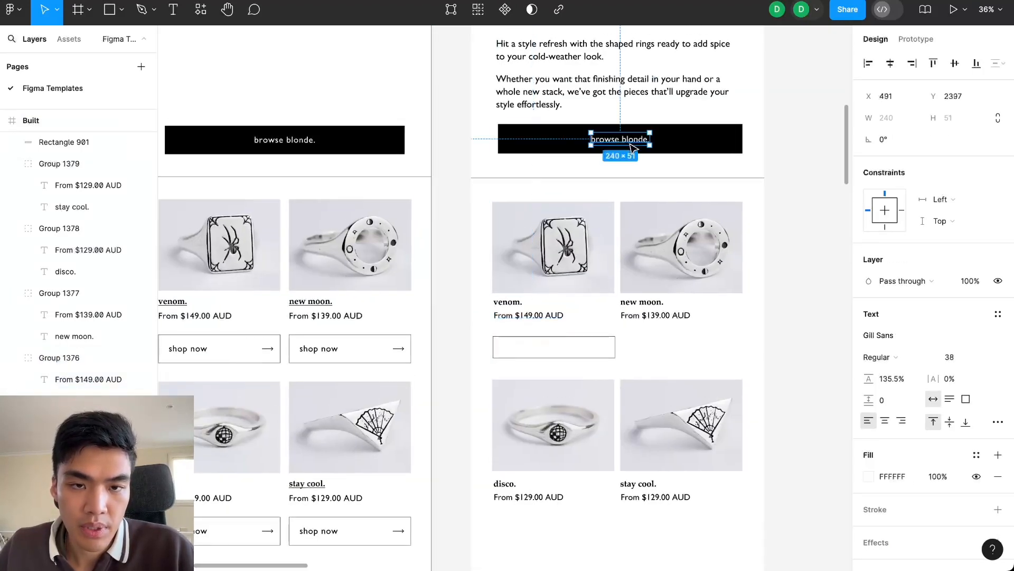
key("super+c")
key("super+v")
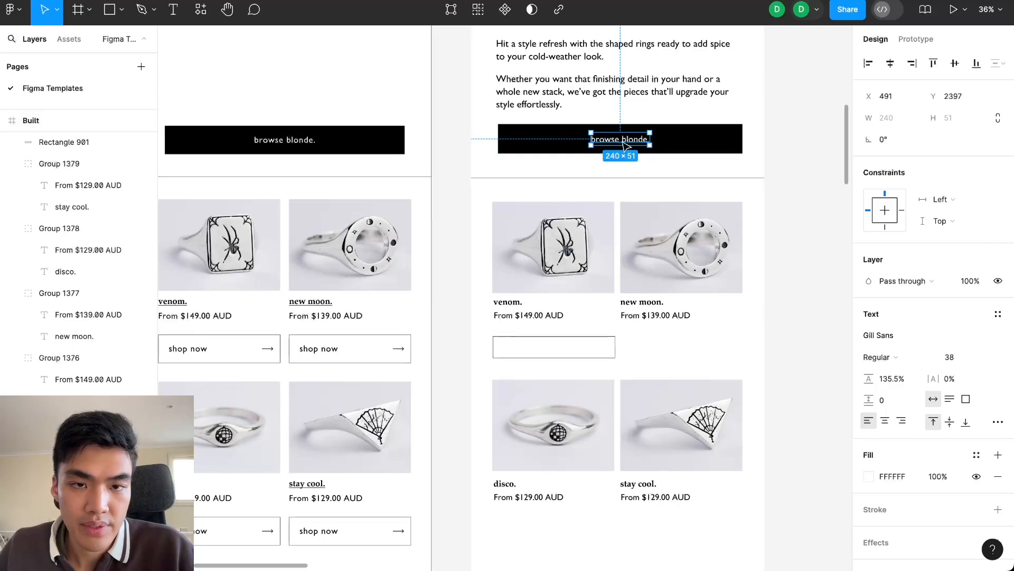
left_click_drag(622, 141, 537, 351)
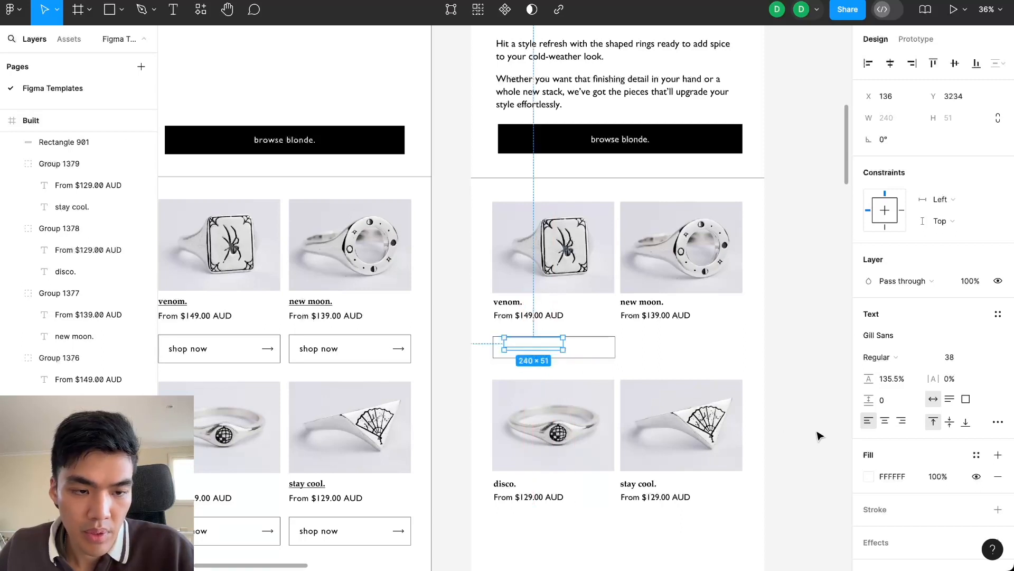
Colour the copied label black (000000) and bring it in front of the button rectangle
left_click(869, 476)
type("000000")
key("Return")
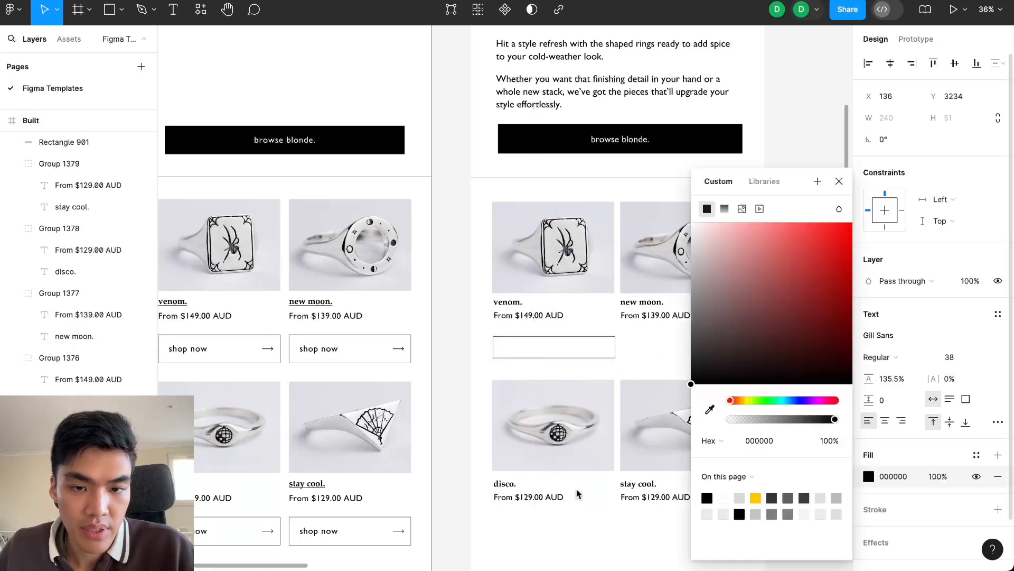
right_click(550, 346)
left_click(584, 279)
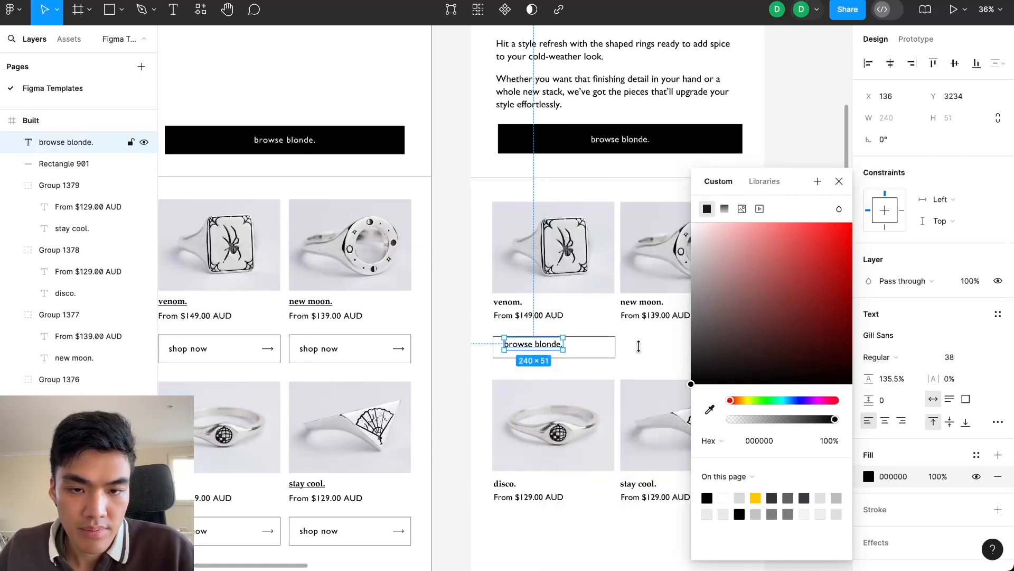
left_click(839, 181)
Lower the copied label to Y 3248 inside the button and change its text to "shop now"
scroll(529, 391, "up", 2, "ctrl")
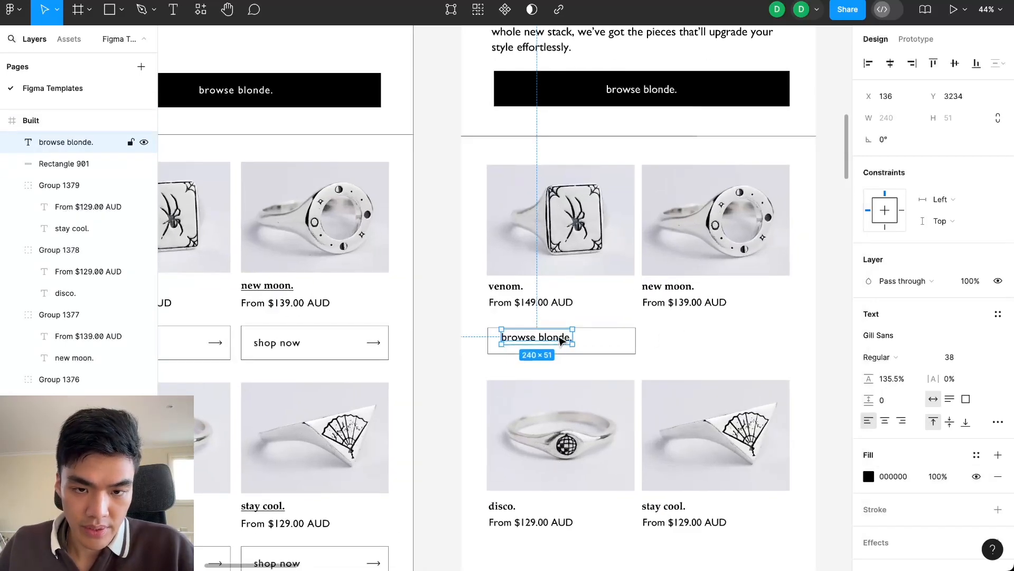
left_click_drag(546, 341, 547, 344)
double_click(544, 342)
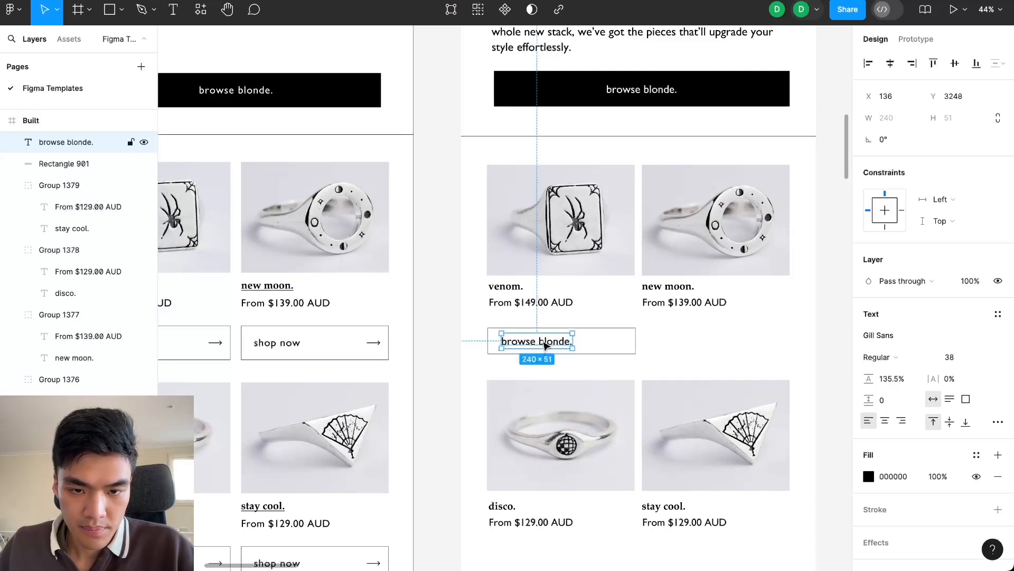
type("shop now")
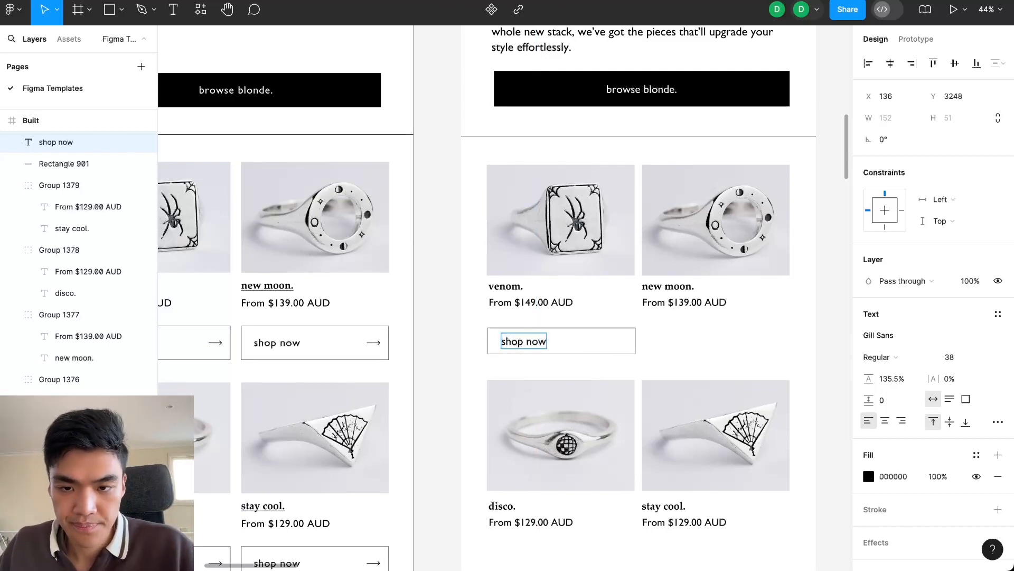
left_click(434, 335)
Draw a right-pointing arrow about 70 px long near the right end of the "shop now" button
scroll(550, 352, "up", 1)
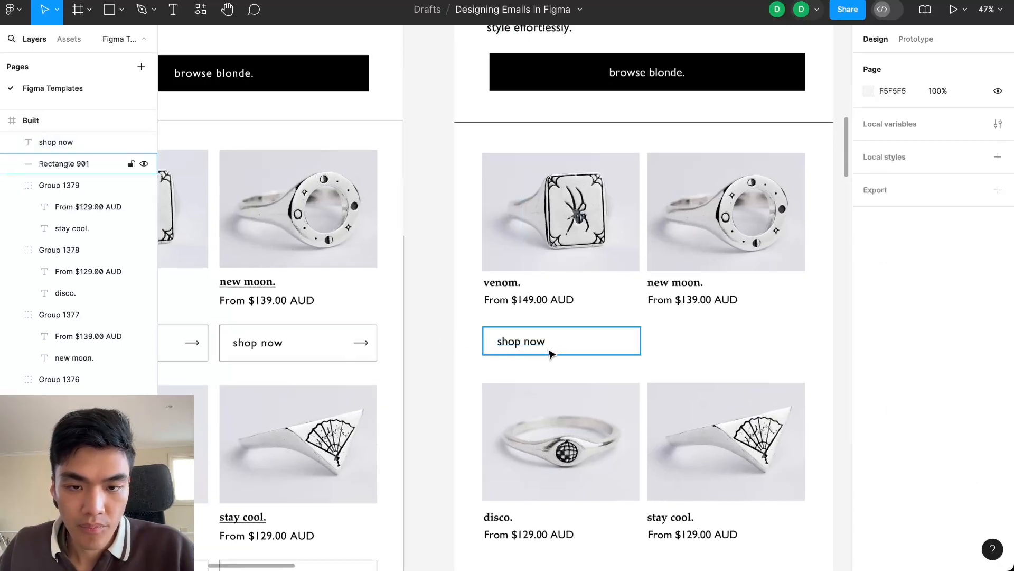
scroll(537, 365, "up", 2)
left_click(522, 339)
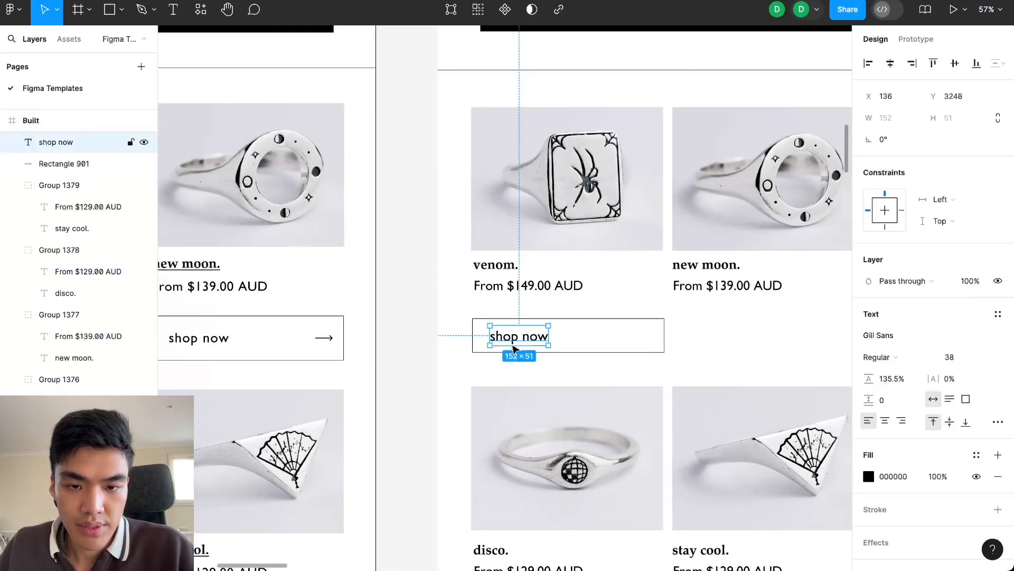
left_click(422, 357)
scroll(634, 365, "up", 1)
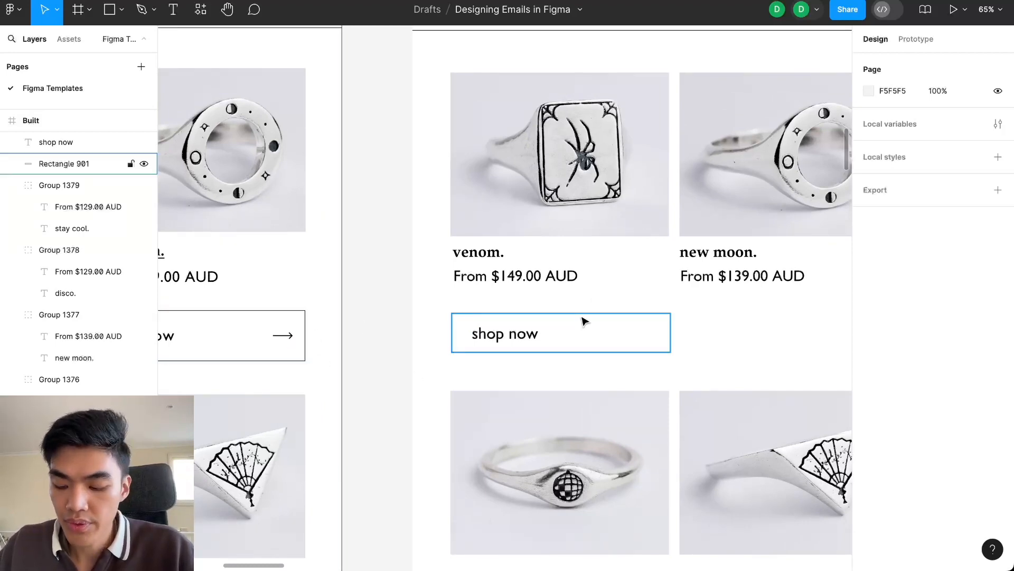
left_click(123, 12)
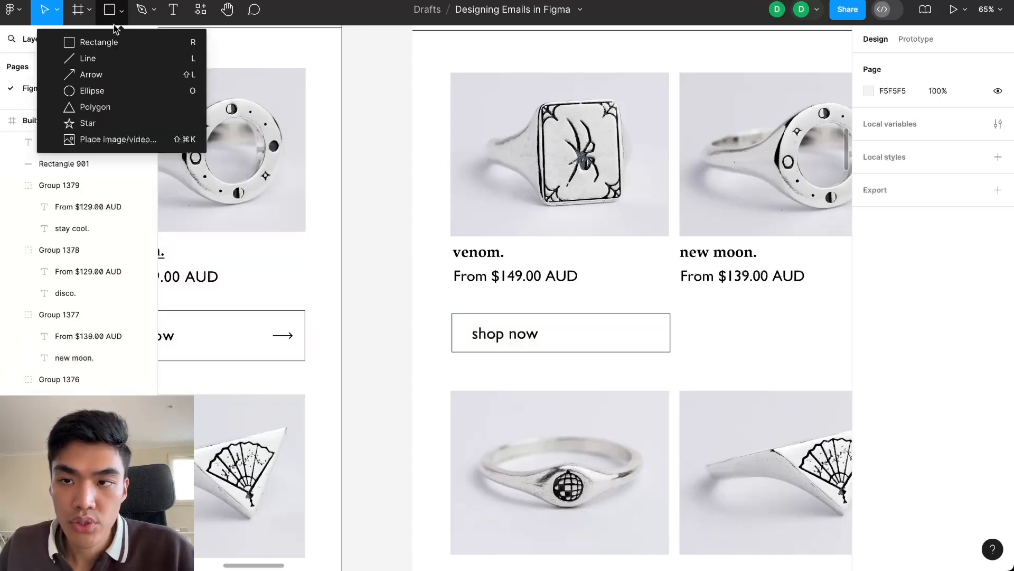
left_click(121, 77)
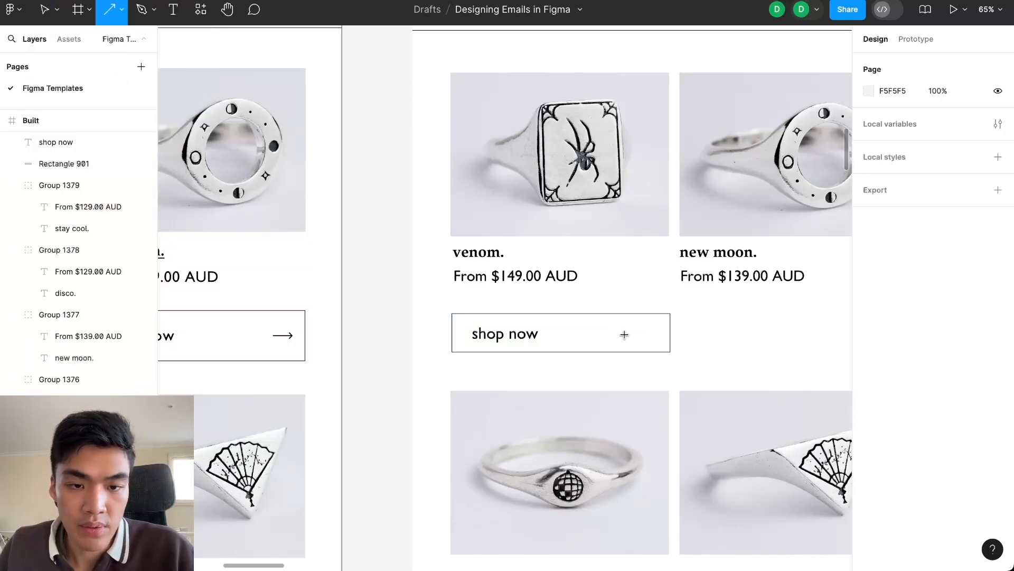
left_click_drag(628, 334, 659, 334)
left_click(657, 370)
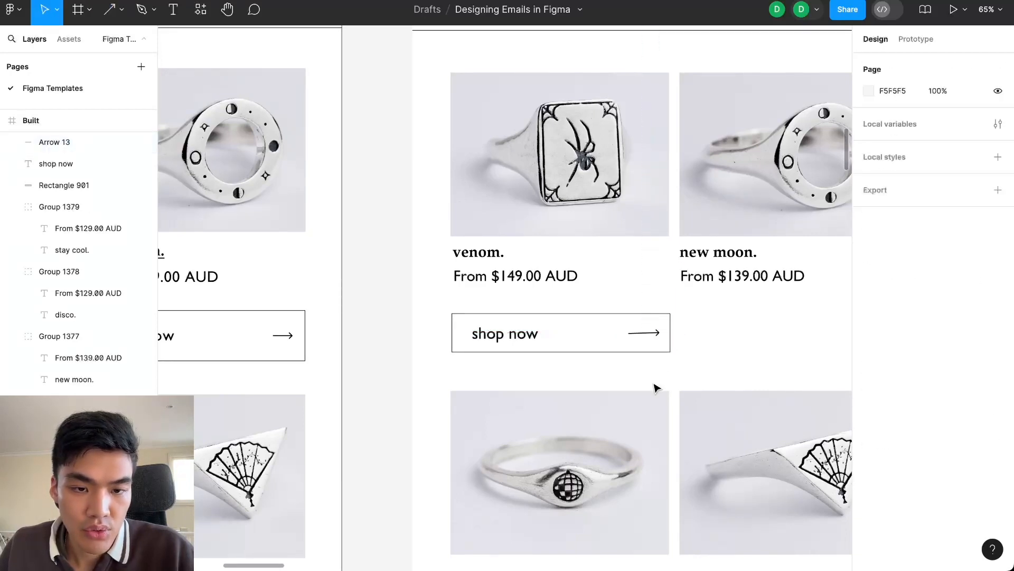
Set the button arrow's rotation to 0° so it lies level
left_click(654, 334)
left_click(891, 141)
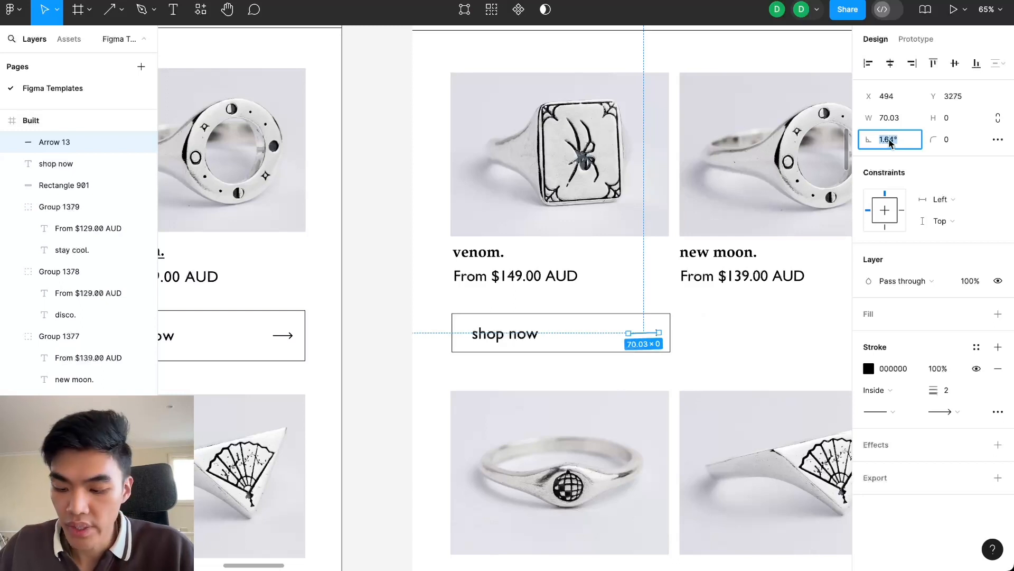
type("0")
key("Return")
left_click(401, 350)
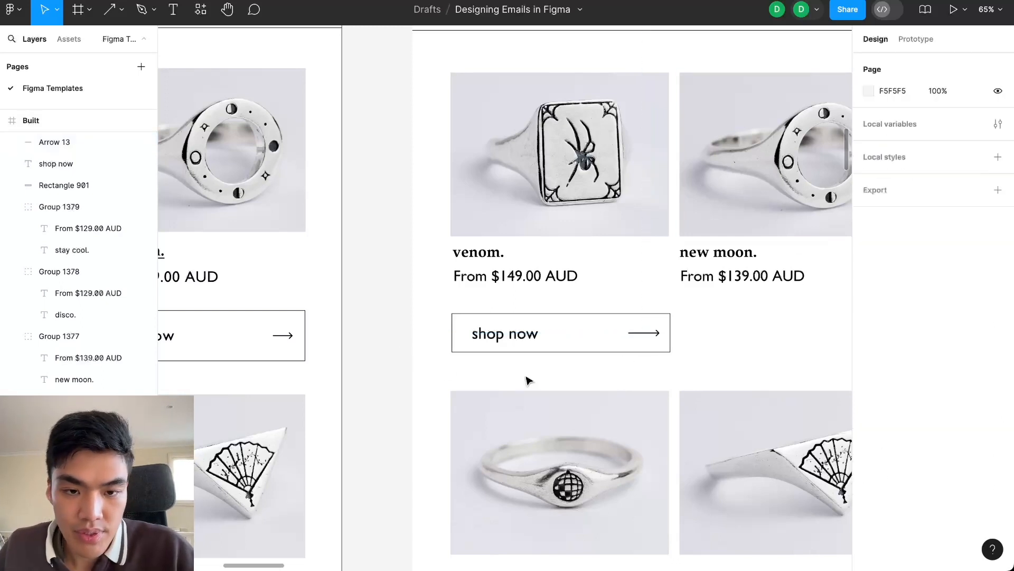
left_click(645, 333)
left_click(449, 359)
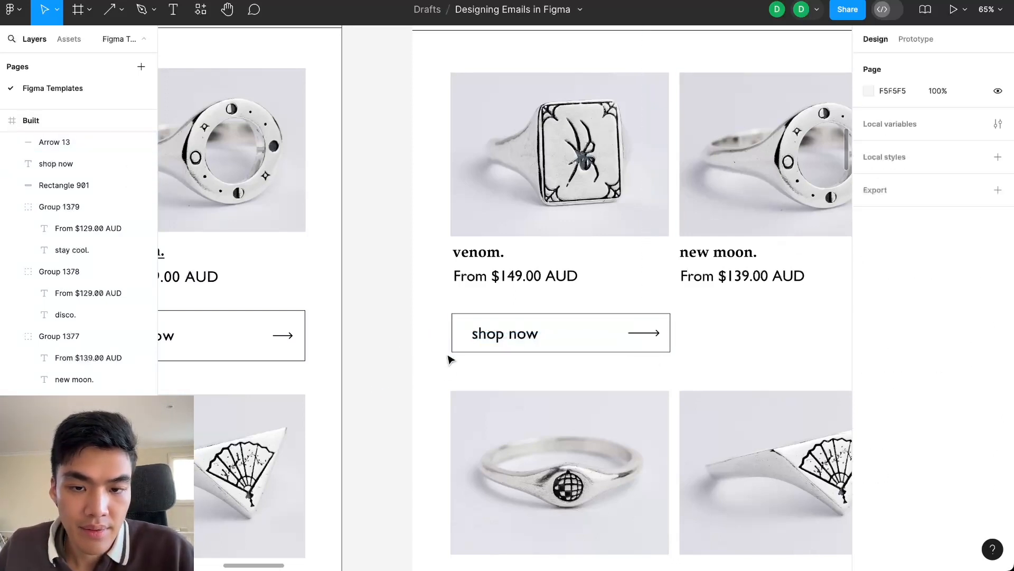
Reduce the "shop now" text to size 32 and reposition it inside the button, slightly closer to the left edge
left_click(488, 341)
left_click_drag(489, 337, 490, 337)
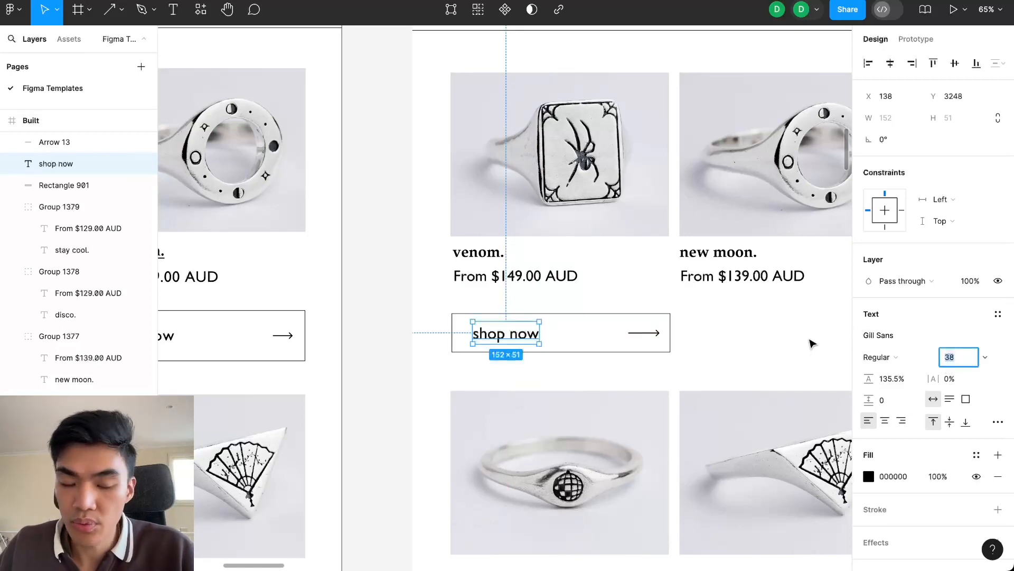
key("Return")
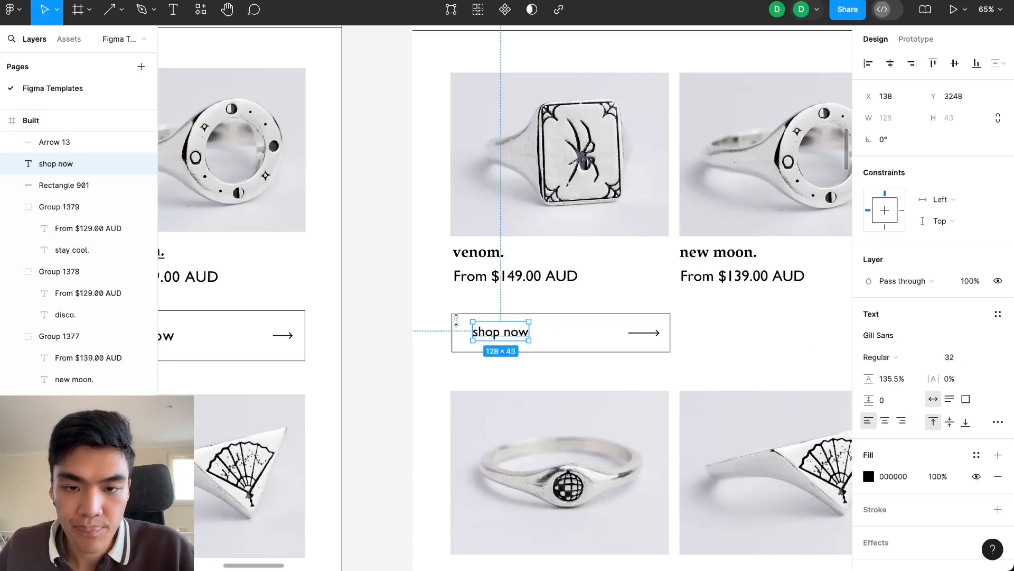
scroll(381, 300, "down", 3)
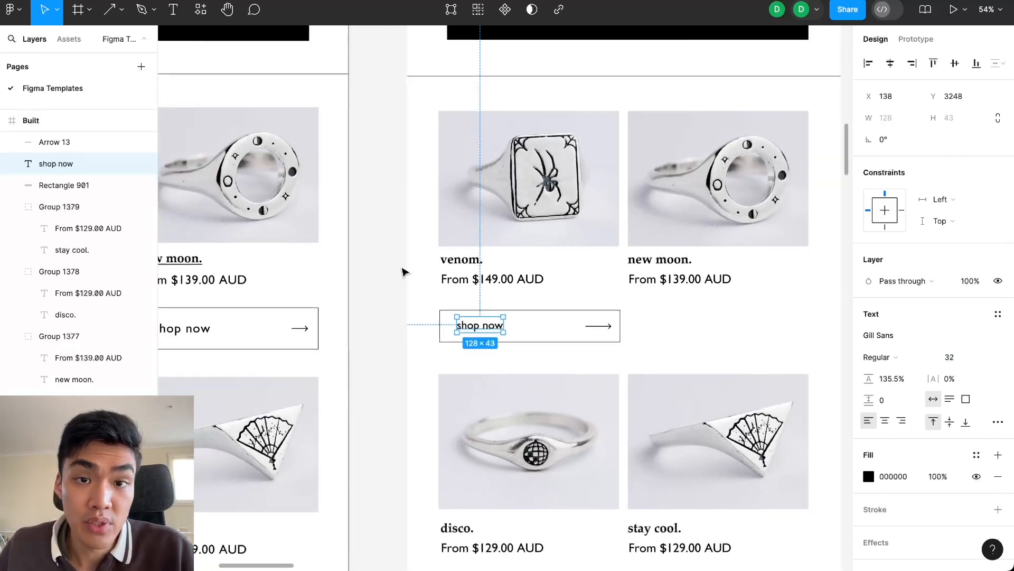
left_click_drag(482, 330, 478, 329)
left_click(417, 307)
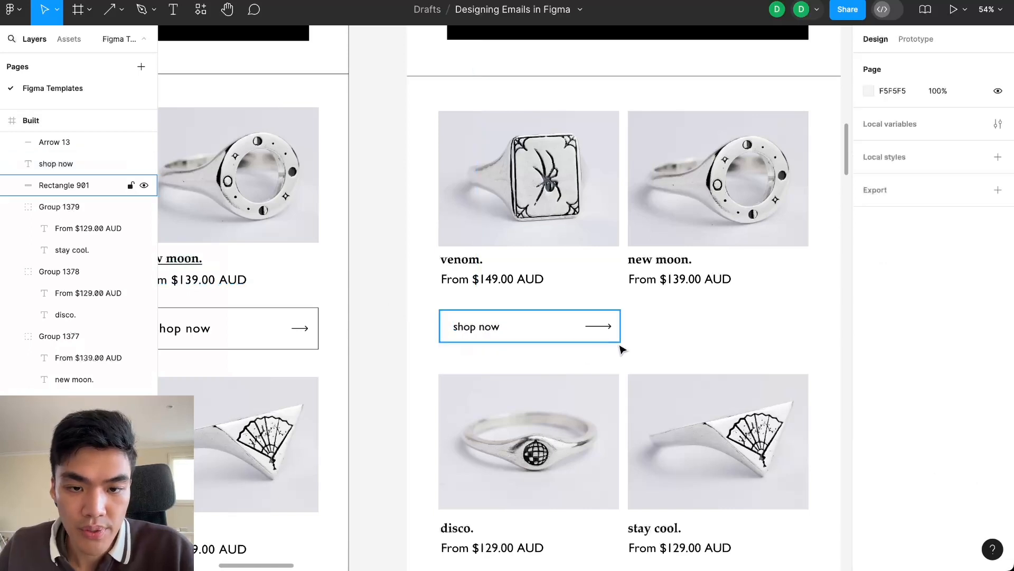
Group the "shop now" button's outline, label and arrow, and duplicate the group beneath the "new moon." price
left_click_drag(628, 320, 442, 340)
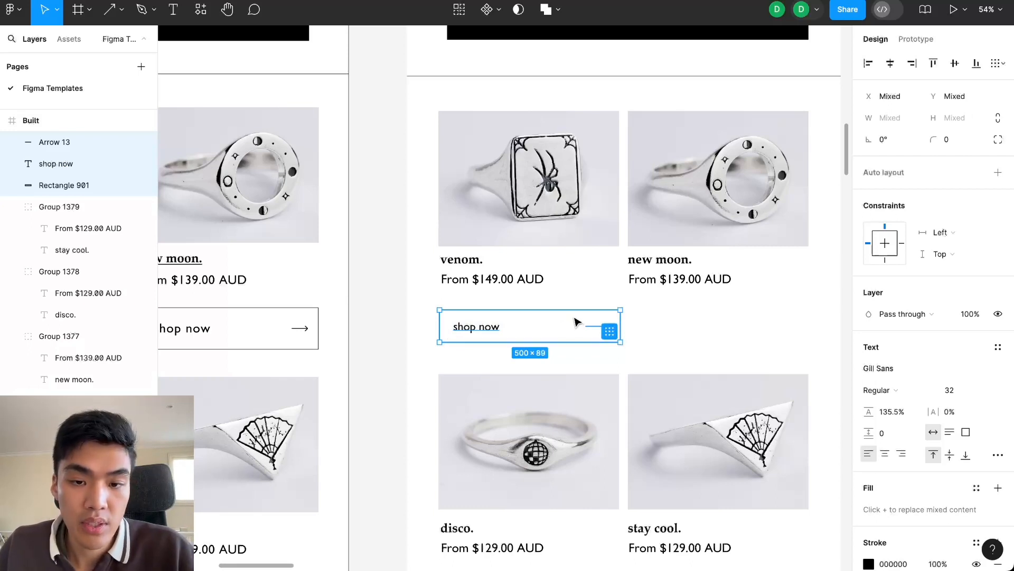
key("ctrl+g")
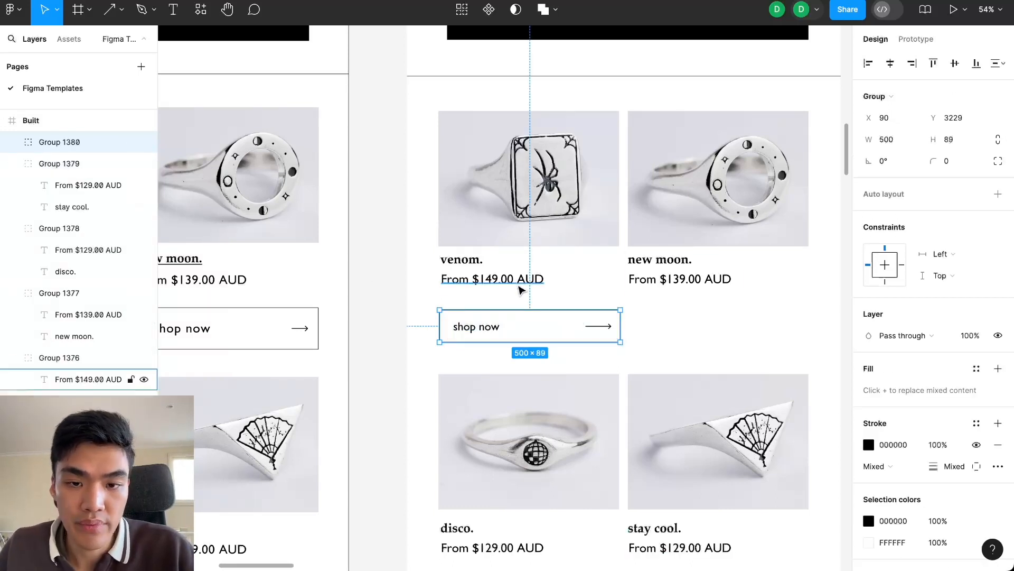
left_click_drag(545, 337, 732, 331, "alt")
Duplicate the "shop now" button group beneath the "disco." and "stay cool." prices
scroll(636, 385, "down", 2)
left_click_drag(680, 252, 492, 516, "alt")
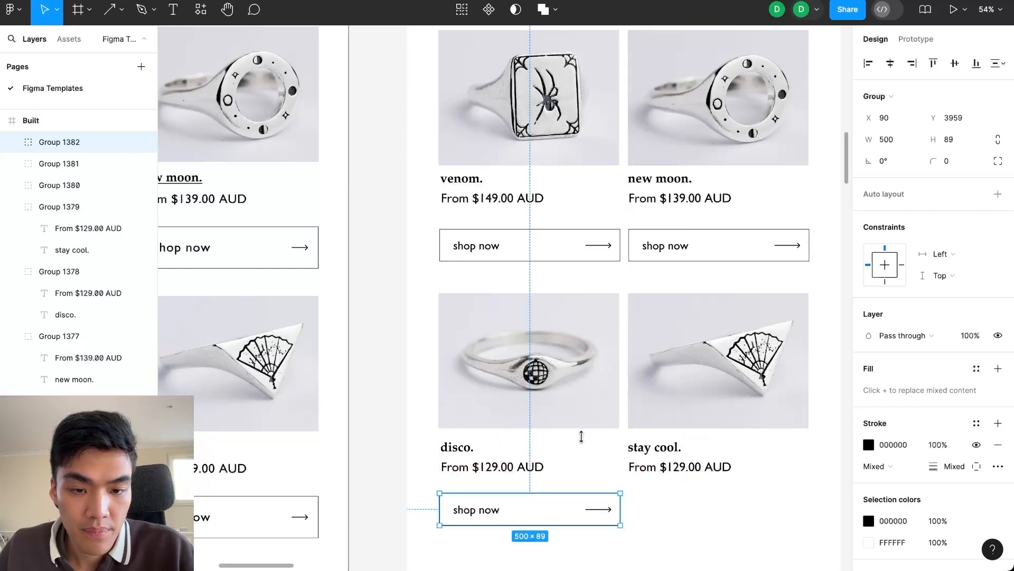
scroll(586, 412, "down", 5)
left_click_drag(553, 300, 743, 301, "alt")
scroll(699, 422, "down", 5)
left_click(698, 423)
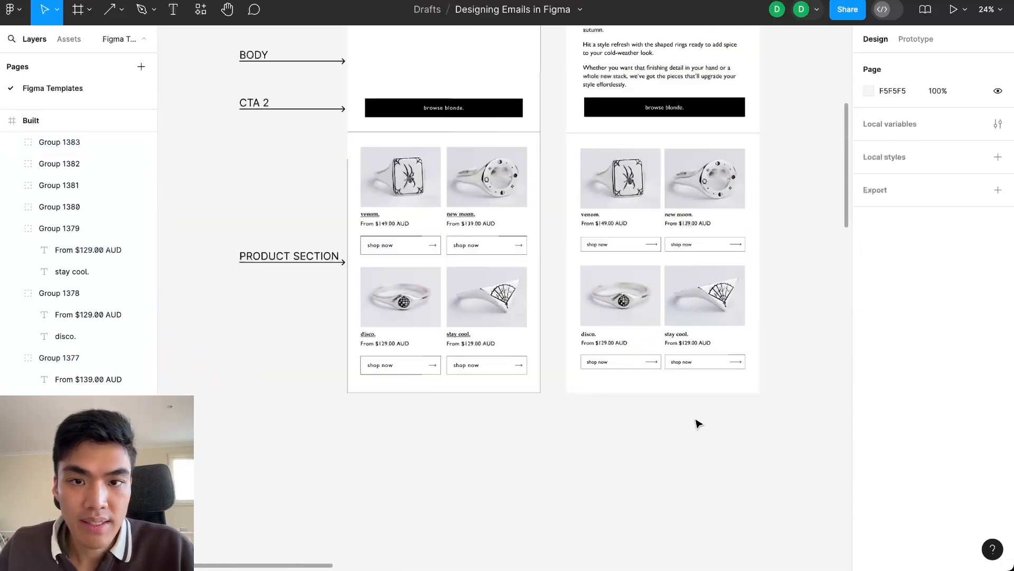
Copy the body text beginning "Consider the odds defied" from the Built frame into the Sample frame's empty body section
scroll(699, 423, "up", 2)
scroll(682, 439, "right", 2)
scroll(741, 354, "up", 3)
scroll(743, 242, "down", 2)
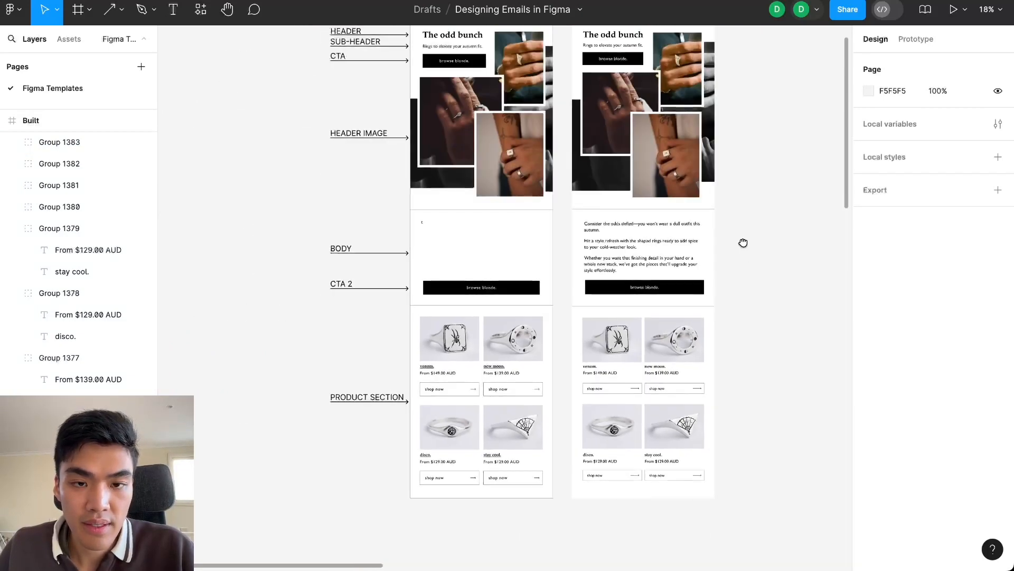
scroll(742, 243, "up", 1)
left_click(610, 293)
left_click_drag(610, 293, 454, 285)
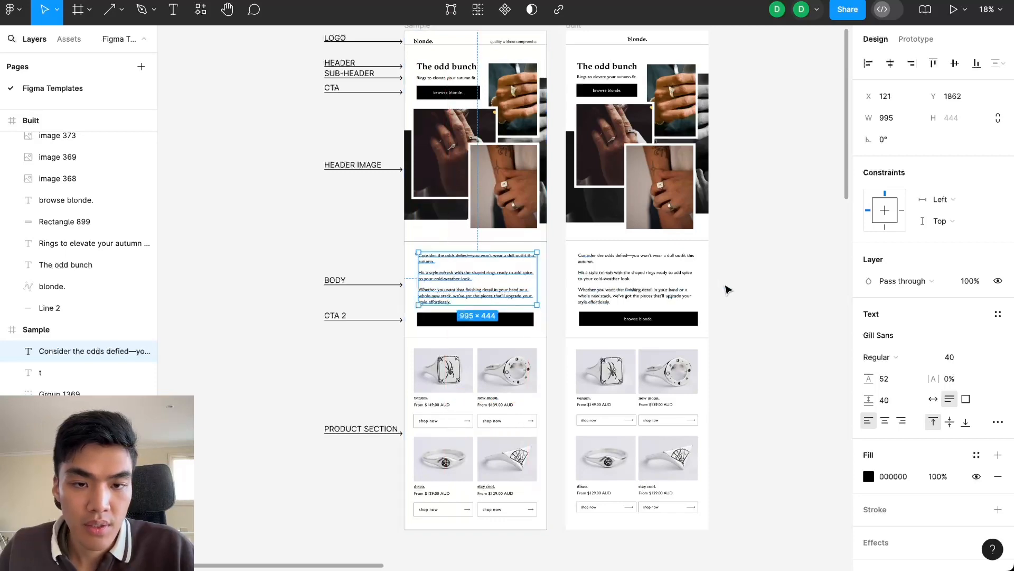
left_click(740, 286)
Switch to the browser and stop the running Google timer
scroll(755, 296, "down", 2)
scroll(757, 317, "down", 1)
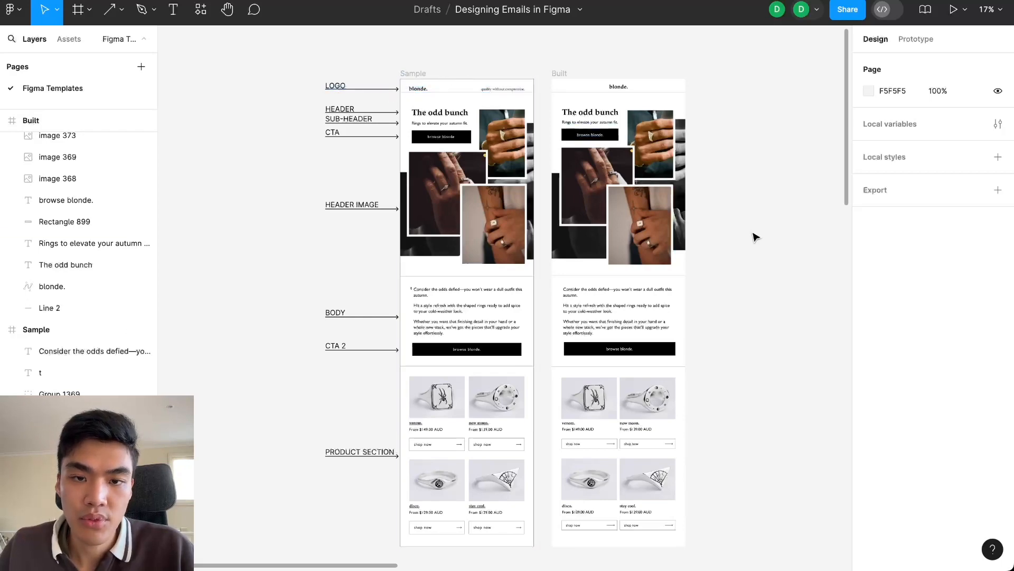
scroll(753, 296, "right", 2)
scroll(753, 296, "down", 1)
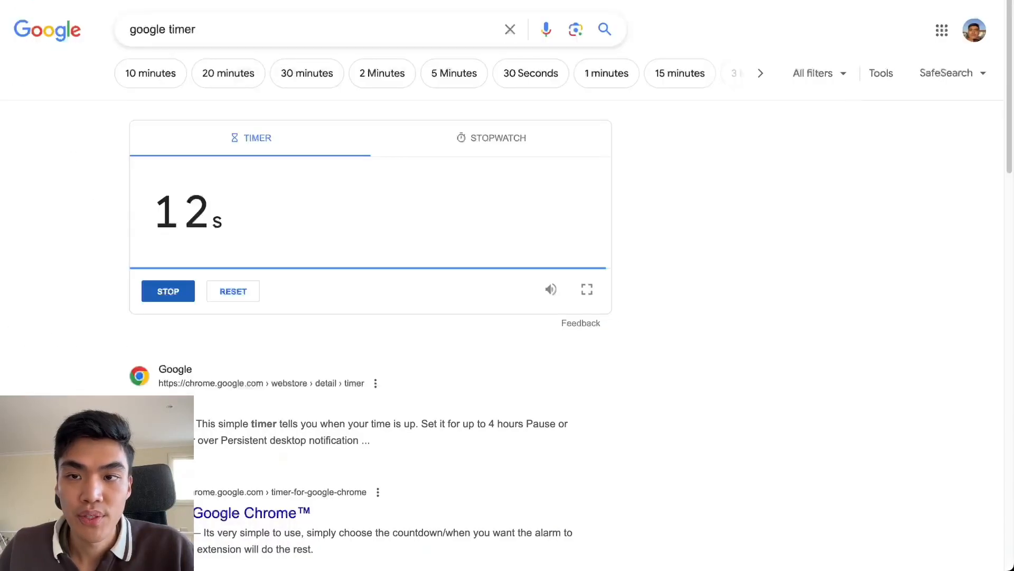
left_click(168, 288)
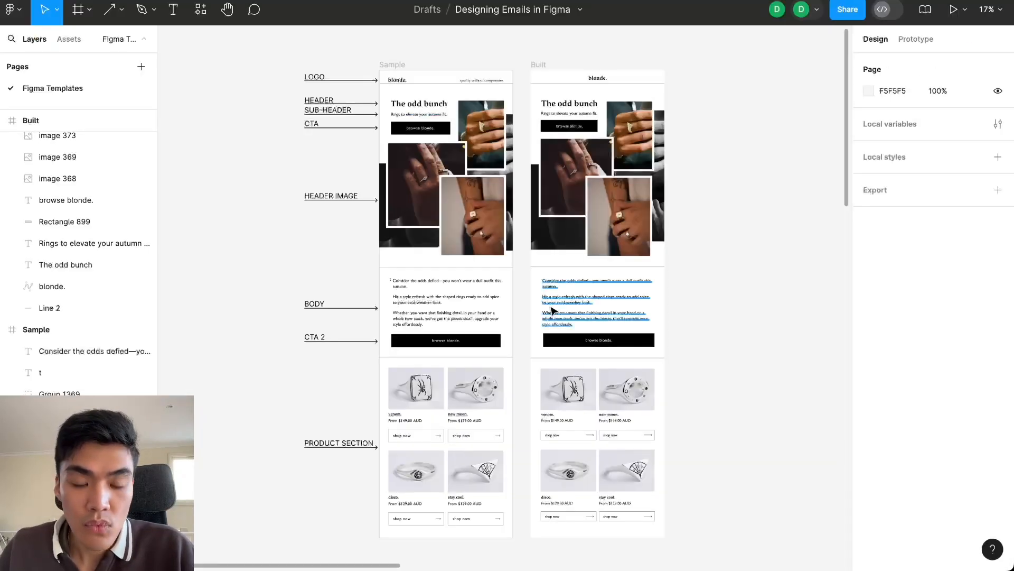
Compare the Sample and Built emails from header to product section, and look over the layouts in the 5 Templates frame
scroll(658, 271, "down", 2)
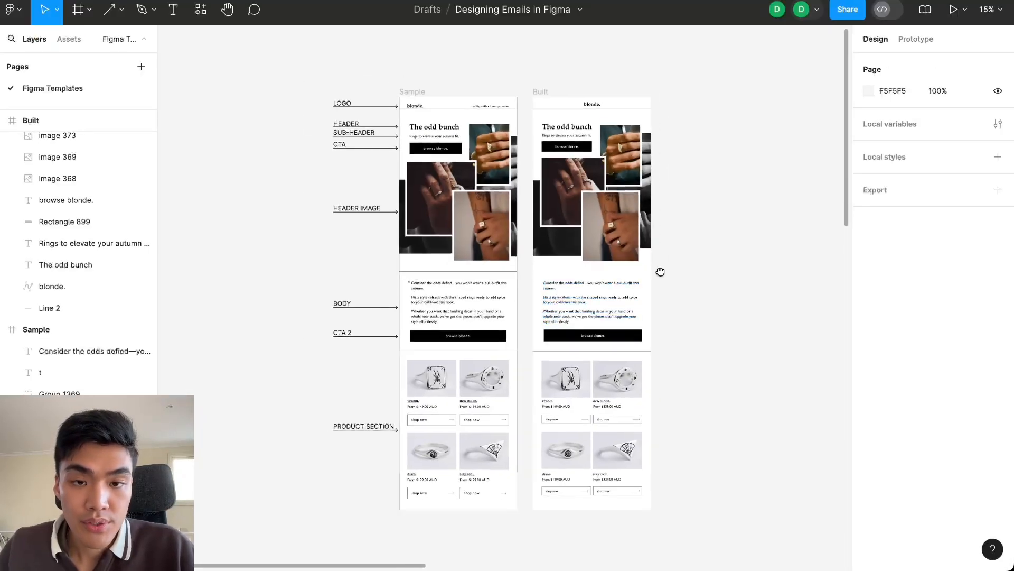
scroll(655, 285, "up", 1)
scroll(655, 285, "up", 3)
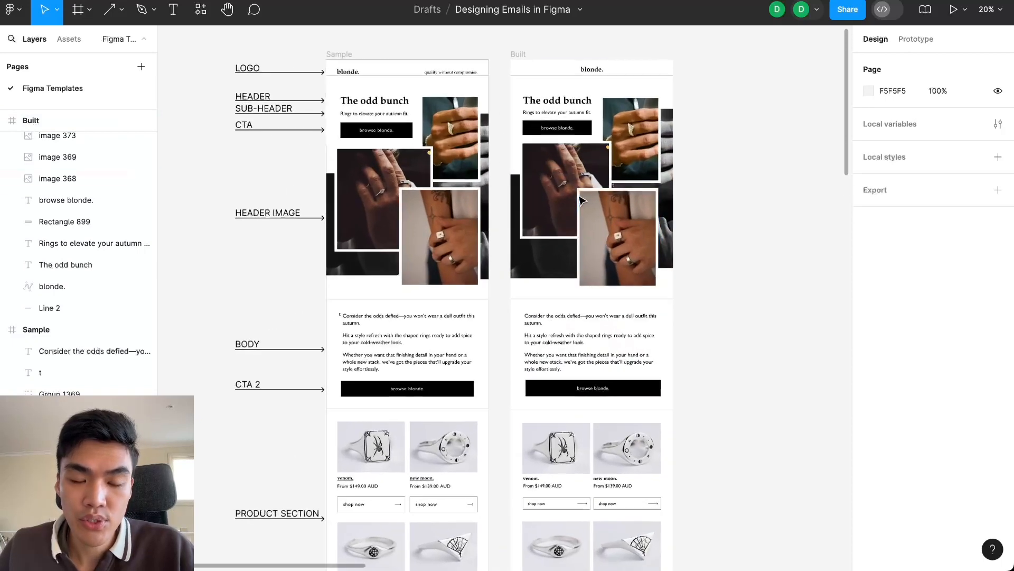
scroll(683, 326, "down", 5)
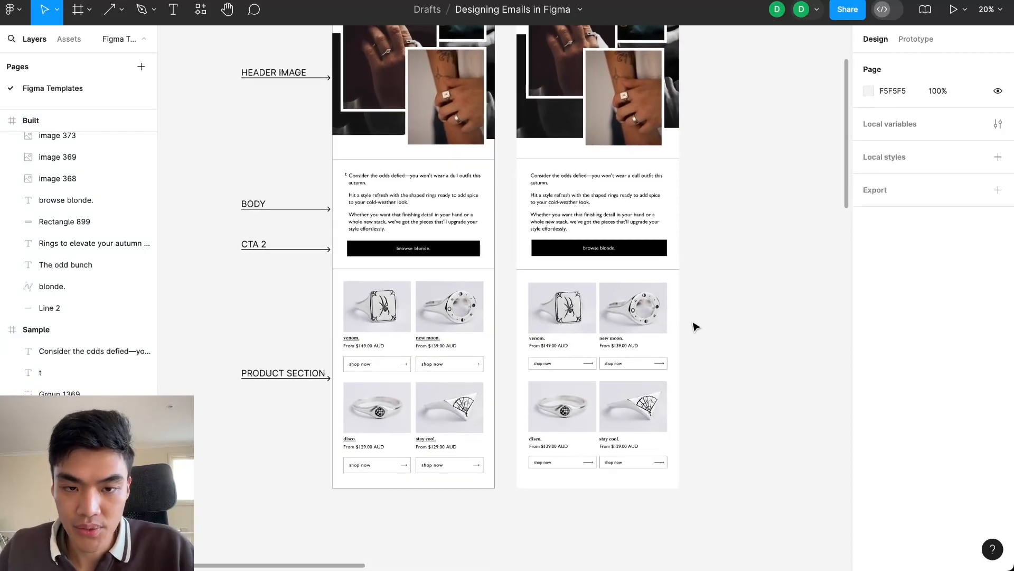
scroll(686, 350, "up", 1)
scroll(687, 350, "up", 1)
scroll(708, 280, "up", 5)
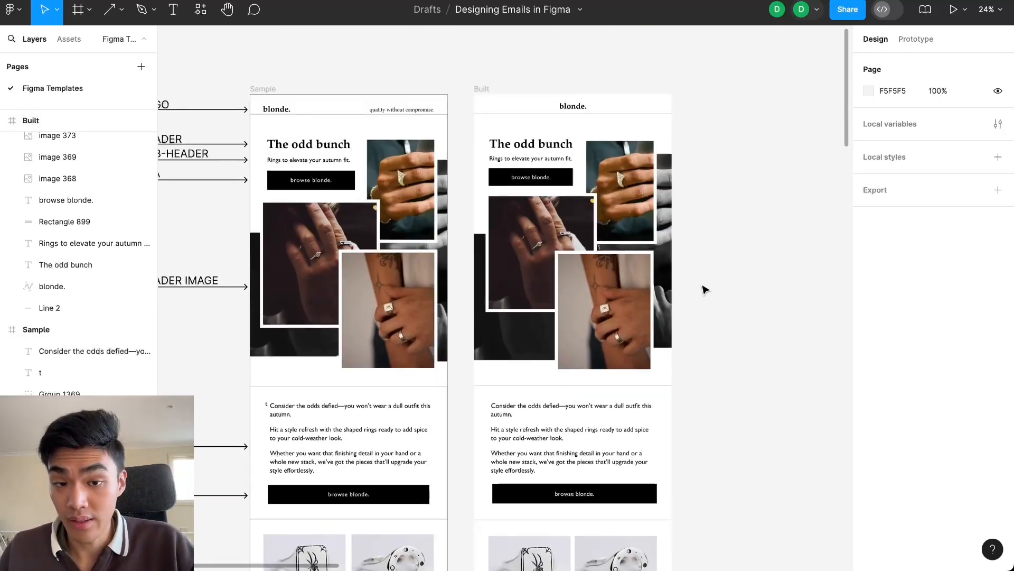
scroll(706, 289, "down", 6)
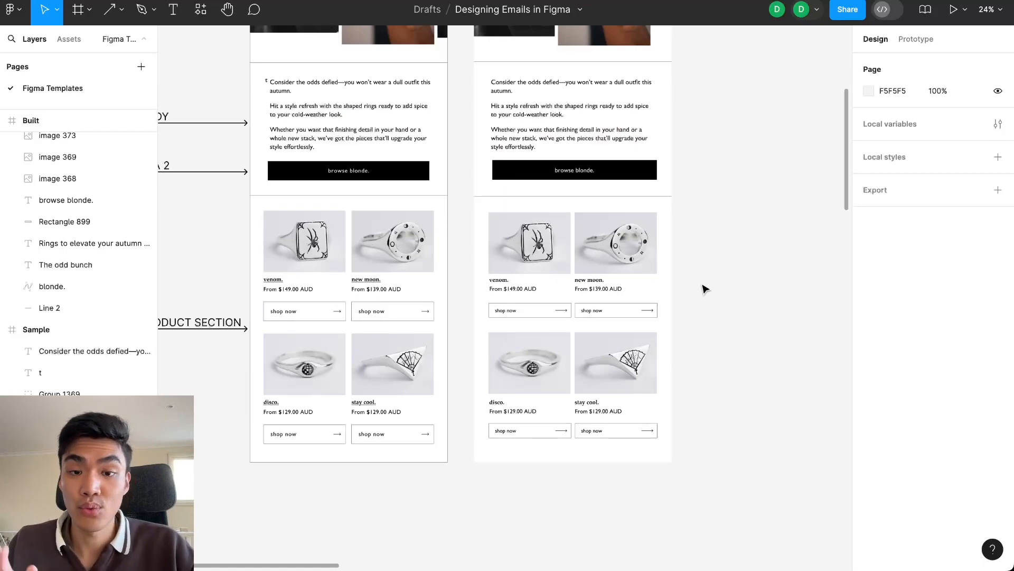
scroll(706, 289, "down", 12)
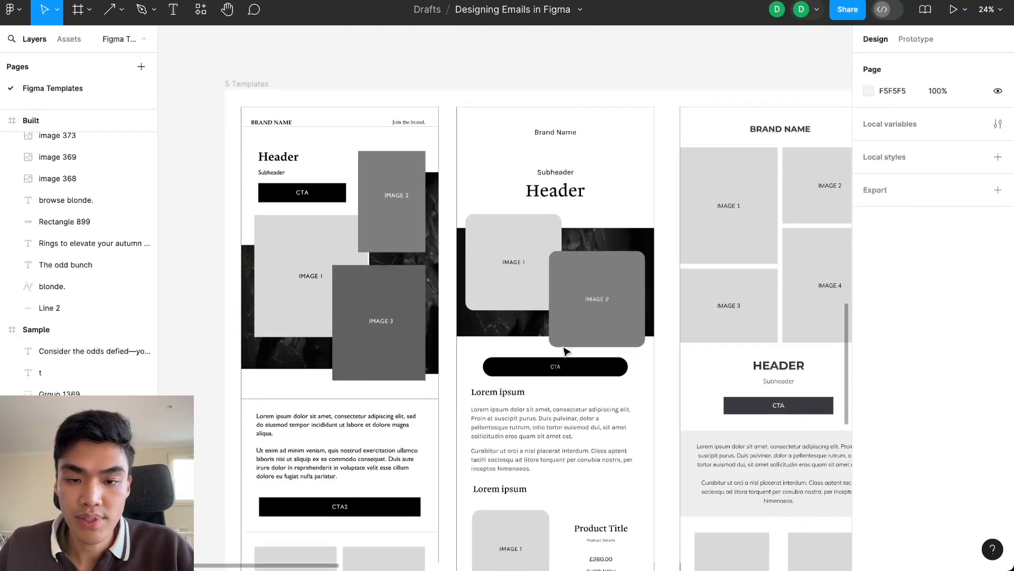
scroll(566, 349, "down", 5)
scroll(645, 170, "down", 3)
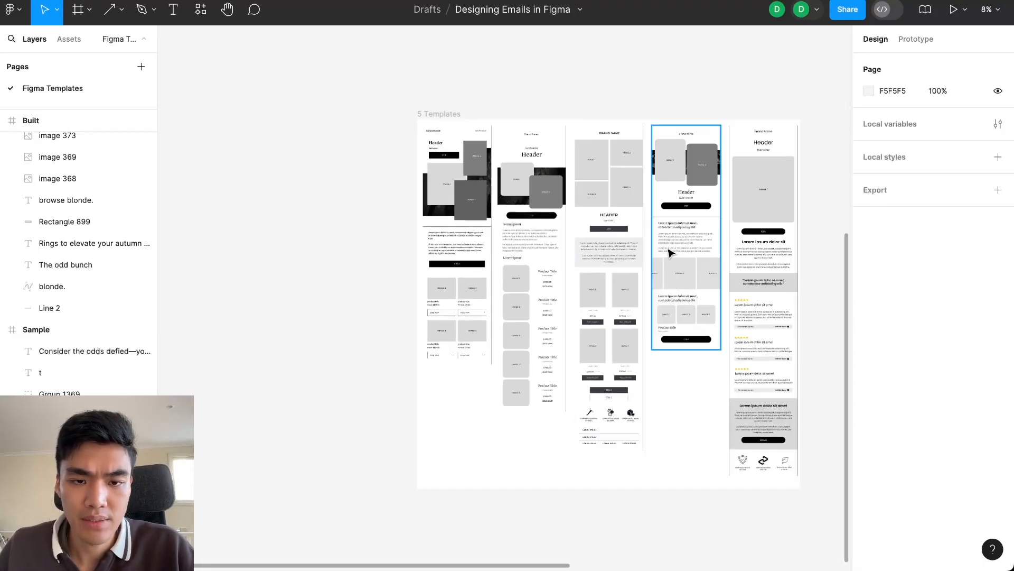
left_click_drag(669, 253, 676, 301)
scroll(592, 245, "up", 8)
scroll(588, 328, "up", 2)
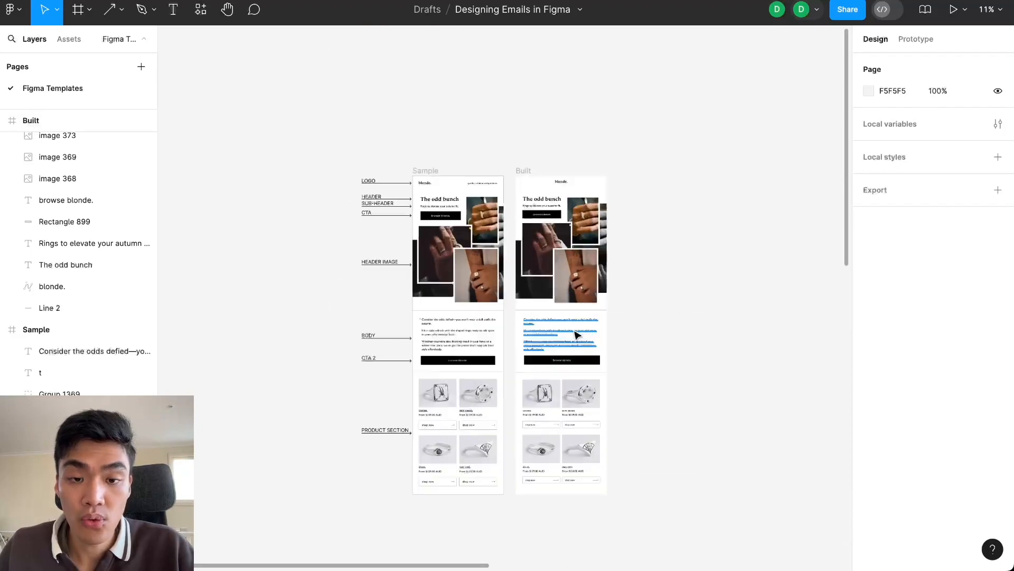
scroll(627, 328, "up", 3)
left_click_drag(627, 328, 741, 264)
scroll(730, 231, "down", 1)
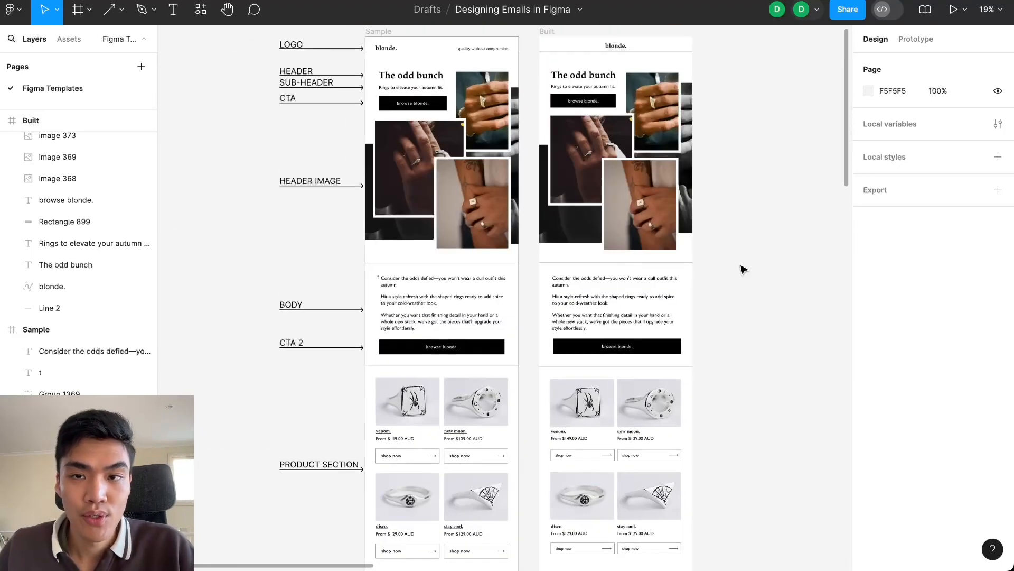
scroll(766, 267, "up", 1)
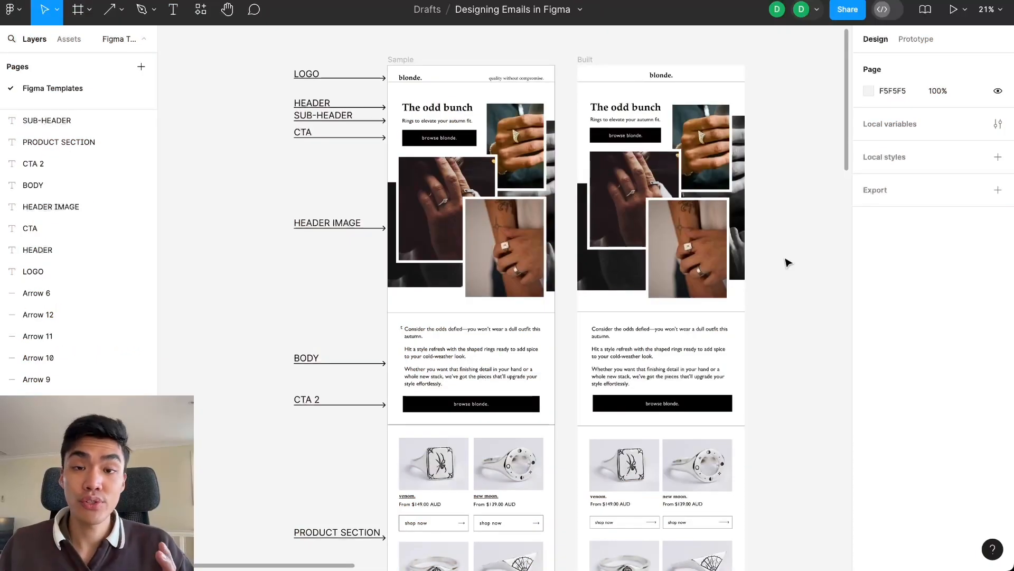
scroll(782, 176, "up", 1)
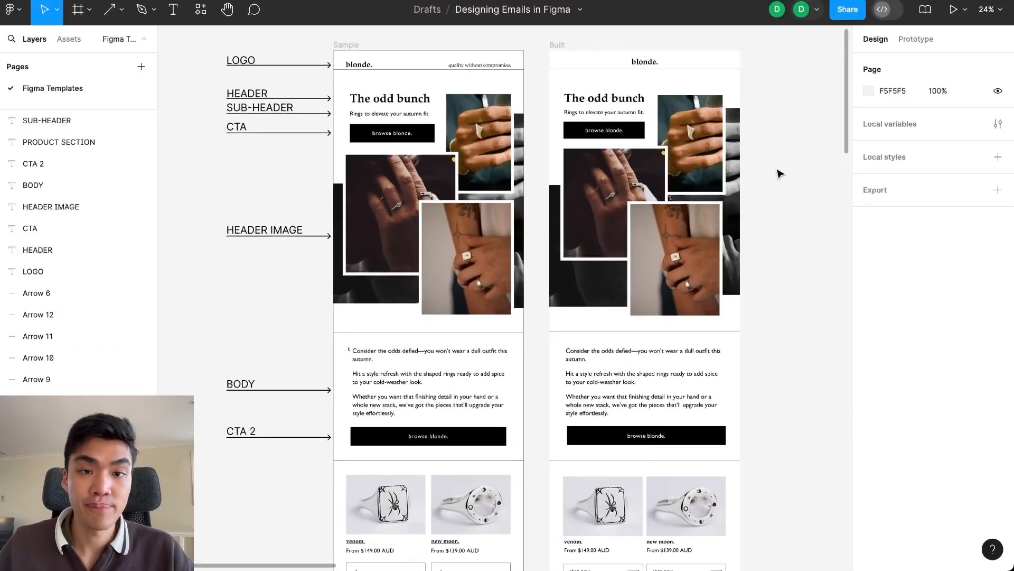
left_click_drag(779, 170, 773, 188)
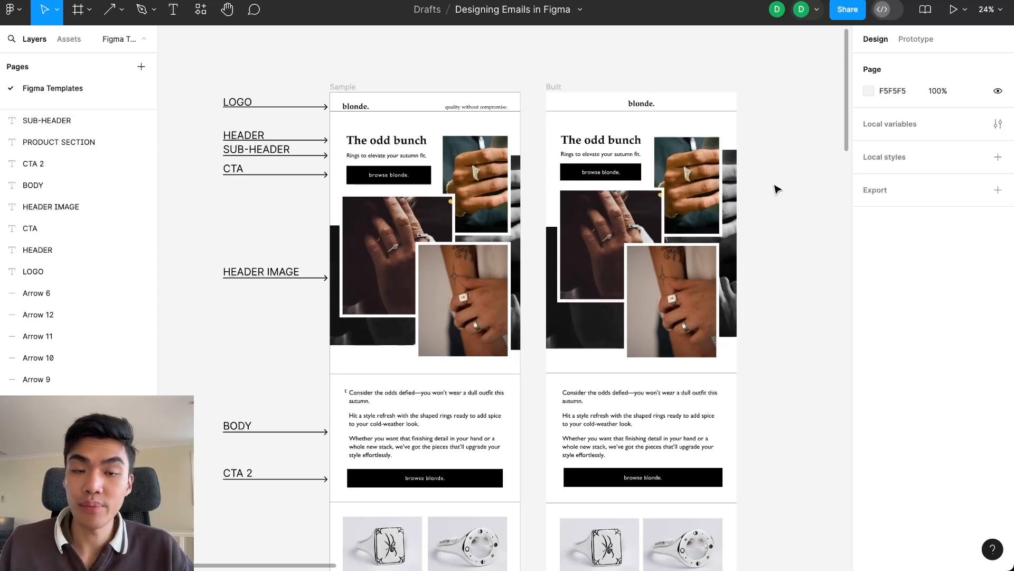
scroll(775, 191, "up", 1)
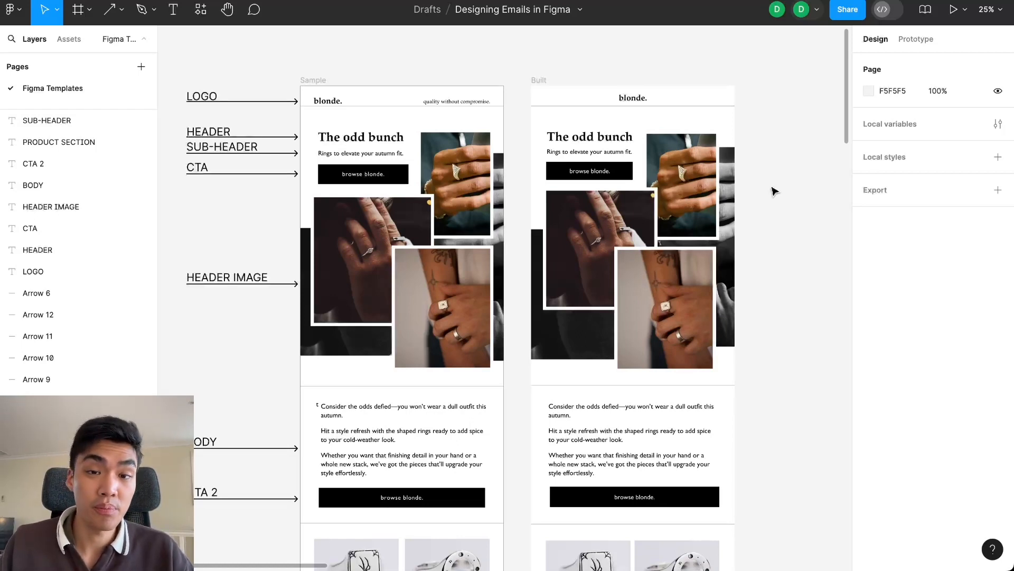
scroll(760, 158, "up", 2)
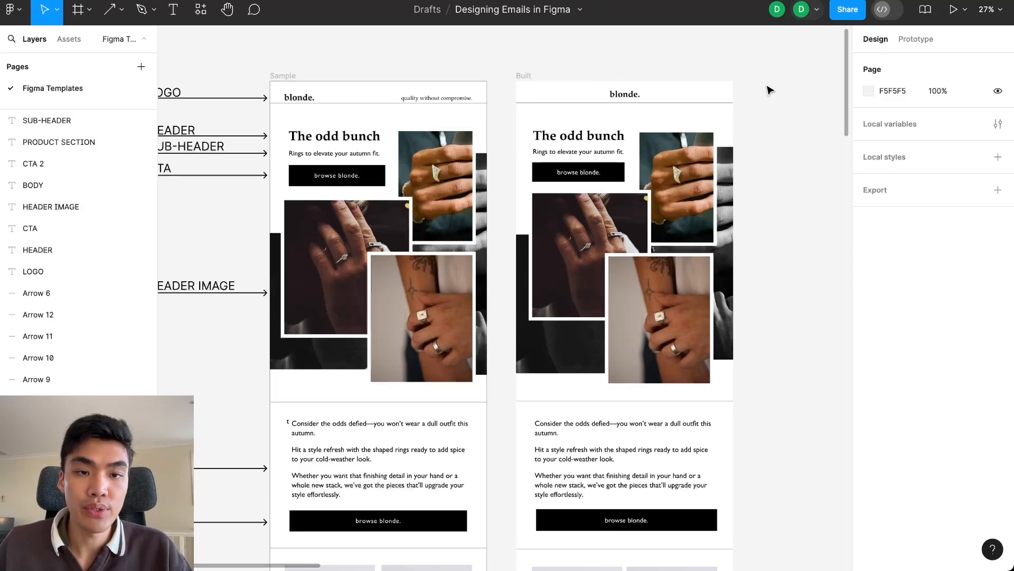
scroll(763, 143, "up", 3)
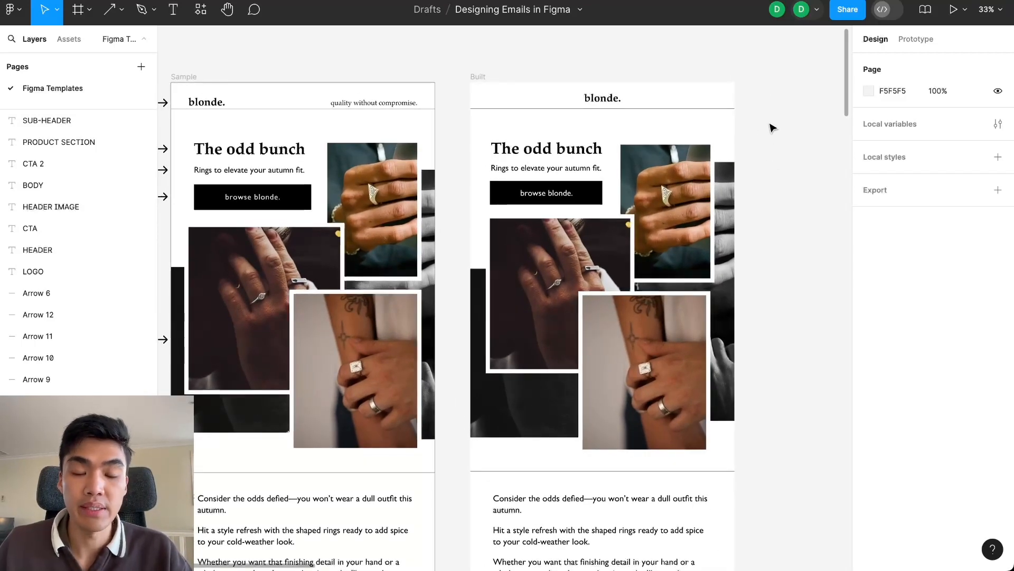
Add a text box about 156 × 191 containing "S" on the canvas beside the top of the Built frame
key("t")
left_click_drag(756, 128, 790, 169)
key("Escape")
scroll(782, 138, "up", 5)
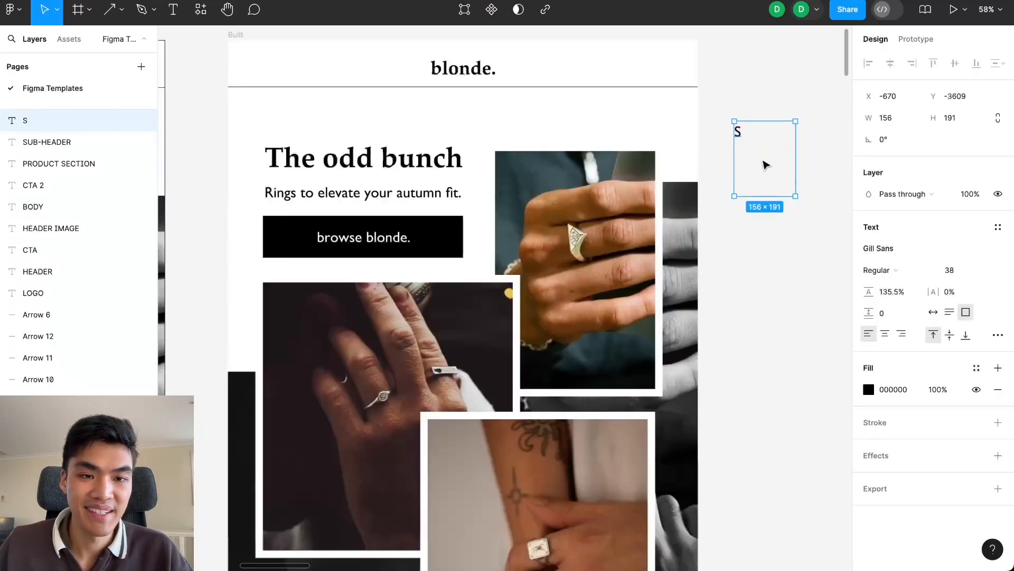
key("Escape")
Draw a 1200 × 1766 slice over the Built email's header section, from the frame's top edge to the divider above the body text
scroll(760, 144, "up", 4)
key("shift+p")
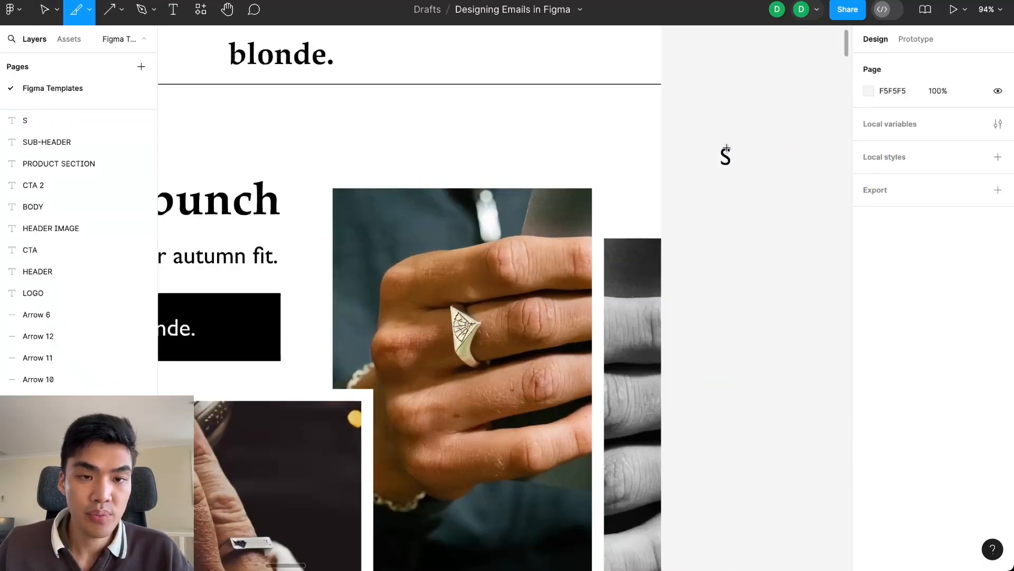
scroll(610, 222, "down", 5)
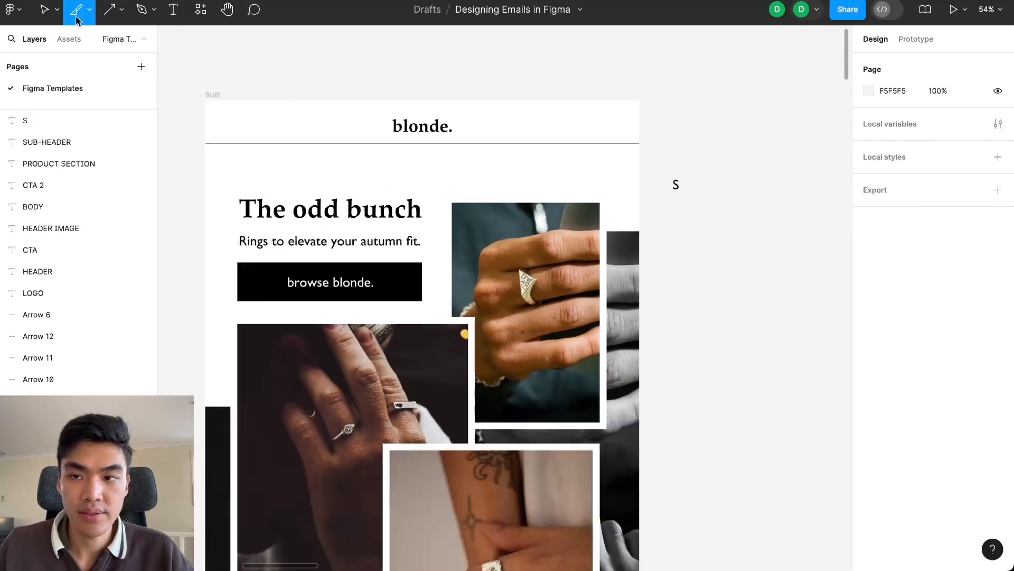
left_click(89, 17)
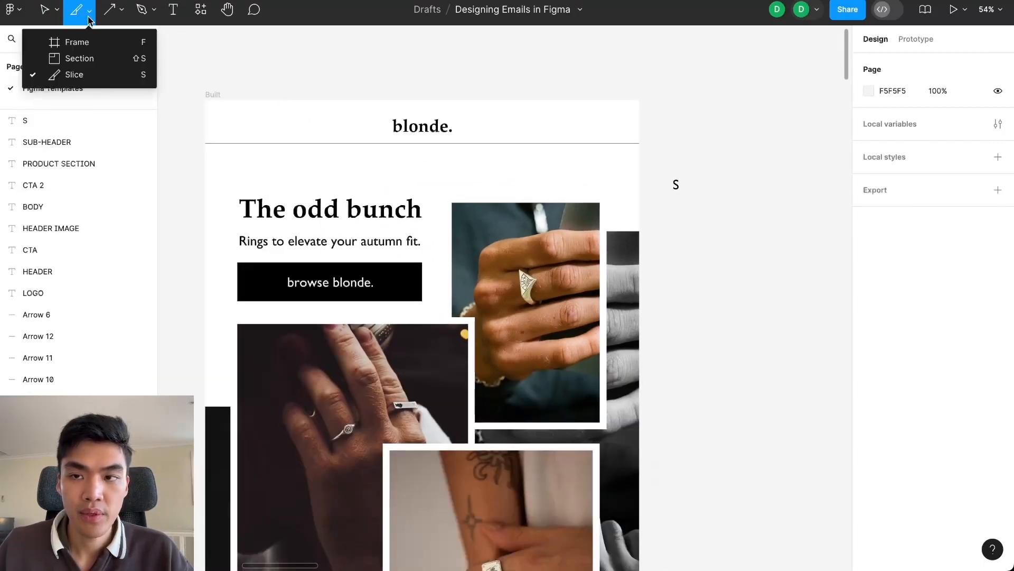
left_click(78, 74)
scroll(238, 122, "up", 3)
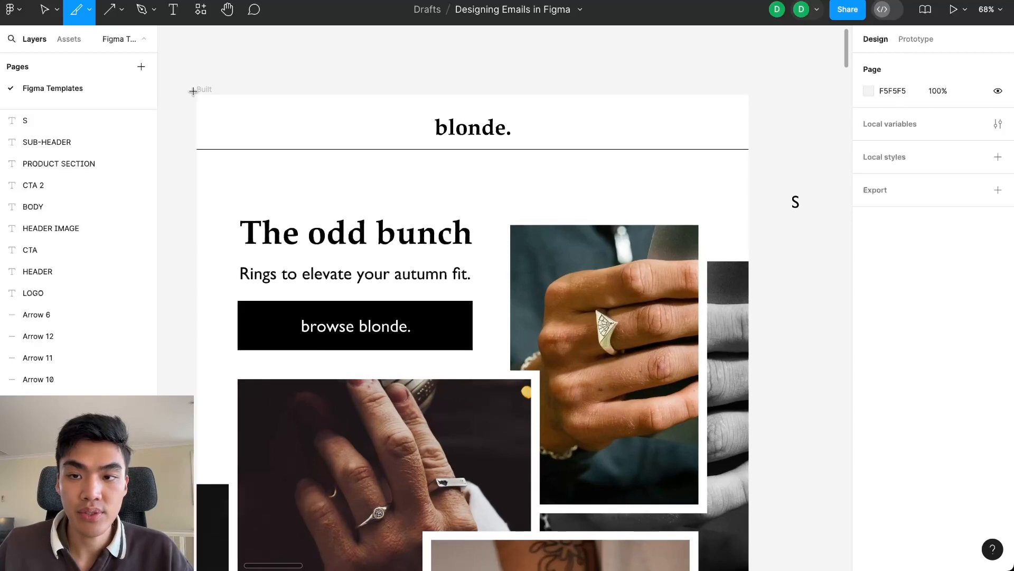
left_click_drag(196, 93, 746, 420)
scroll(532, 267, "down", 10)
scroll(310, 170, "up", 10)
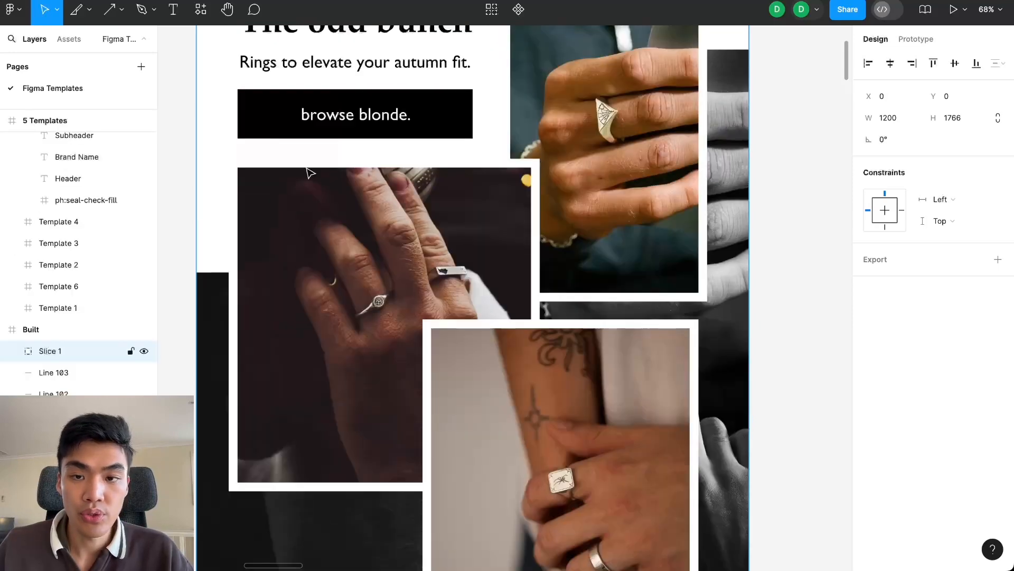
Check that the slice's corners and edges line up with the Built frame and the divider below the header images
scroll(550, 220, "left", 6)
scroll(552, 176, "up", 5)
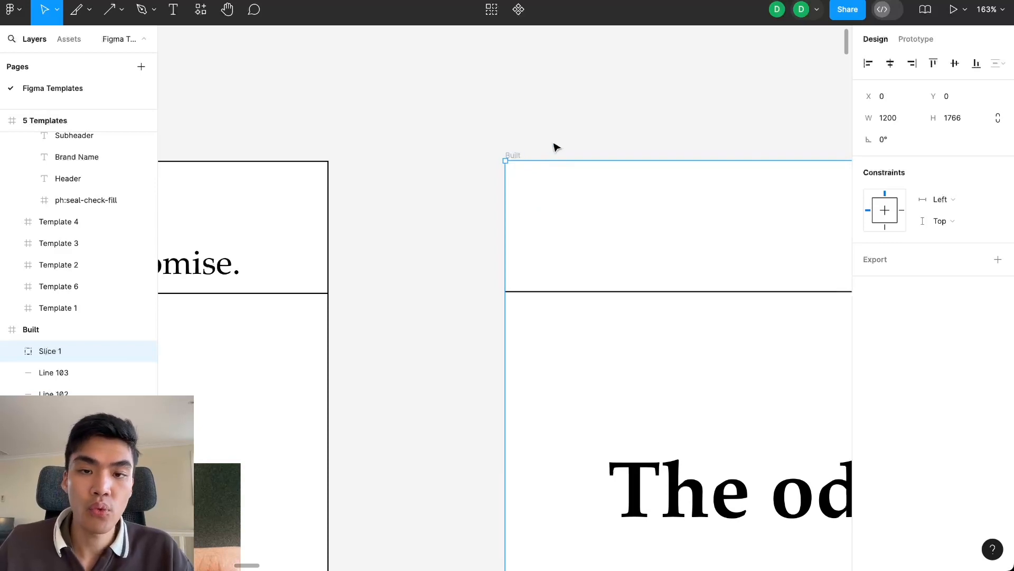
scroll(523, 164, "up", 3)
scroll(515, 169, "up", 10)
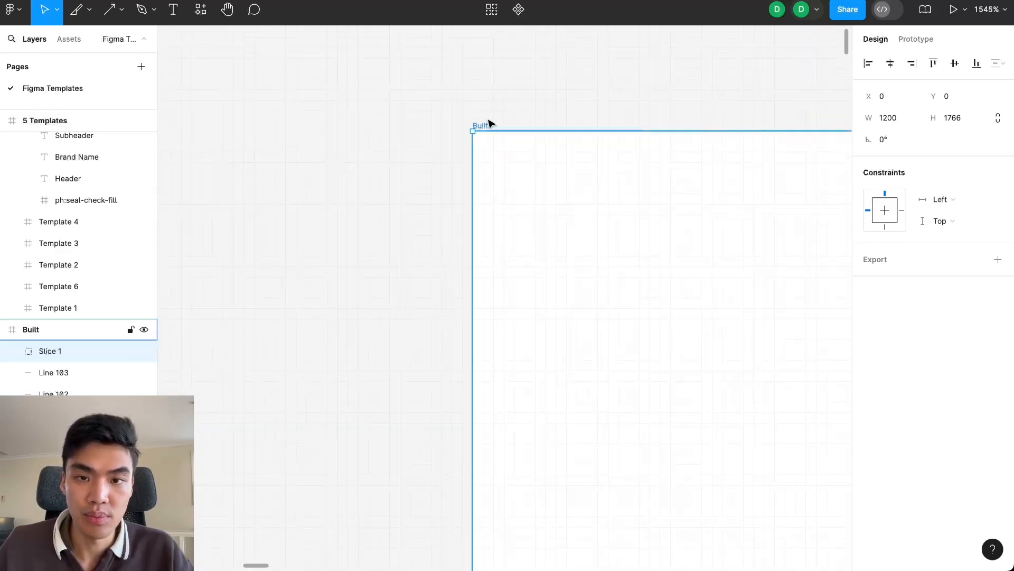
scroll(512, 208, "down", 10)
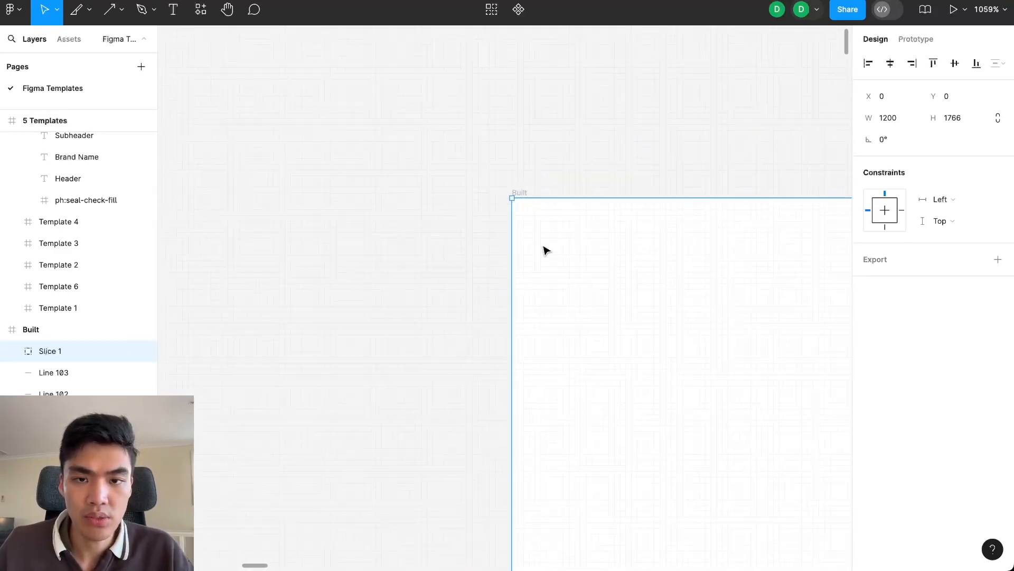
scroll(396, 292, "down", 8)
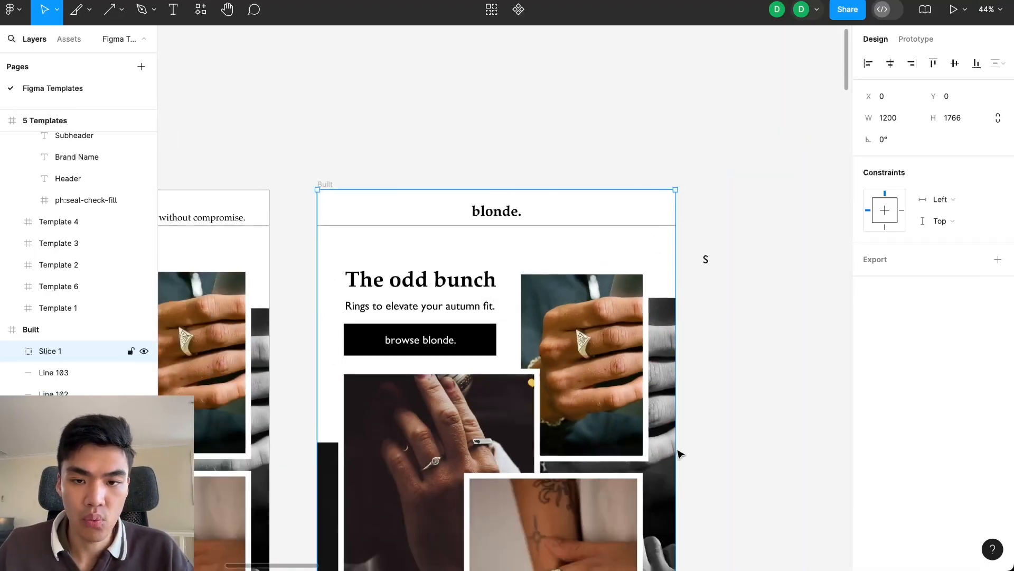
scroll(708, 438, "down", 7)
scroll(655, 363, "up", 2)
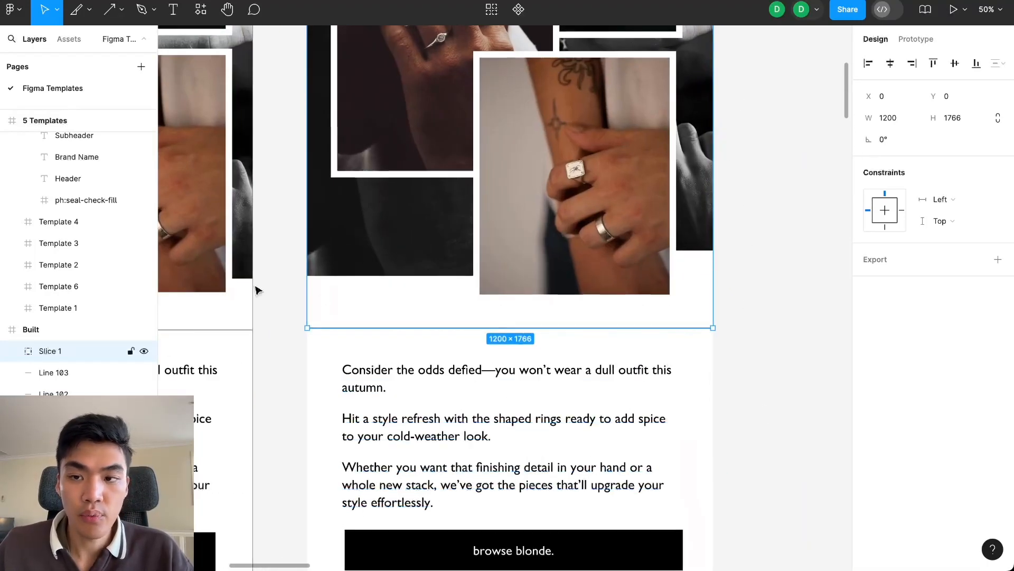
Set the header slice's width to 1200 in the Built frame
scroll(83, 350, "down", 3)
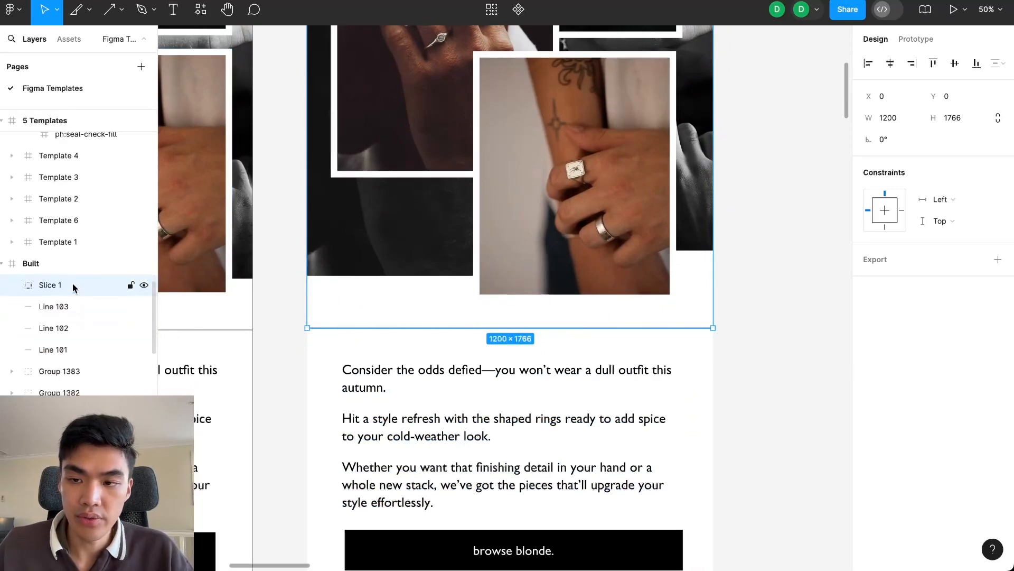
scroll(79, 269, "down", 2)
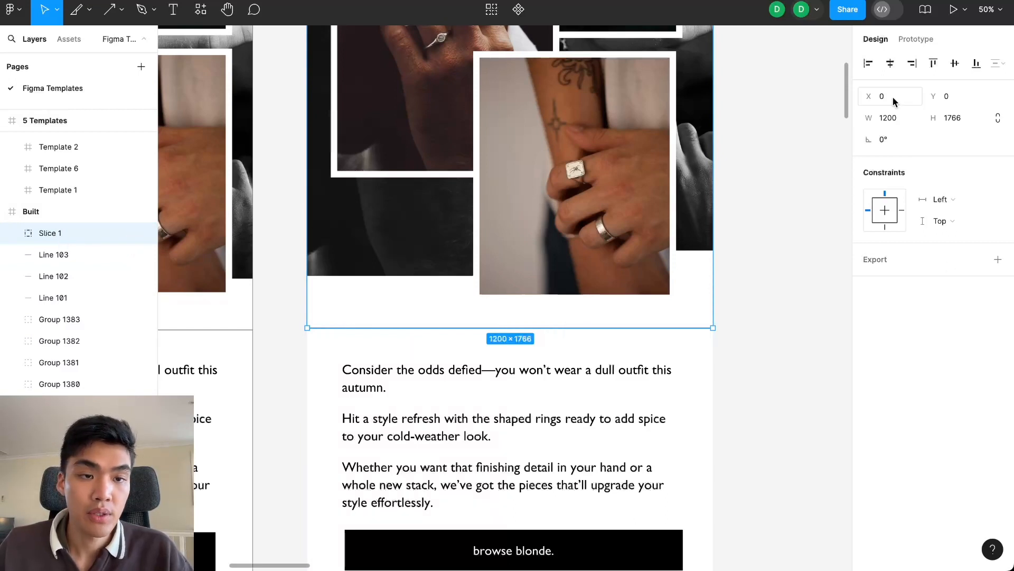
left_click(893, 121)
type("120")
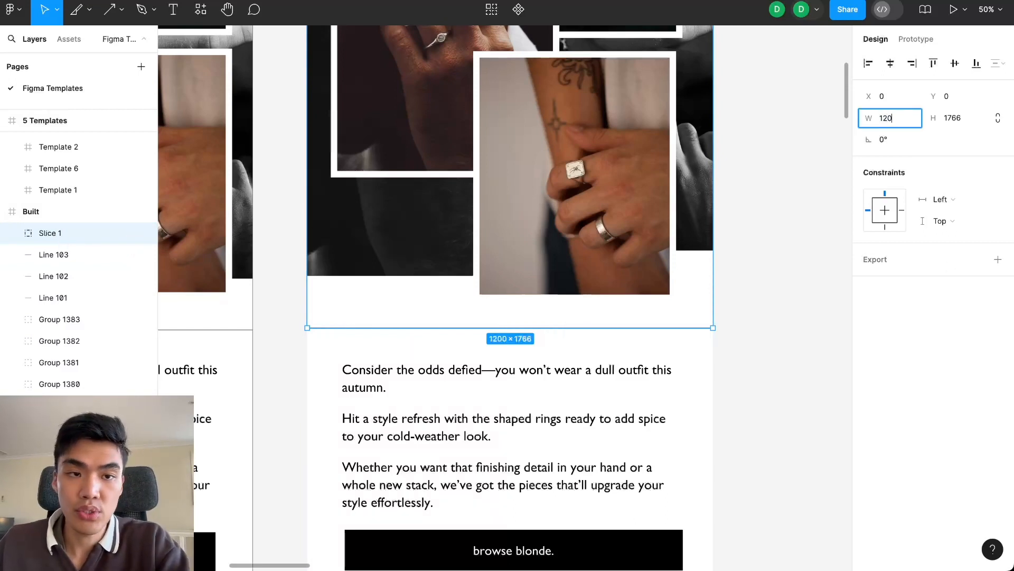
type("0")
key("Return")
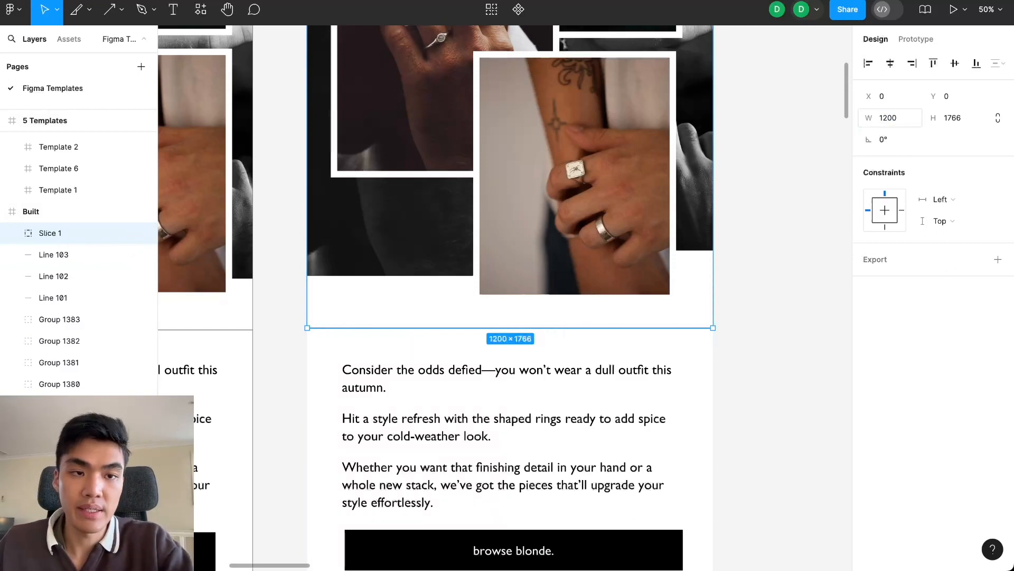
Examine the header slice's lower edge against the divider line above the body text
left_click(779, 376)
scroll(563, 353, "up", 15)
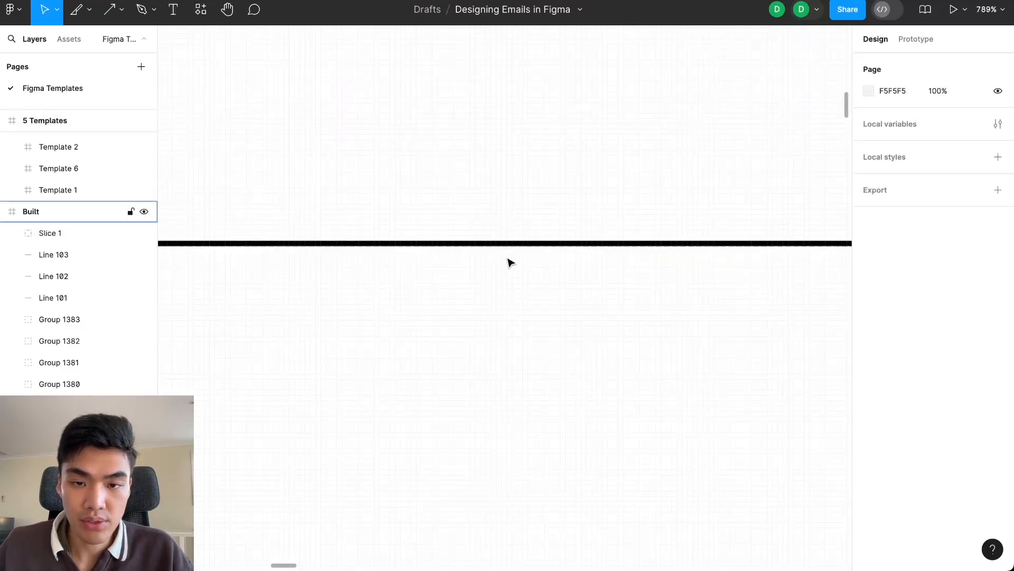
scroll(528, 283, "up", 2)
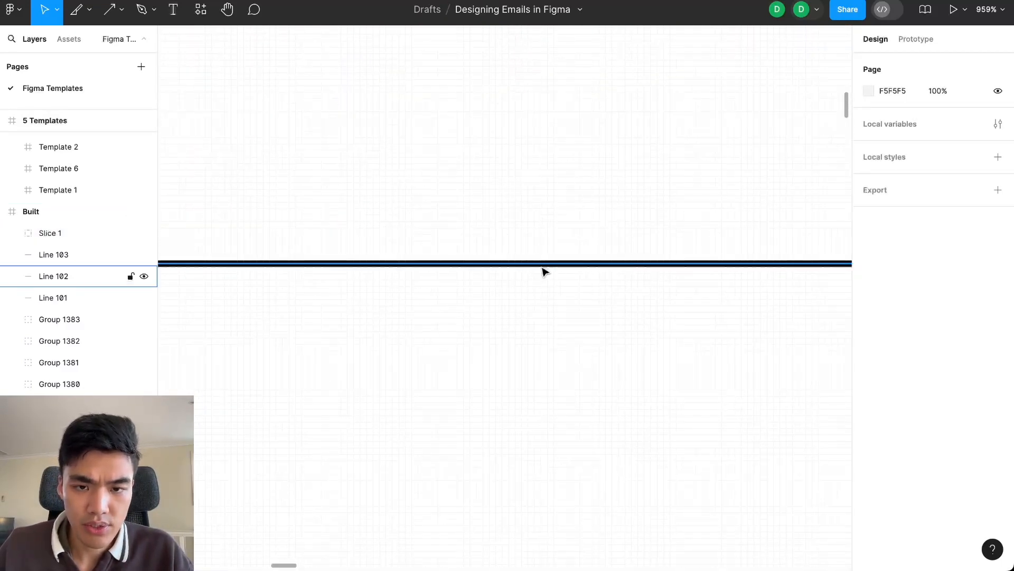
scroll(555, 259, "down", 3)
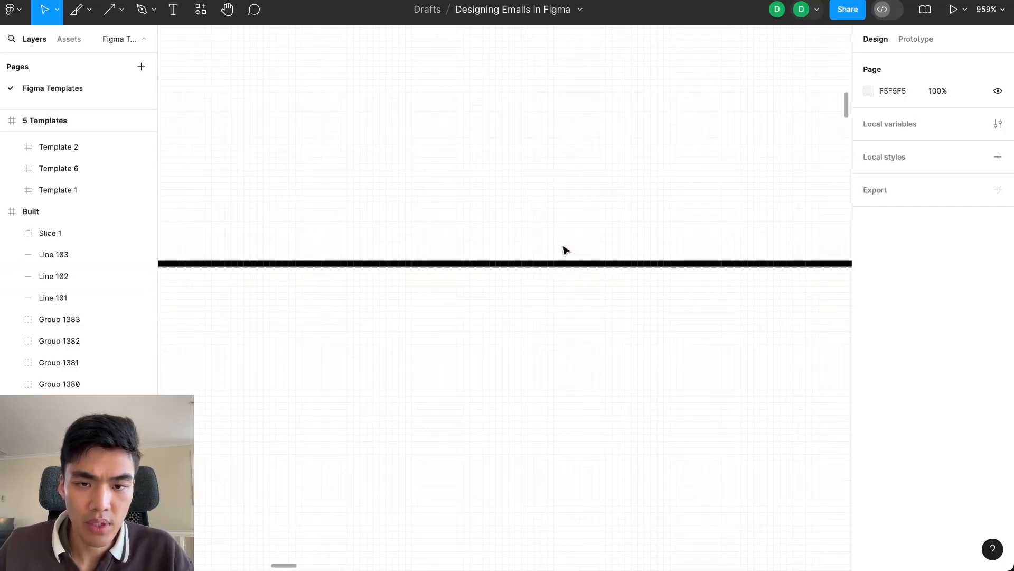
scroll(581, 285, "down", 10)
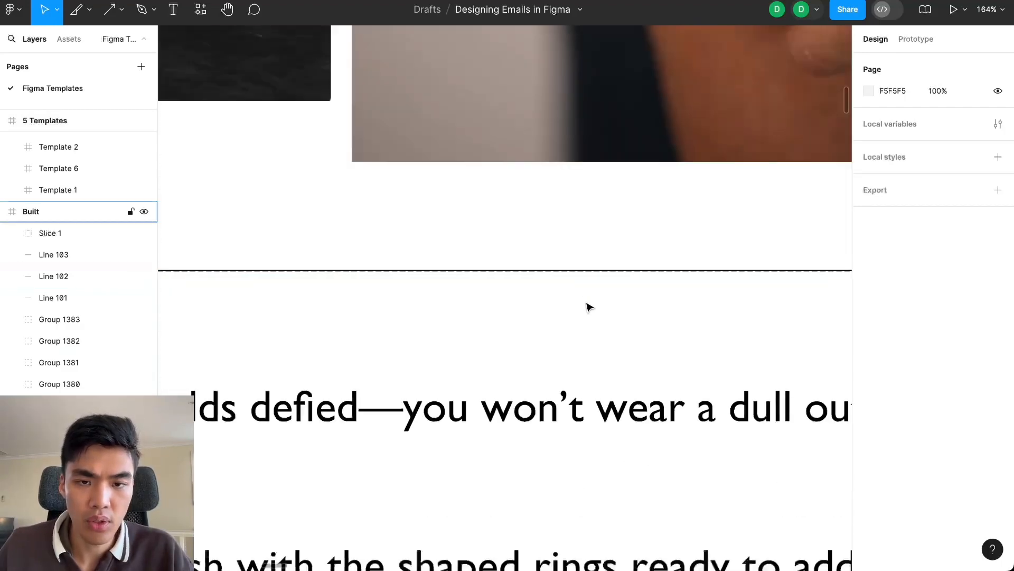
scroll(755, 249, "up", 5)
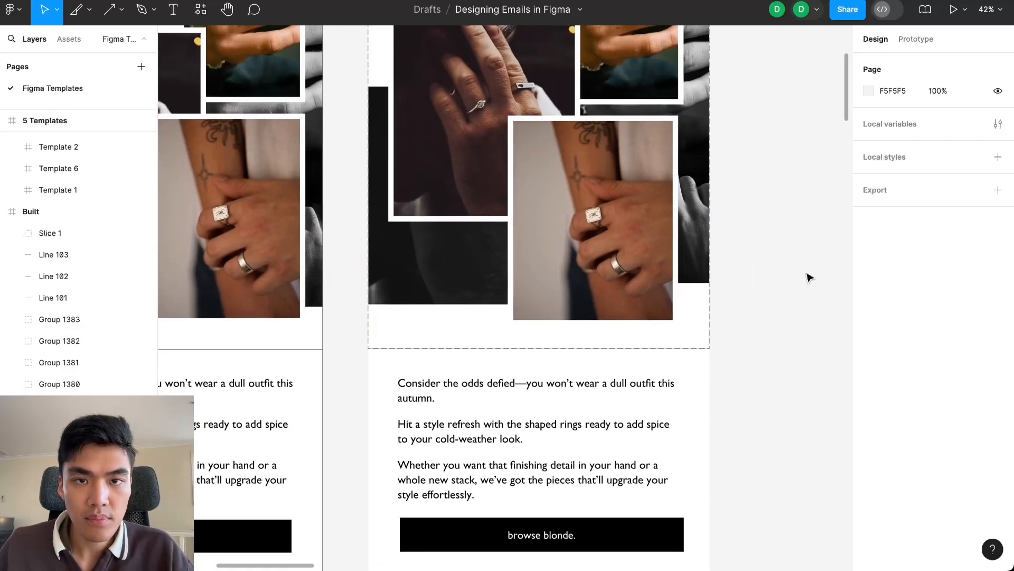
scroll(581, 127, "up", 3)
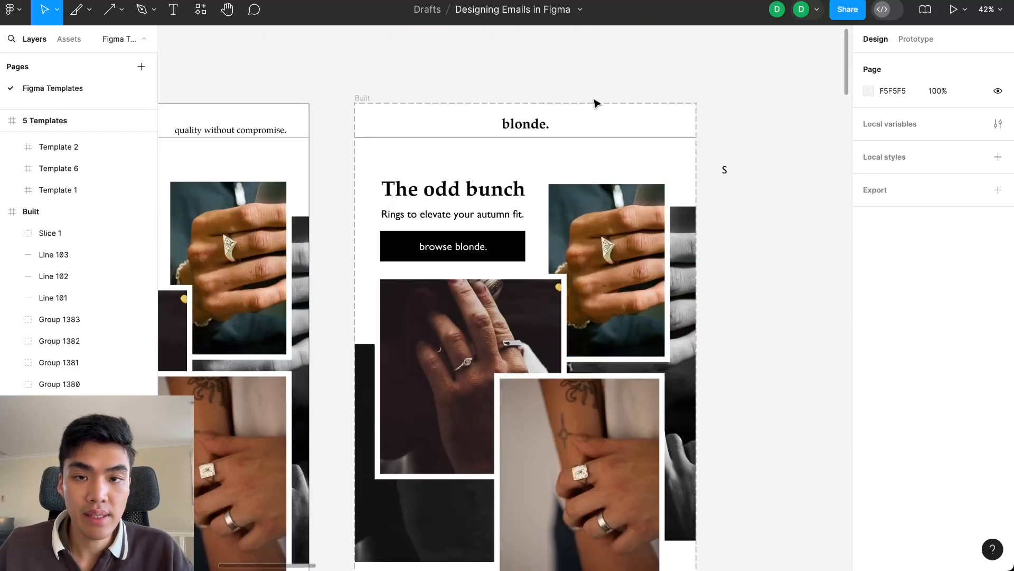
Add a 1x JPG export setting to Slice 1 and export the slice
left_click(81, 239)
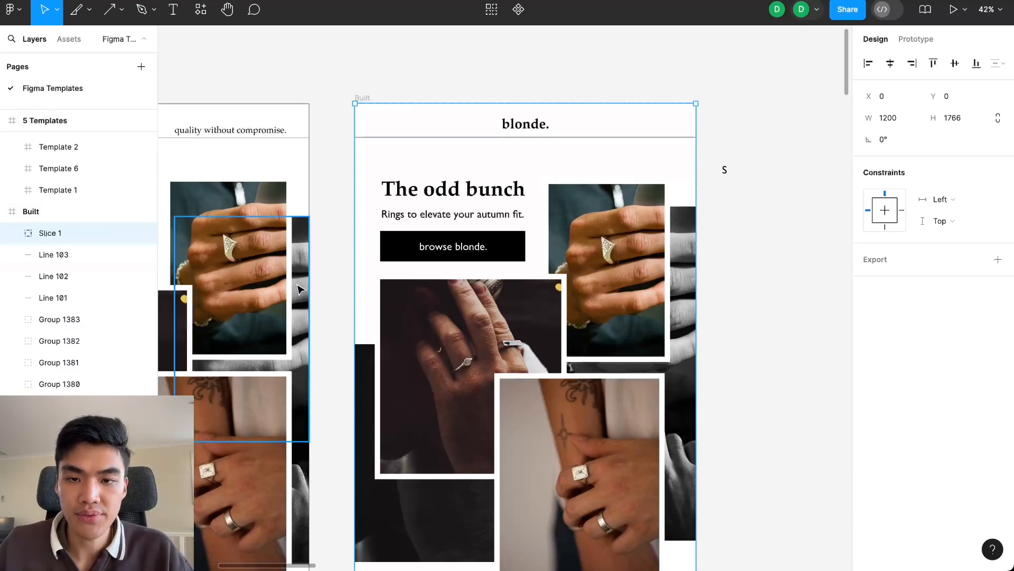
scroll(329, 269, "down", 2)
scroll(703, 218, "down", 1)
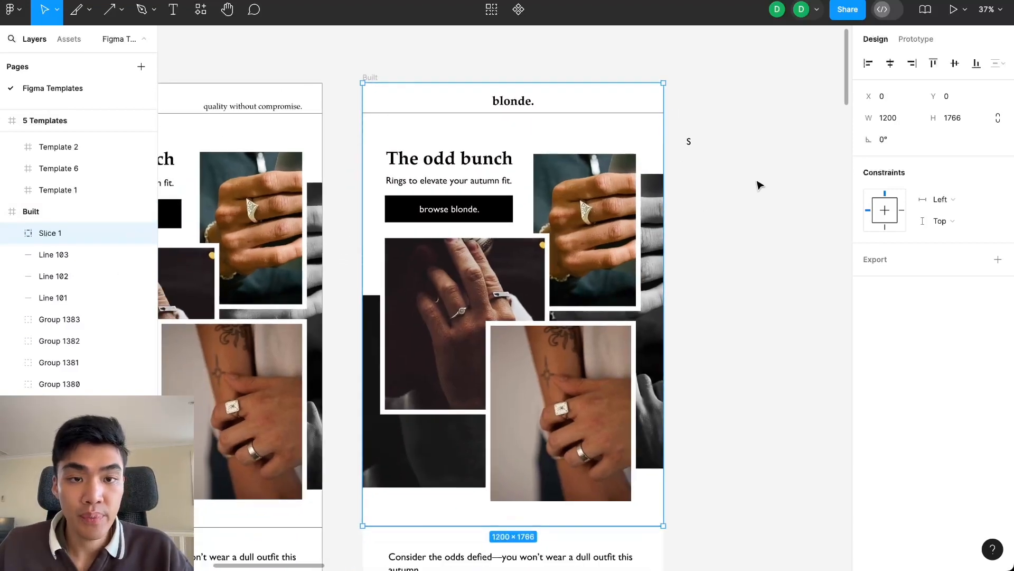
left_click(869, 260)
left_click(957, 281)
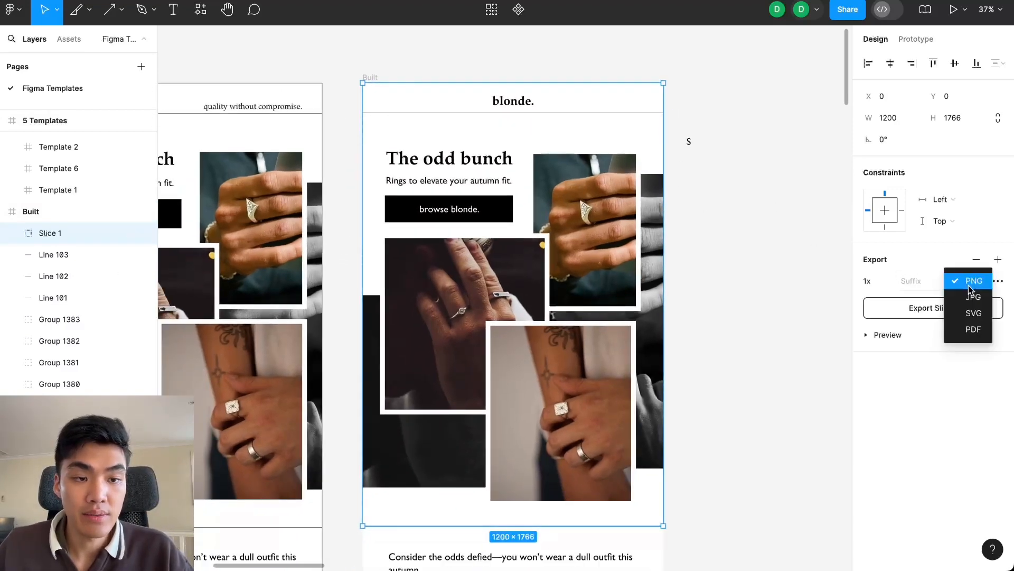
left_click(959, 295)
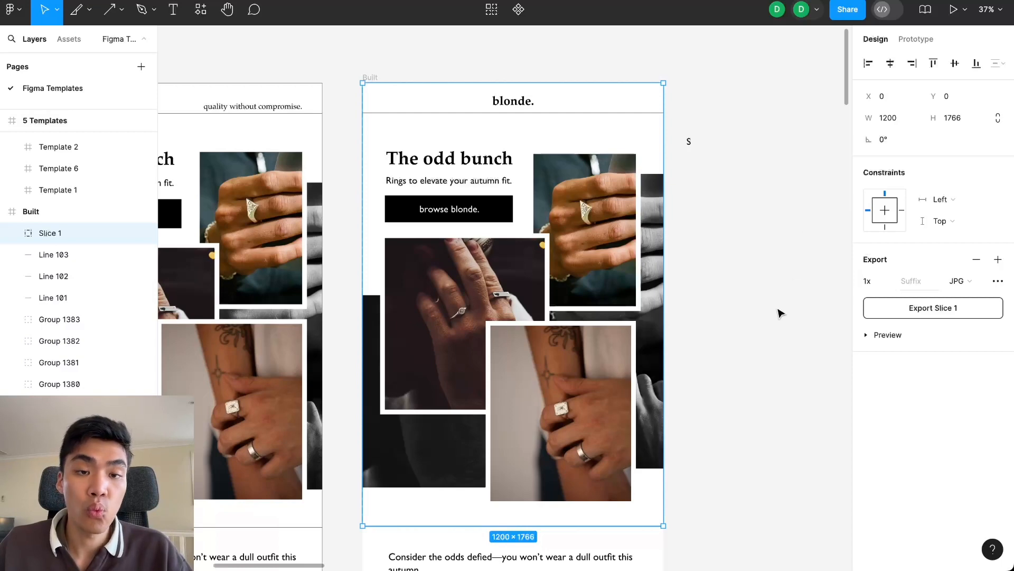
left_click_drag(778, 309, 777, 281)
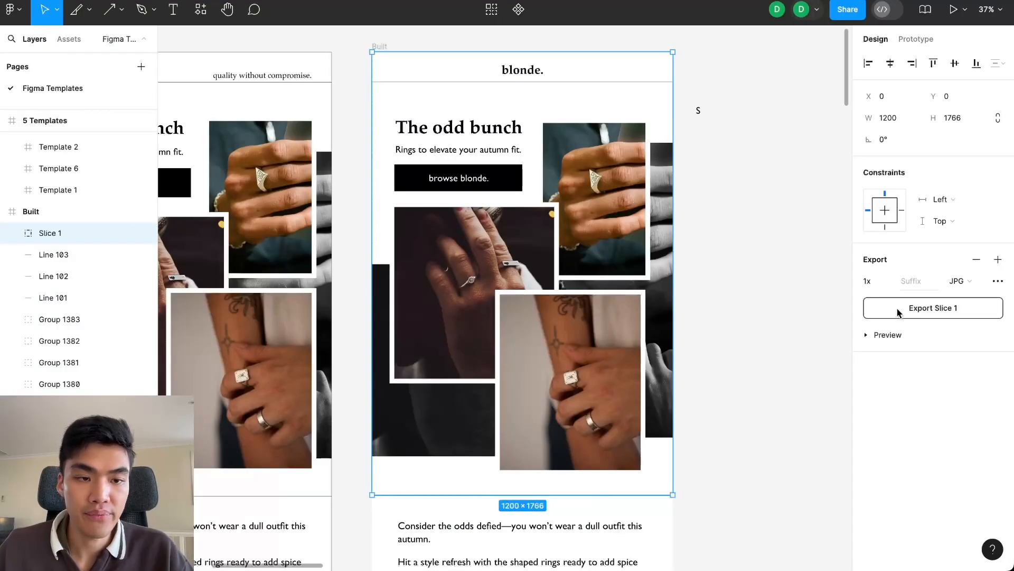
left_click(898, 309)
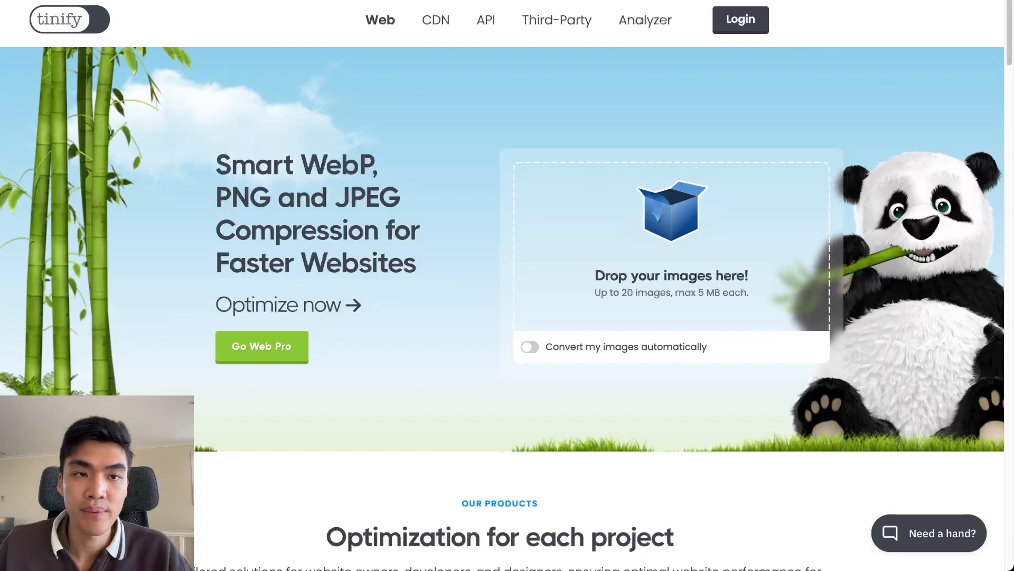
Switch to the Tinify website, compress the downloaded "Slice 1 (3).jpg" and review the size savings
left_click(862, 0)
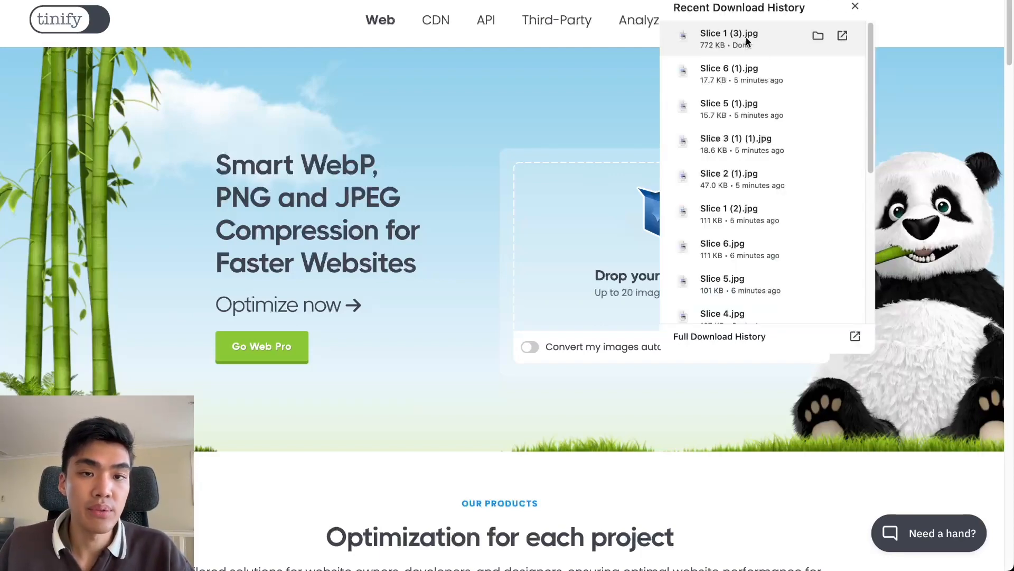
left_click_drag(712, 36, 588, 108)
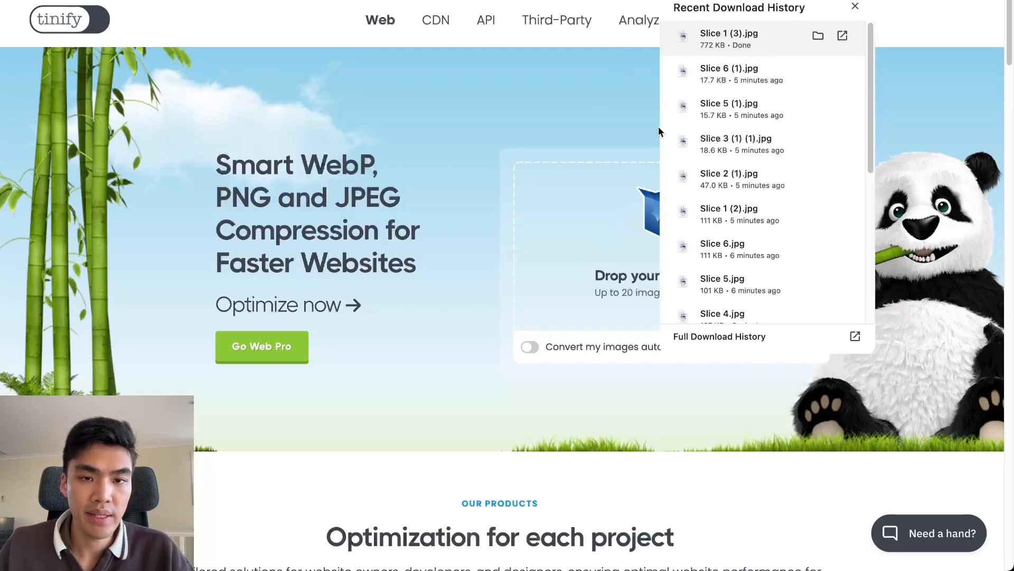
left_click_drag(659, 131, 590, 239)
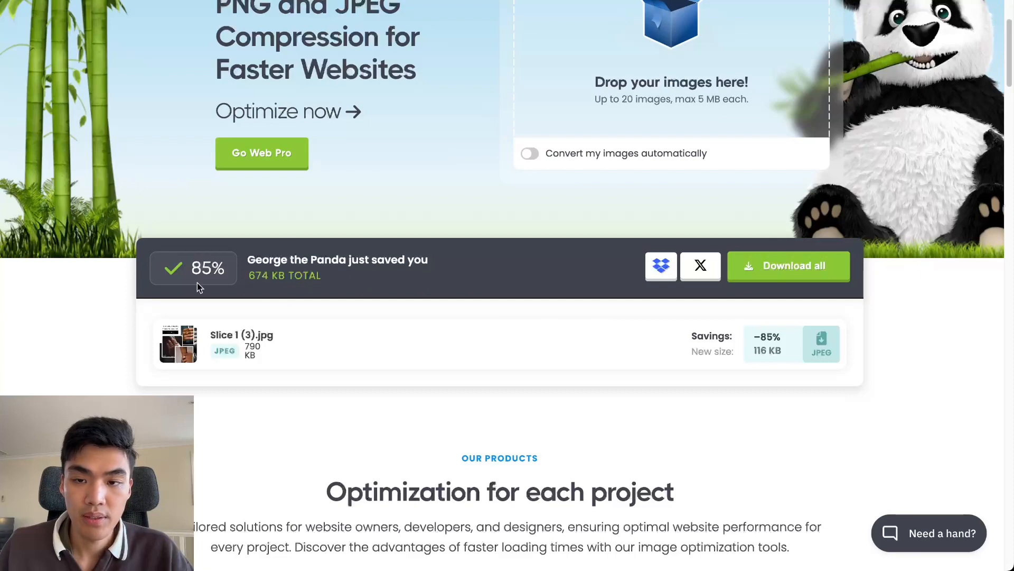
left_click_drag(193, 267, 454, 269)
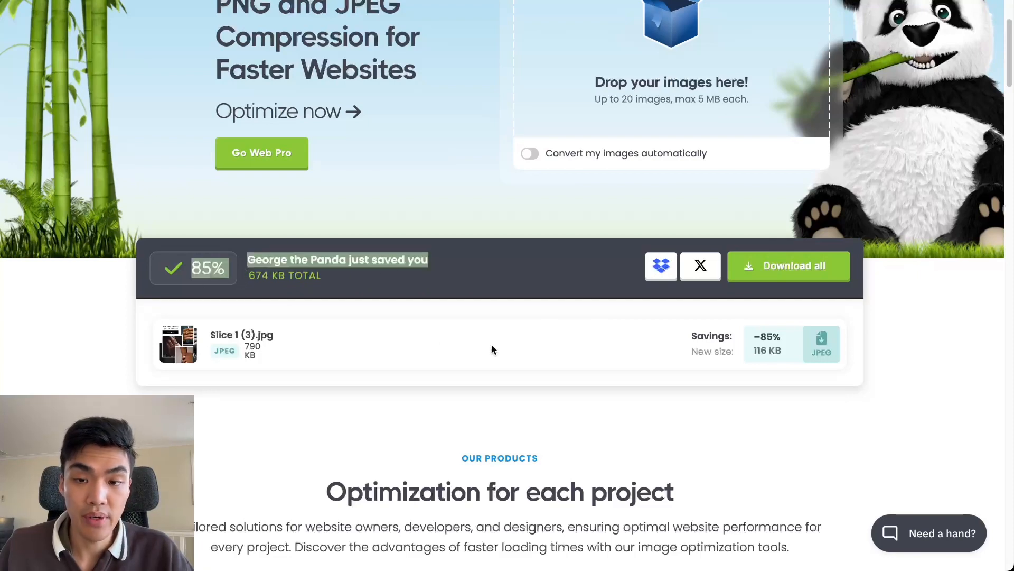
left_click(490, 328)
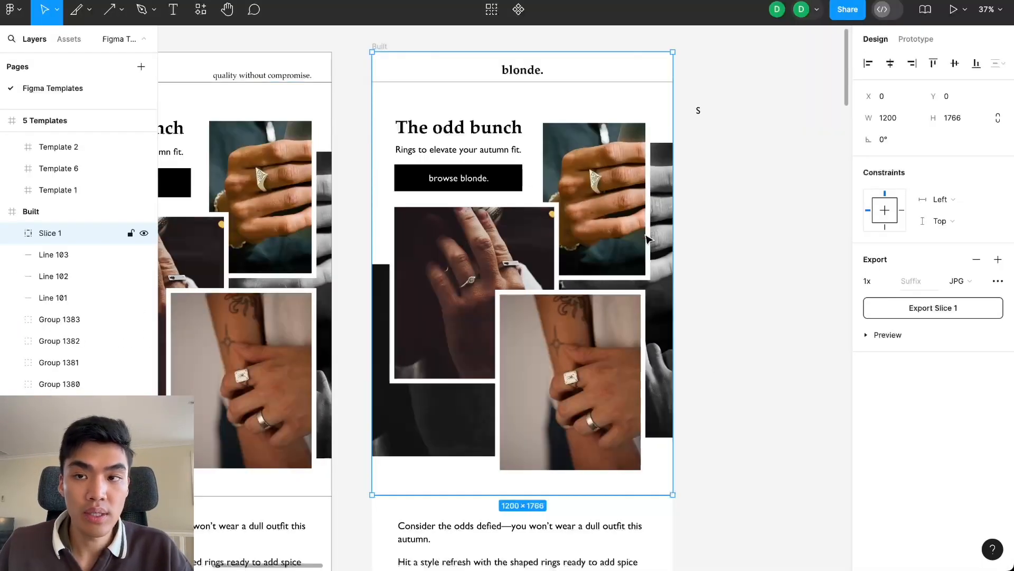
Return to Figma and draw a full-width slice over the Built email's body text and "browse blonde." button, between the two dividers
left_click(749, 329)
scroll(743, 396, "down", 8)
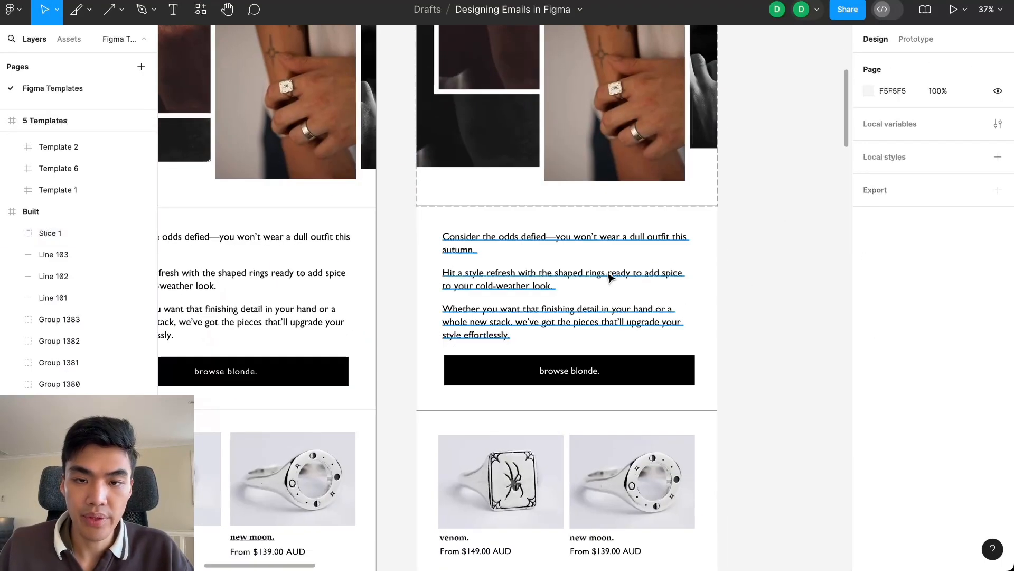
scroll(415, 251, "up", 3)
scroll(396, 193, "right", 1)
key("s")
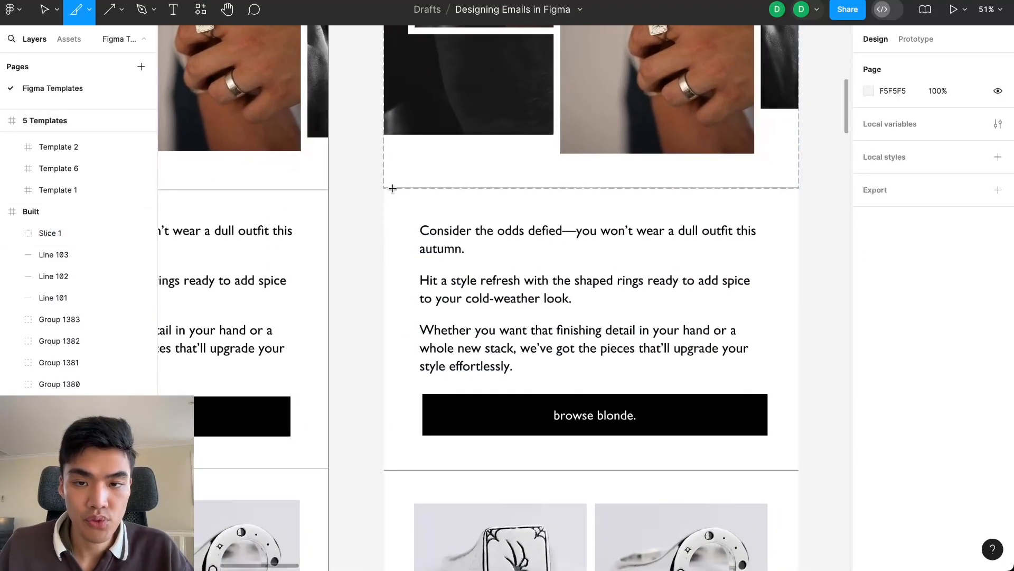
left_click_drag(384, 187, 799, 474)
left_click(811, 496)
Draw a 600 × 790 slice over the venom product block, from the frame's outer edge to its centre line
scroll(738, 213, "down", 10)
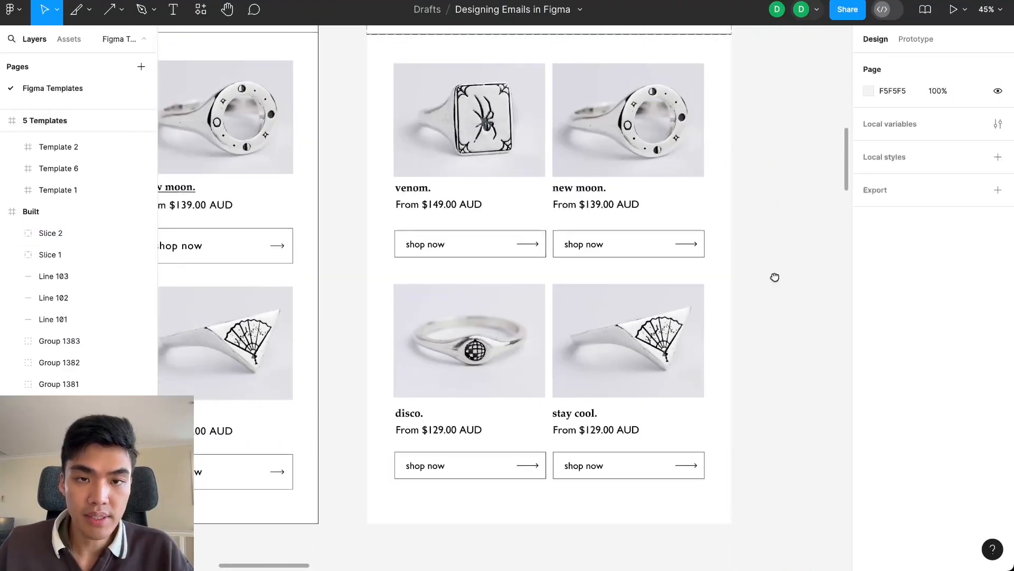
scroll(777, 285, "up", 1)
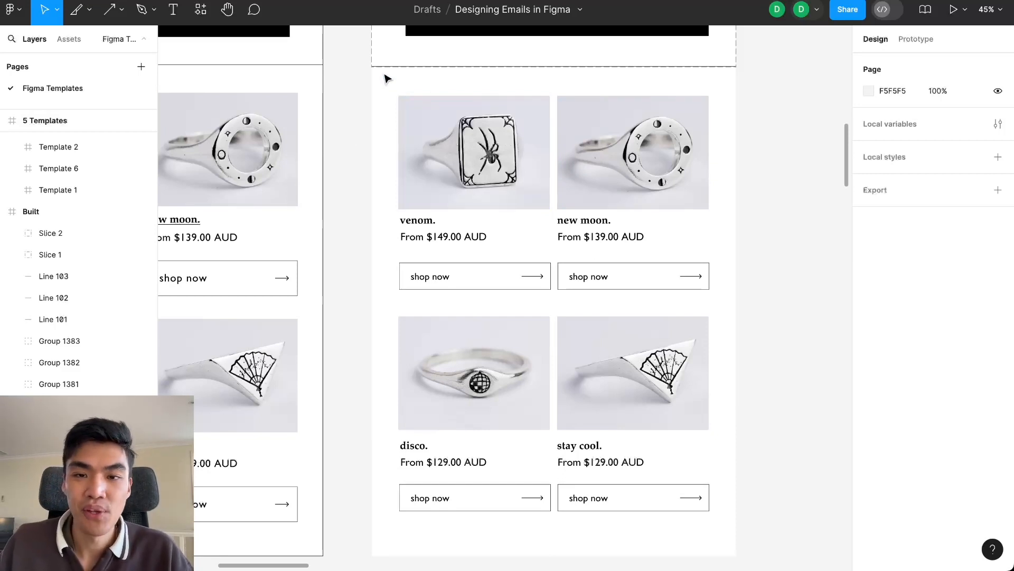
scroll(602, 222, "up", 2)
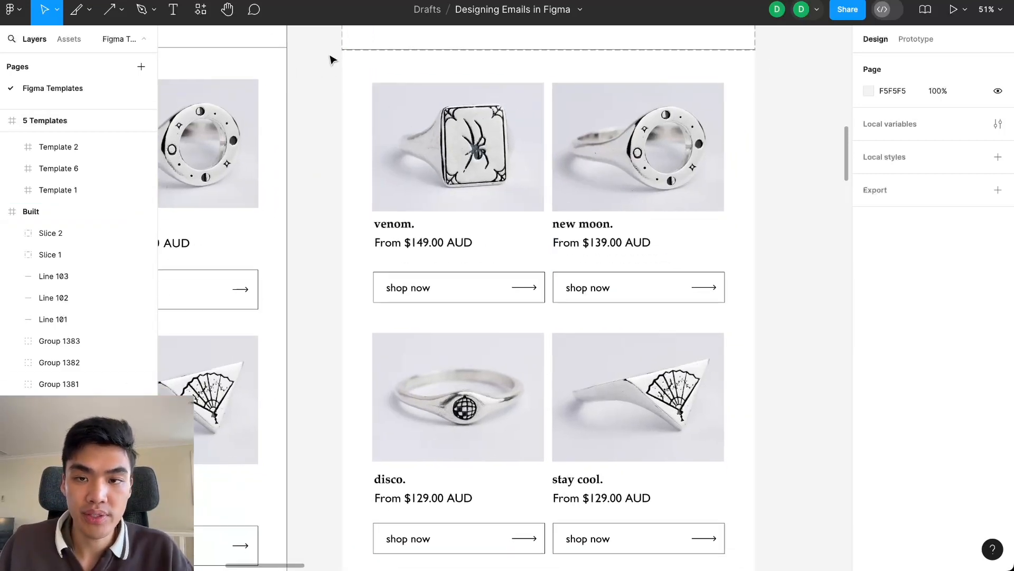
key("s")
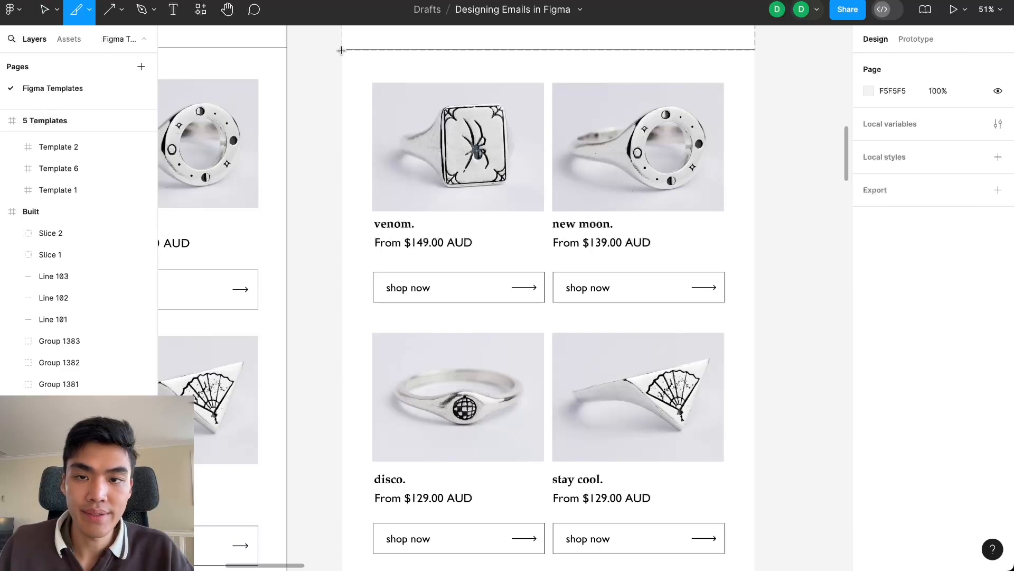
left_click_drag(341, 51, 548, 321)
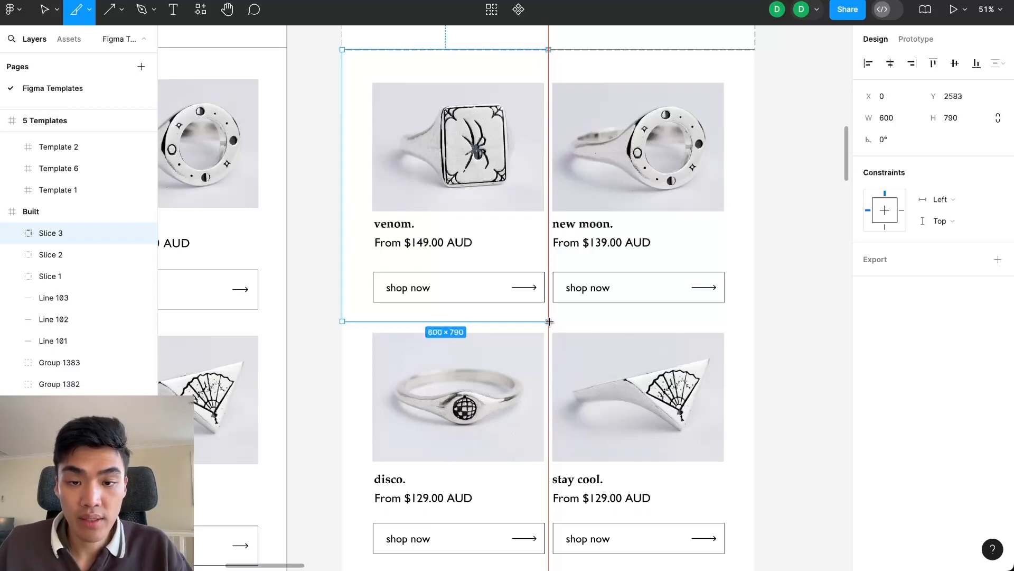
left_click_drag(550, 321, 549, 321)
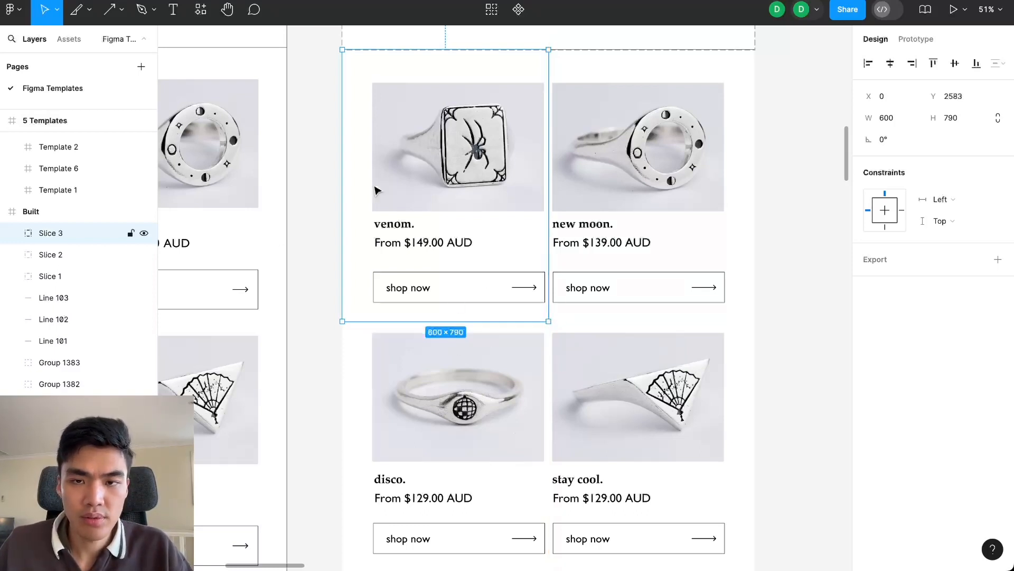
left_click_drag(460, 80, 464, 79)
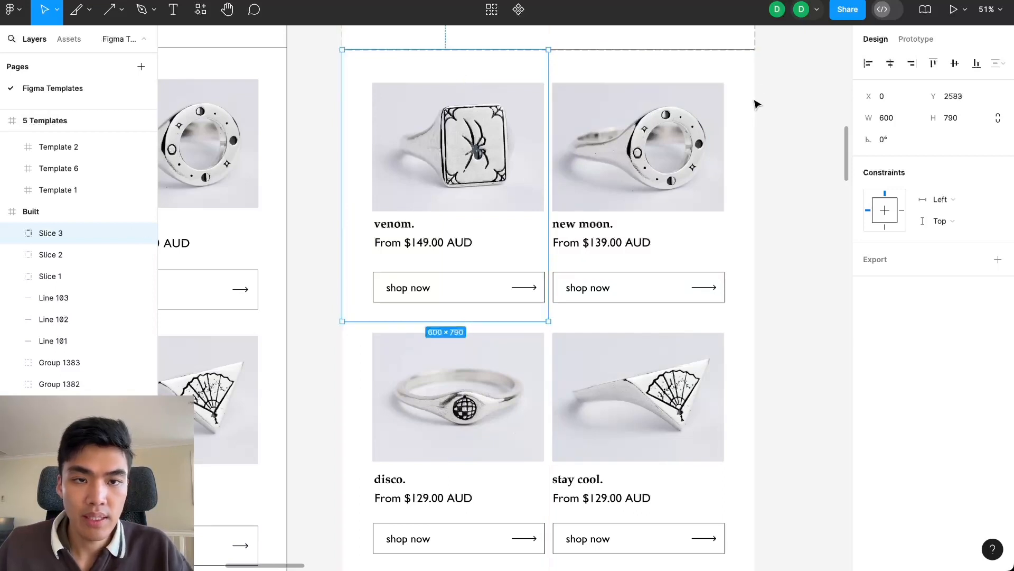
Draw a 600 × 792 slice over the new moon product block, meeting the venom slice at the centre line
key("s")
left_click_drag(755, 49, 560, 321)
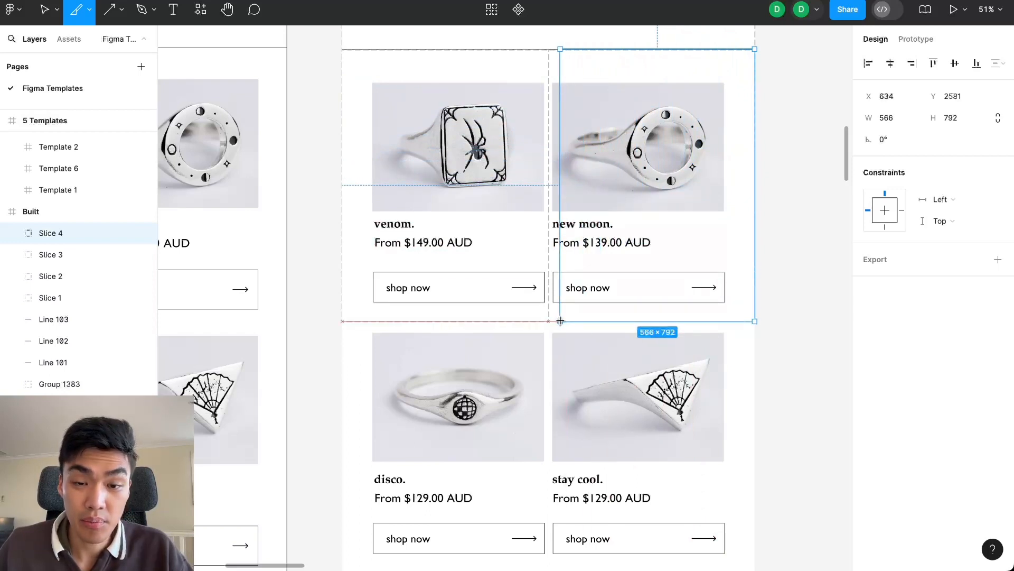
left_click_drag(560, 320, 542, 337)
scroll(557, 320, "up", 5)
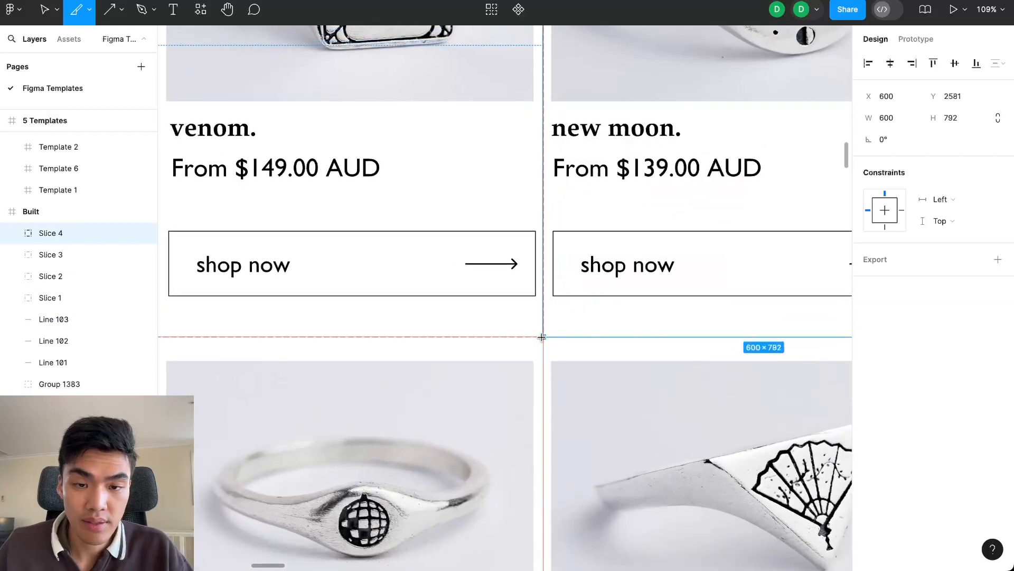
scroll(541, 336, "down", 4)
scroll(543, 337, "down", 1)
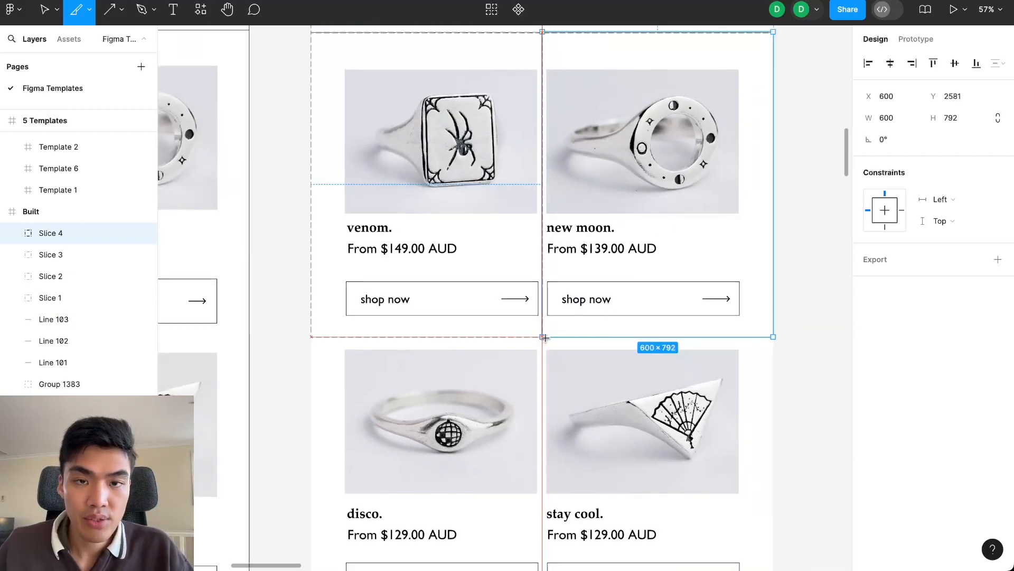
left_click_drag(545, 338, 541, 335)
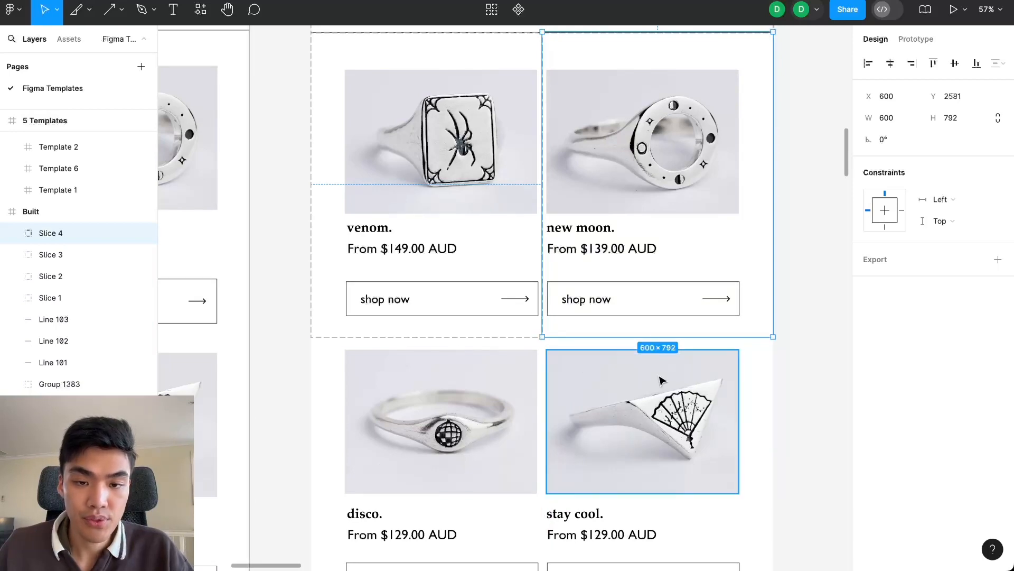
Move the new moon block's slice down to Y 2583 so its upper edge lines up with the venom slice
scroll(758, 198, "up", 6)
left_click_drag(787, 186, 597, 299)
scroll(598, 299, "up", 6)
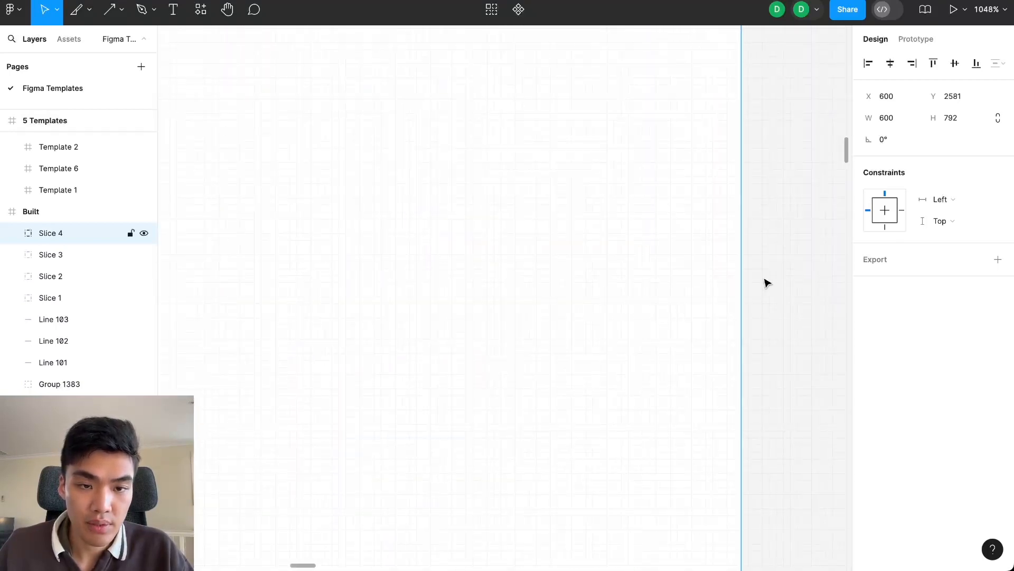
scroll(762, 308, "down", 5)
scroll(740, 347, "down", 8)
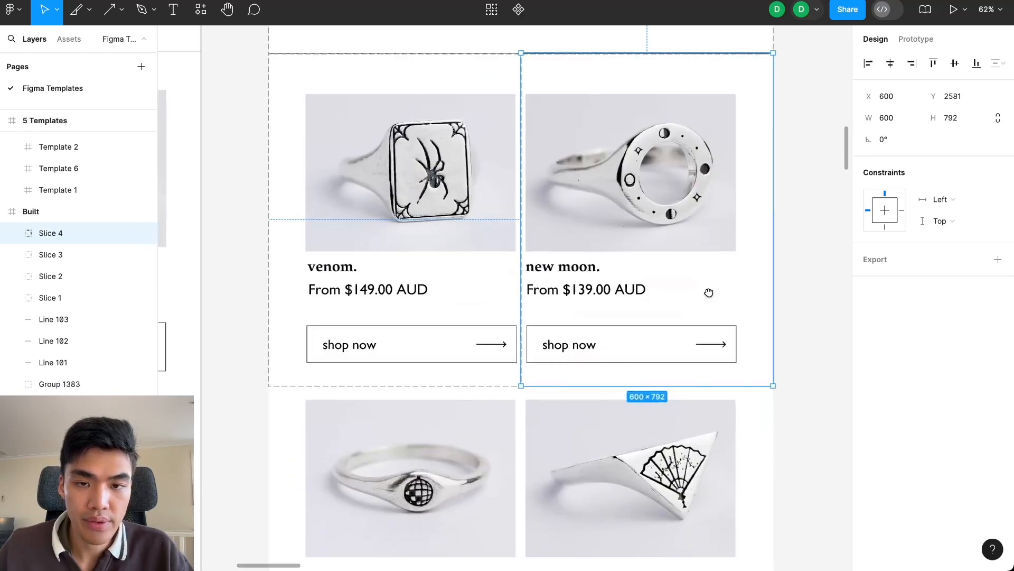
left_click(271, 319)
scroll(584, 154, "up", 3)
scroll(604, 233, "up", 3)
scroll(478, 149, "up", 10)
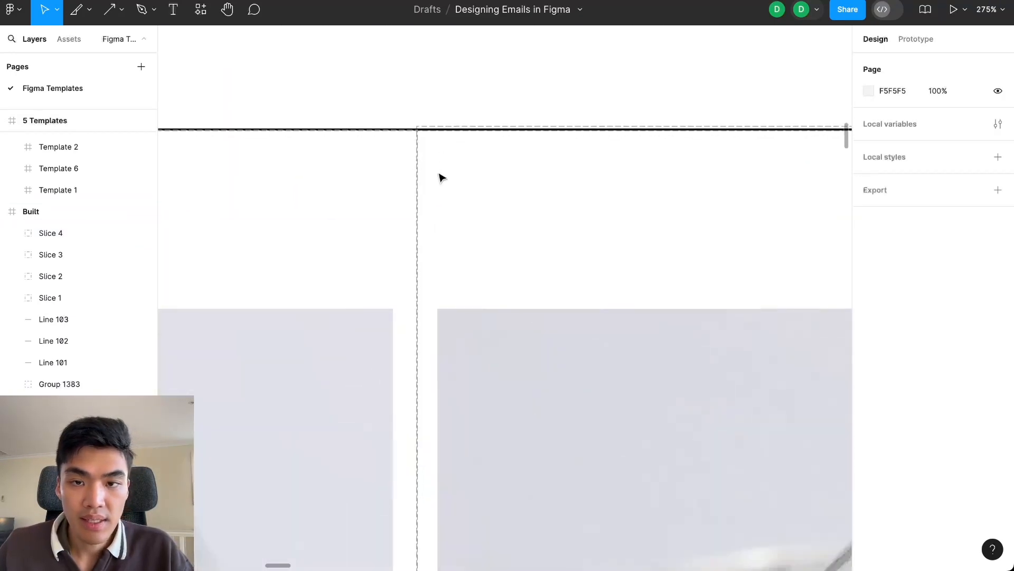
left_click(88, 233)
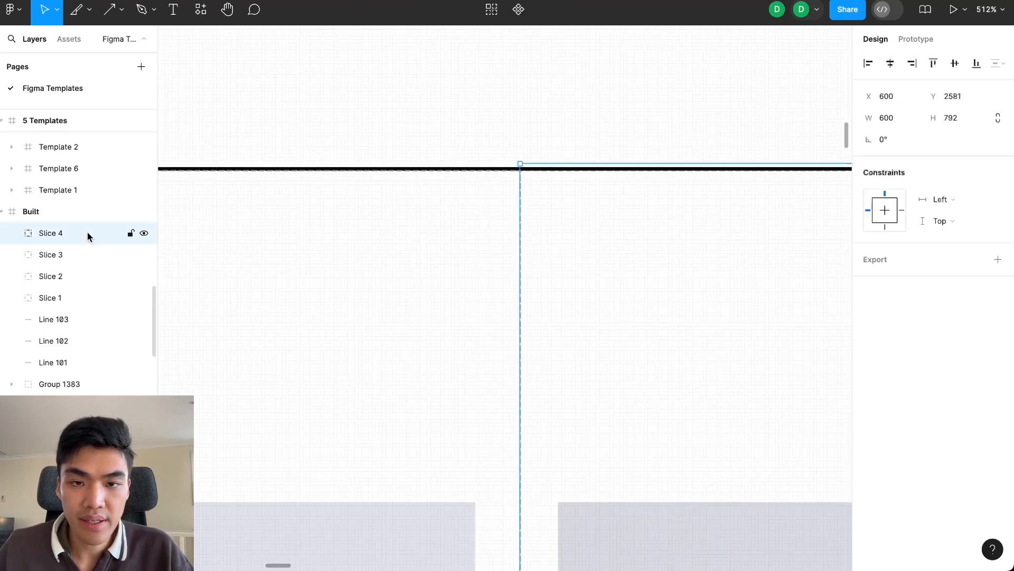
scroll(563, 169, "up", 2)
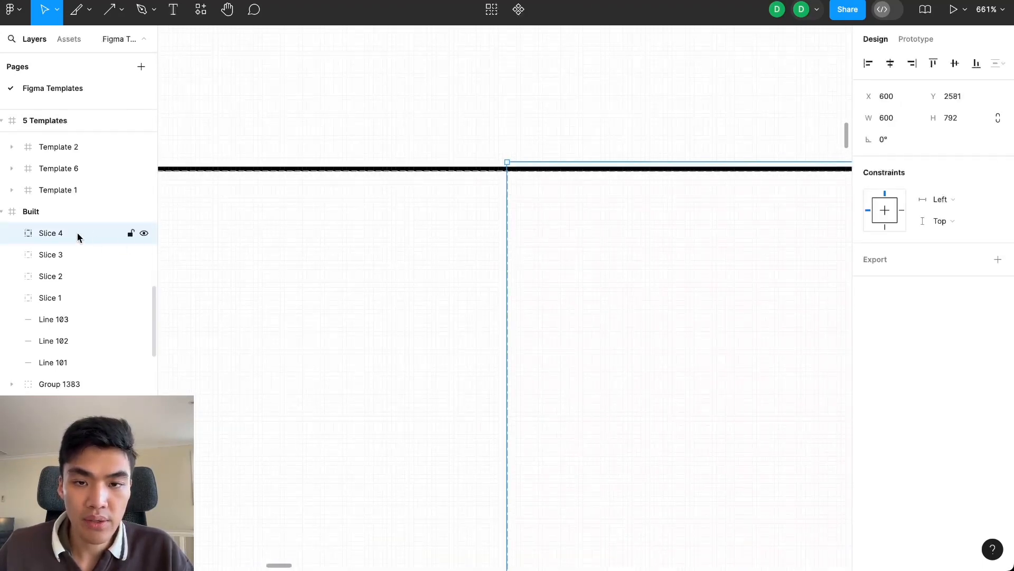
left_click_drag(604, 212, 600, 217)
Shorten the new moon slice from its lower edge to a height of 790, level with the venom slice
scroll(600, 236, "down", 10)
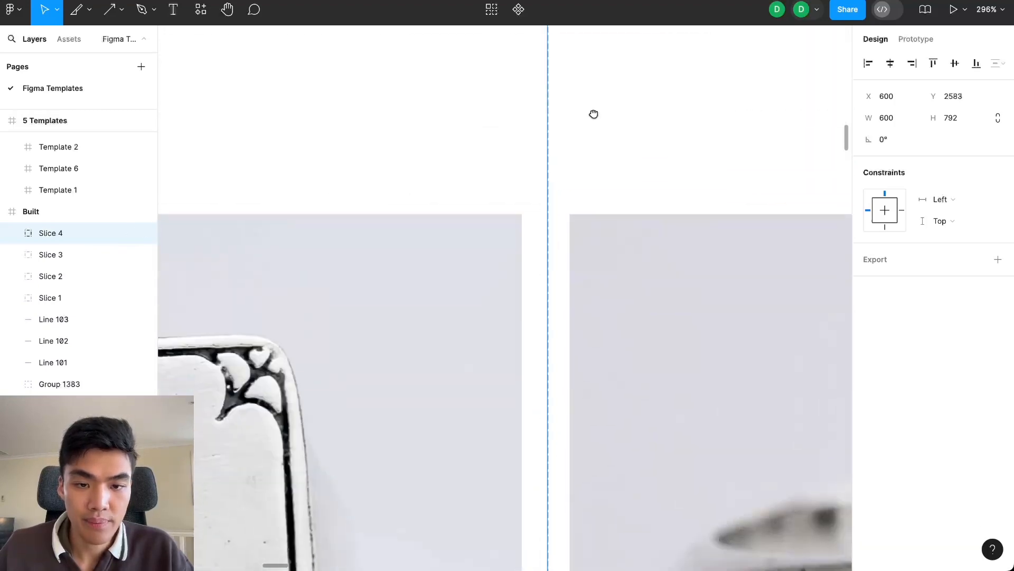
scroll(548, 215, "down", 5)
scroll(532, 475, "down", 3)
scroll(539, 502, "up", 6)
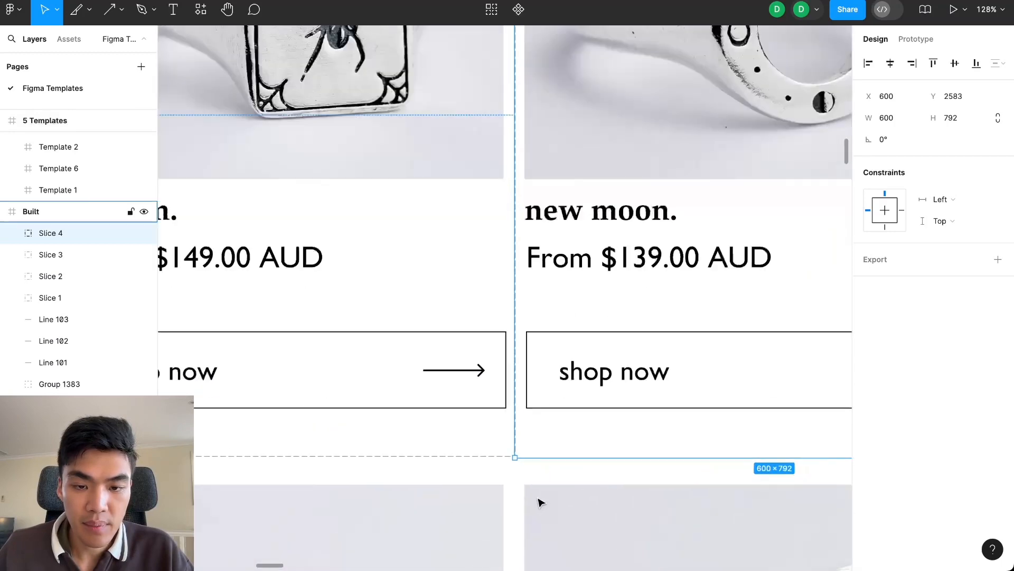
scroll(439, 357, "up", 10)
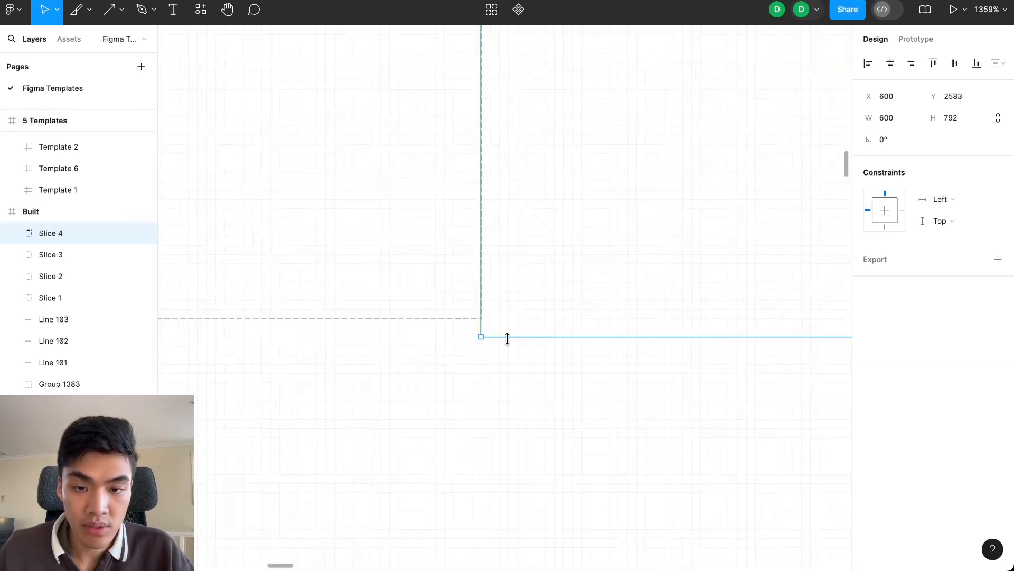
left_click_drag(506, 328, 507, 319)
Draw two 600 × 823 slices over the disco and stay cool product blocks, from the slices above to the frame's lower edge
scroll(528, 366, "down", 10)
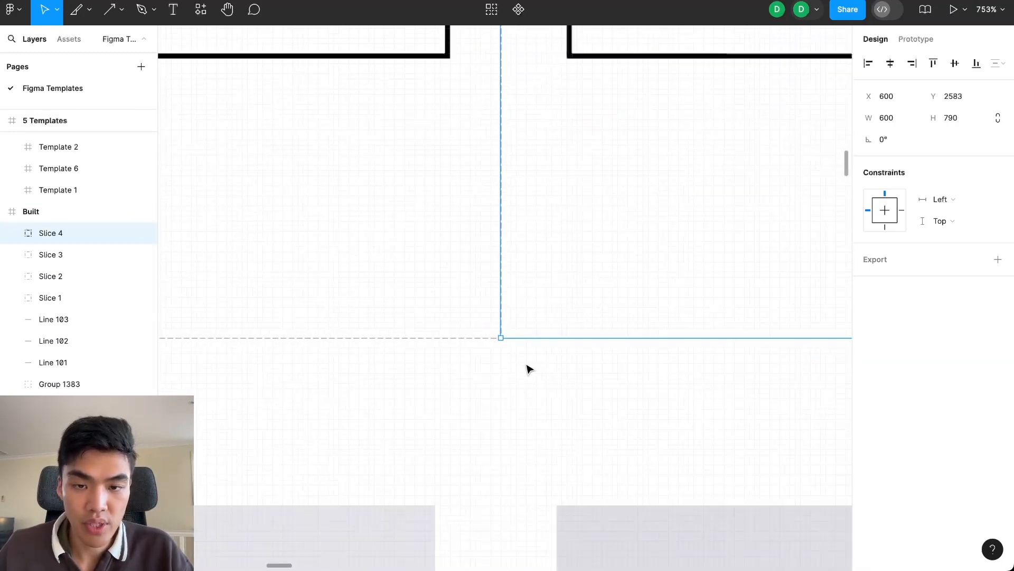
scroll(526, 379, "down", 8)
left_click_drag(441, 420, 453, 221)
left_click(353, 357)
scroll(370, 422, "up", 2)
scroll(370, 422, "right", 1)
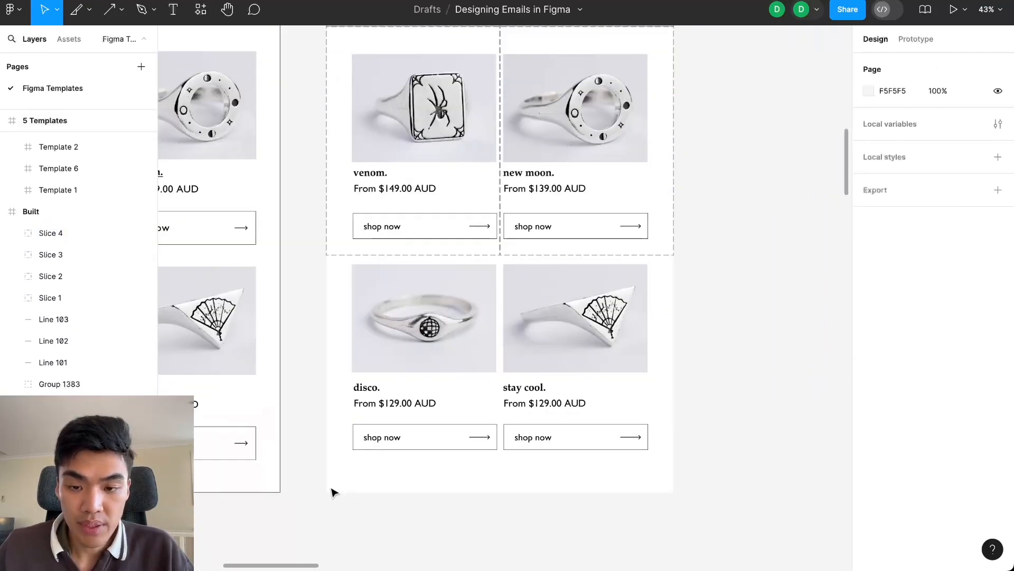
key("s")
left_click_drag(326, 490, 500, 254)
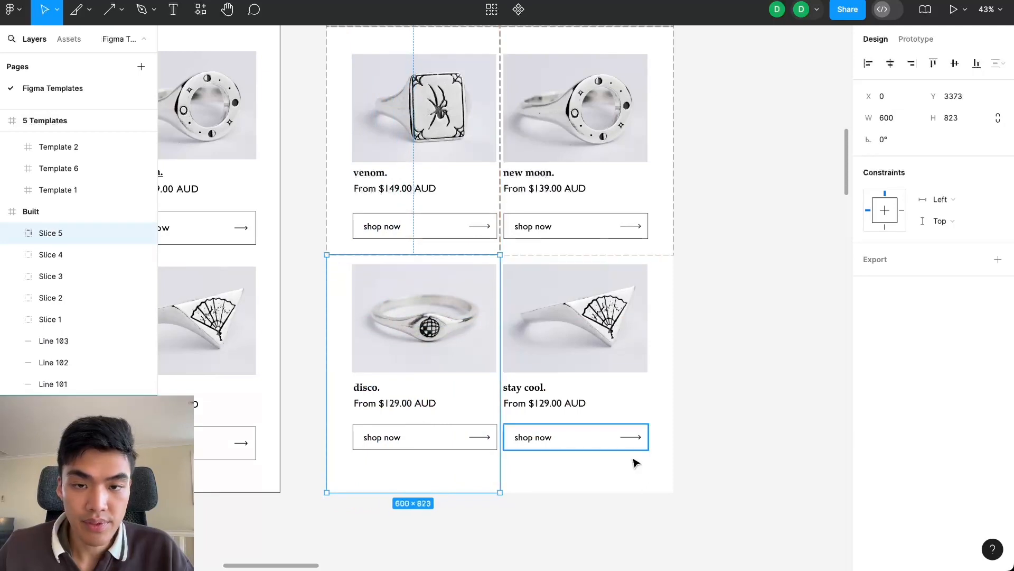
left_click_drag(673, 494, 501, 256)
left_click(733, 286)
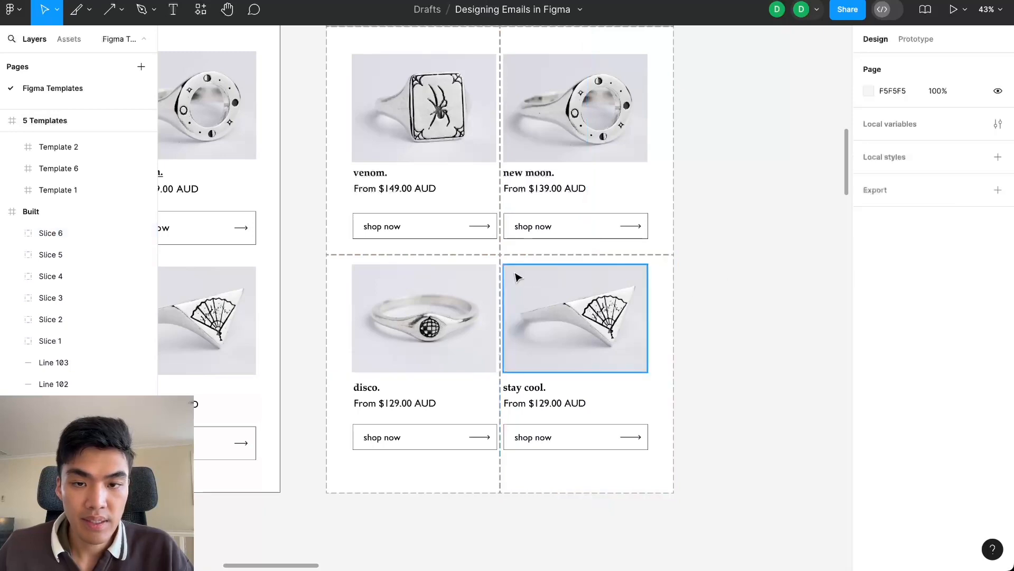
Examine the junction of the four product slices up close and review the slice boundaries across the Built email
scroll(502, 226, "up", 10)
scroll(477, 227, "up", 5)
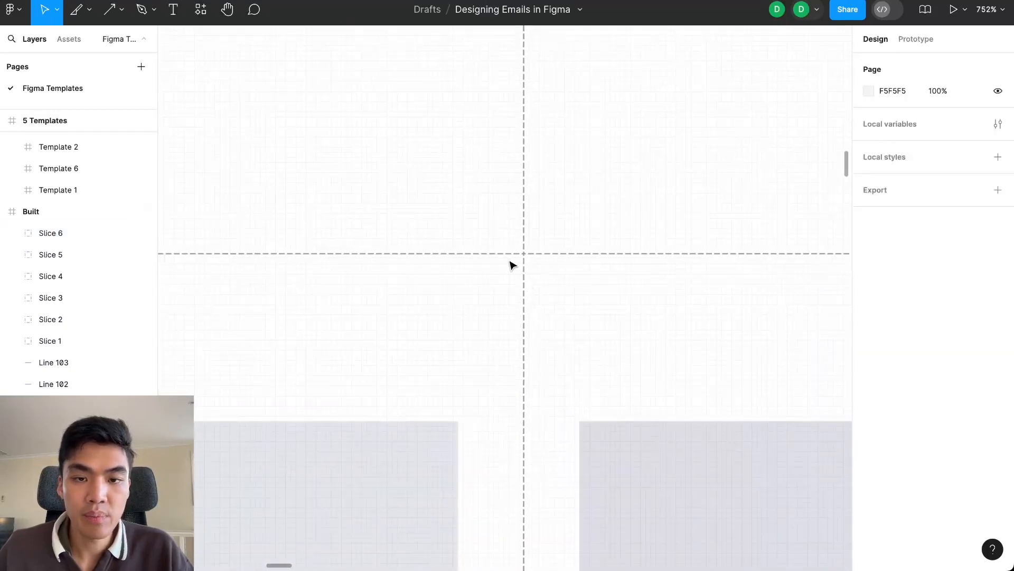
scroll(520, 251, "up", 4)
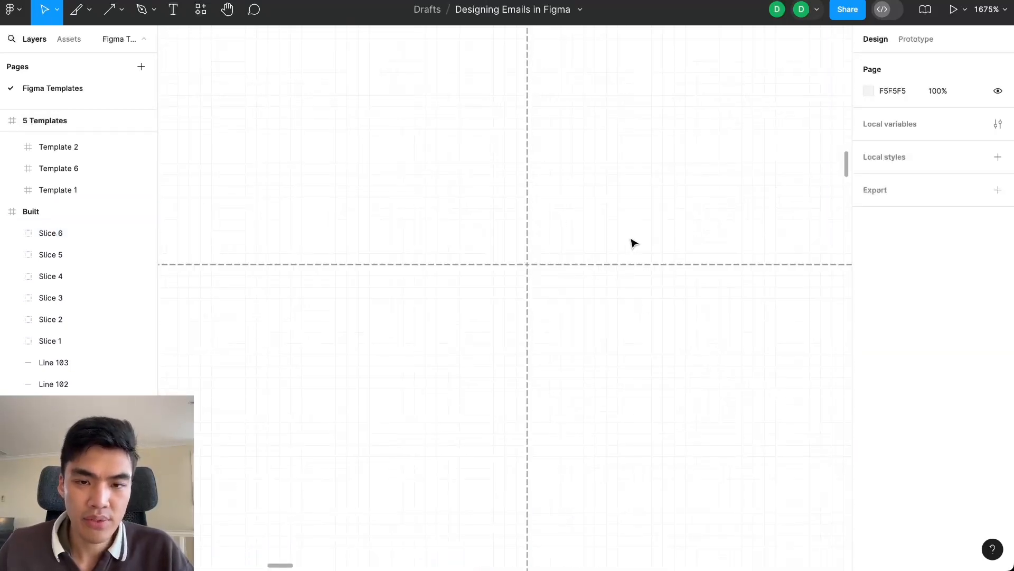
left_click_drag(506, 246, 554, 312)
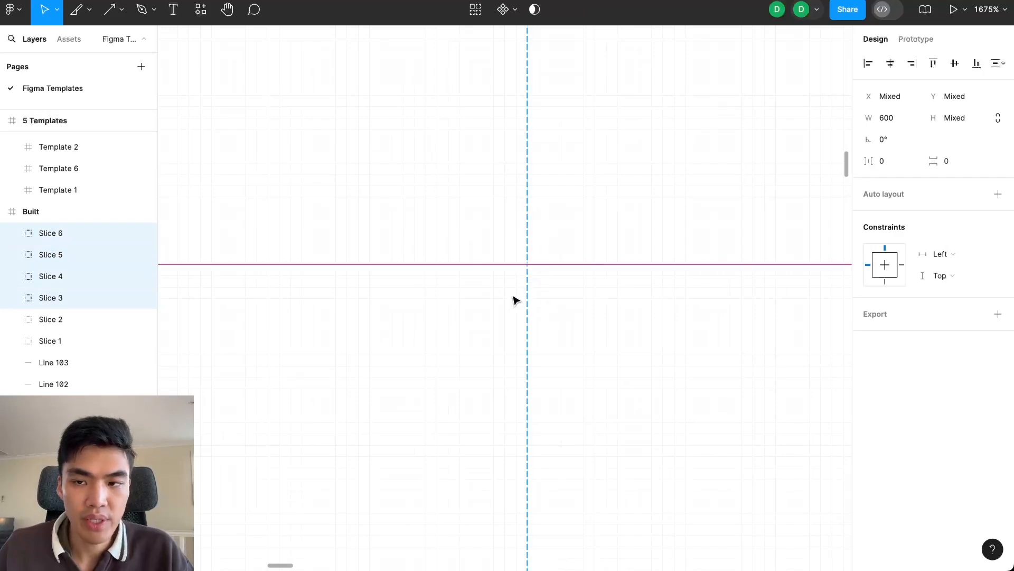
scroll(559, 294, "down", 10)
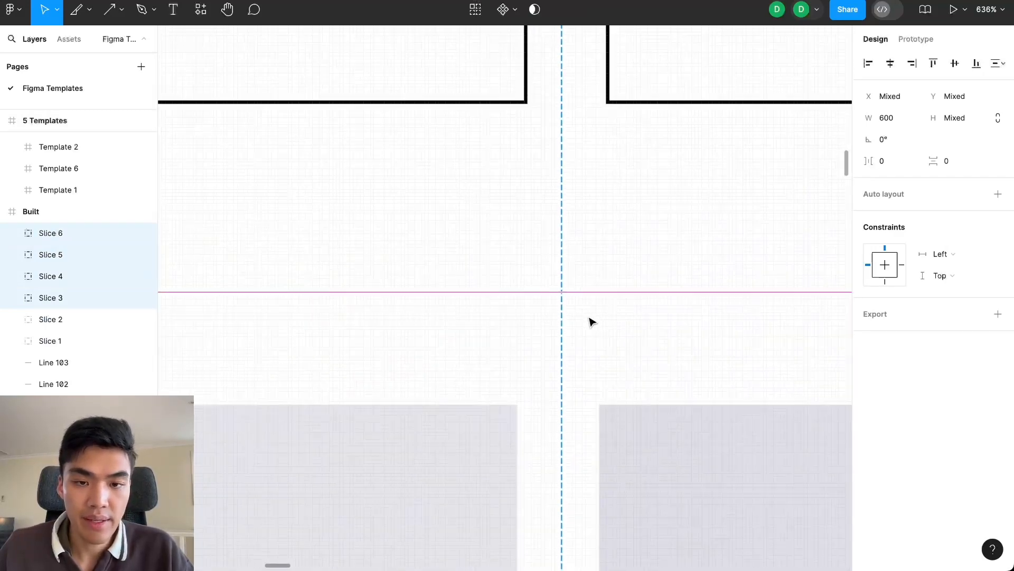
scroll(596, 327, "down", 5)
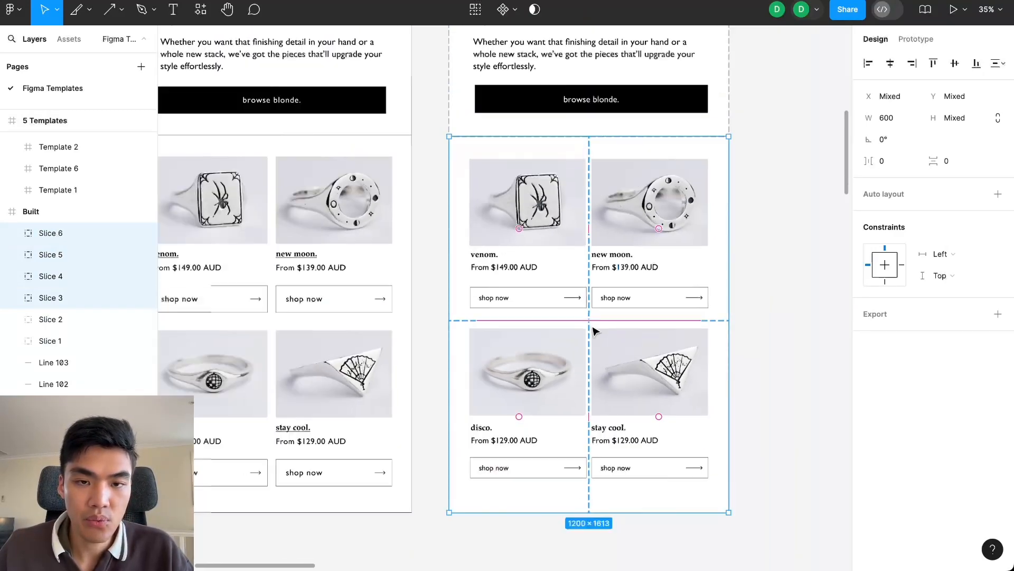
left_click(772, 293)
scroll(665, 238, "up", 5)
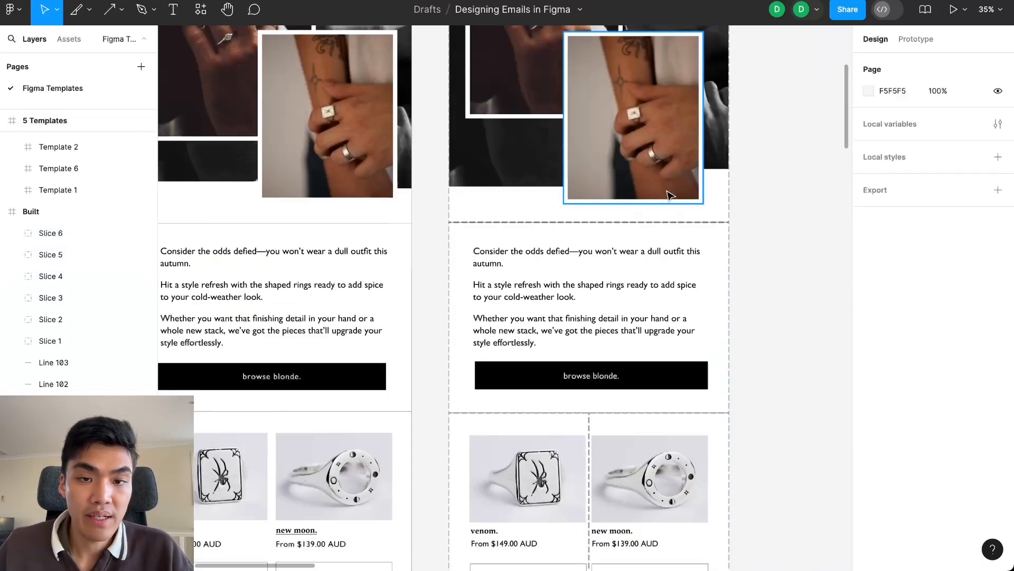
scroll(681, 222, "down", 2)
scroll(703, 251, "up", 6)
scroll(697, 211, "down", 6)
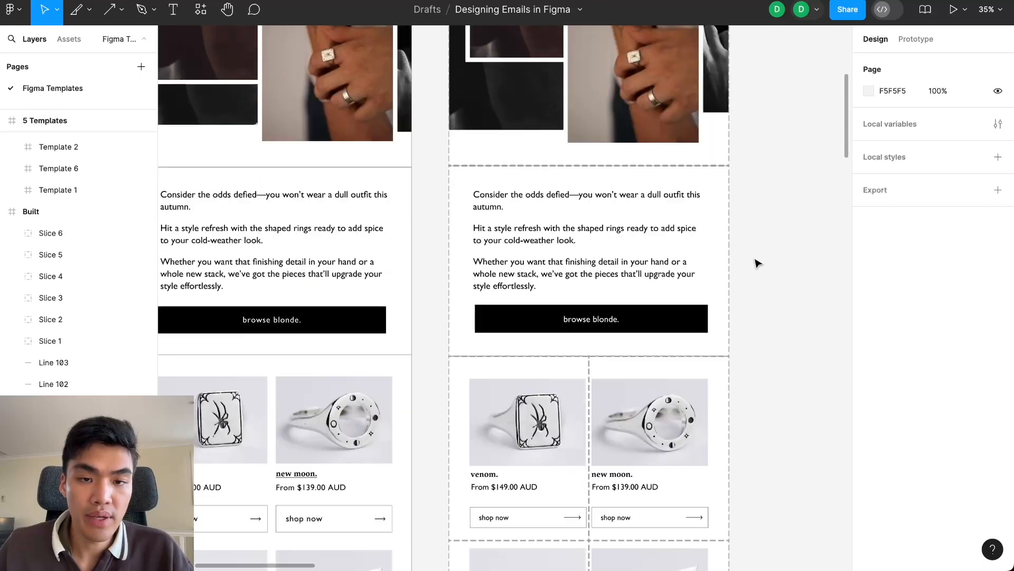
scroll(750, 243, "down", 3)
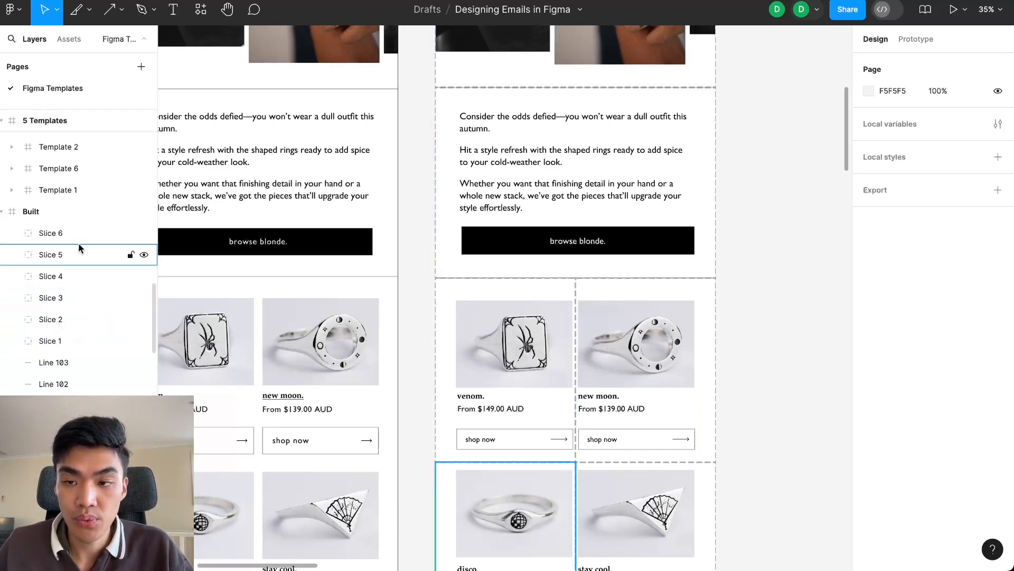
Add a JPG export setting at 1x to Slice 2, the body text section, and export it
left_click(67, 319)
left_click(997, 259)
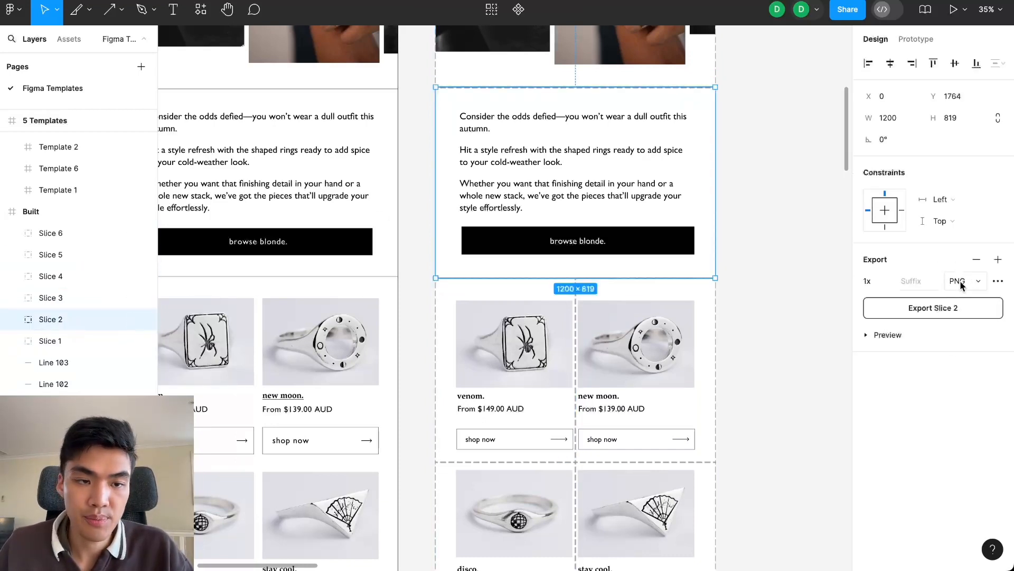
left_click(960, 281)
left_click(968, 300)
left_click(950, 311)
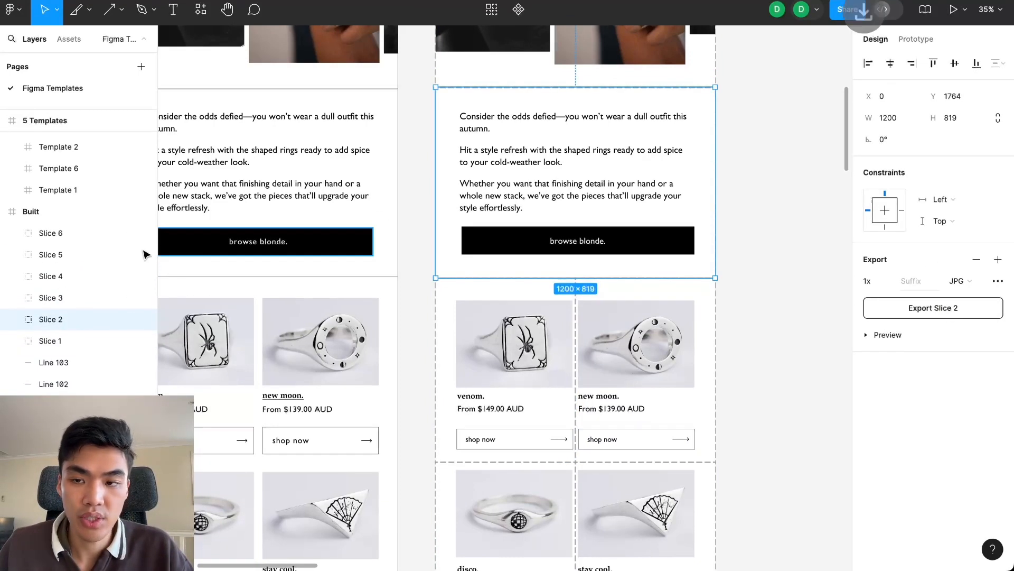
Add a JPG export setting at 1x to Slice 3, the venom block, and export it
left_click(69, 298)
left_click(997, 259)
left_click(961, 281)
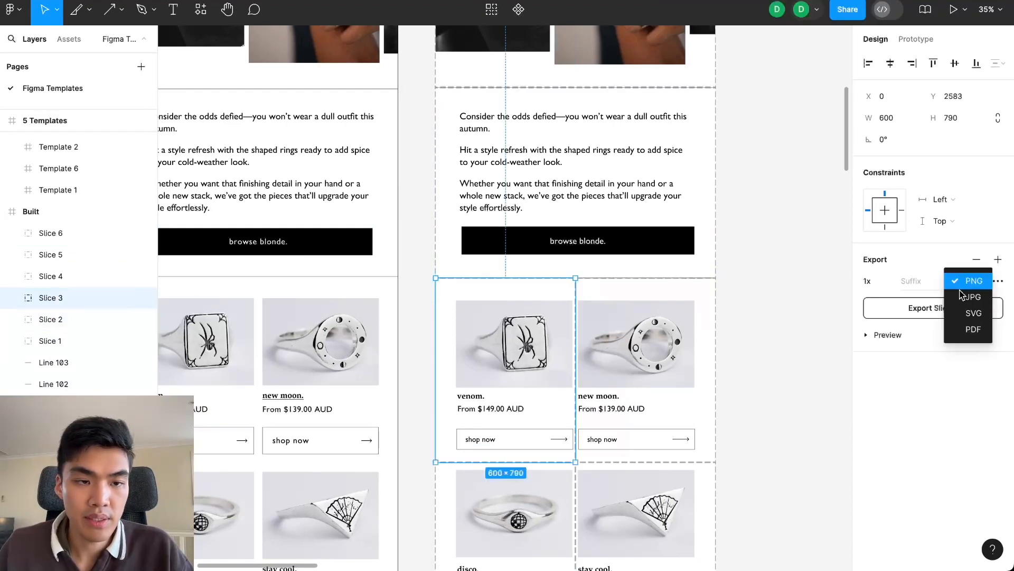
left_click(965, 298)
Add a JPG export setting at 1x to Slice 4, the new moon block, and export it
left_click(50, 275)
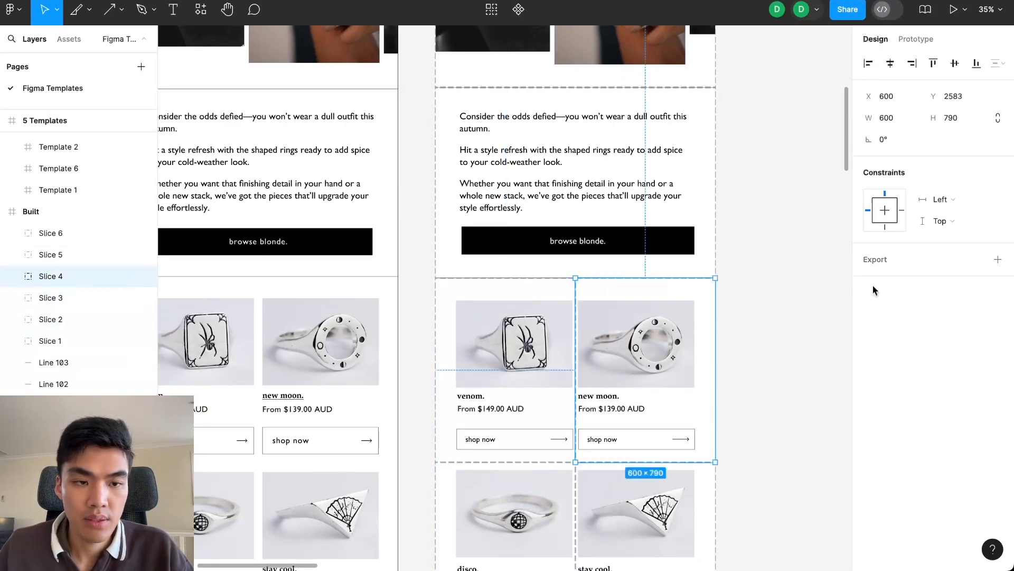
left_click(997, 259)
left_click(961, 280)
left_click(971, 298)
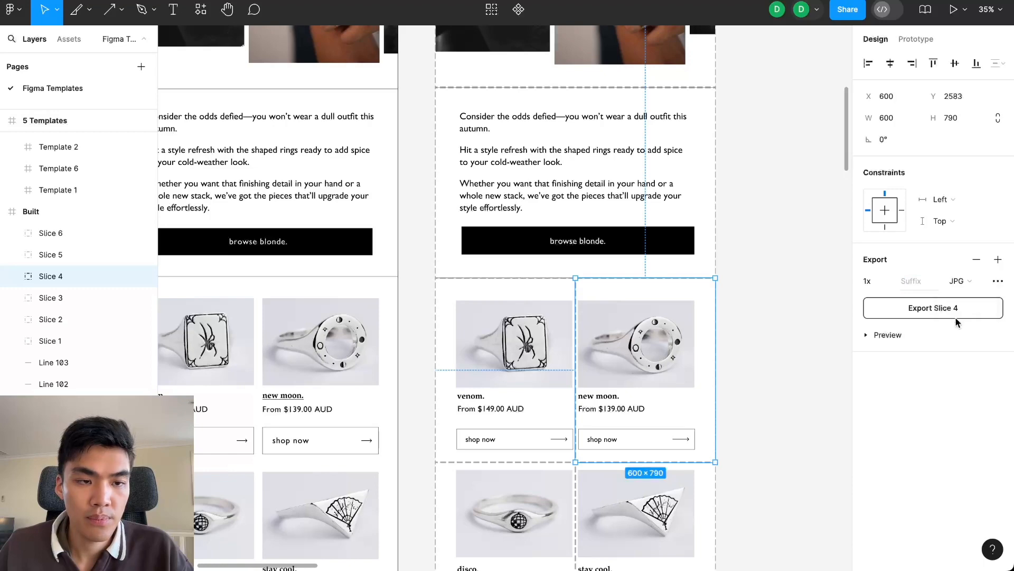
left_click(955, 313)
Add a JPG export setting at 1x to Slice 5, the disco block, and export it
left_click(46, 255)
left_click(997, 260)
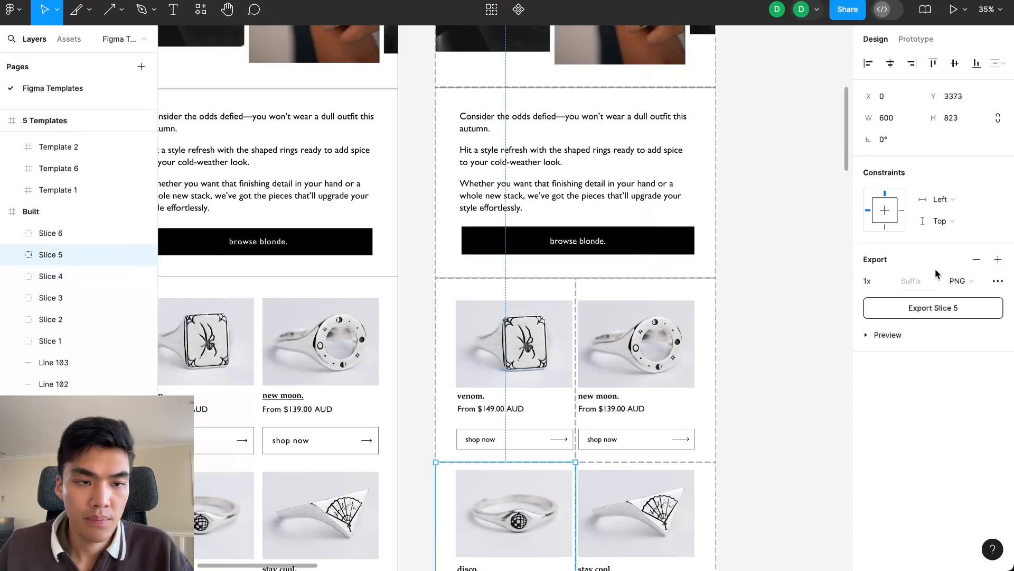
left_click(961, 281)
left_click(971, 296)
left_click(950, 311)
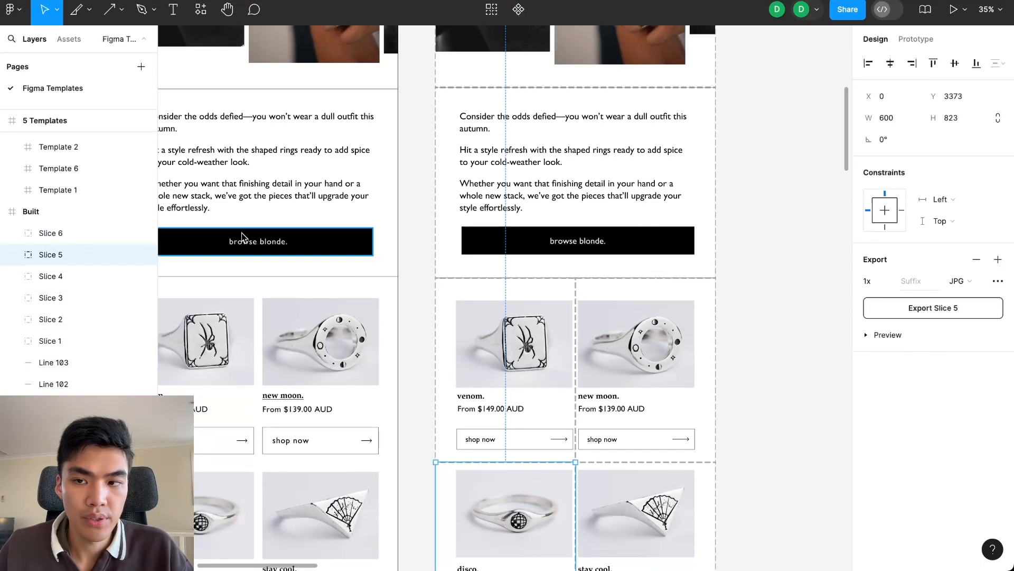
Add a JPG export setting at 1x to Slice 6, the stay cool block, and export it
left_click(51, 233)
left_click(997, 259)
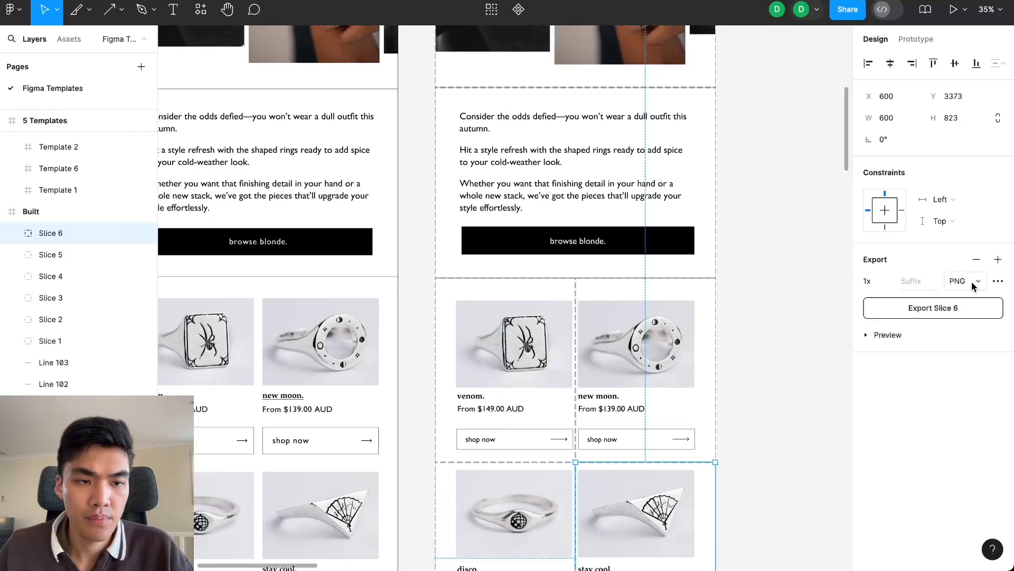
left_click(970, 281)
left_click(973, 296)
left_click(964, 306)
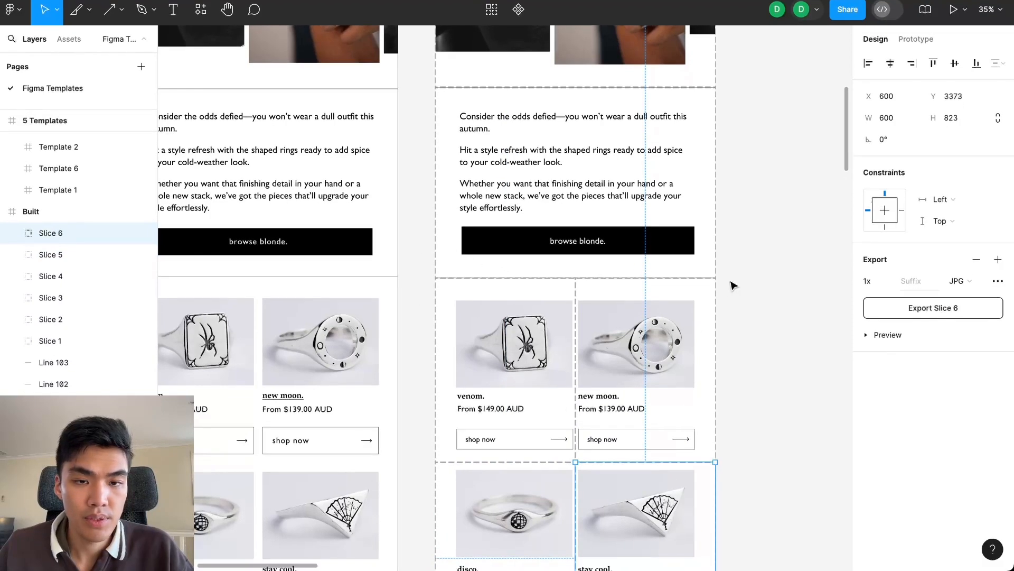
Switch to Tinify and add the exported Slice 2 (2).jpg to the images for compression
scroll(698, 272, "down", 2)
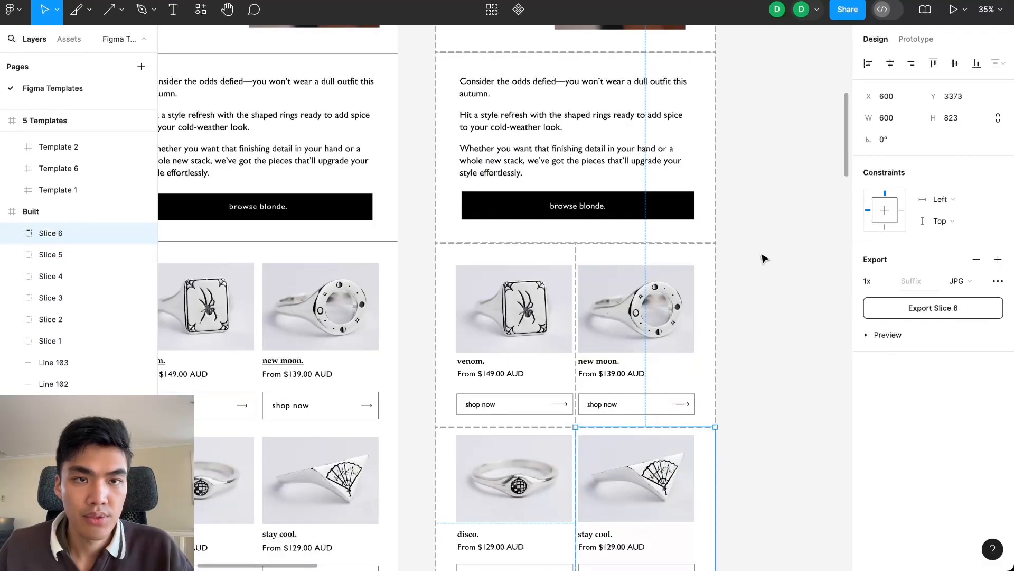
scroll(781, 303, "down", 3)
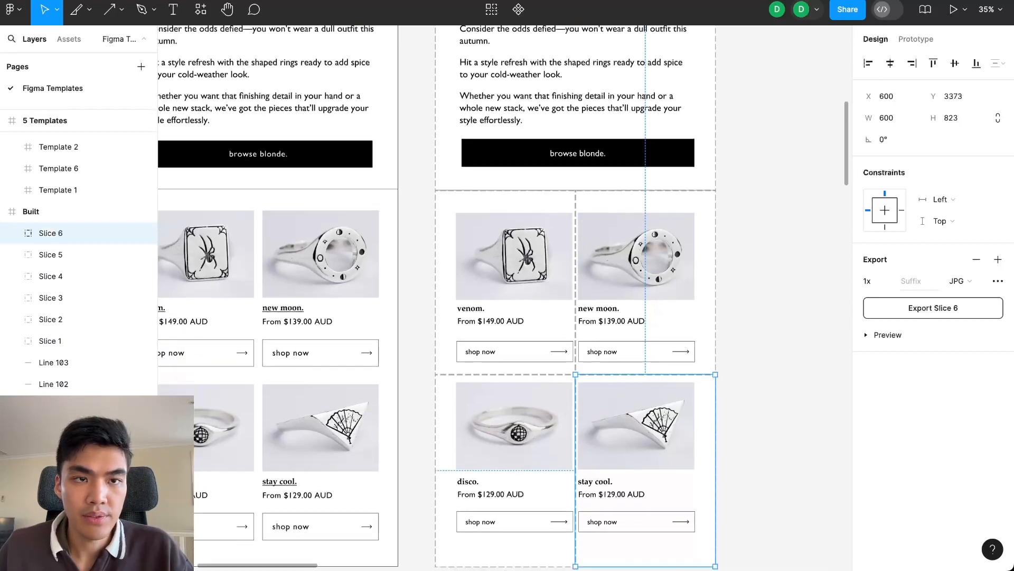
left_click(851, 4)
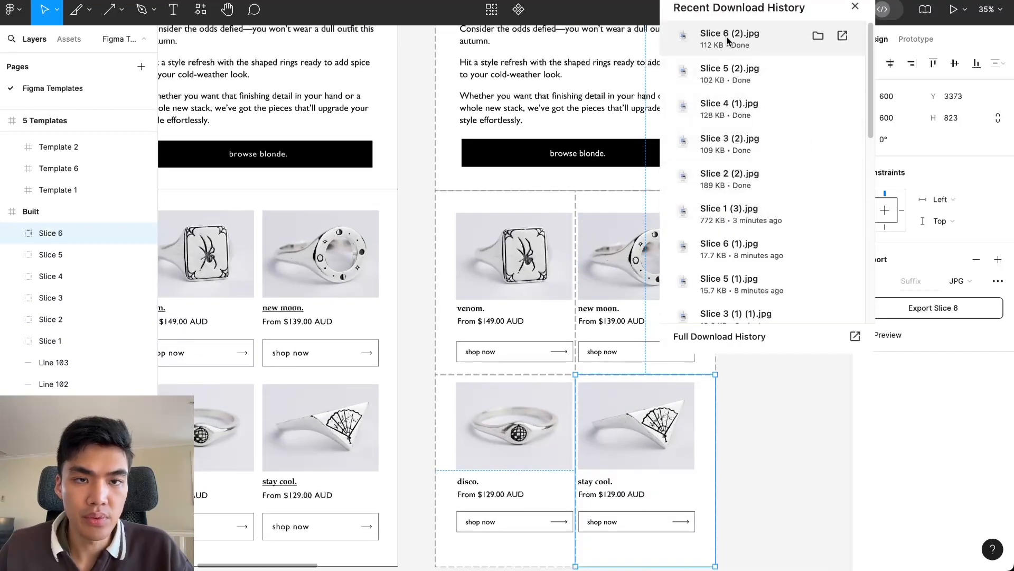
key("ctrl+Tab")
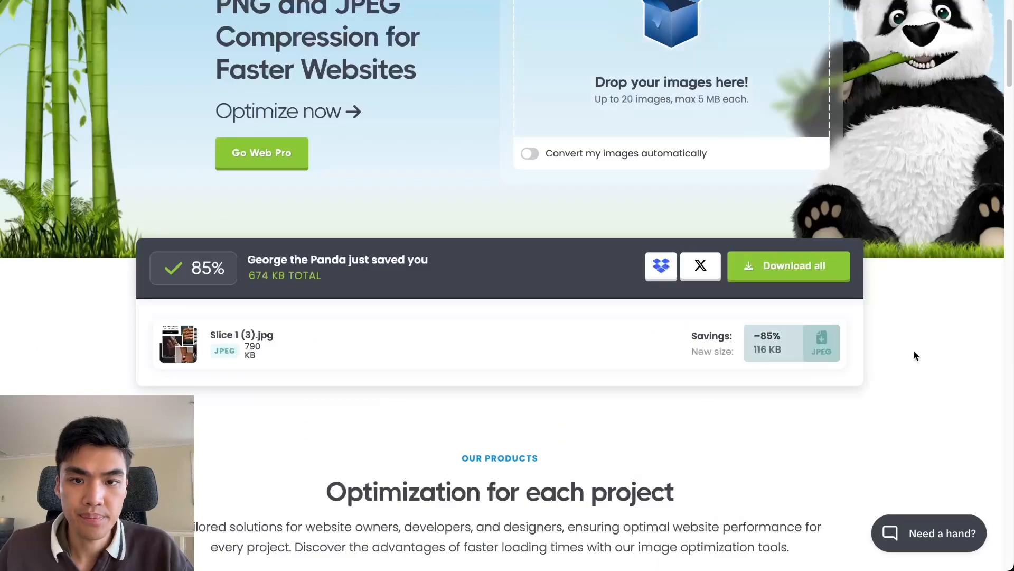
scroll(868, 322, "down", 1)
scroll(686, 315, "up", 4)
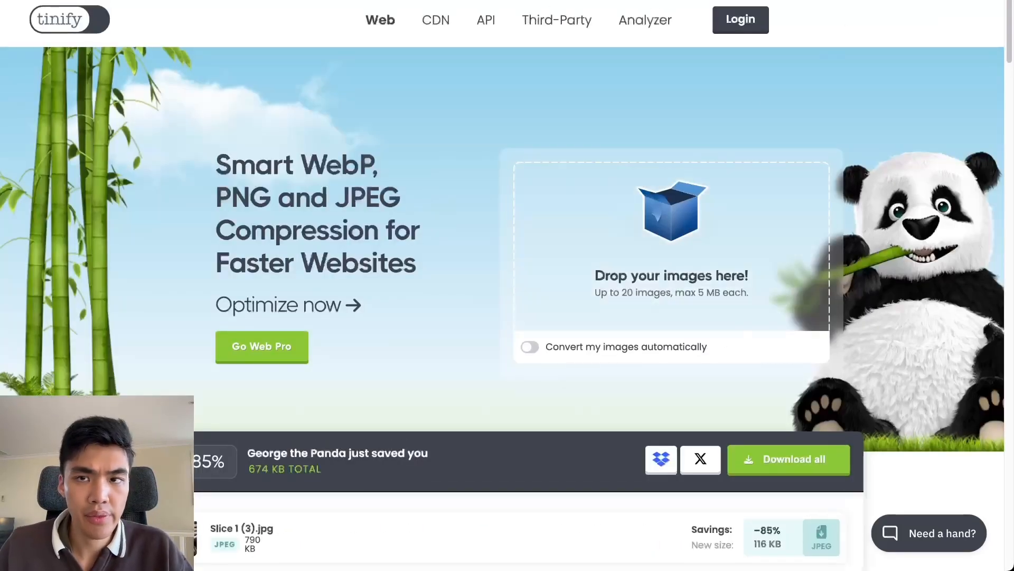
left_click(865, 1)
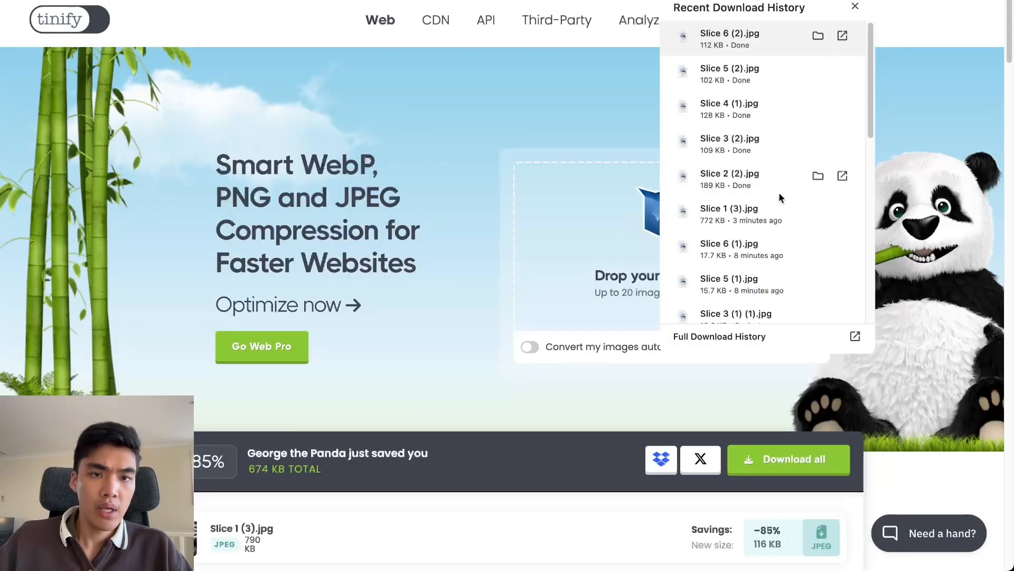
left_click(744, 177)
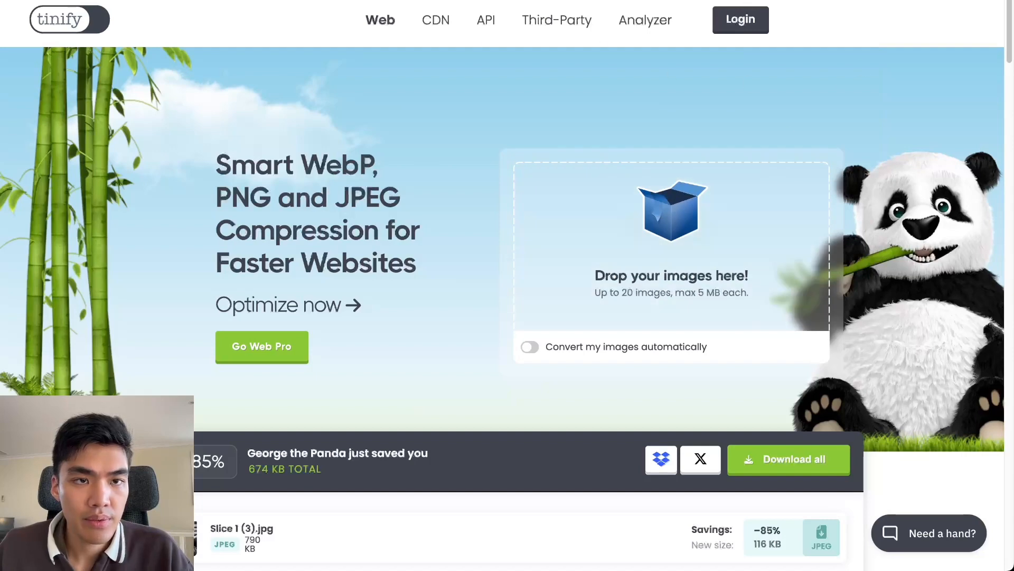
left_click(865, 1)
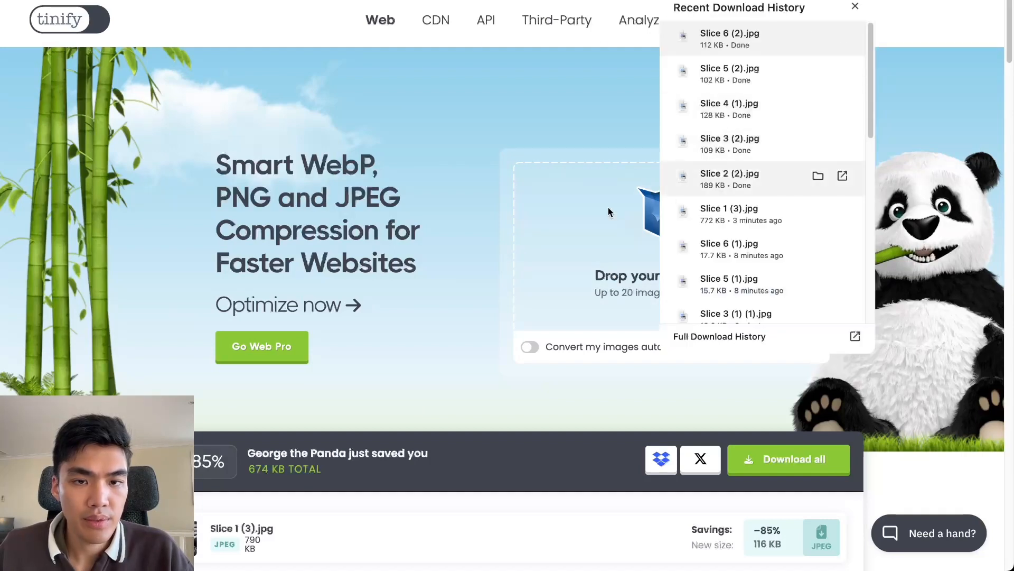
left_click_drag(611, 212, 599, 230)
Add Slice 3 (2).jpg, Slice 4 (1).jpg, Slice 5 (2).jpg and Slice 6 (2).jpg to the images for compression
left_click(865, 1)
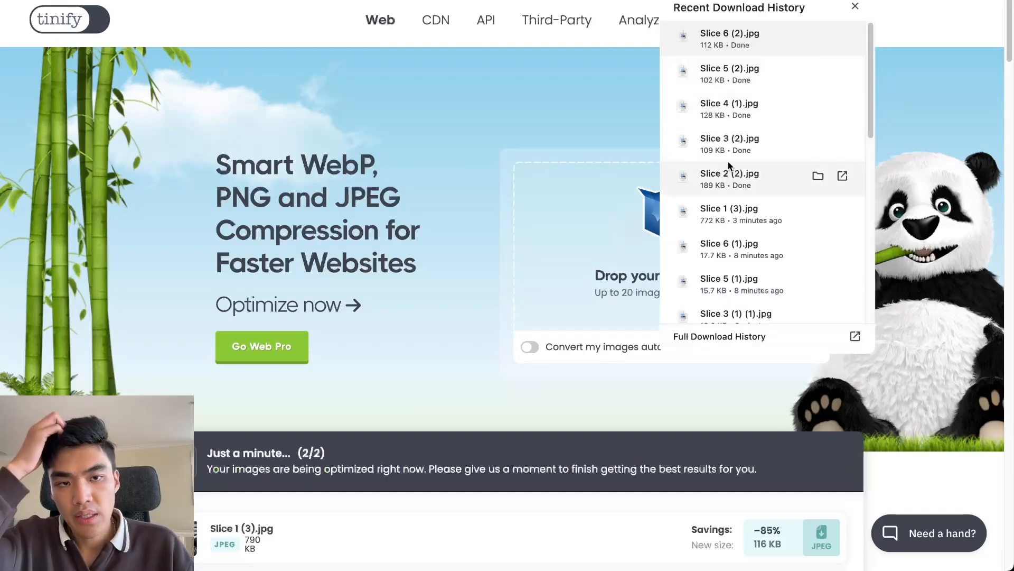
left_click_drag(728, 165, 597, 214)
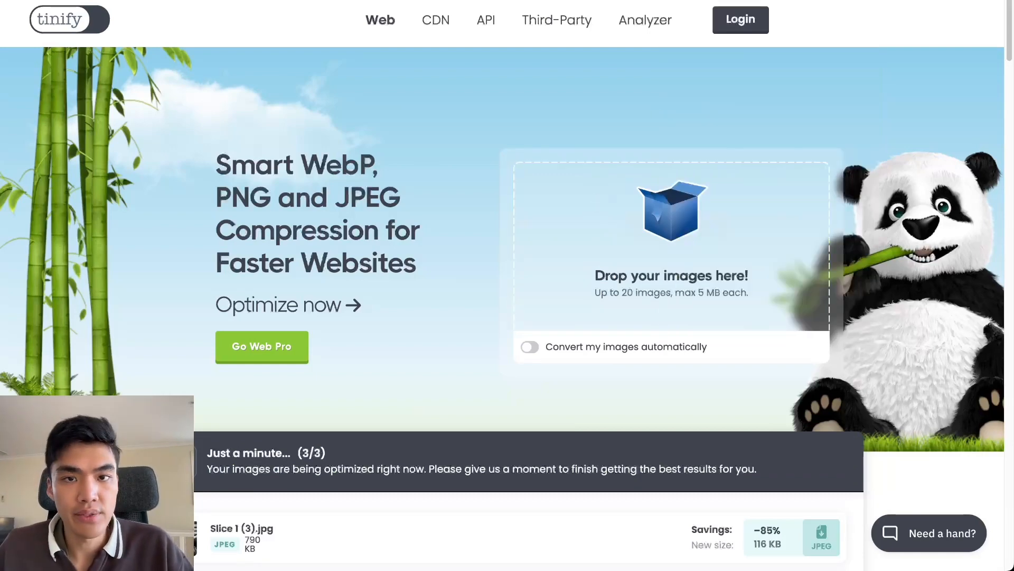
left_click(864, 1)
left_click_drag(740, 106, 607, 204)
left_click(864, 1)
left_click_drag(729, 74, 605, 190)
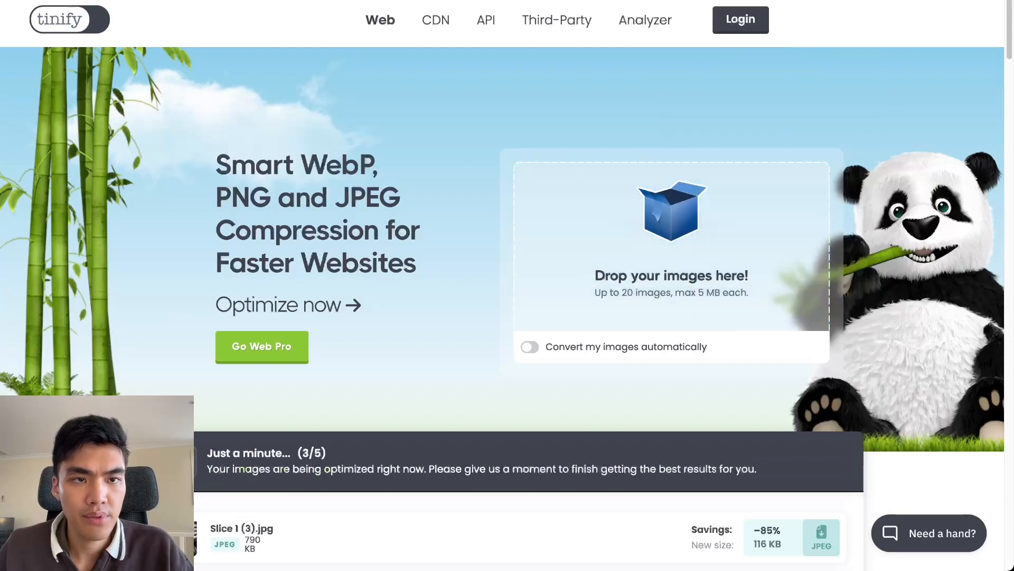
left_click(864, 1)
left_click_drag(664, 119, 619, 185)
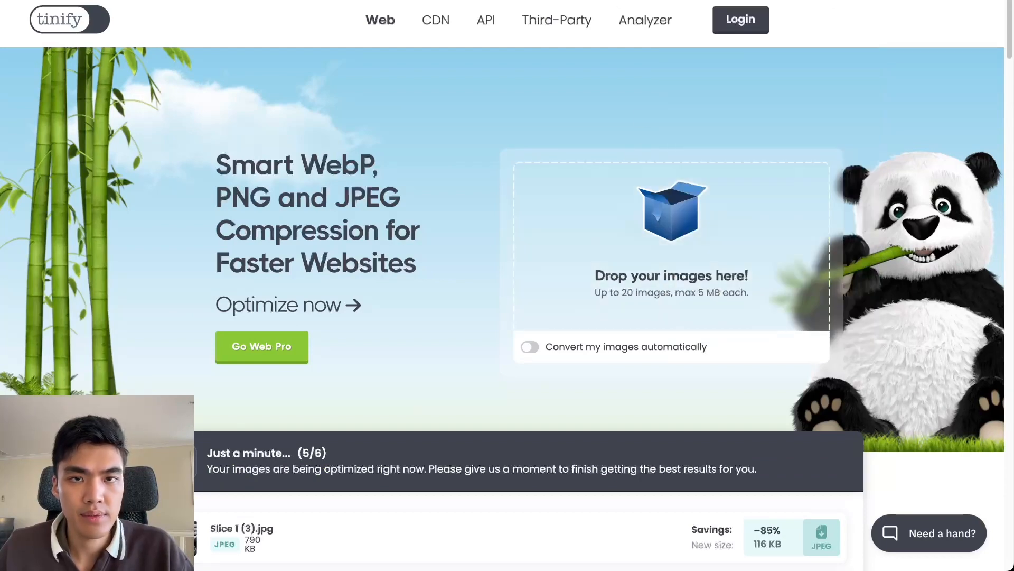
Download the compressed JPEGs of Slices 1 to 6 one by one from the results list
scroll(676, 243, "down", 5)
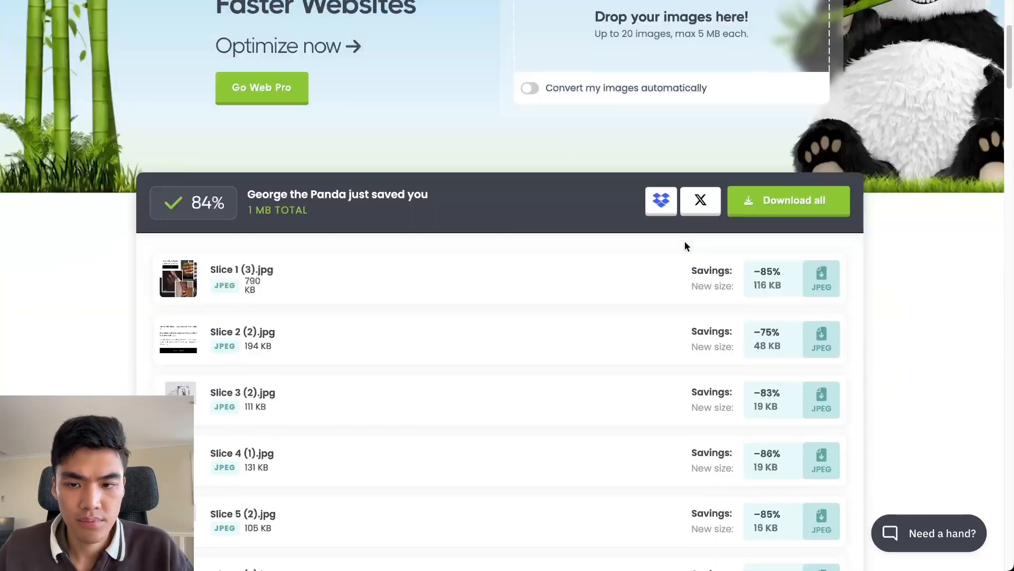
scroll(526, 251, "down", 1)
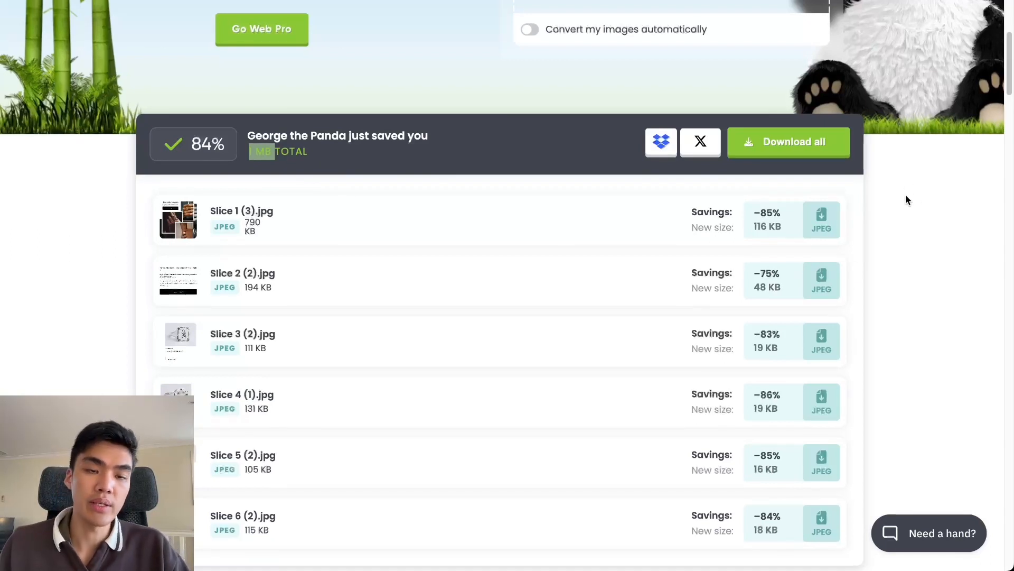
scroll(906, 200, "down", 1)
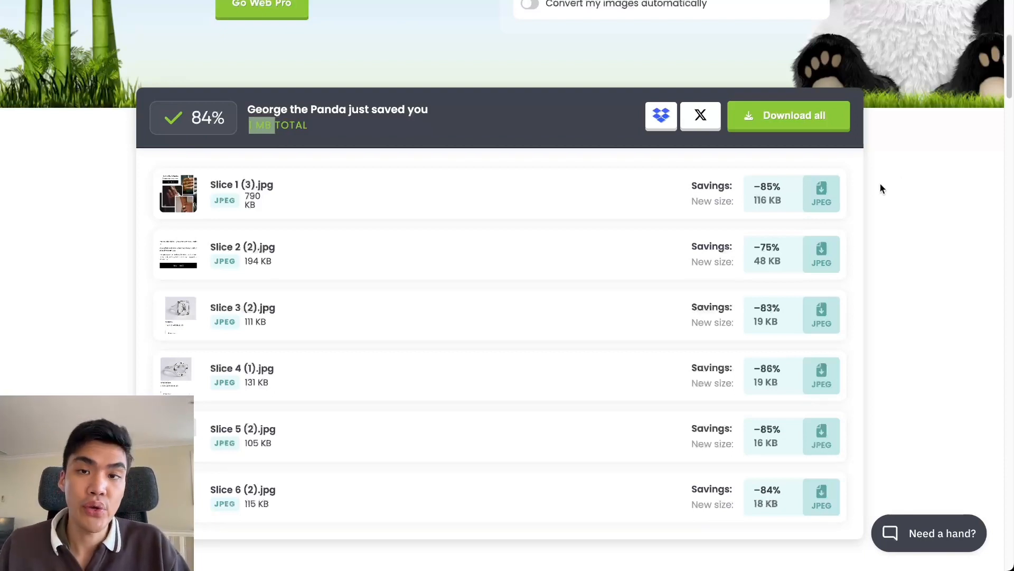
scroll(871, 190, "down", 1)
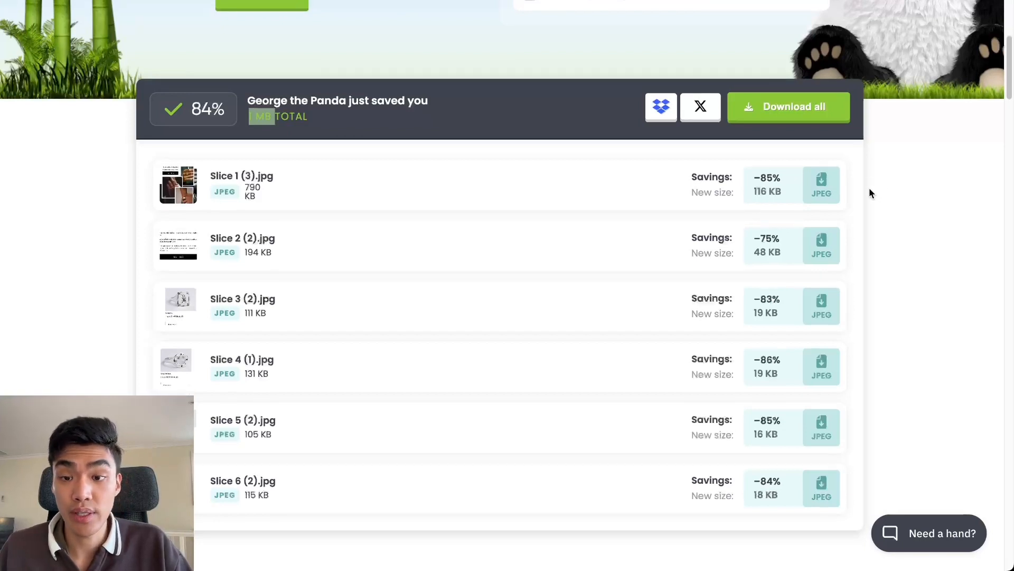
left_click(822, 183)
left_click(823, 237)
left_click(823, 297)
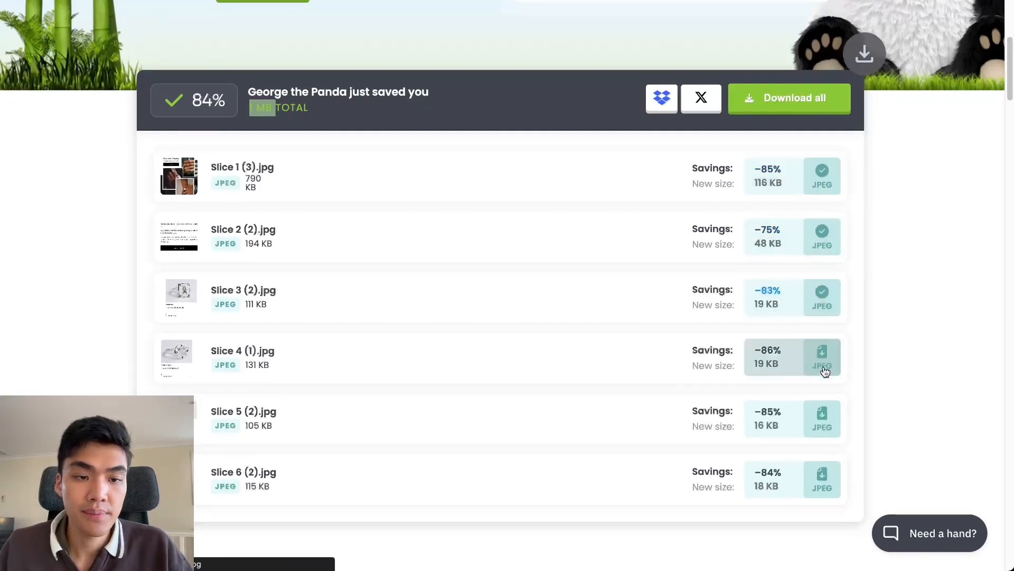
left_click(824, 360)
left_click(832, 429)
left_click(825, 479)
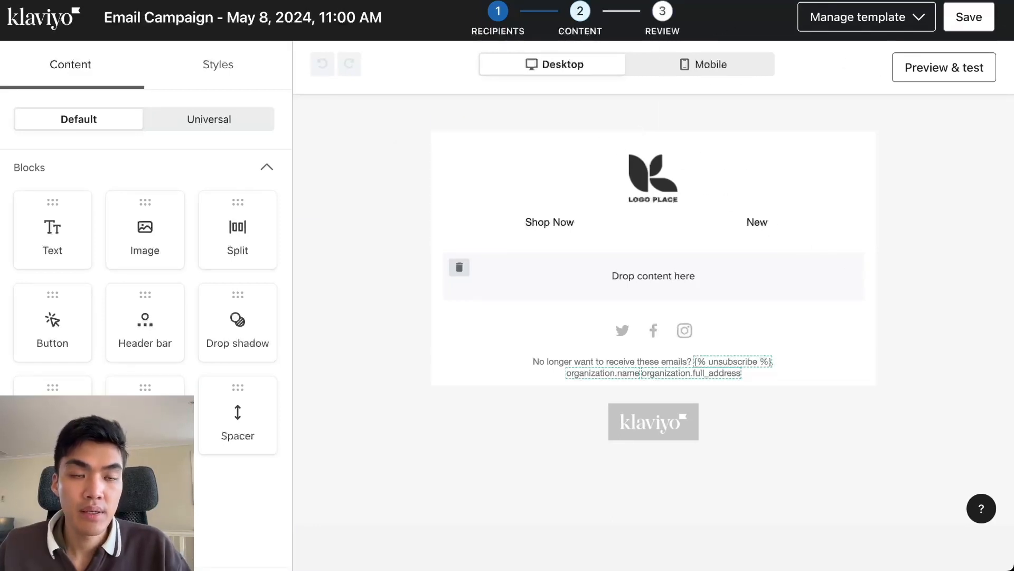
Switch to the Klaviyo email campaign and insert the Slice 1 JPG as an image above the logo header bar
left_click(865, 1)
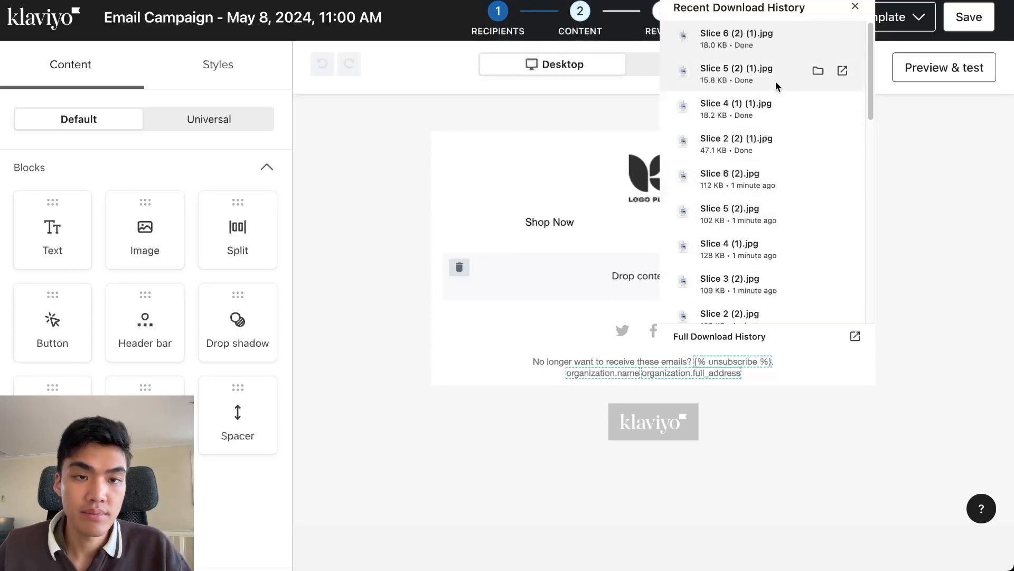
scroll(759, 137, "down", 1)
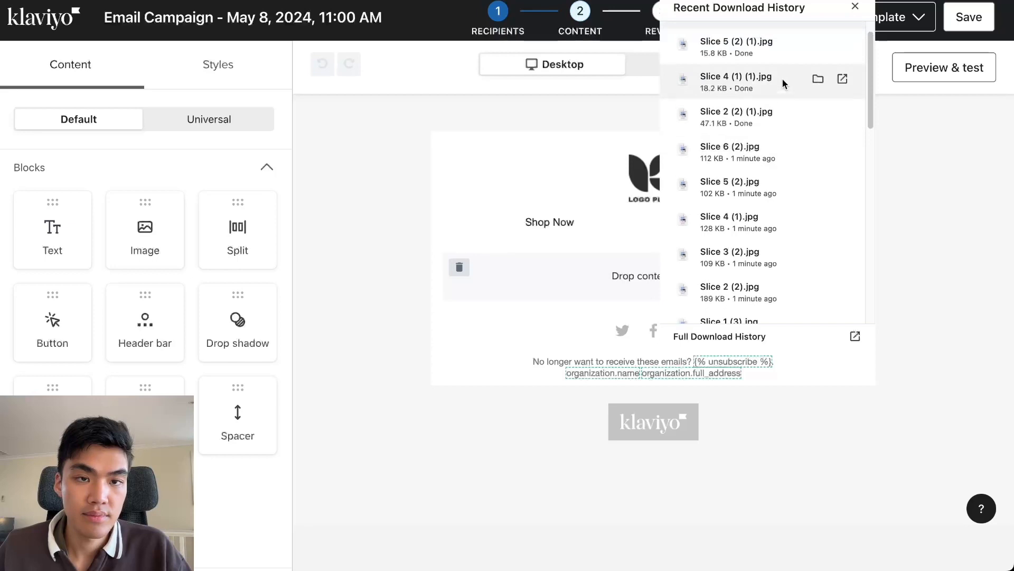
scroll(785, 192, "down", 1)
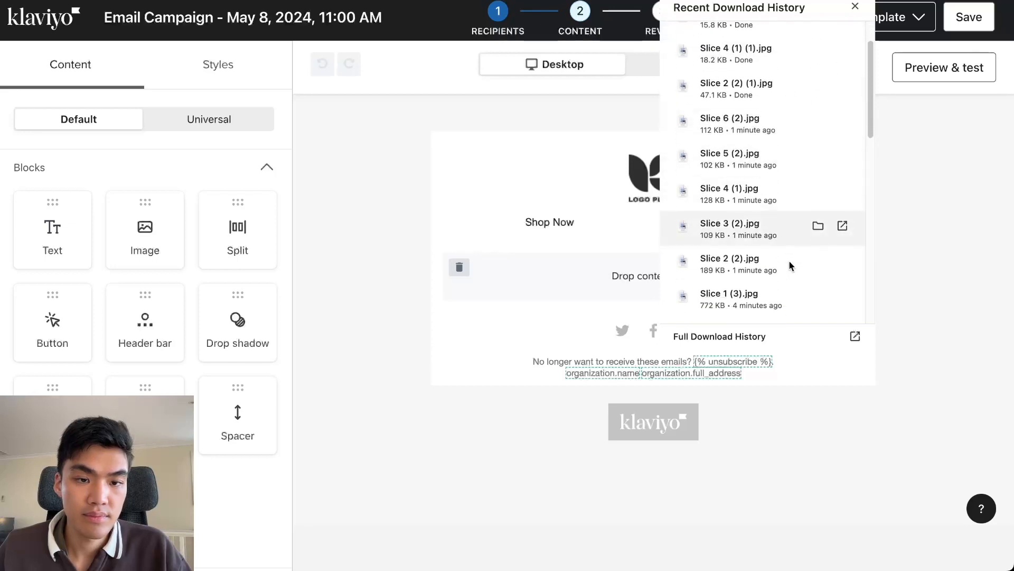
scroll(784, 266, "down", 1)
left_click_drag(771, 290, 570, 153)
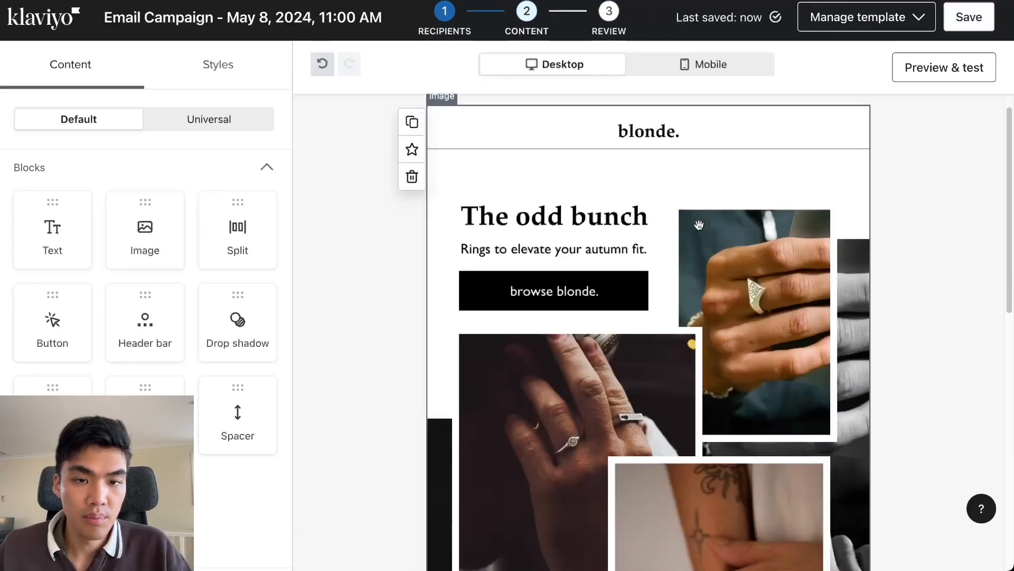
Delete the logo header bar and the empty content placeholder between the hero image and the social links
scroll(637, 376, "down", 9)
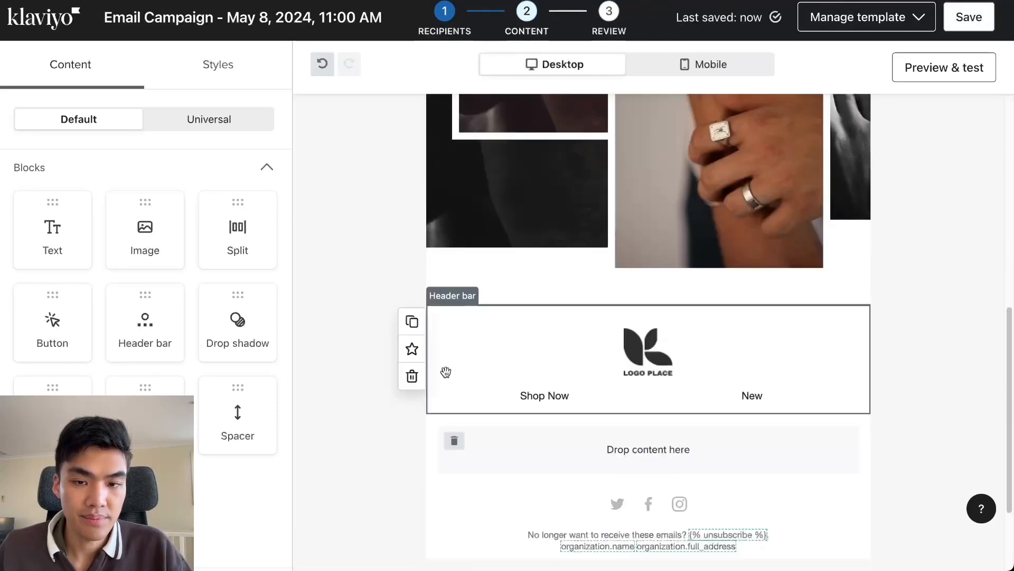
left_click(412, 377)
left_click(452, 333)
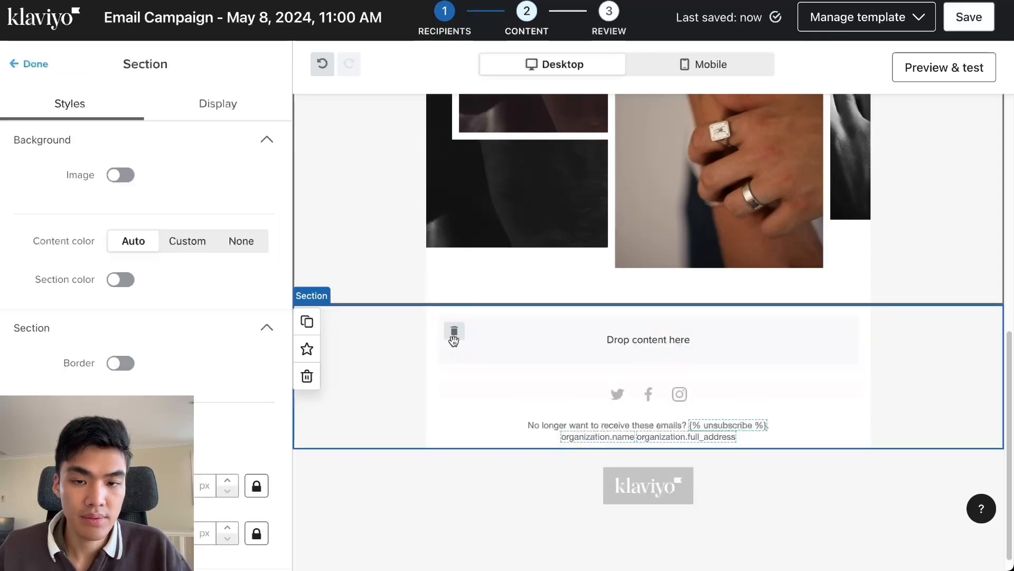
left_click(454, 335)
Insert Slice 2 (2).jpg as an image directly below the hero image and close the section settings
left_click(864, 1)
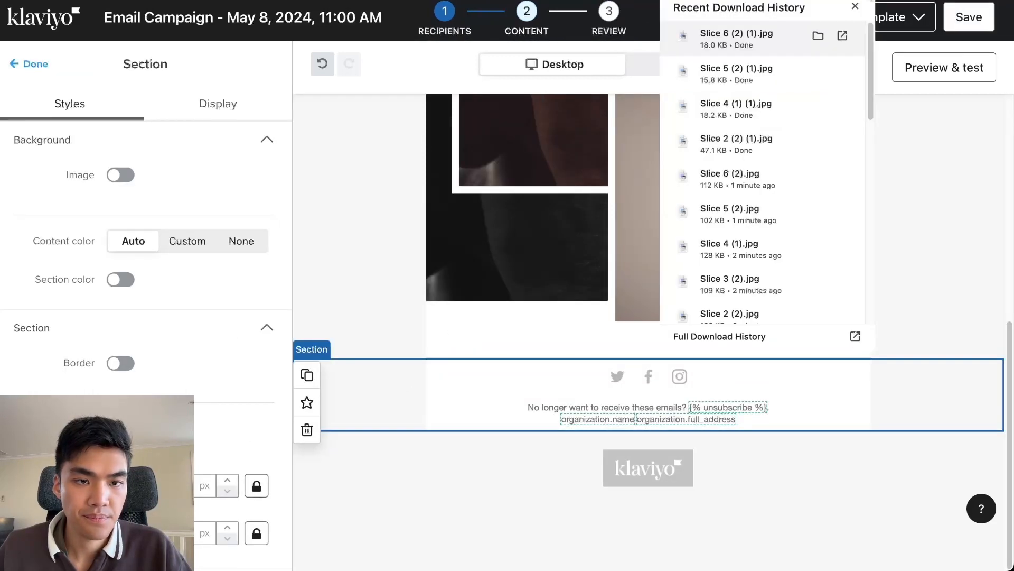
scroll(822, 185, "down", 1)
scroll(814, 211, "down", 1)
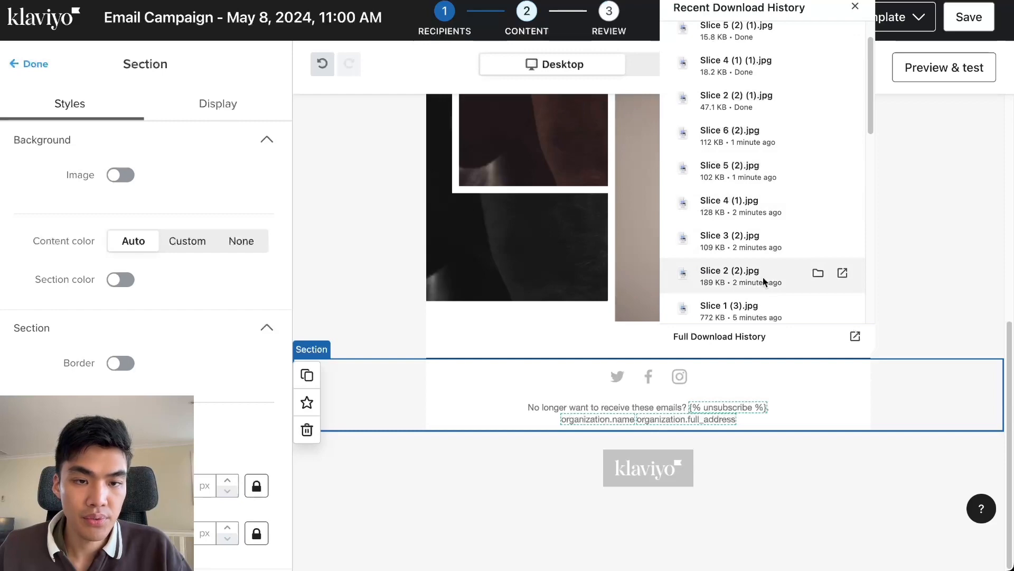
left_click_drag(765, 280, 621, 243)
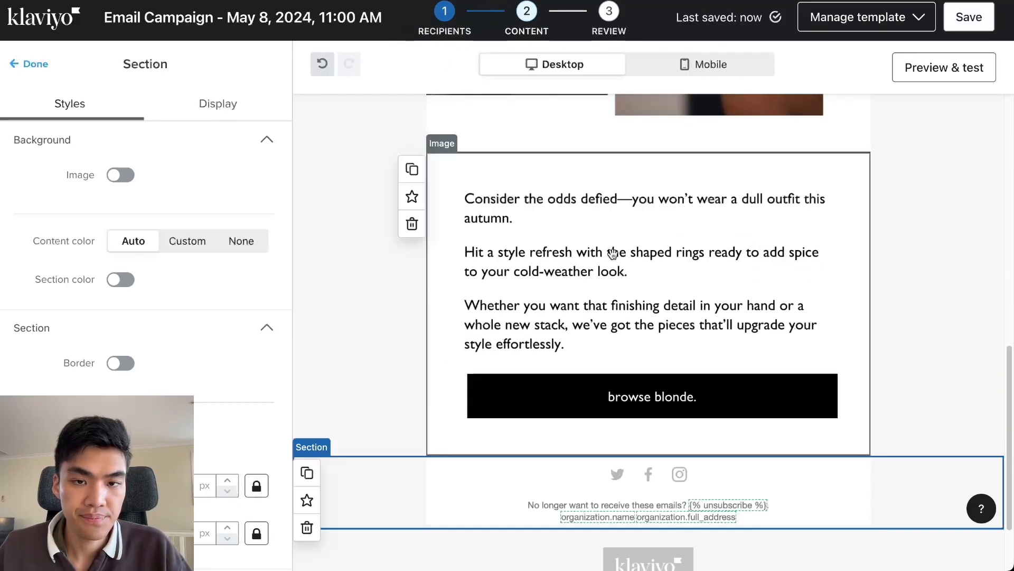
scroll(613, 254, "down", 1)
left_click(882, 244)
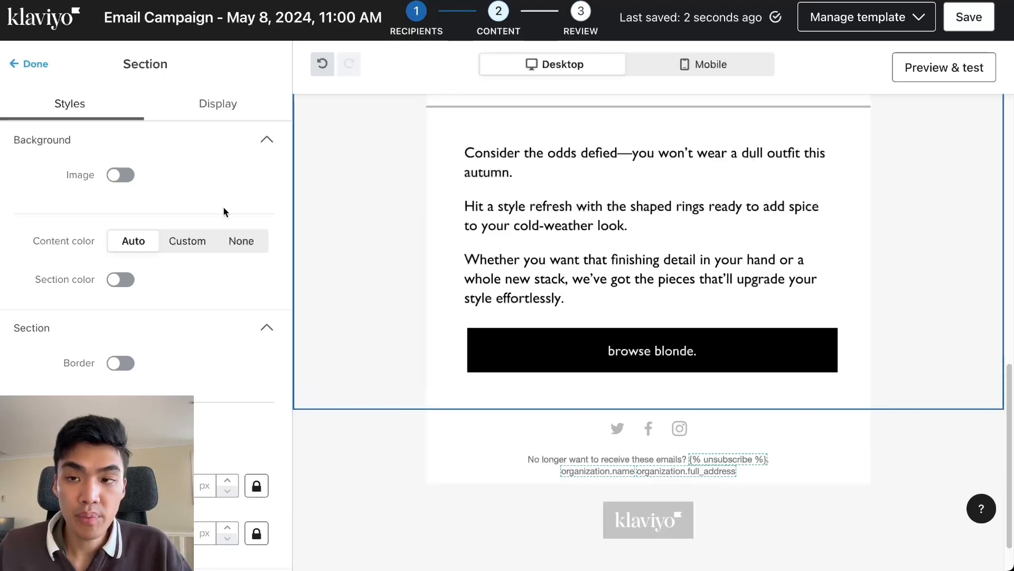
left_click(36, 64)
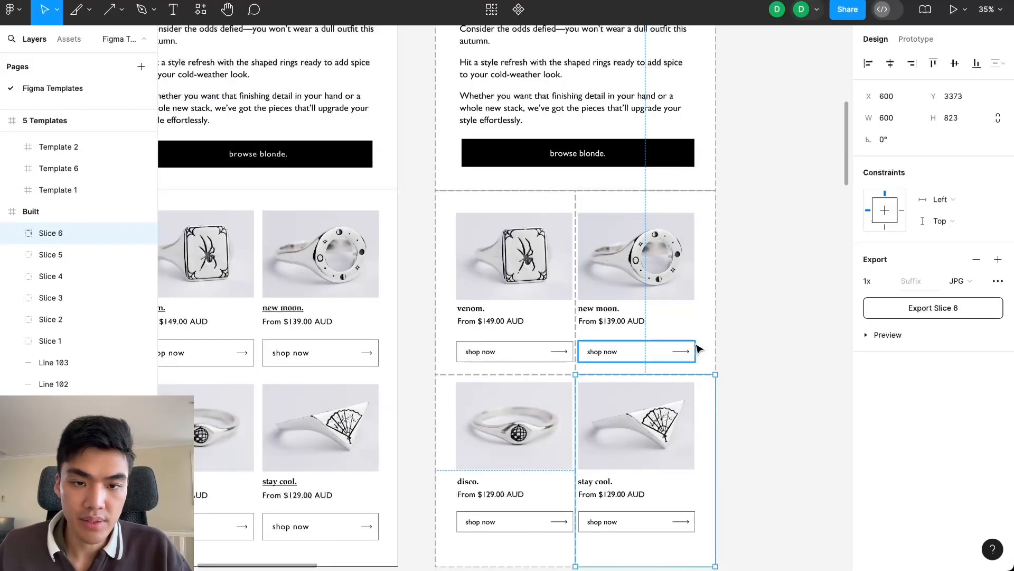
Check the product grid in Figma, then add a table block below the body-copy image in the Klaviyo email and close its settings
scroll(698, 347, "down", 1)
scroll(760, 244, "down", 1)
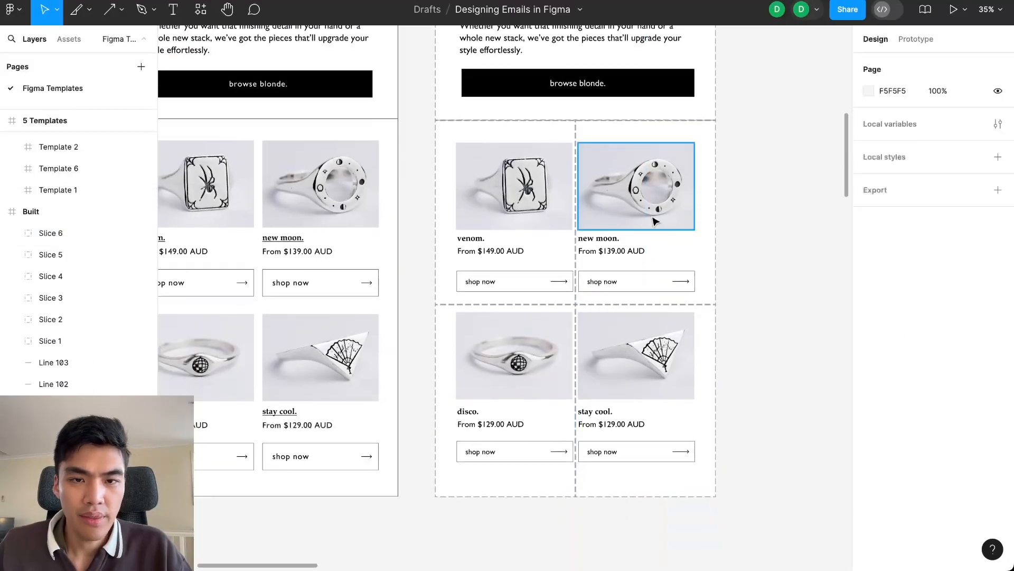
scroll(616, 186, "up", 1)
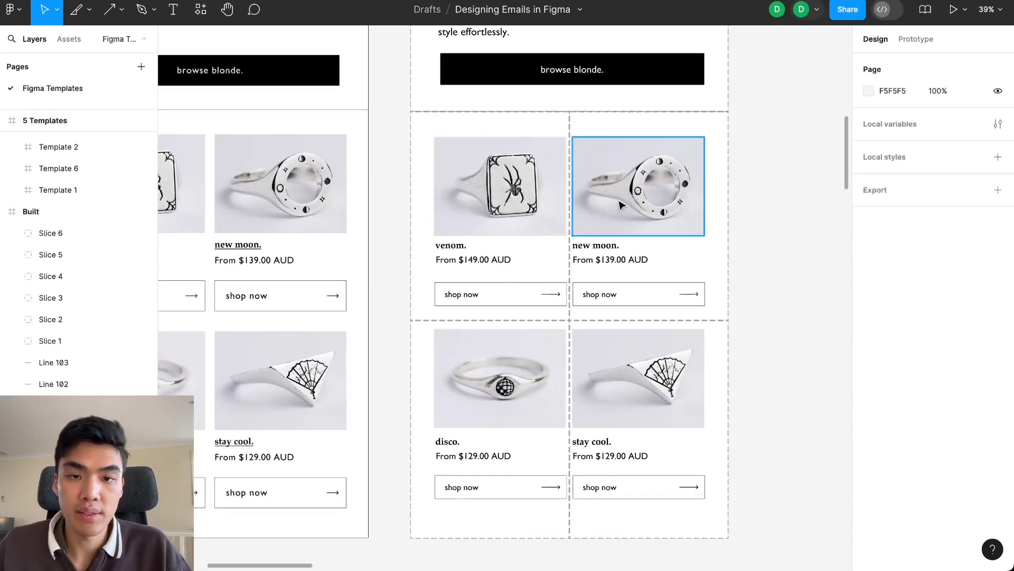
left_click(376, 2)
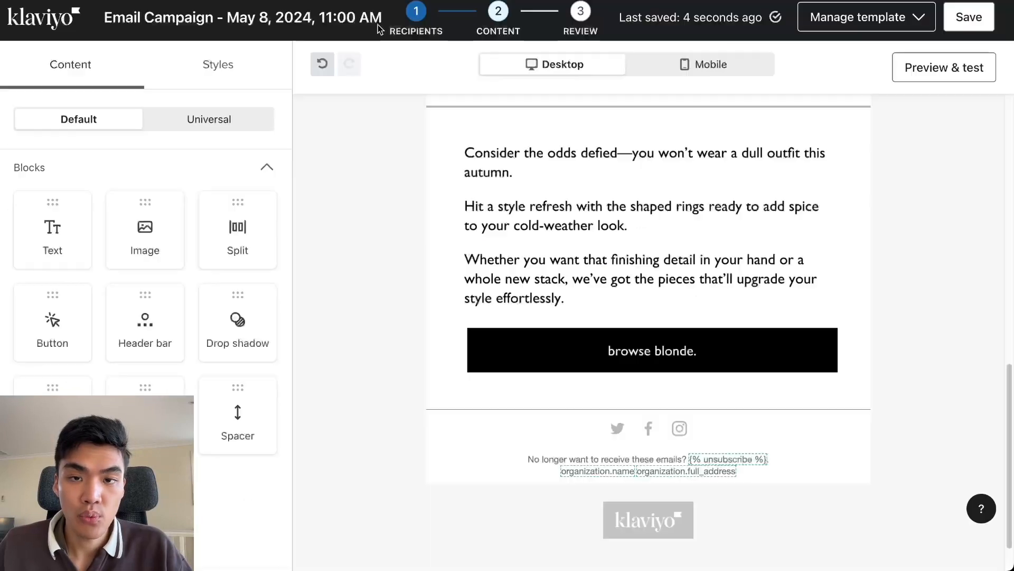
scroll(253, 332, "down", 1)
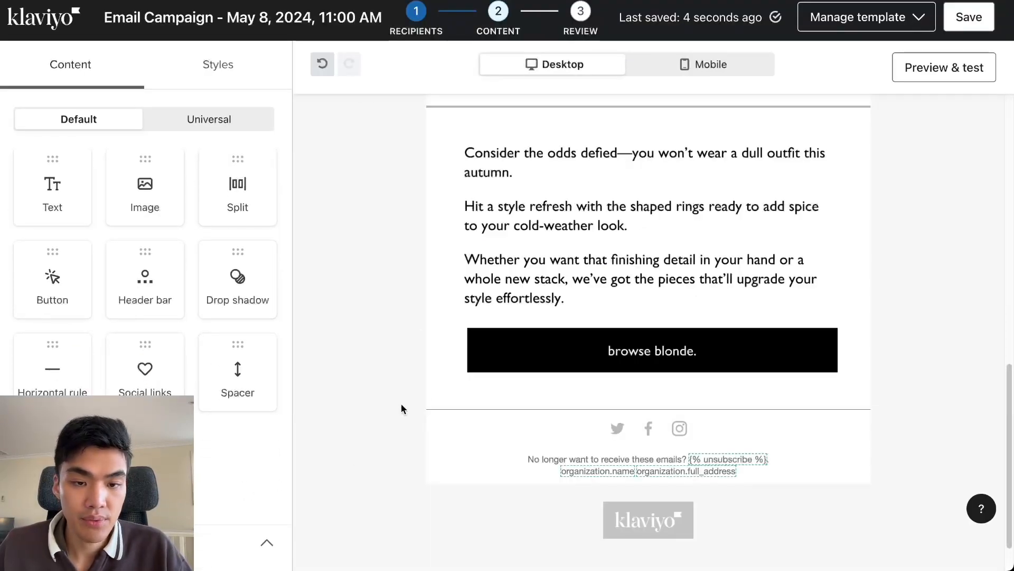
left_click_drag(401, 407, 544, 430)
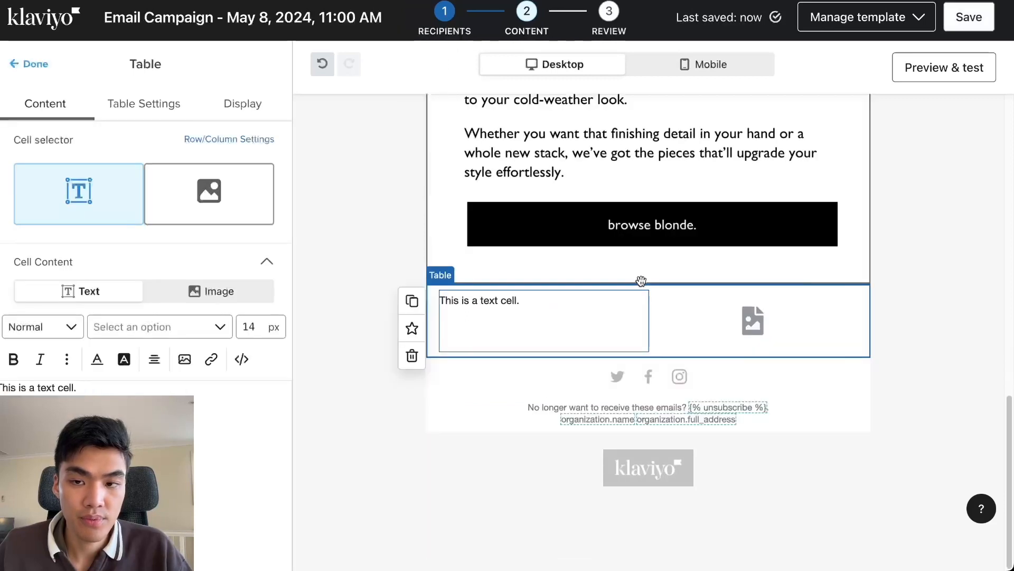
left_click(34, 64)
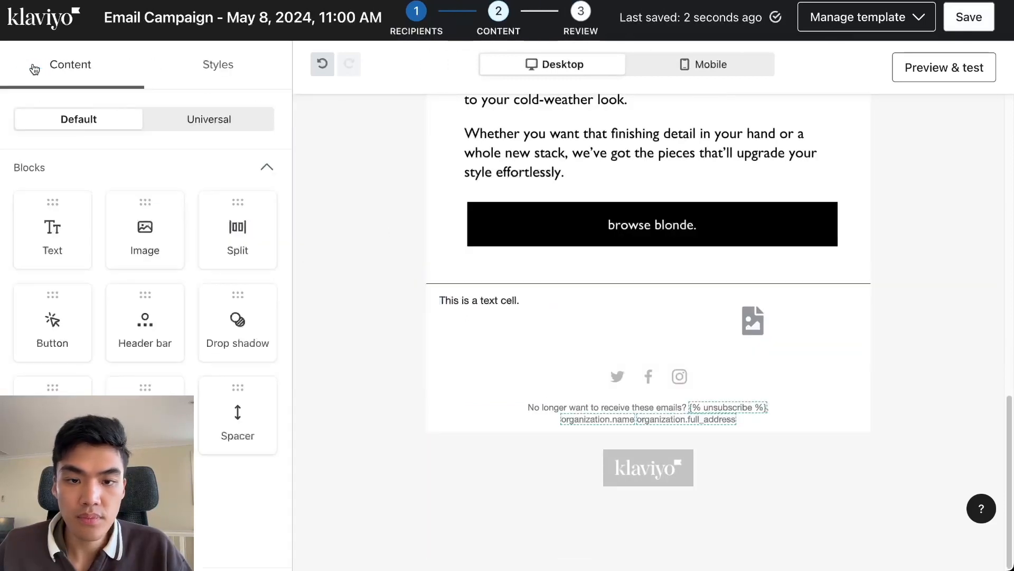
Set the new table's cell padding and block padding to 0 px and close its settings
left_click(477, 324)
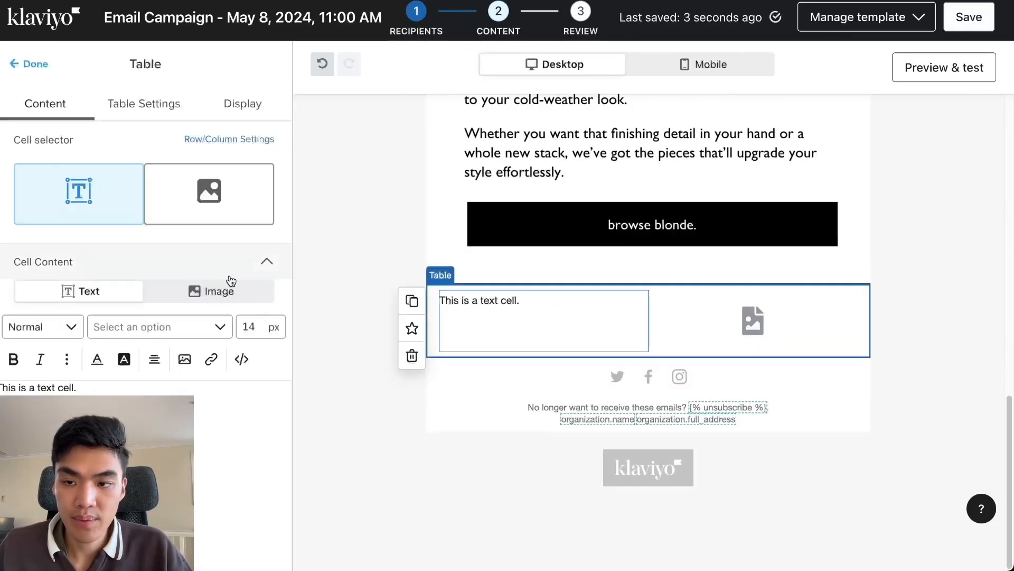
left_click(170, 105)
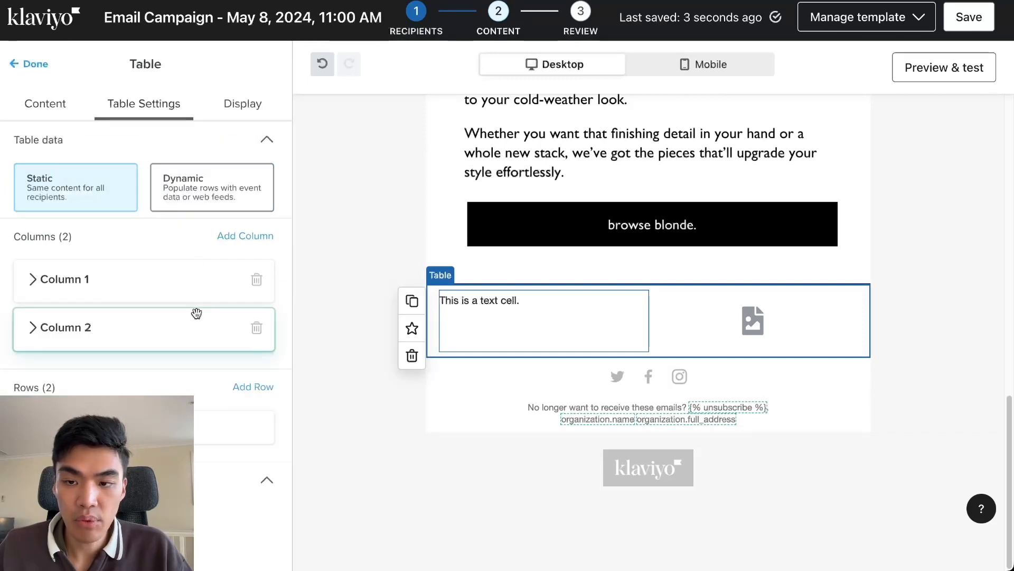
scroll(197, 313, "down", 10)
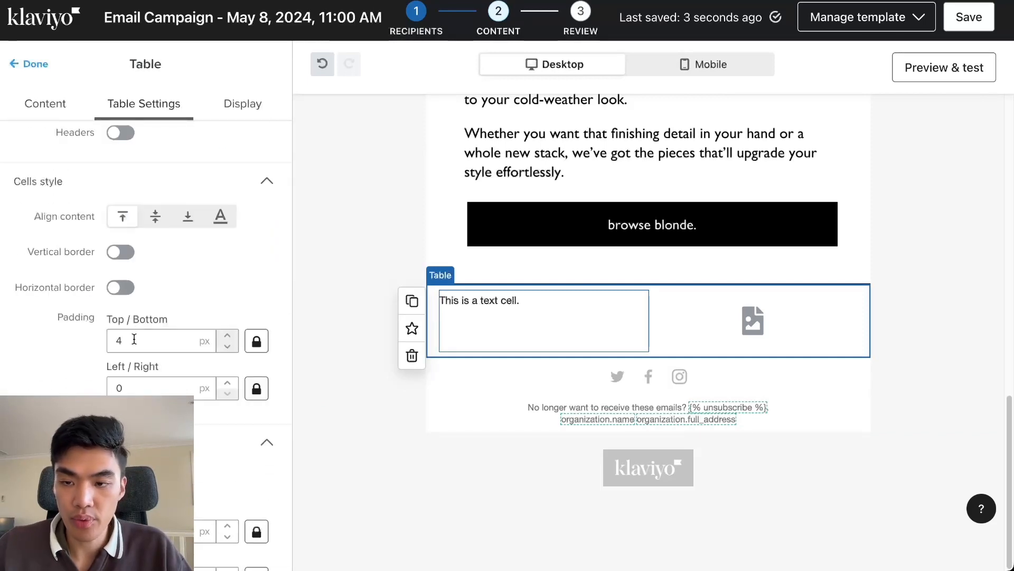
left_click(134, 339)
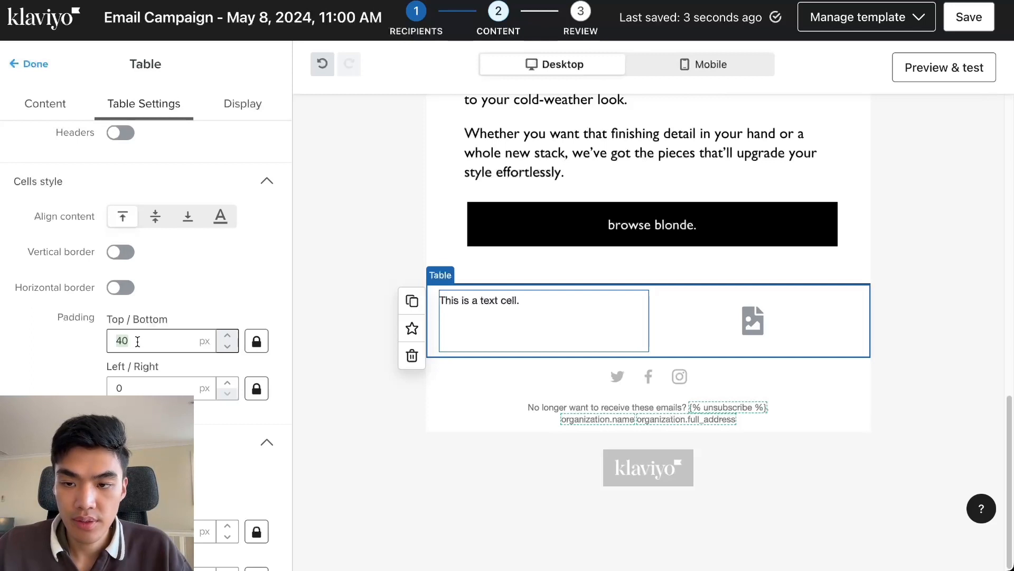
type("0")
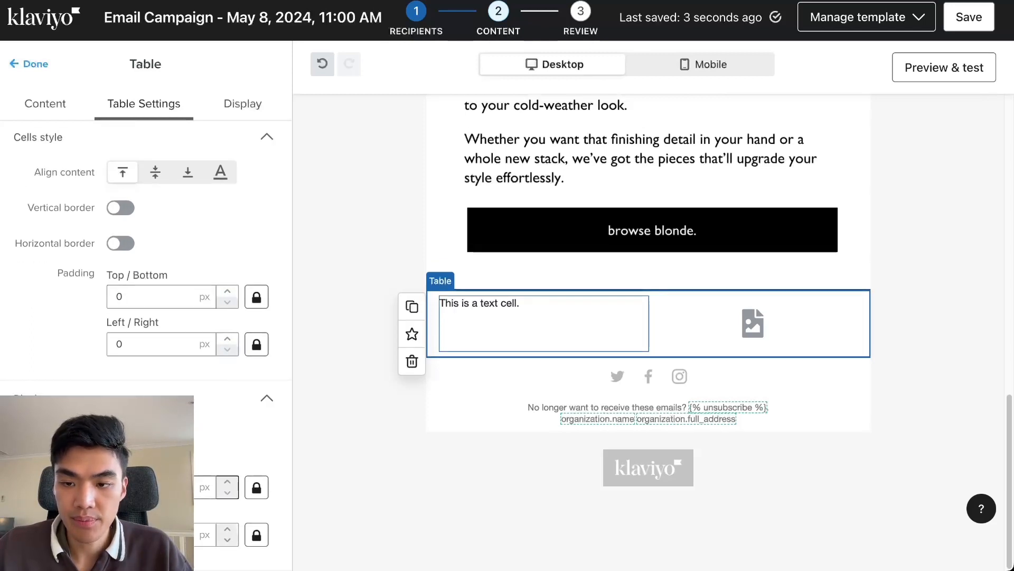
left_click(31, 64)
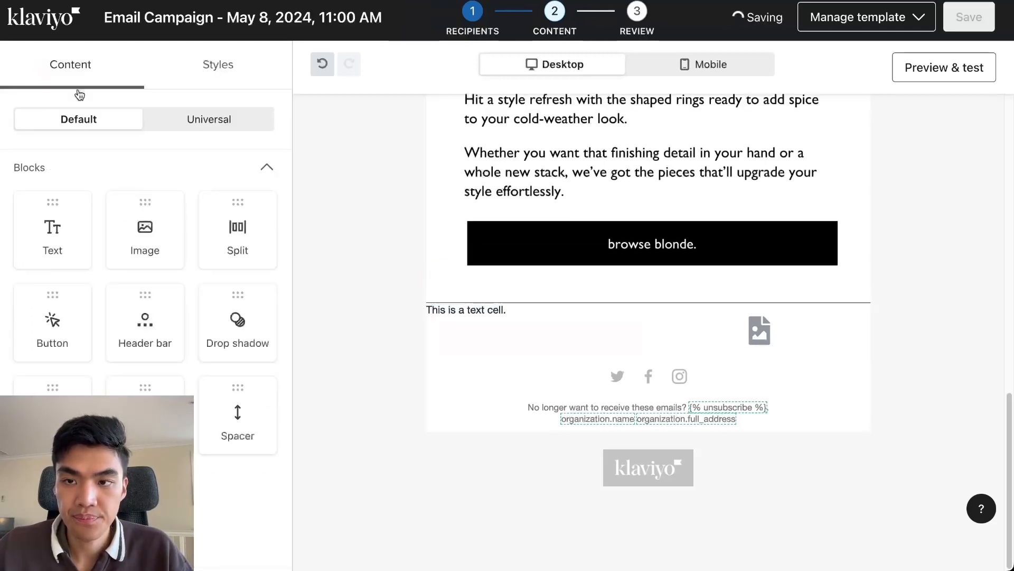
Upload Slice 3 (2).jpg from the recent downloads as the image in the table's right cell
left_click(572, 324)
left_click(740, 327)
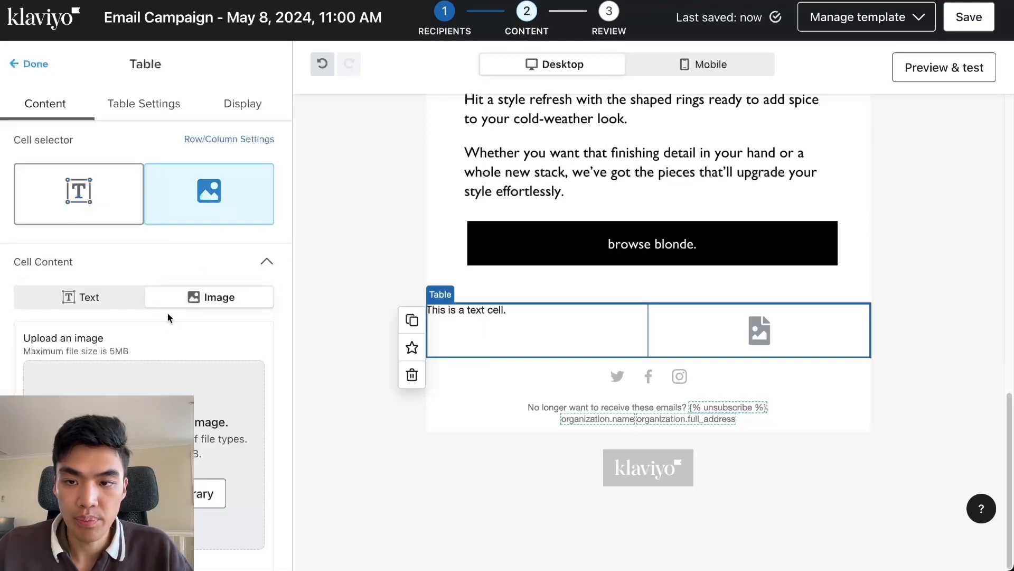
scroll(144, 288, "down", 1)
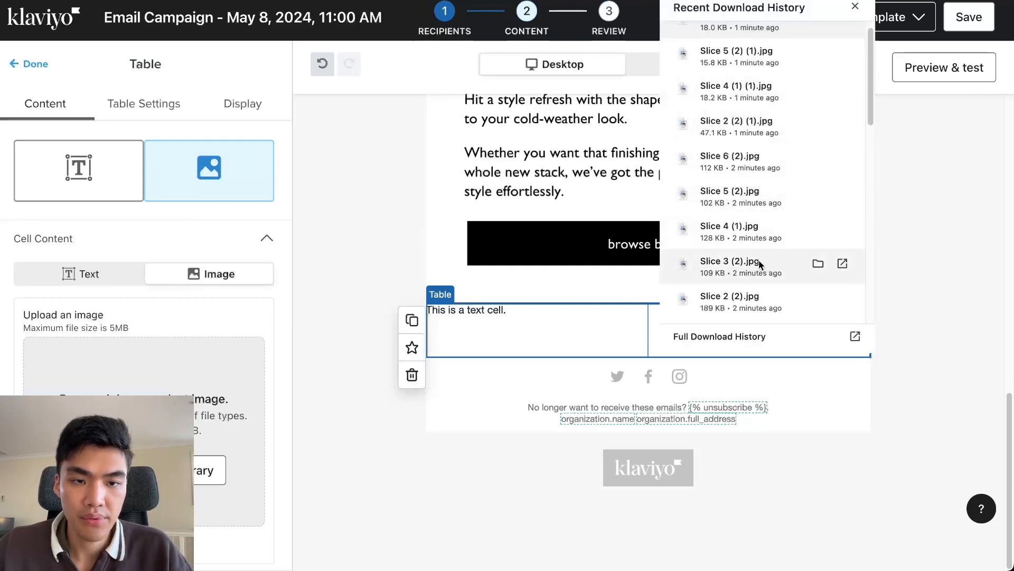
left_click_drag(761, 264, 188, 370)
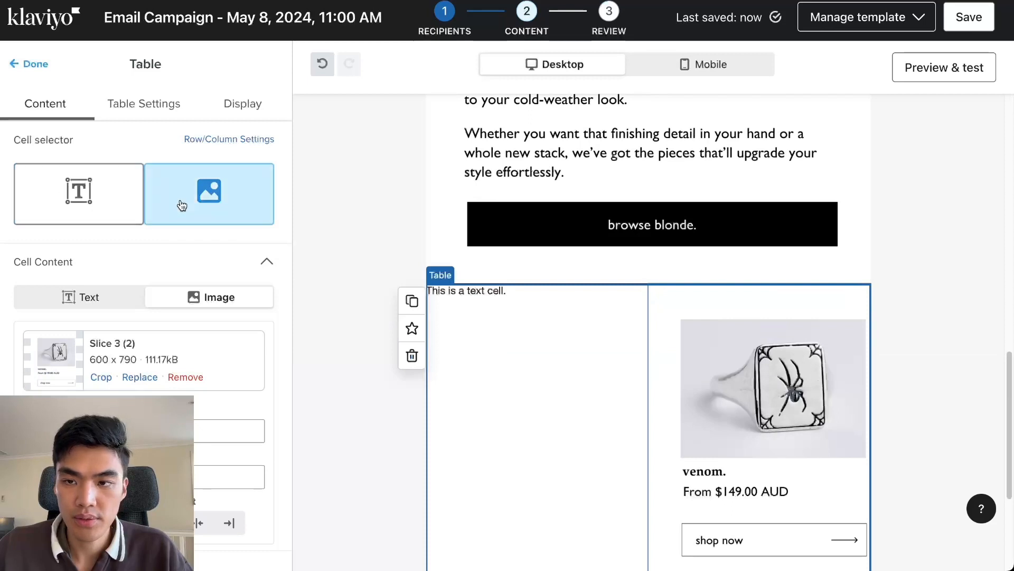
Change the table's left cell to image content and upload Slice 3 (2).jpg into it
left_click(106, 203)
left_click(148, 290)
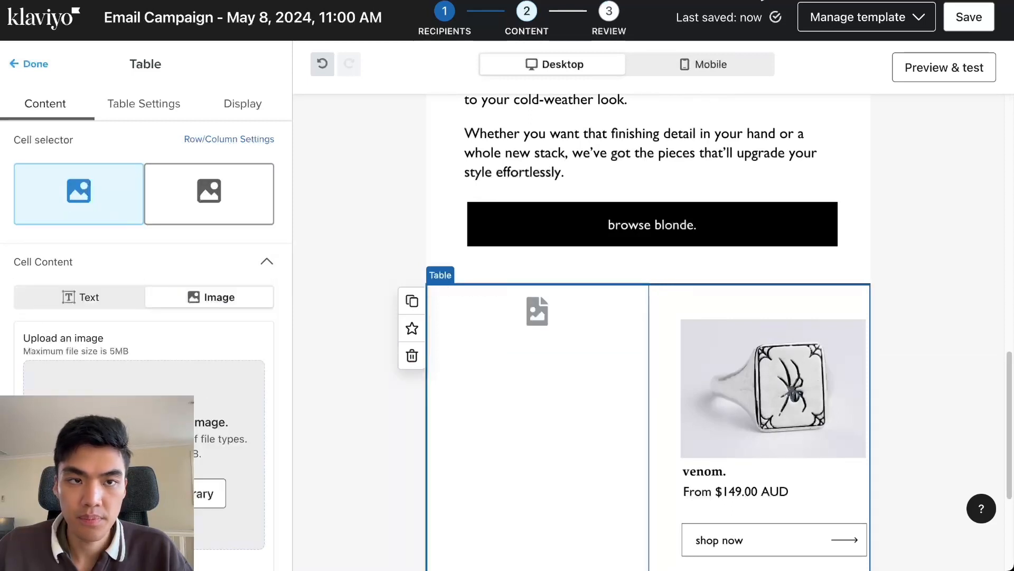
left_click(865, 1)
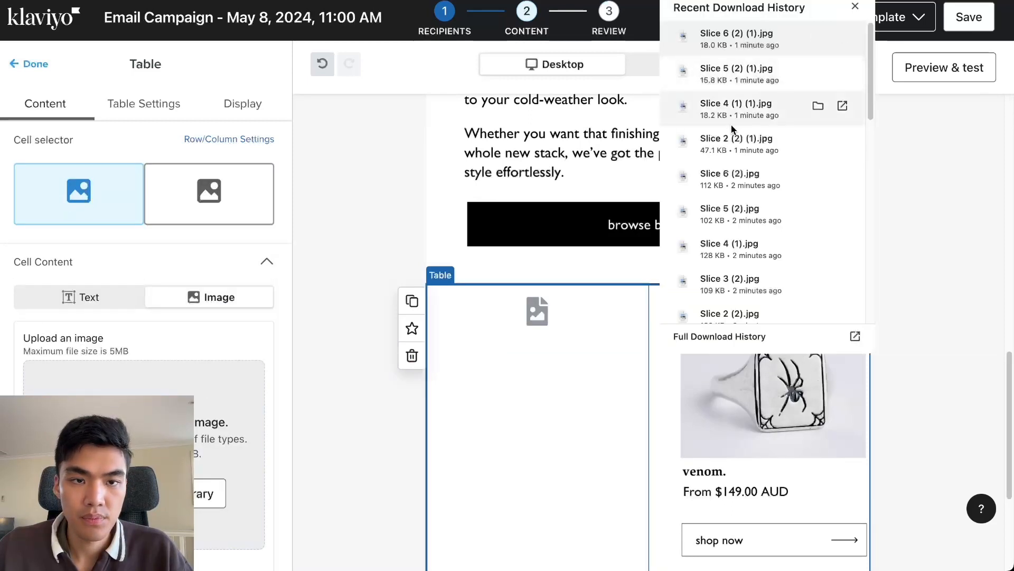
left_click_drag(720, 280, 212, 391)
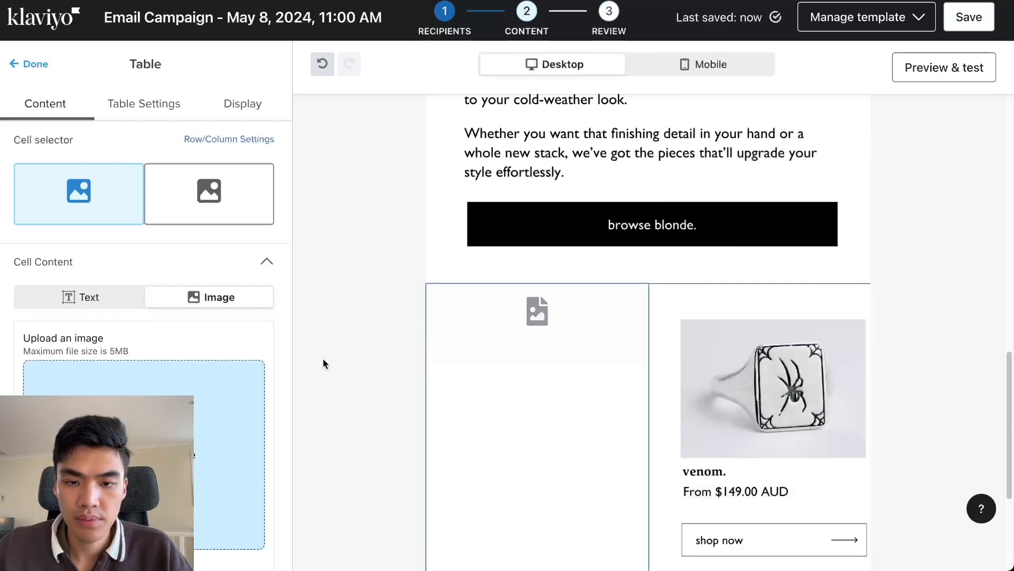
Replace the image in the table's right cell with an upload of Slice 4 (1).jpg and close the table settings
left_click(241, 205)
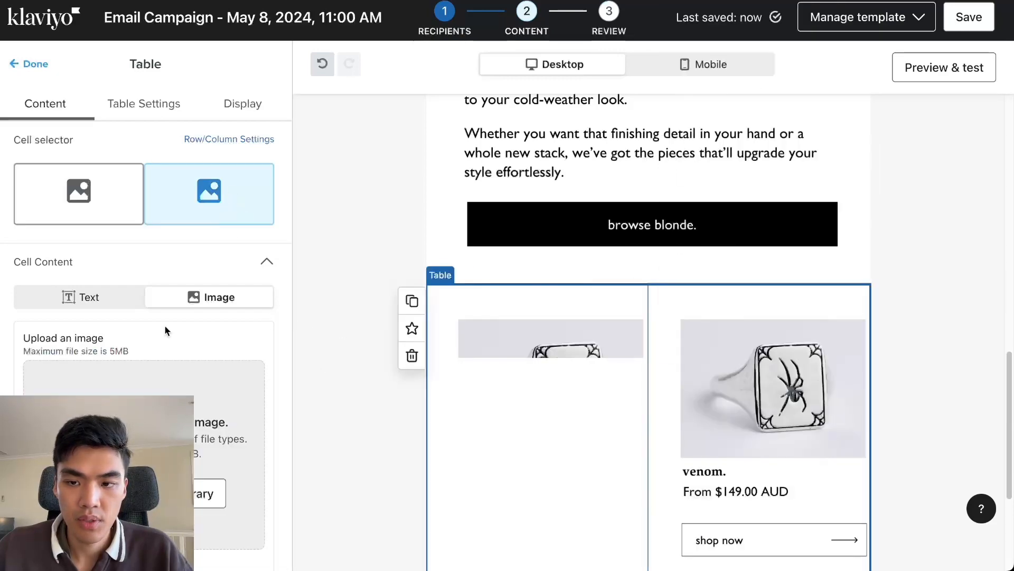
left_click(139, 377)
left_click(295, 193)
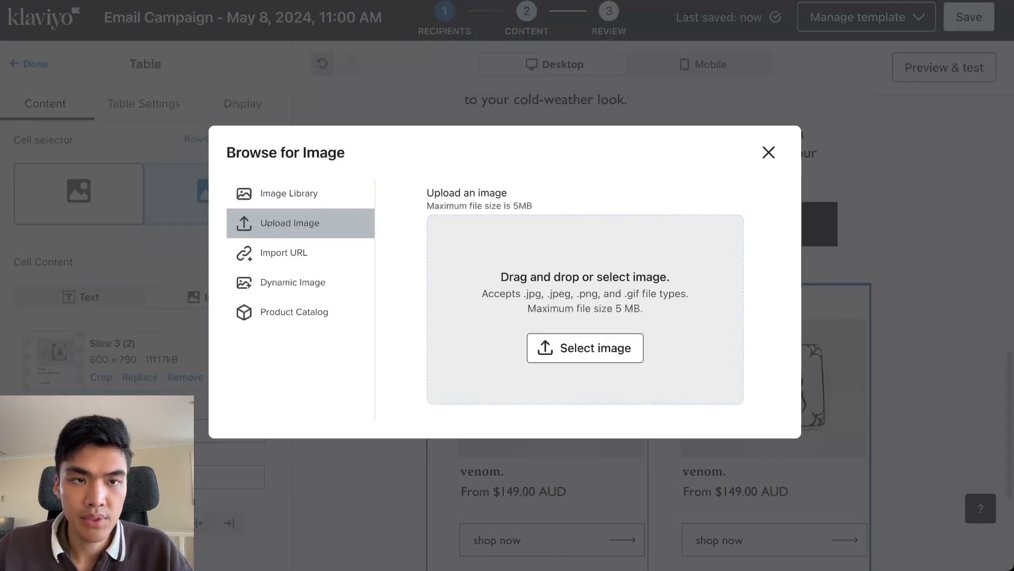
left_click_drag(721, 243, 592, 269)
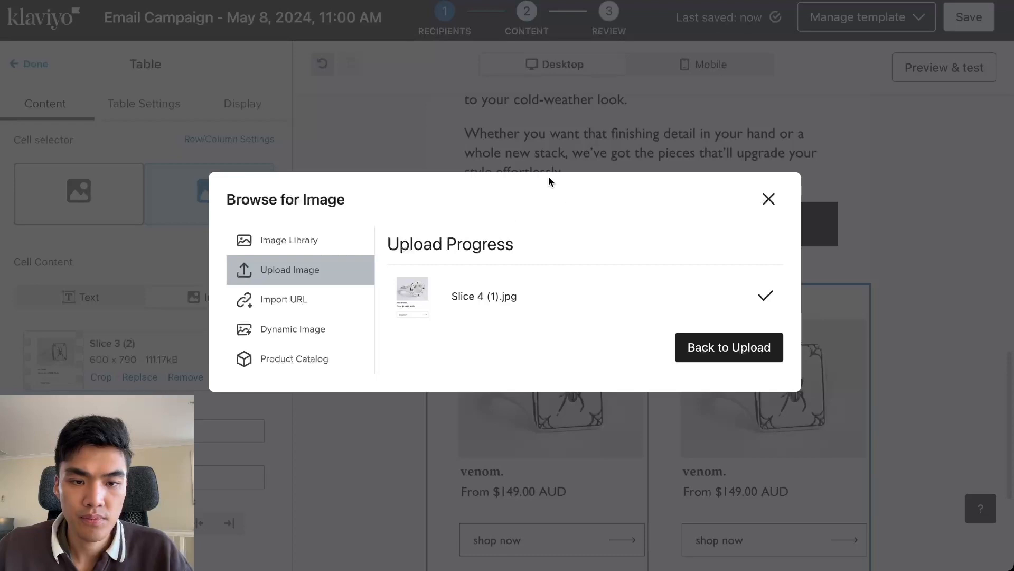
scroll(538, 280, "down", 1)
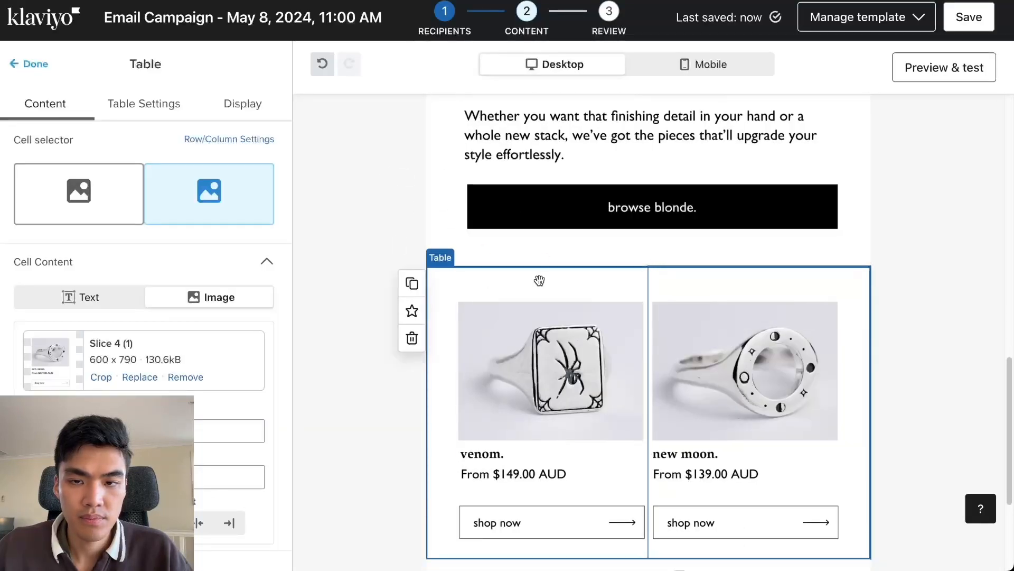
scroll(358, 248, "down", 2)
left_click(5, 64)
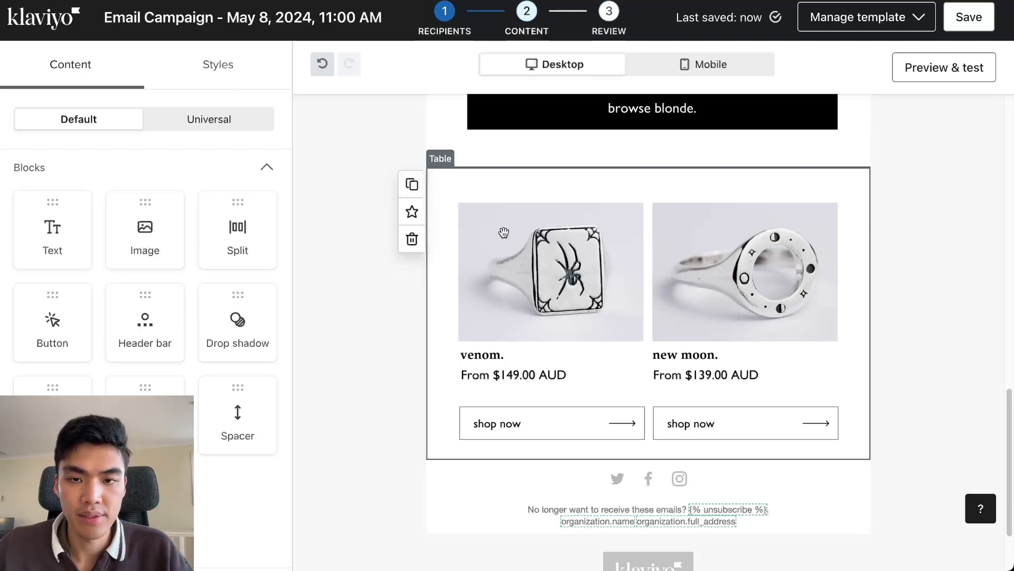
Duplicate the product table and replace the image in the copy's lower-left cell with an upload of Slice 5 (2) (1).jpg
left_click(412, 185)
scroll(586, 328, "down", 3)
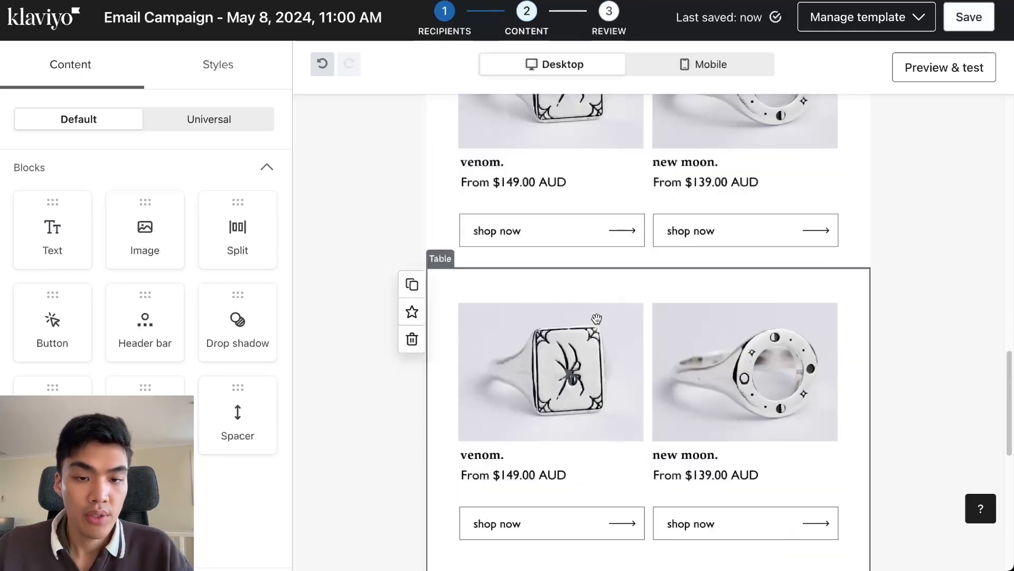
left_click(590, 376)
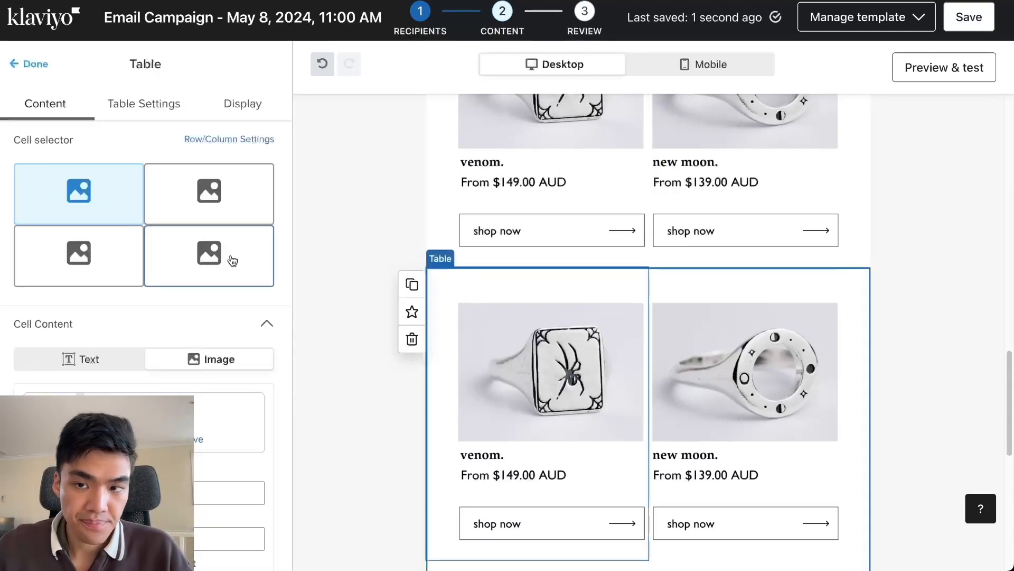
left_click(69, 256)
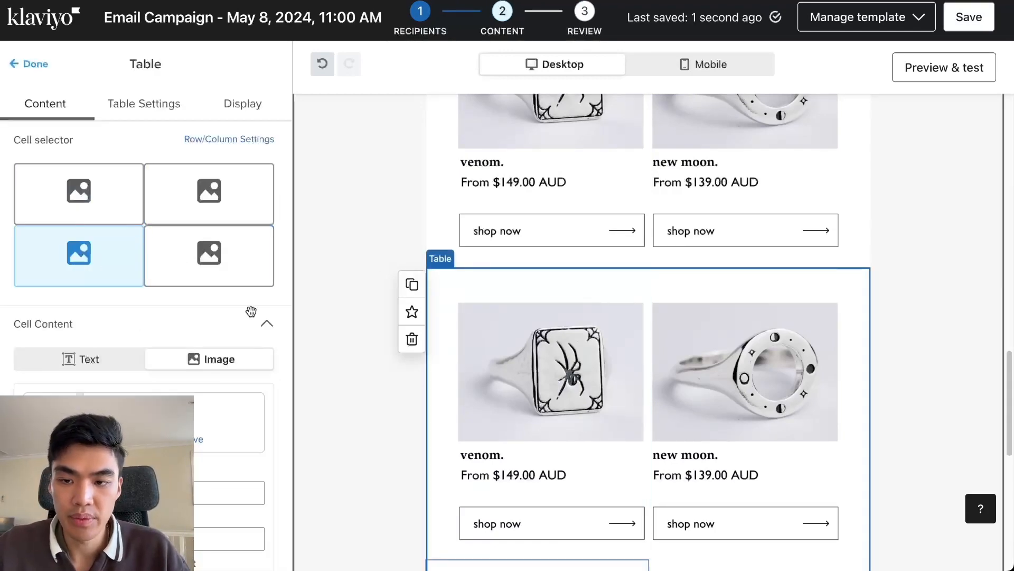
scroll(249, 308, "down", 1)
left_click(197, 377)
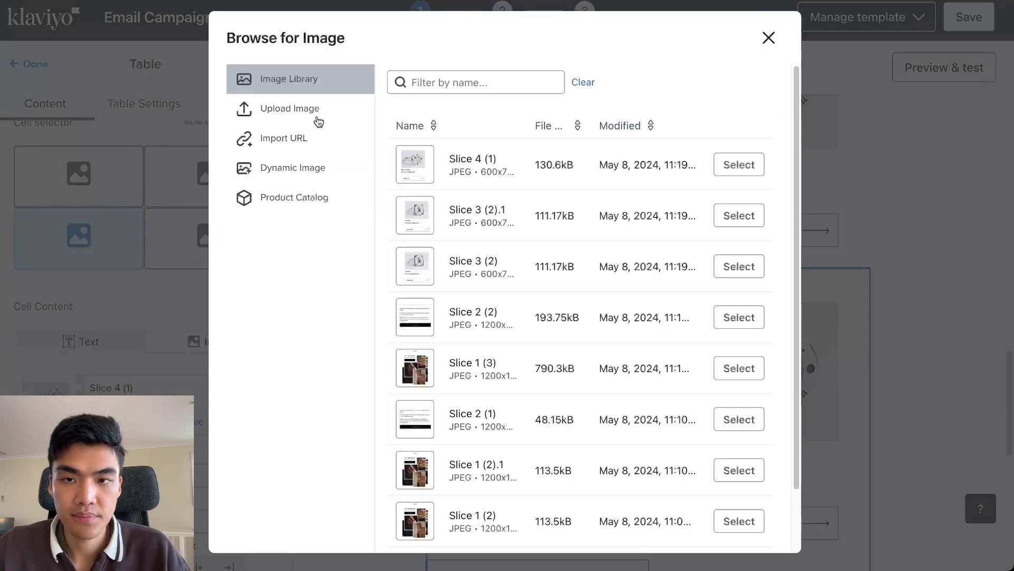
left_click(319, 120)
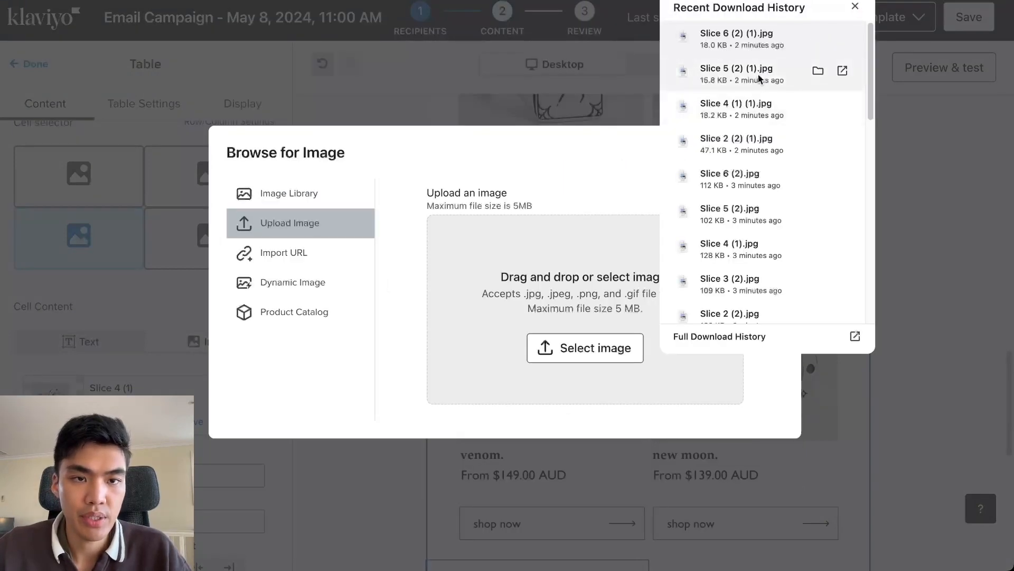
left_click_drag(729, 69, 569, 227)
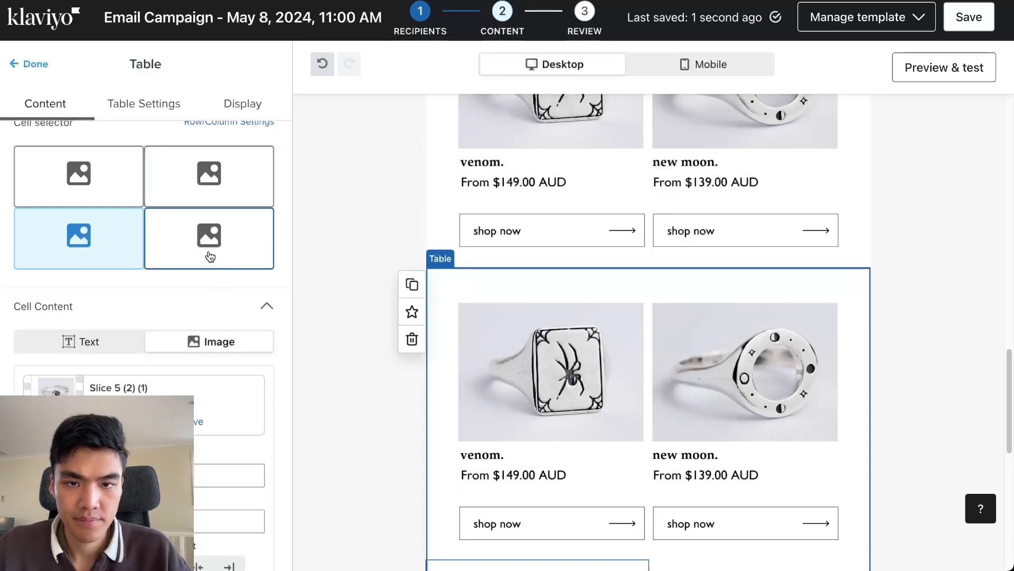
Delete the first row of the duplicated table, which holds the venom and new moon products
left_click(218, 242)
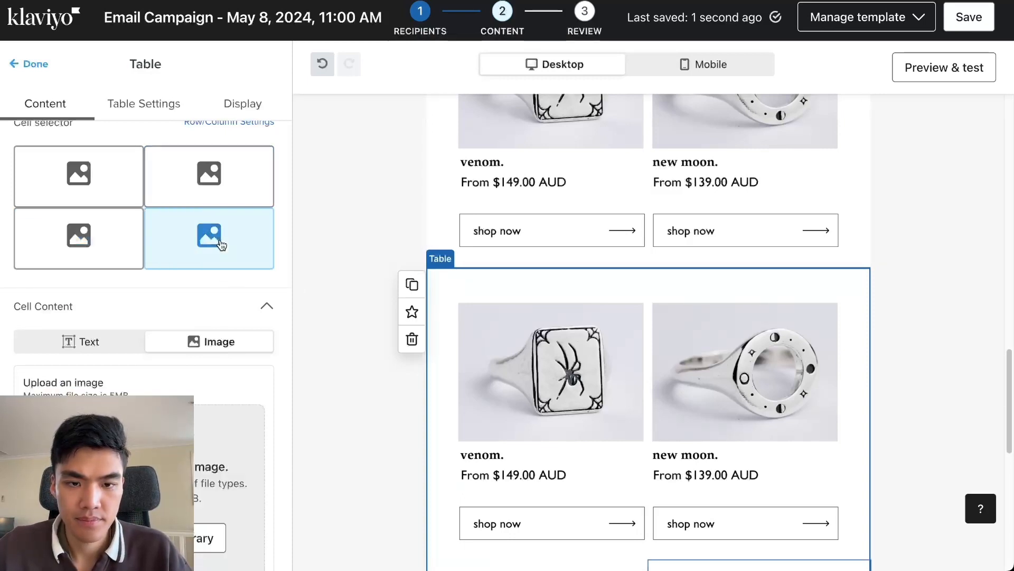
scroll(539, 283, "down", 5)
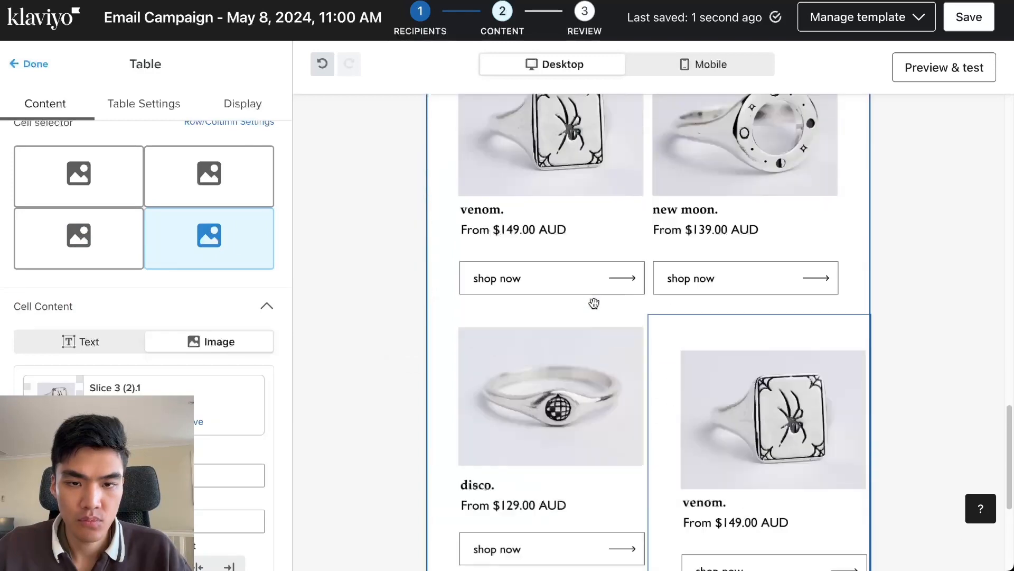
scroll(594, 304, "up", 1)
scroll(718, 324, "up", 4)
scroll(481, 304, "down", 2)
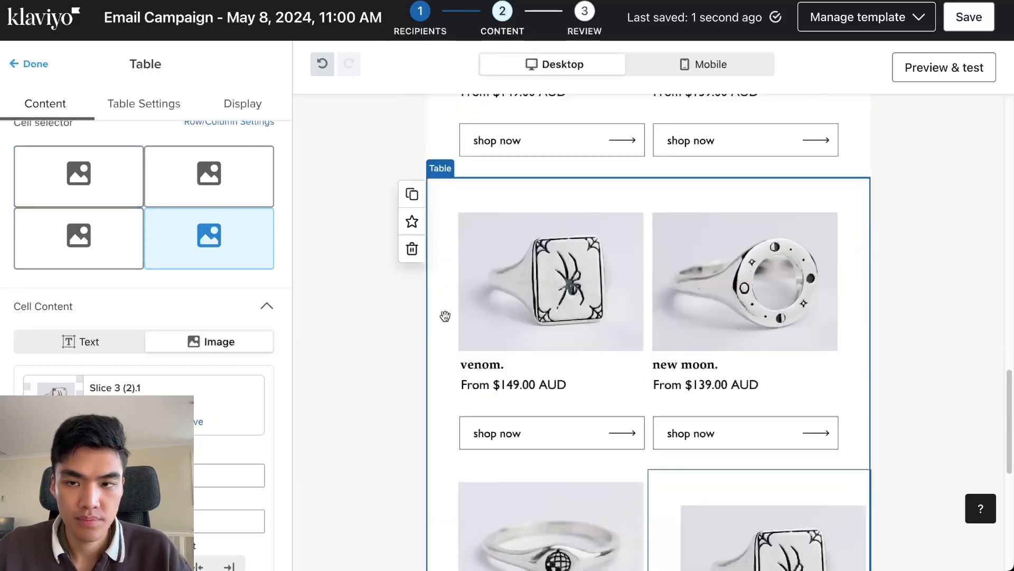
scroll(446, 316, "down", 8)
scroll(472, 273, "up", 7)
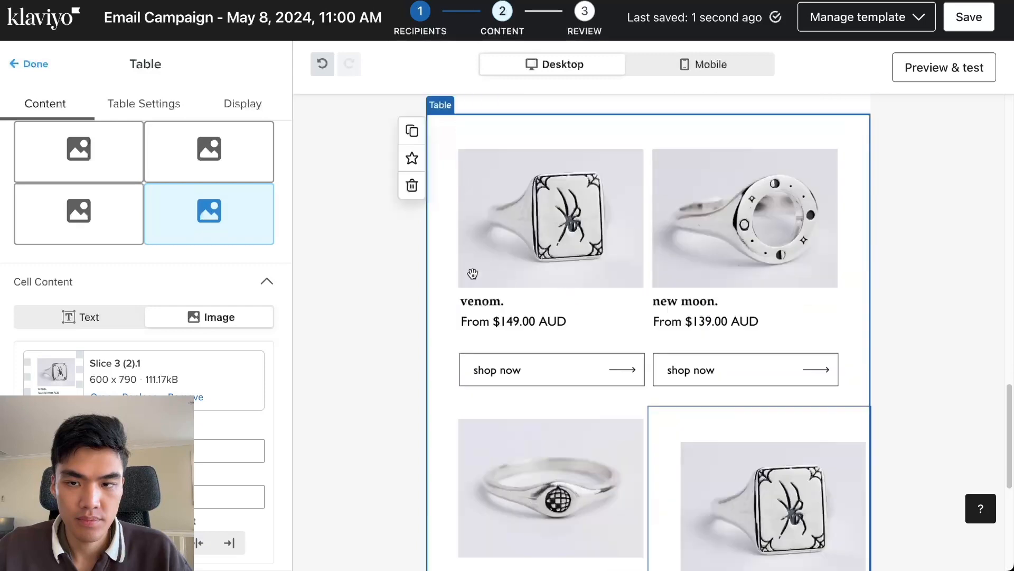
left_click(108, 168)
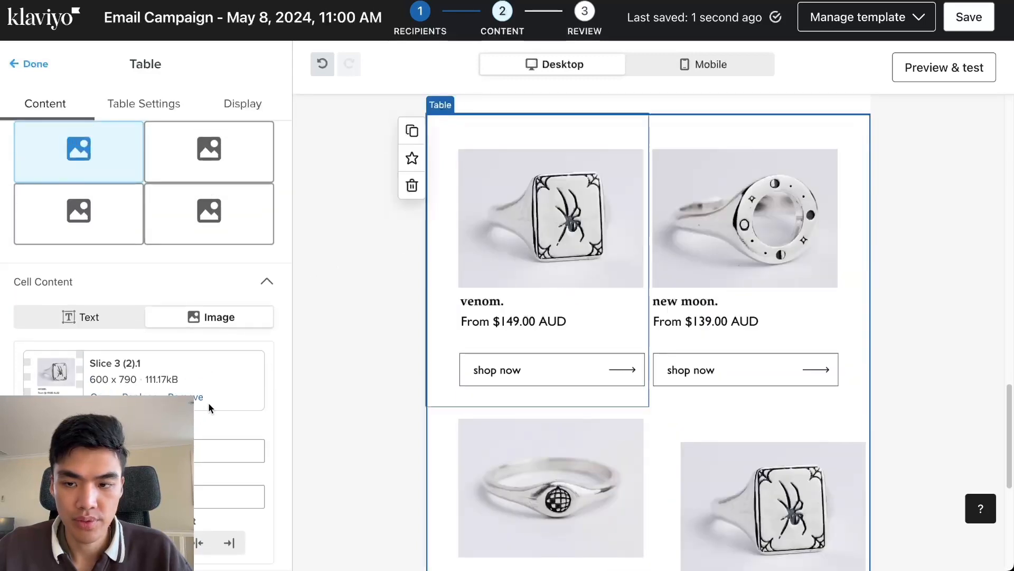
left_click(153, 105)
scroll(189, 293, "down", 1)
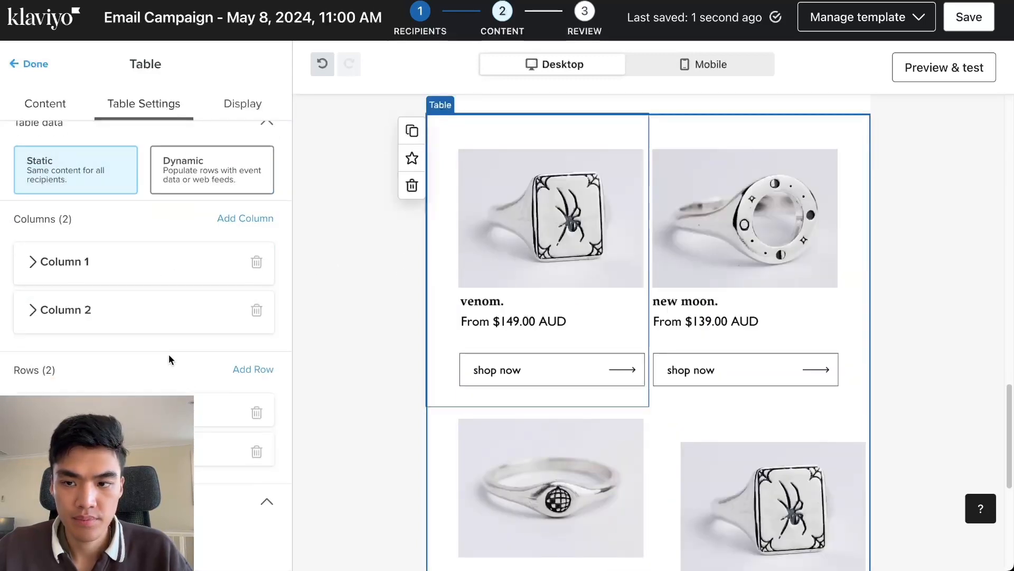
left_click(257, 394)
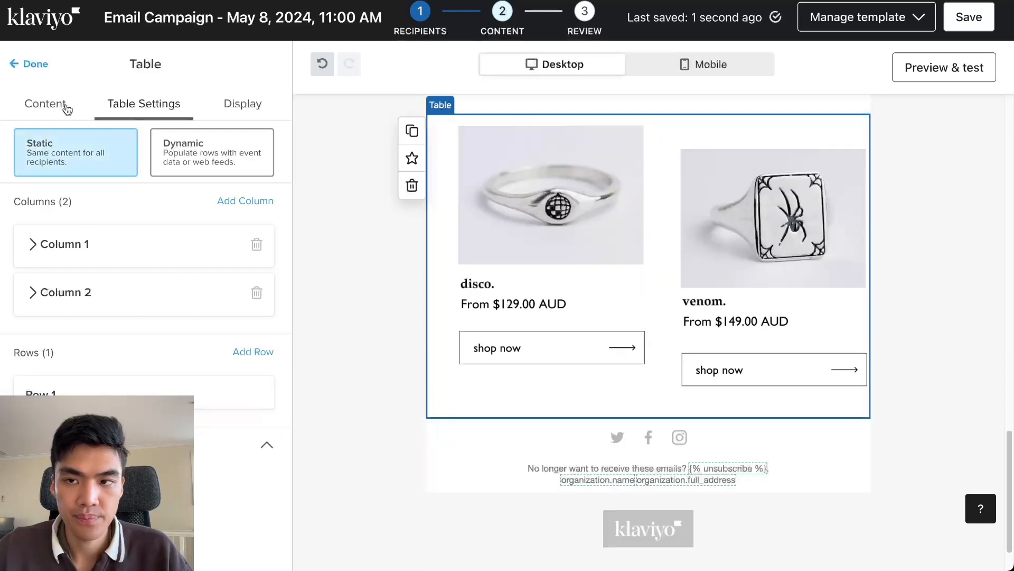
Replace the image in the duplicated table's right cell with an upload of Slice 6 (2) (1).jpg and close the table settings
left_click(65, 106)
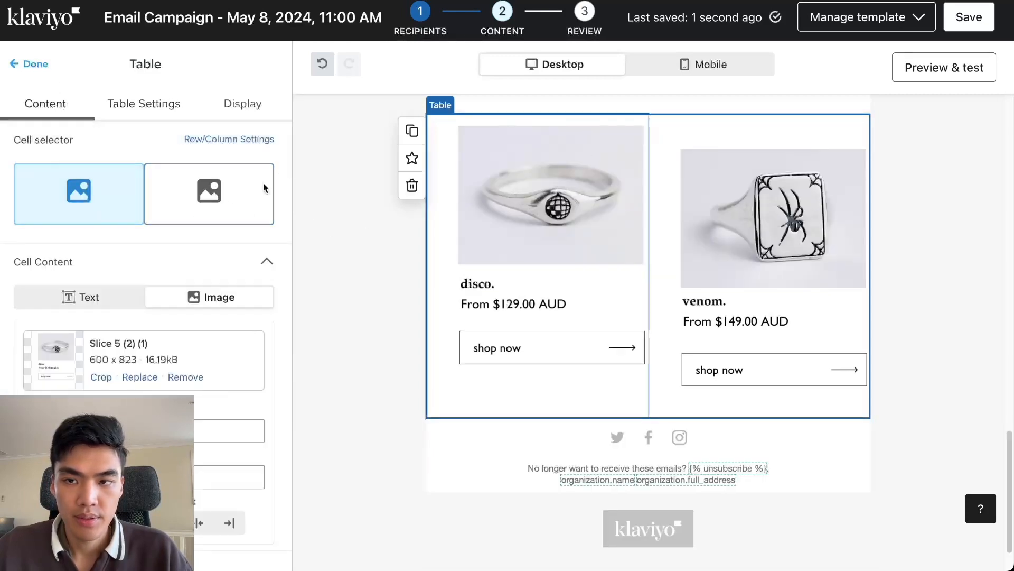
left_click(263, 188)
left_click(138, 377)
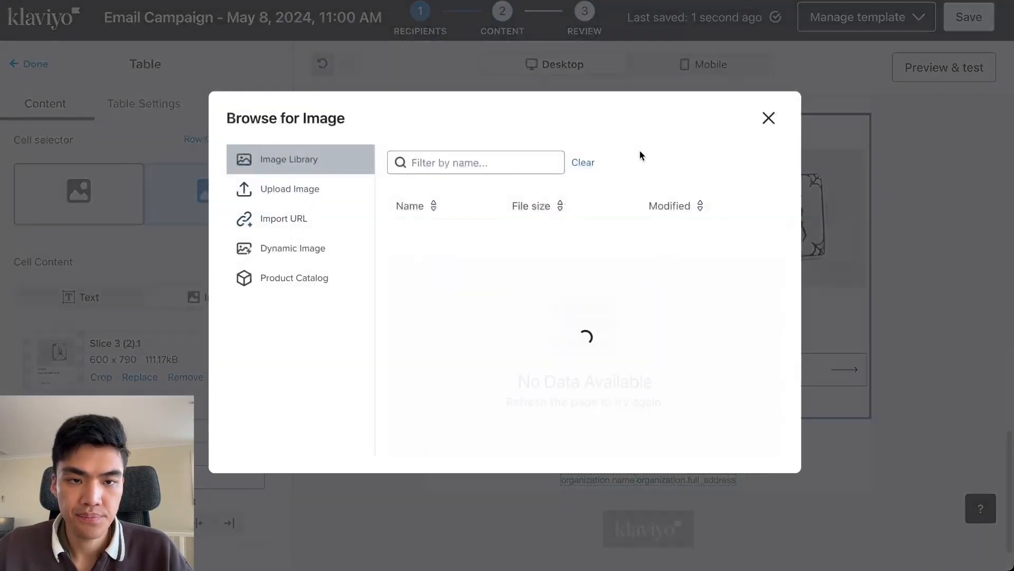
left_click(338, 117)
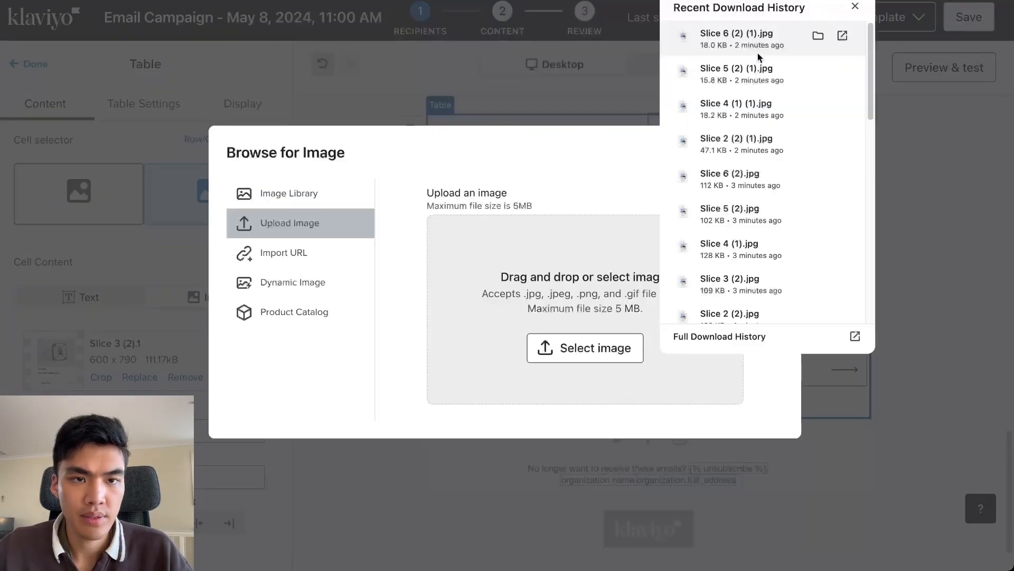
left_click_drag(752, 41, 572, 250)
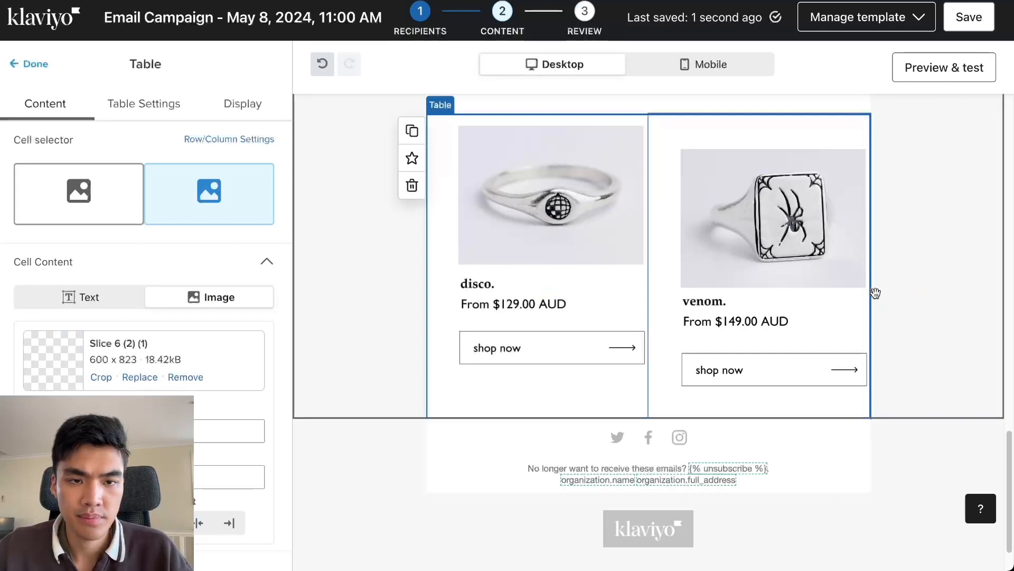
left_click(44, 66)
scroll(746, 281, "up", 1)
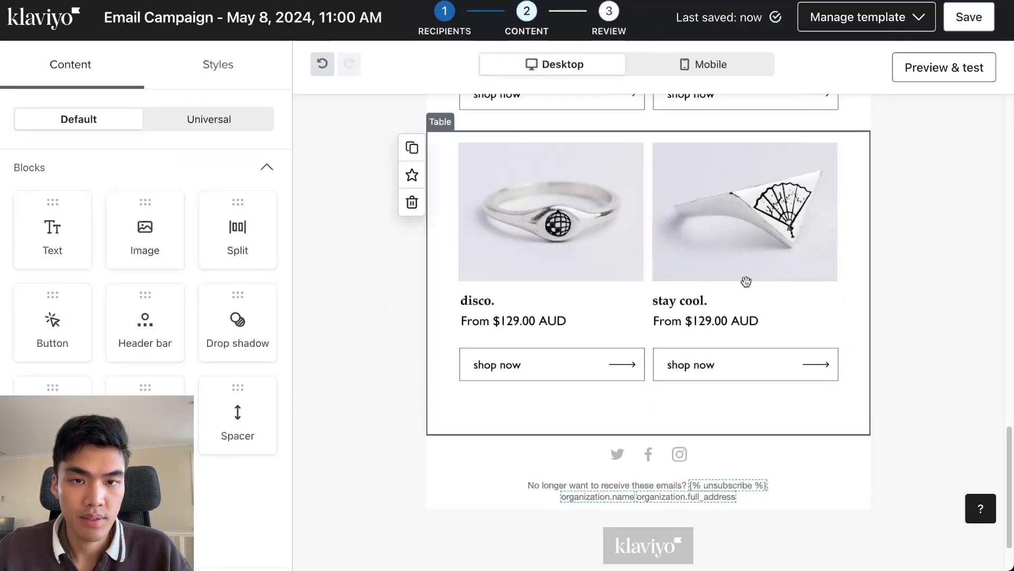
Check the cell style and padding settings of the disco and stay cool product table and close them
left_click(636, 247)
left_click(174, 104)
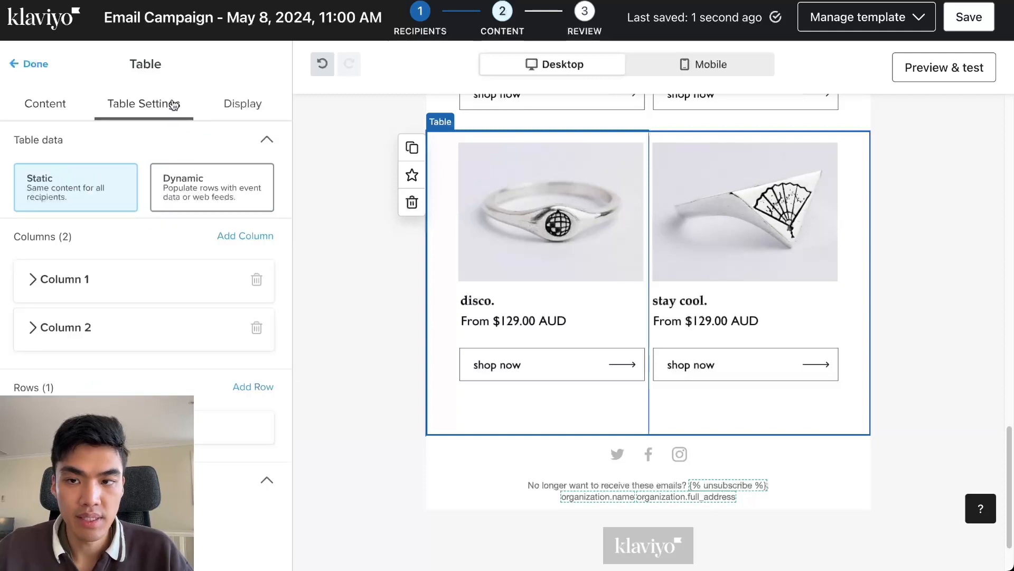
scroll(210, 310, "down", 6)
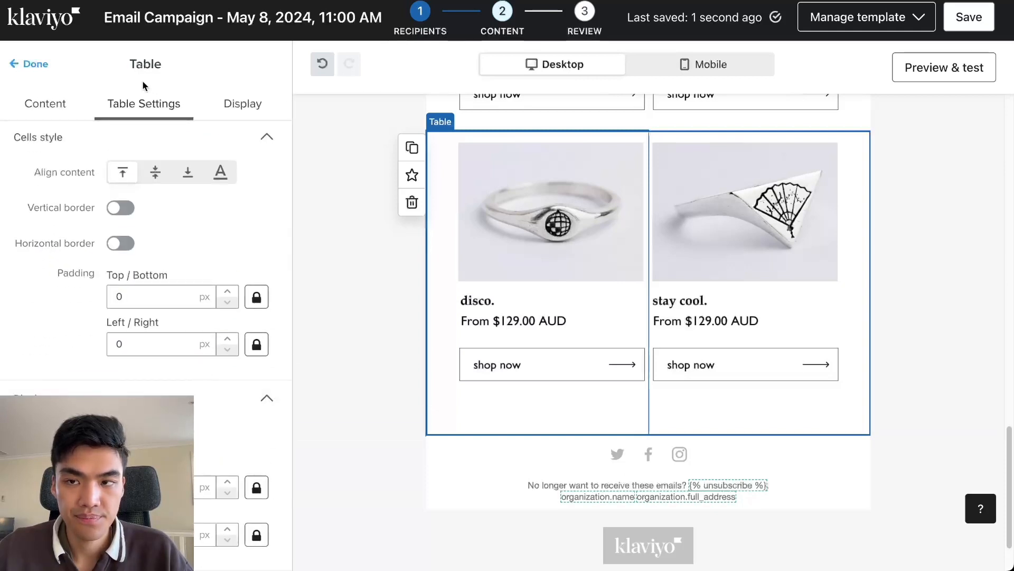
left_click(28, 66)
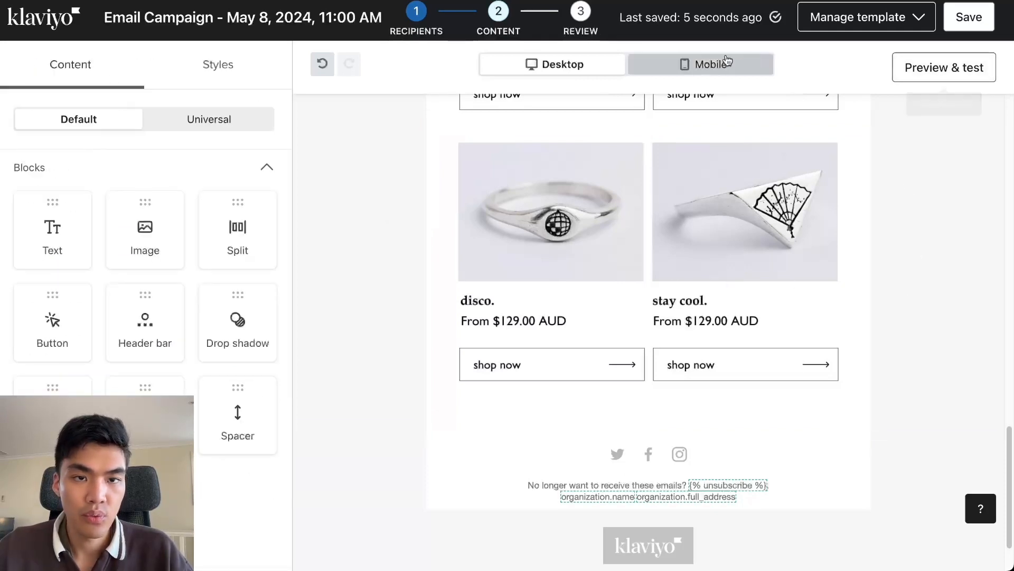
Open the email preview in desktop view and review the whole layout from the header down to the footer
left_click(918, 69)
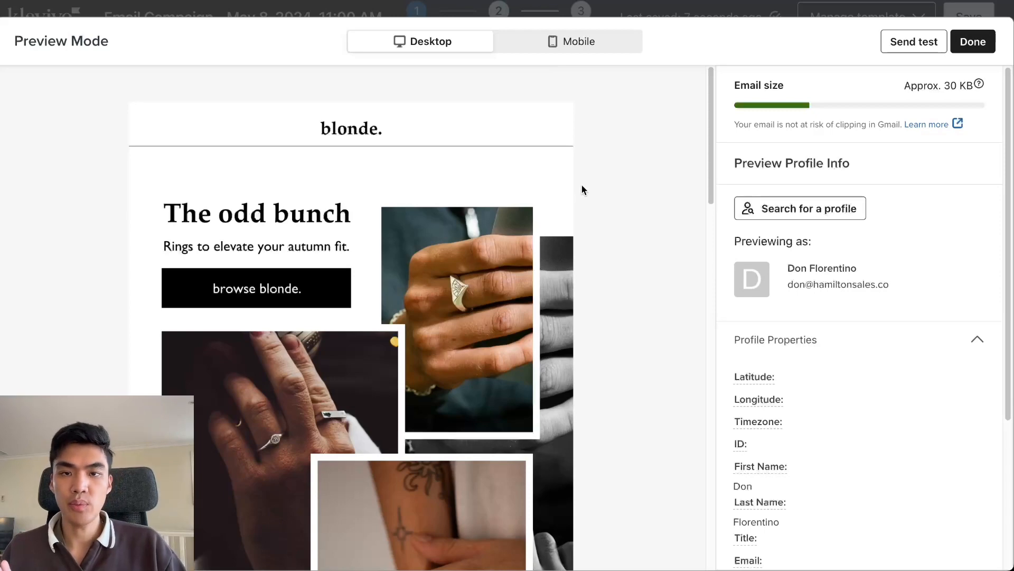
scroll(564, 219, "down", 5)
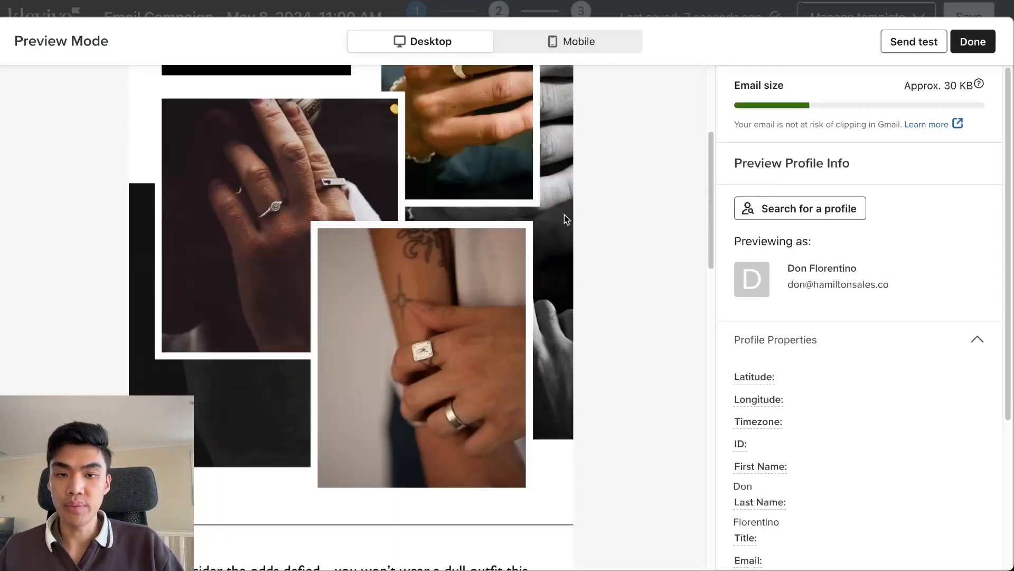
scroll(560, 227, "down", 4)
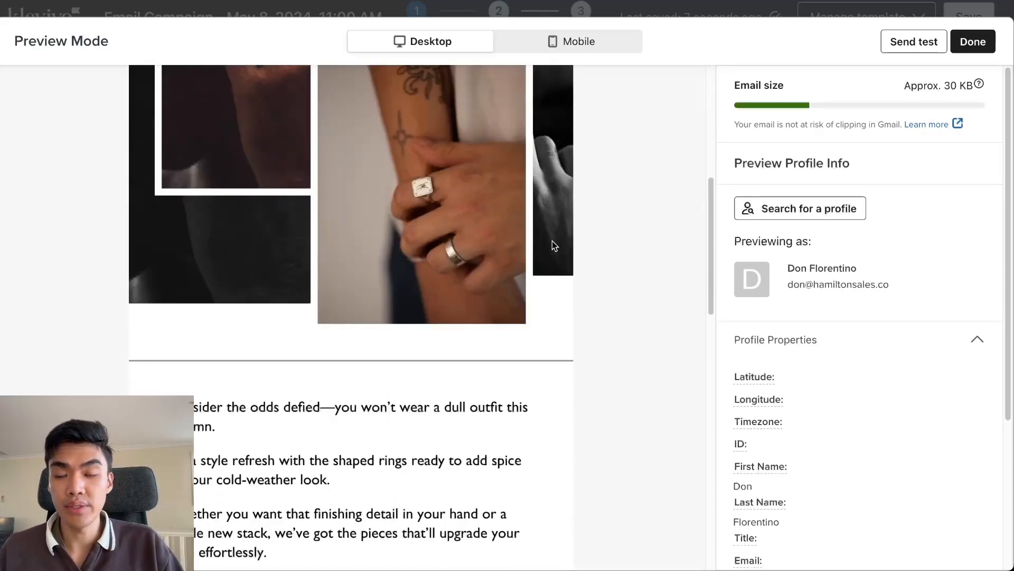
scroll(553, 245, "down", 8)
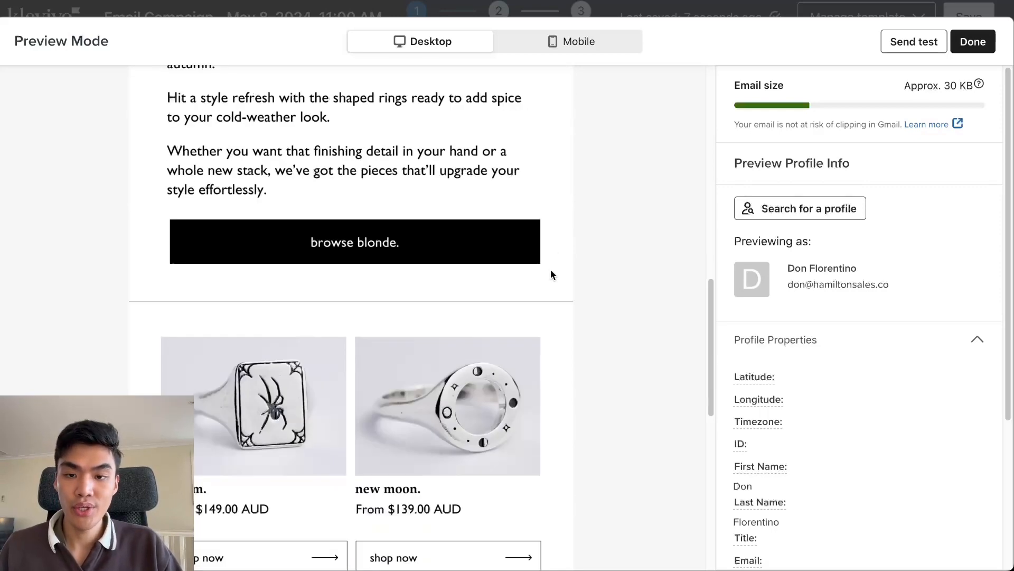
scroll(550, 272, "down", 5)
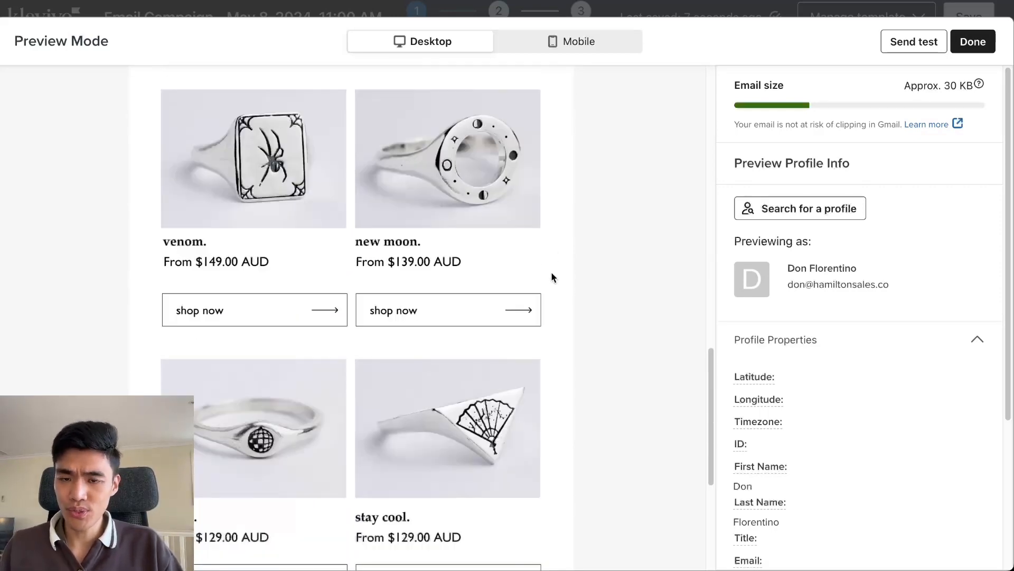
scroll(550, 271, "down", 7)
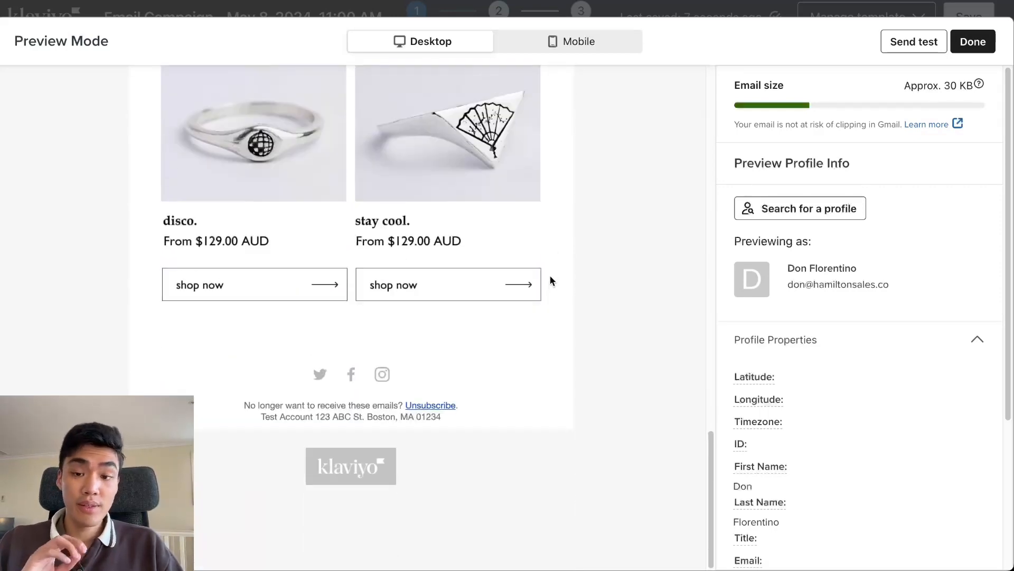
Compare the email with the sliced Figma design and review the preview back up to the header
scroll(550, 275, "up", 15)
scroll(550, 275, "up", 5)
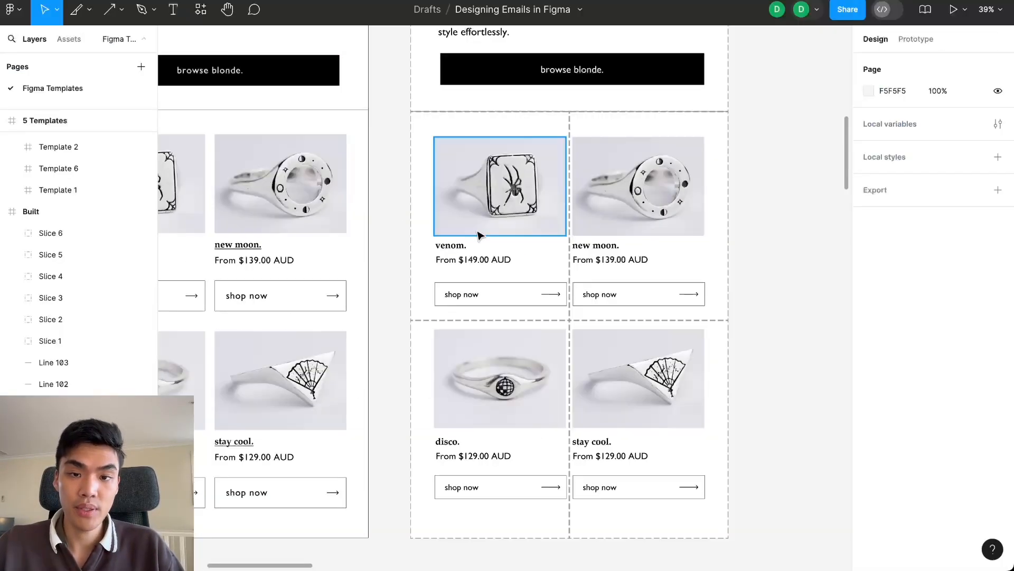
scroll(475, 190, "up", 4)
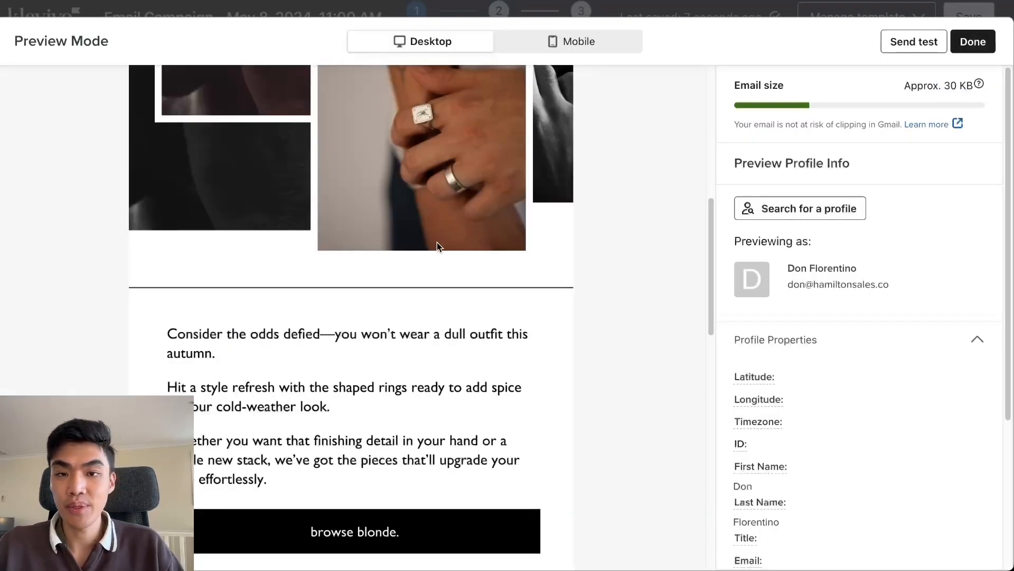
scroll(437, 243, "up", 10)
scroll(439, 259, "up", 1)
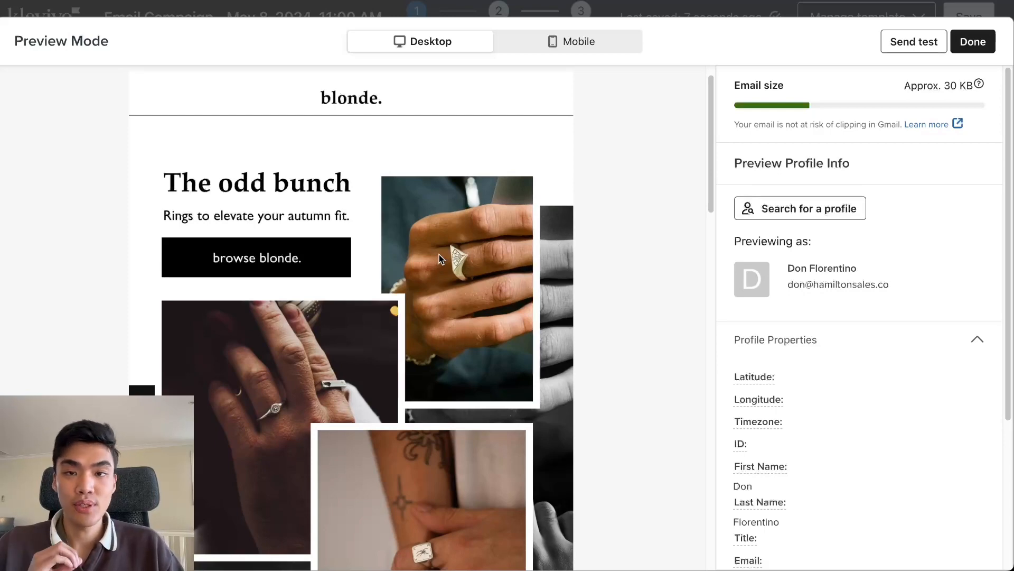
scroll(439, 254, "down", 1)
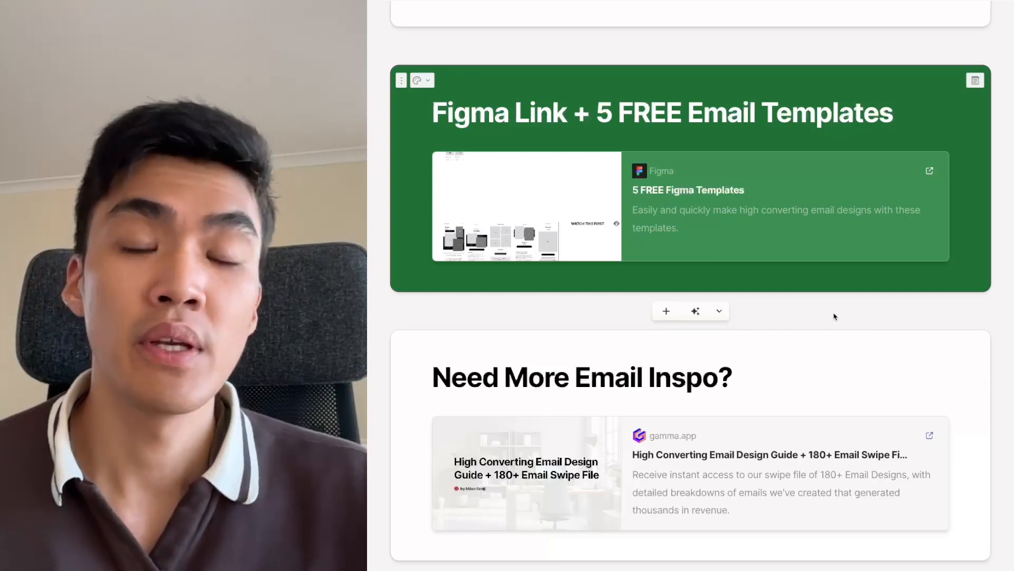
Review the Gamma page's Figma templates, Need More Email Inspo? and Our Links sections
scroll(835, 317, "down", 2)
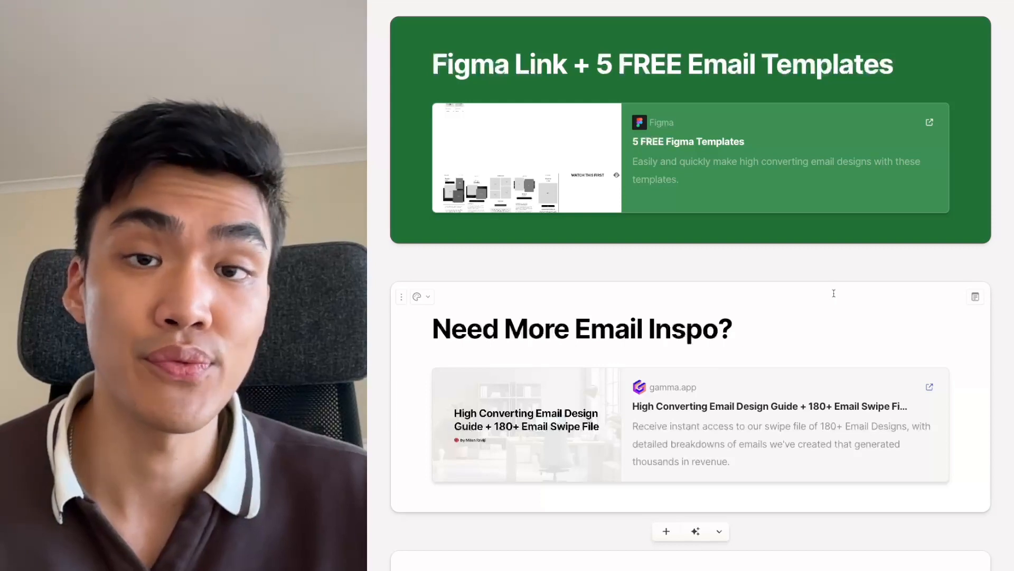
scroll(834, 293, "down", 7)
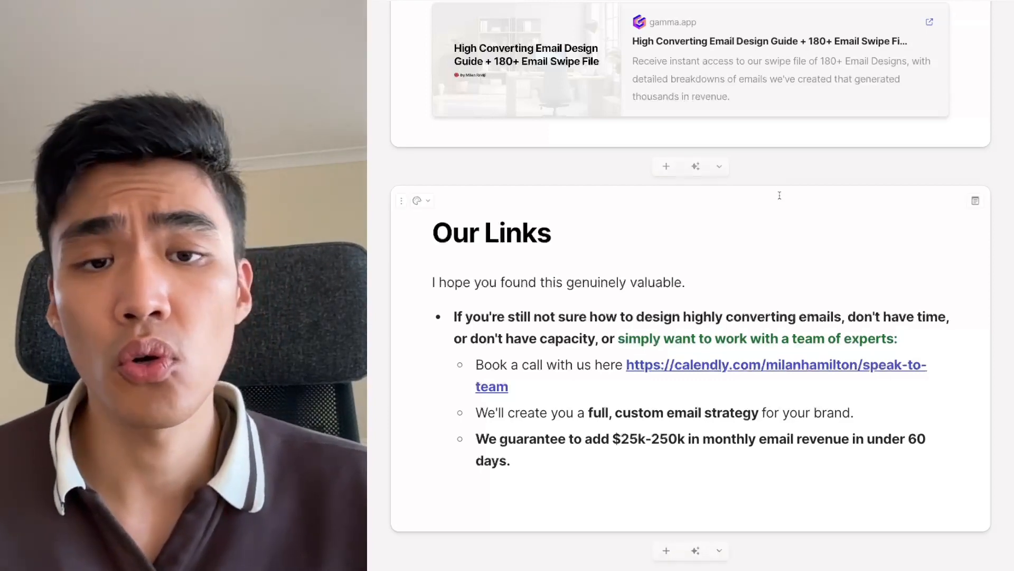
mouse_move(763, 365)
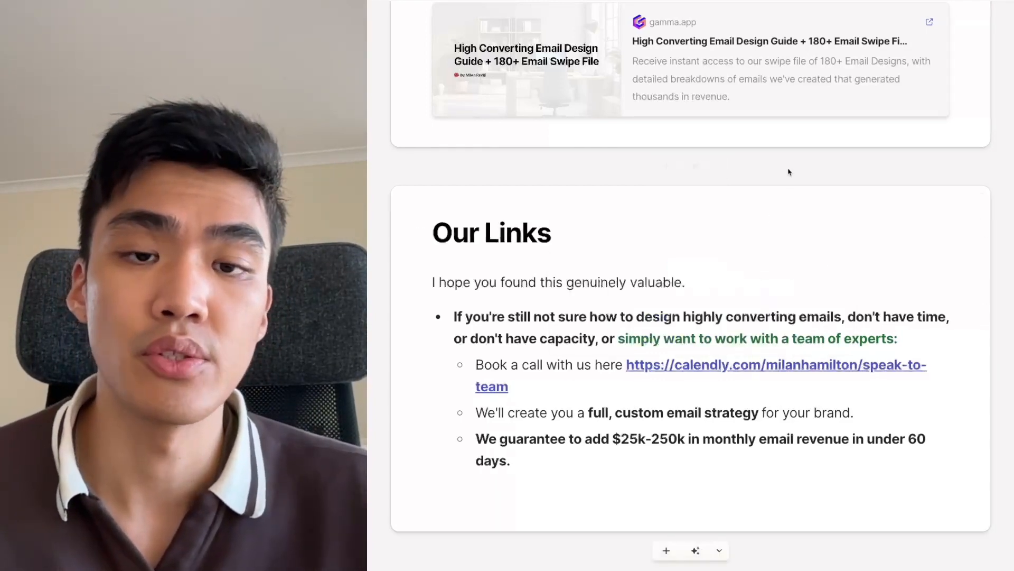